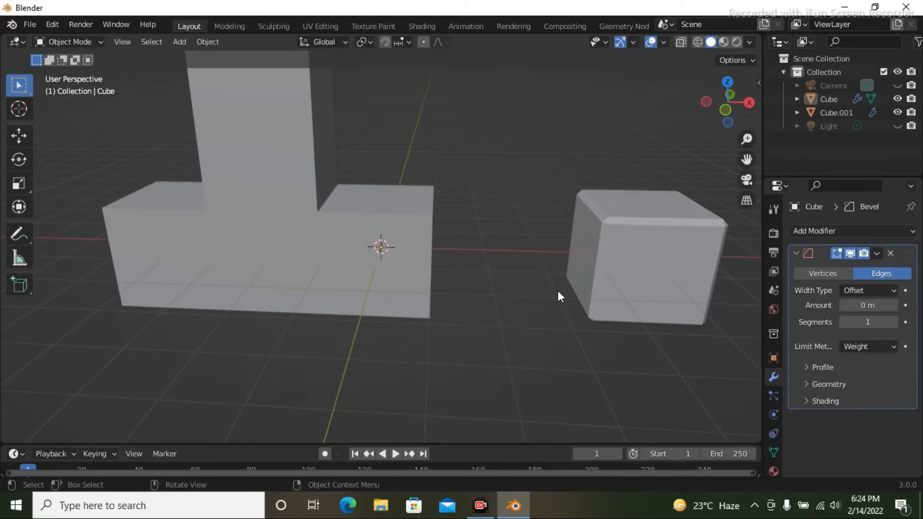
# Examine the T-shaped block and the bevelled cube beside it from several angles
pyautogui.scroll(-4, 557, 290)
pyautogui.moveTo(598, 311); pyautogui.dragTo(507, 324, button='middle')
pyautogui.scroll(3, 474, 329)
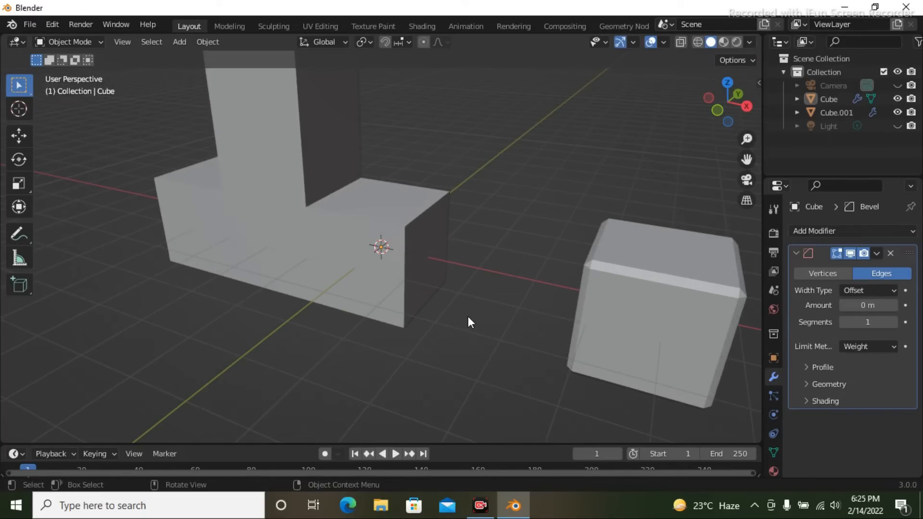
pyautogui.scroll(-3, 476, 301)
pyautogui.moveTo(475, 301)
pyautogui.mouseDown(button='middle')
pyautogui.moveTo(435, 322)
pyautogui.moveTo(476, 318)
pyautogui.mouseUp(button='middle')
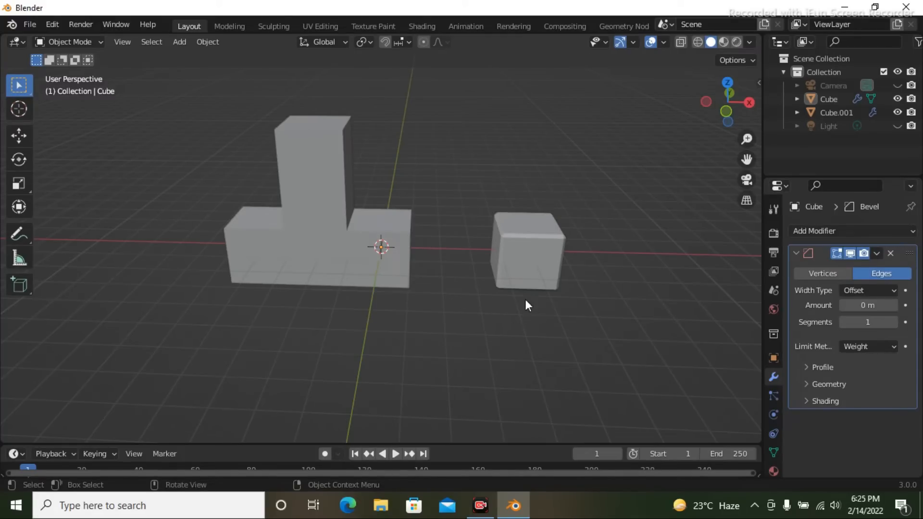
pyautogui.scroll(2, 539, 316)
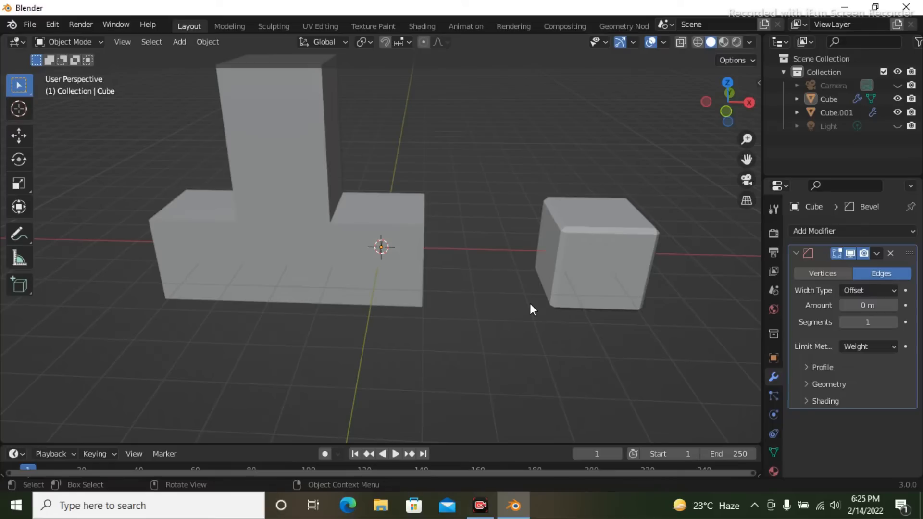
pyautogui.moveTo(580, 312); pyautogui.dragTo(487, 319, button='middle')
pyautogui.scroll(-3, 406, 296)
pyautogui.moveTo(390, 309); pyautogui.dragTo(443, 312, button='middle')
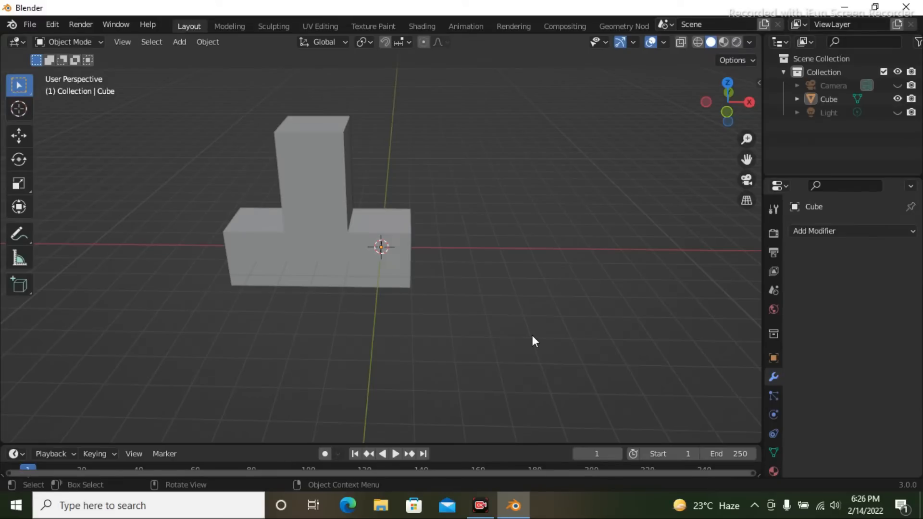
# Add a Bevel modifier to the T-shaped block
pyautogui.moveTo(532, 336); pyautogui.dragTo(497, 313, button='middle')
pyautogui.moveTo(543, 288); pyautogui.dragTo(449, 351, button='middle')
pyautogui.scroll(3, 482, 334)
pyautogui.moveTo(394, 338); pyautogui.dragTo(601, 346, button='middle')
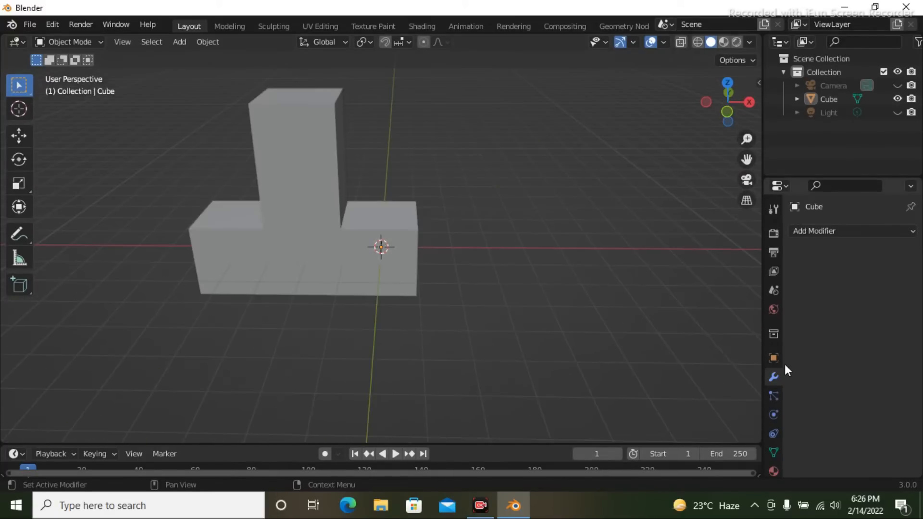
pyautogui.click(833, 229)
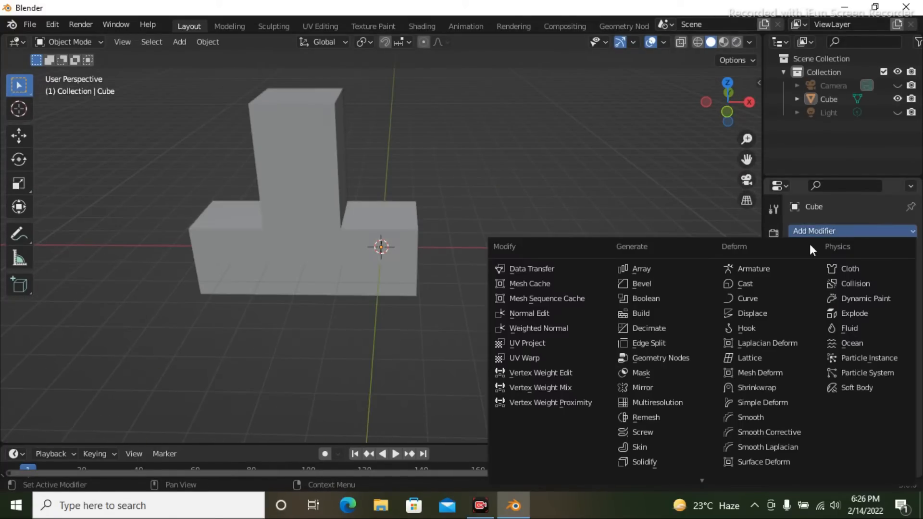
pyautogui.click(647, 283)
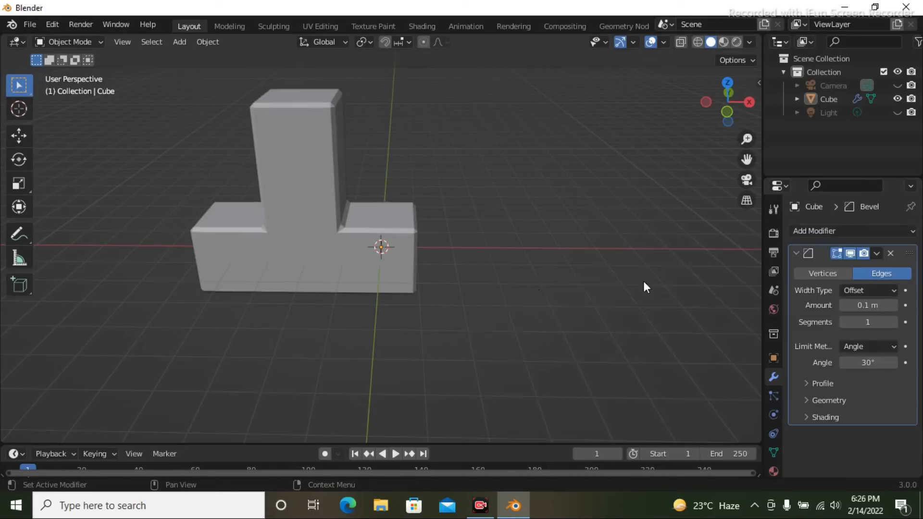
# Examine the bevelled edges of the T-shaped block from the front and back
pyautogui.moveTo(547, 278); pyautogui.dragTo(445, 309, button='middle')
pyautogui.scroll(2, 478, 295)
pyautogui.scroll(-2, 477, 296)
pyautogui.moveTo(373, 292); pyautogui.dragTo(500, 273, button='middle')
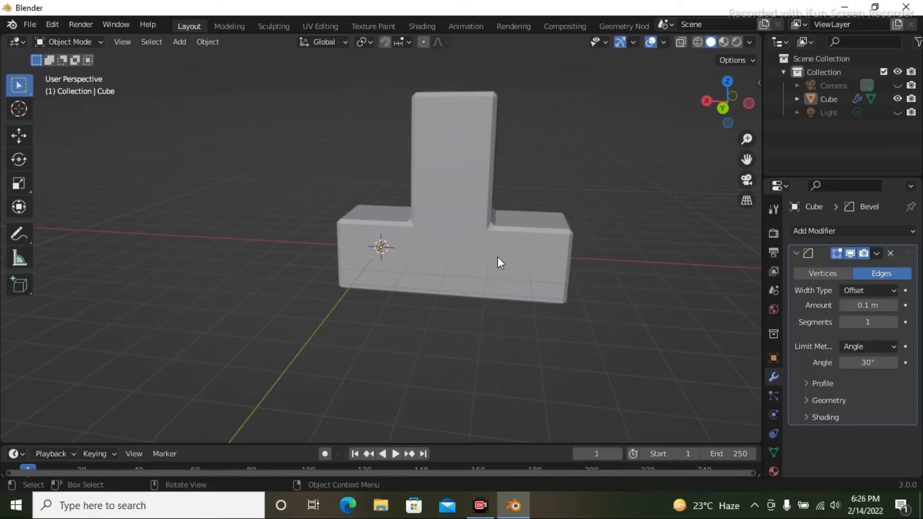
pyautogui.scroll(2, 507, 255)
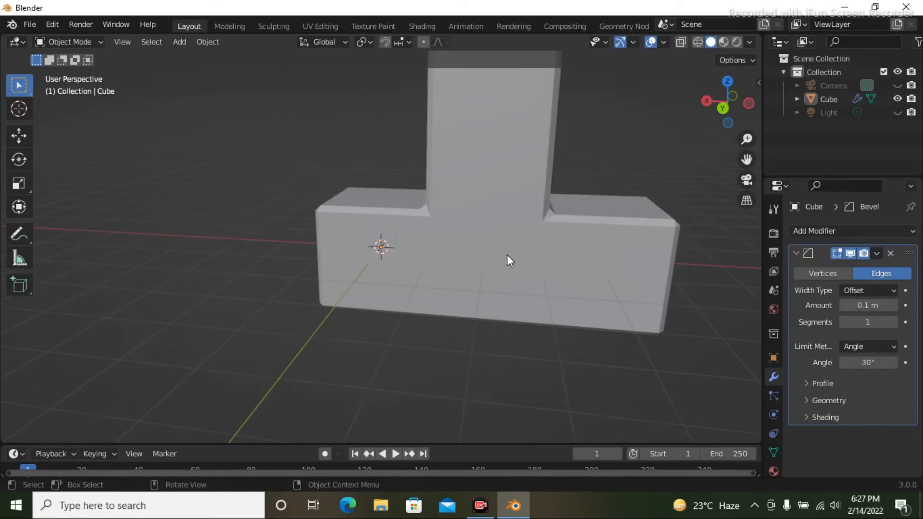
pyautogui.scroll(-3, 507, 255)
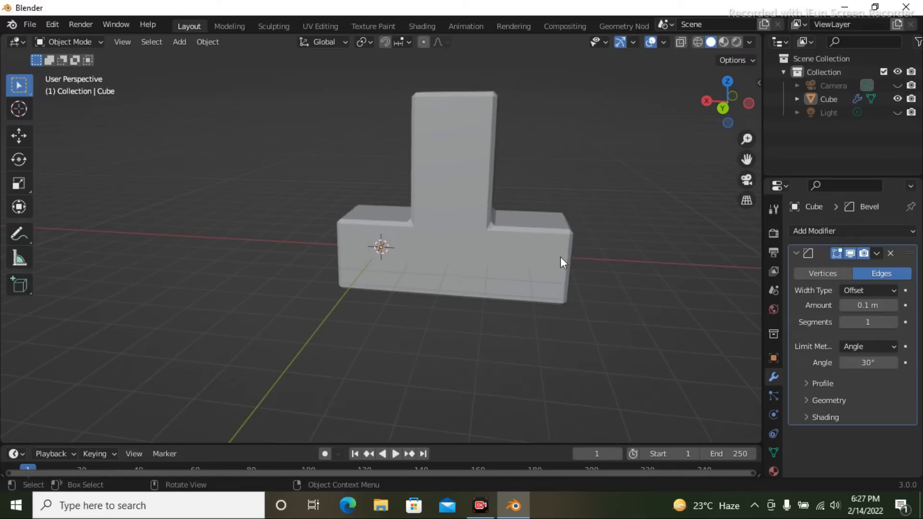
pyautogui.moveTo(648, 278); pyautogui.dragTo(496, 300, button='middle')
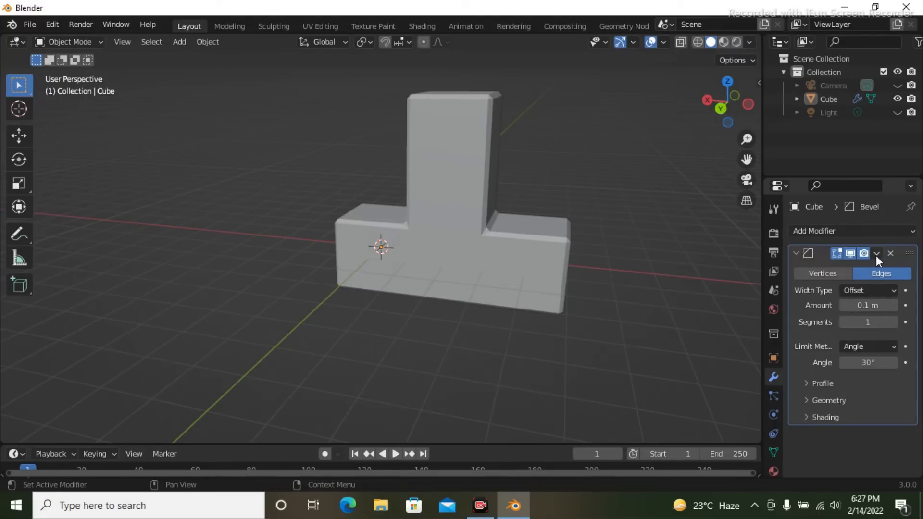
# Turn the Bevel modifier's viewport display off and on again to compare the block with and without bevelling
pyautogui.click(850, 253)
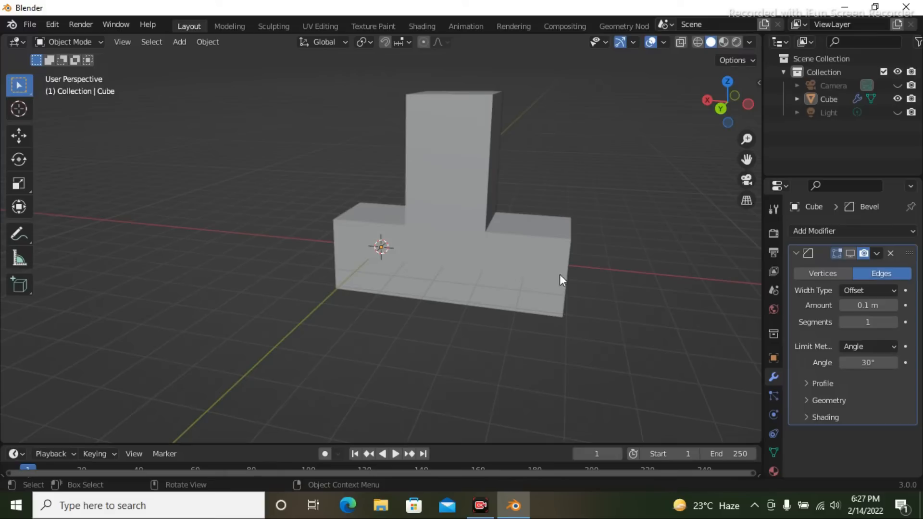
pyautogui.moveTo(583, 266); pyautogui.dragTo(671, 297, button='middle')
pyautogui.click(850, 254)
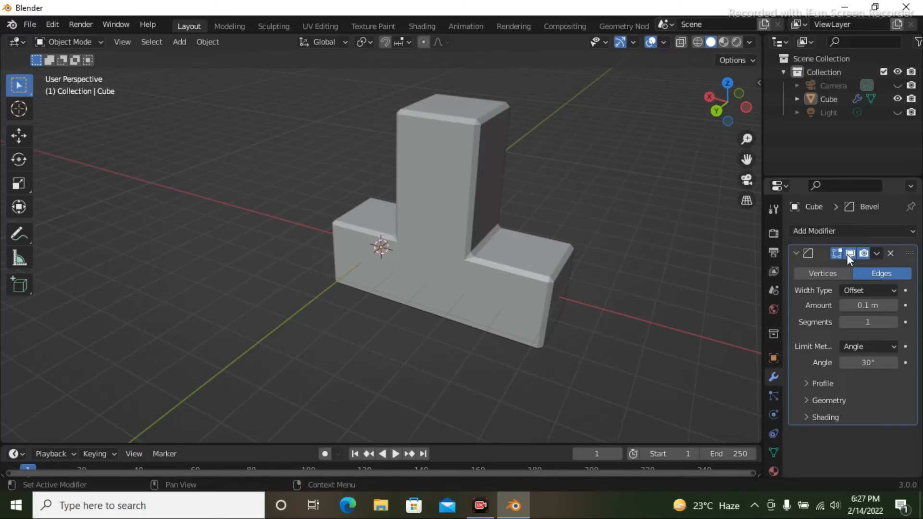
# Set the Bevel modifier to affect vertices and raise its amount to 0.58 m, checking the cut corners
pyautogui.moveTo(567, 283); pyautogui.dragTo(520, 272, button='middle')
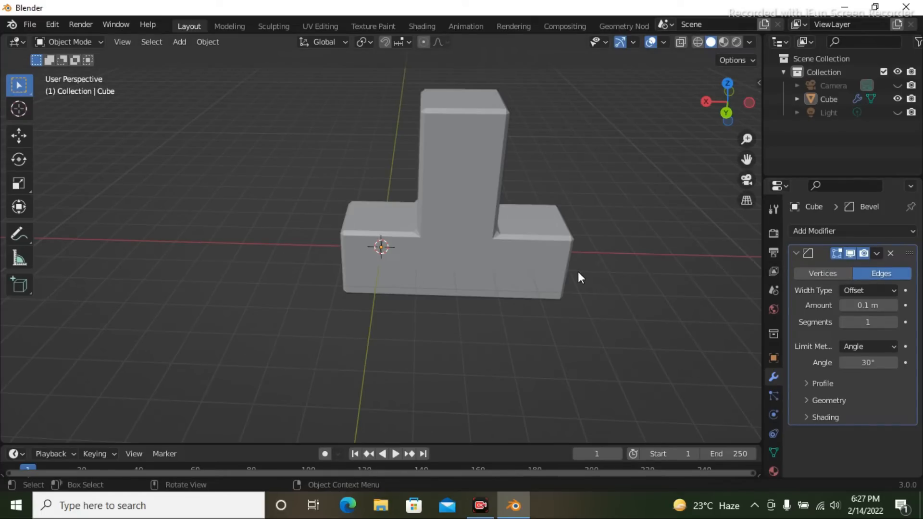
pyautogui.moveTo(616, 272); pyautogui.dragTo(549, 309, button='middle')
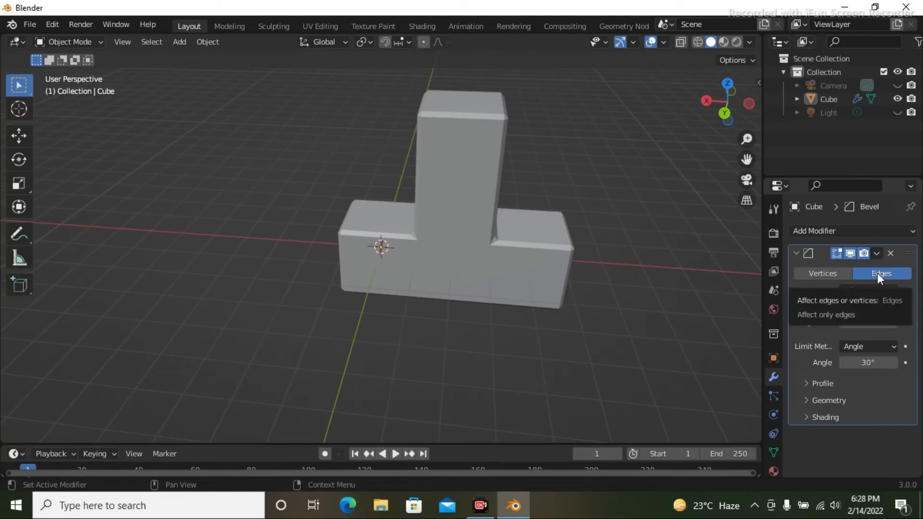
pyautogui.moveTo(675, 278); pyautogui.dragTo(552, 274, button='middle')
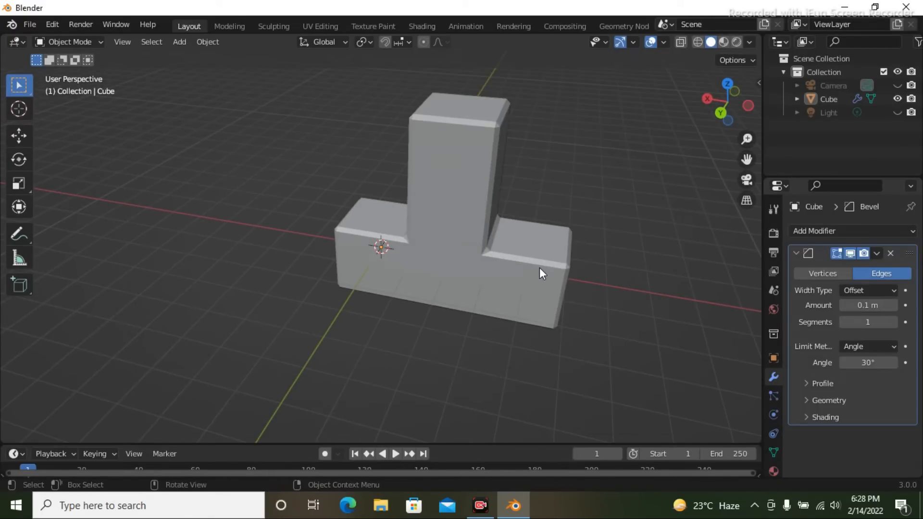
pyautogui.moveTo(526, 287); pyautogui.dragTo(544, 276, button='middle')
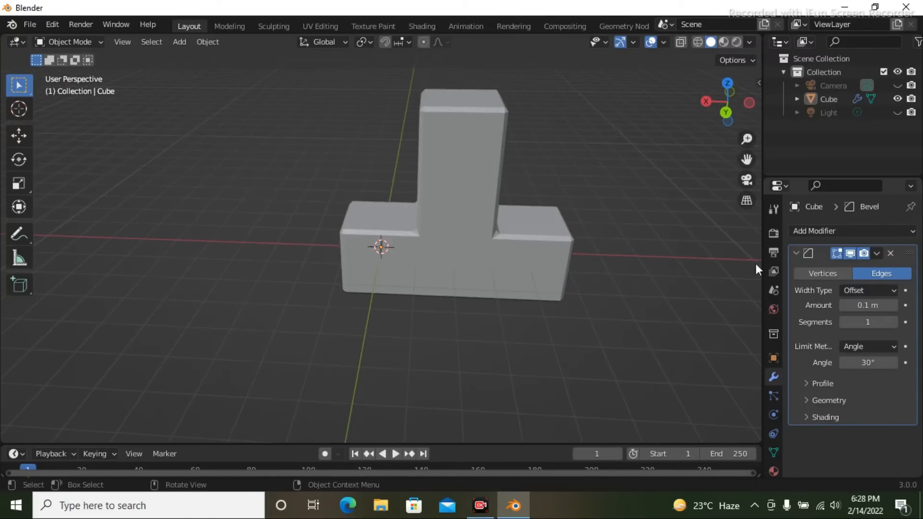
pyautogui.click(824, 272)
pyautogui.moveTo(590, 269); pyautogui.dragTo(647, 334, button='middle')
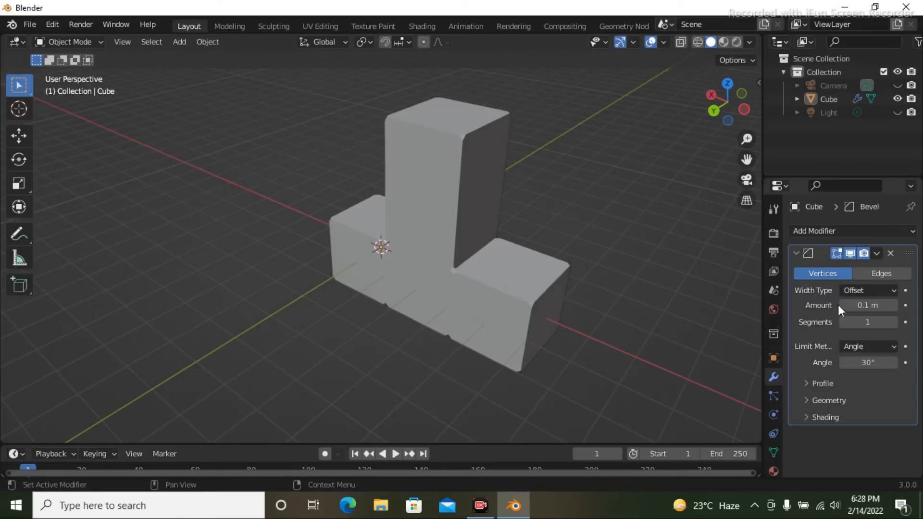
pyautogui.moveTo(842, 305); pyautogui.dragTo(892, 305)
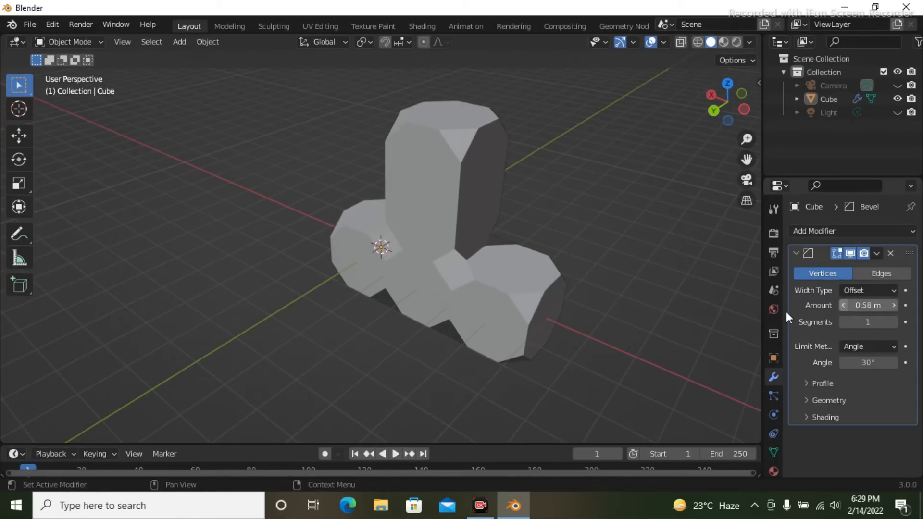
pyautogui.moveTo(693, 304); pyautogui.dragTo(625, 310, button='middle')
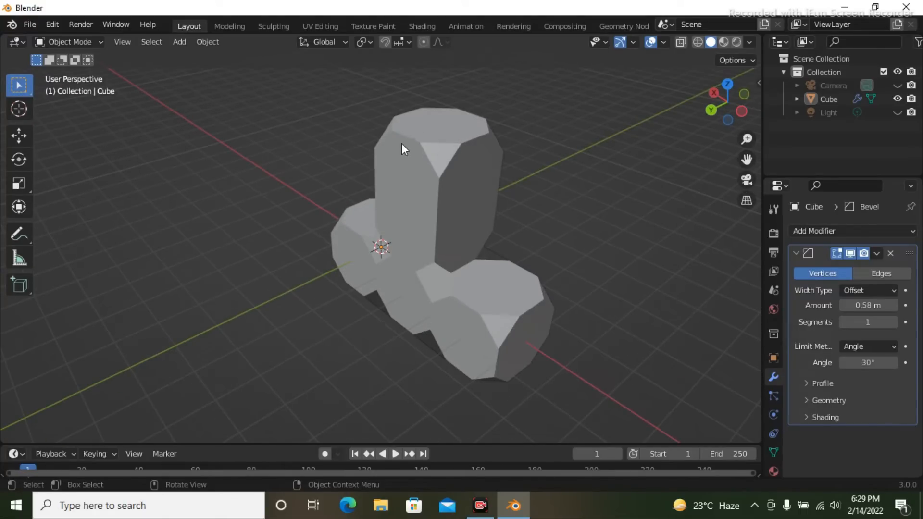
pyautogui.moveTo(523, 203); pyautogui.dragTo(572, 223, button='middle')
# Set the Bevel modifier to affect edges and reduce its amount to 0.15 m
pyautogui.click(880, 273)
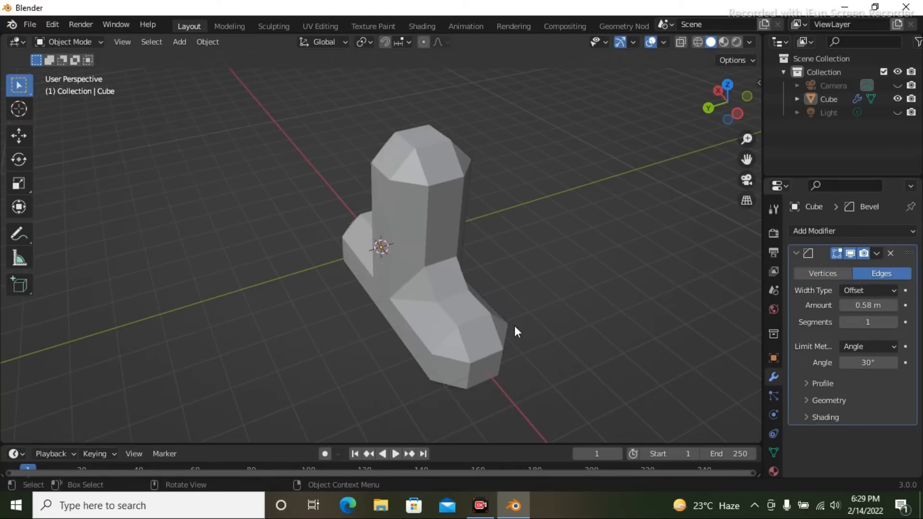
pyautogui.moveTo(534, 326); pyautogui.dragTo(565, 312, button='middle')
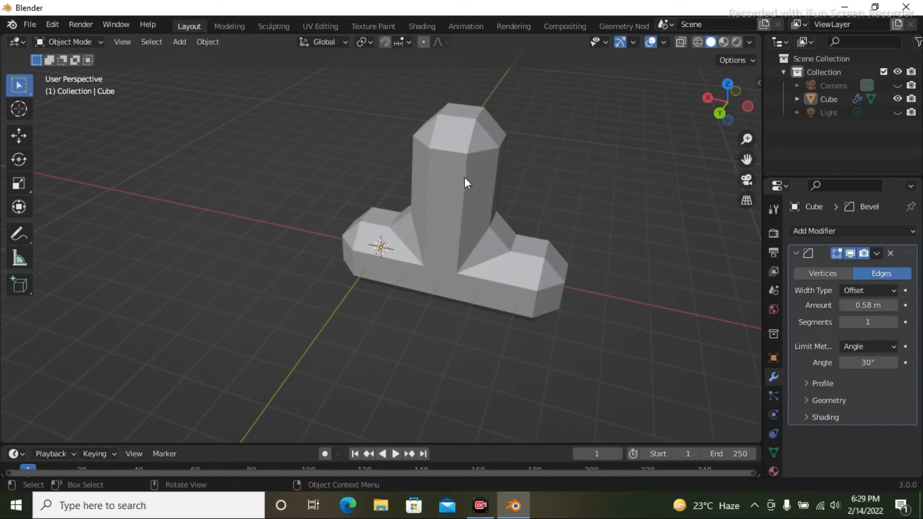
pyautogui.moveTo(867, 305); pyautogui.dragTo(794, 305)
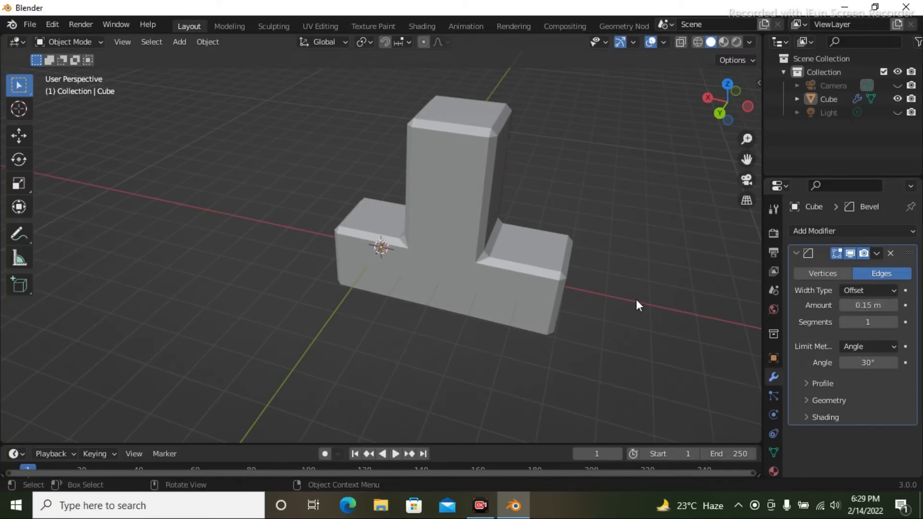
pyautogui.moveTo(622, 297)
pyautogui.mouseDown(button='middle')
pyautogui.moveTo(639, 298)
pyautogui.moveTo(668, 323)
pyautogui.moveTo(633, 293)
pyautogui.mouseUp(button='middle')
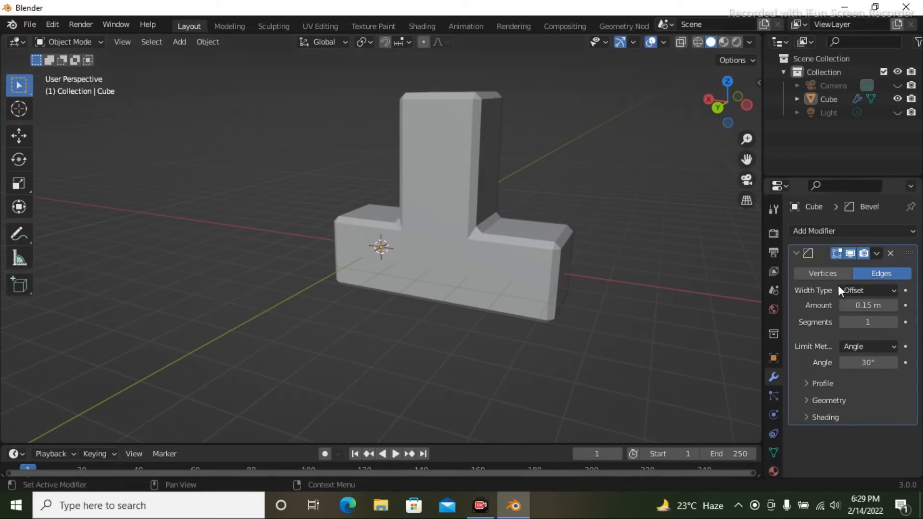
# Switch the Bevel modifier to vertices and set its amount to 0.16 m
pyautogui.click(823, 273)
pyautogui.moveTo(482, 272); pyautogui.dragTo(437, 290, button='middle')
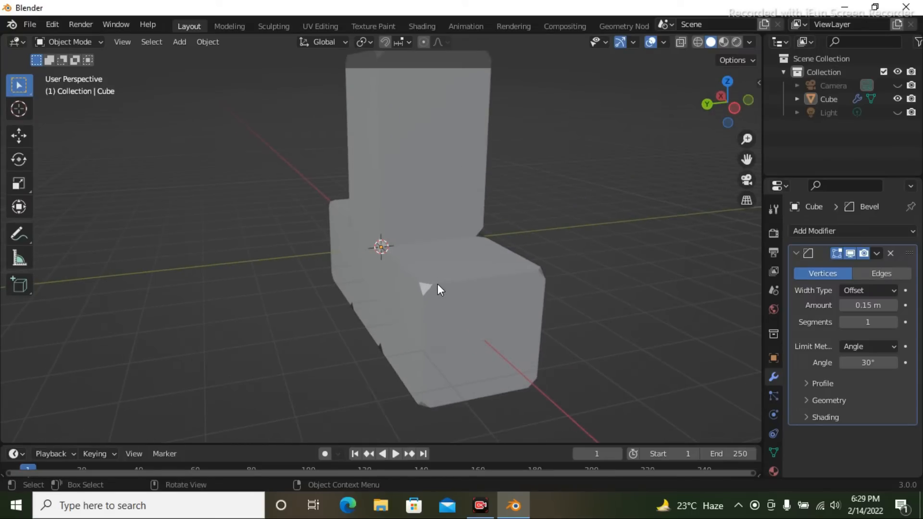
pyautogui.scroll(-1, 437, 283)
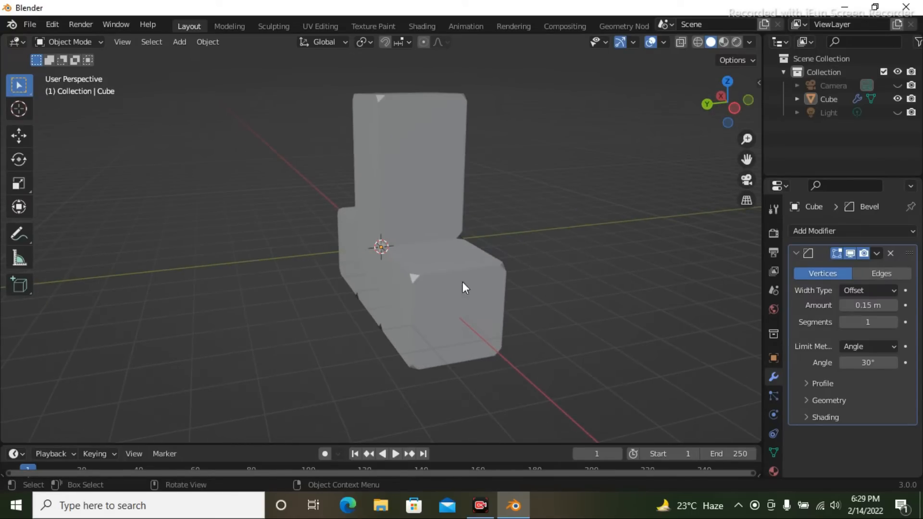
pyautogui.moveTo(867, 305)
pyautogui.mouseDown()
pyautogui.moveTo(905, 306)
pyautogui.moveTo(869, 305)
pyautogui.mouseUp()
pyautogui.moveTo(619, 318); pyautogui.dragTo(673, 324, button='middle')
# Return the Bevel modifier to edges and examine the bevelled corner of the block's base up close
pyautogui.click(880, 272)
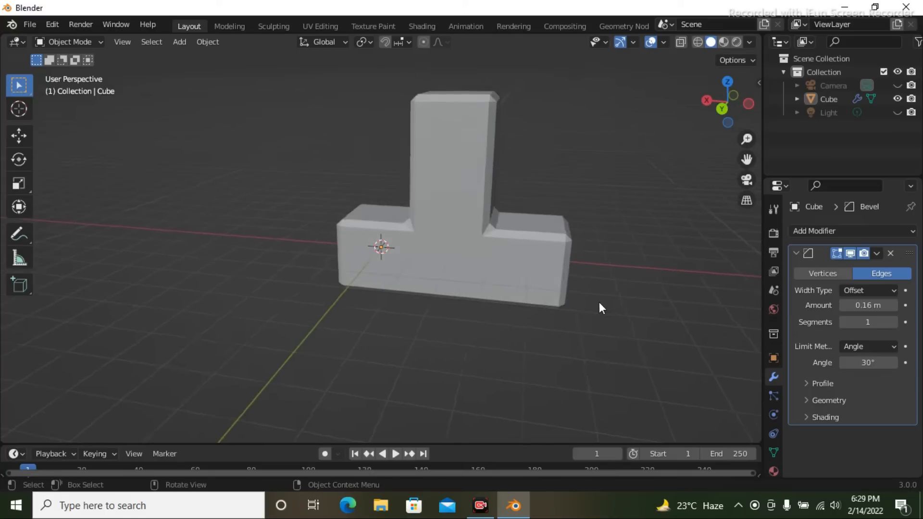
pyautogui.scroll(5, 598, 302)
pyautogui.moveTo(513, 289); pyautogui.dragTo(412, 293, button='middle')
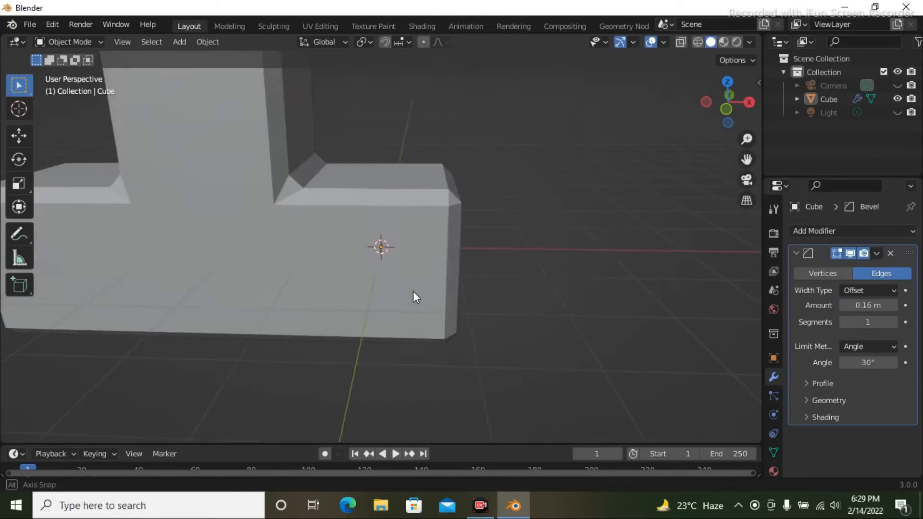
pyautogui.scroll(4, 416, 279)
pyautogui.moveTo(500, 245); pyautogui.dragTo(495, 278, button='middle')
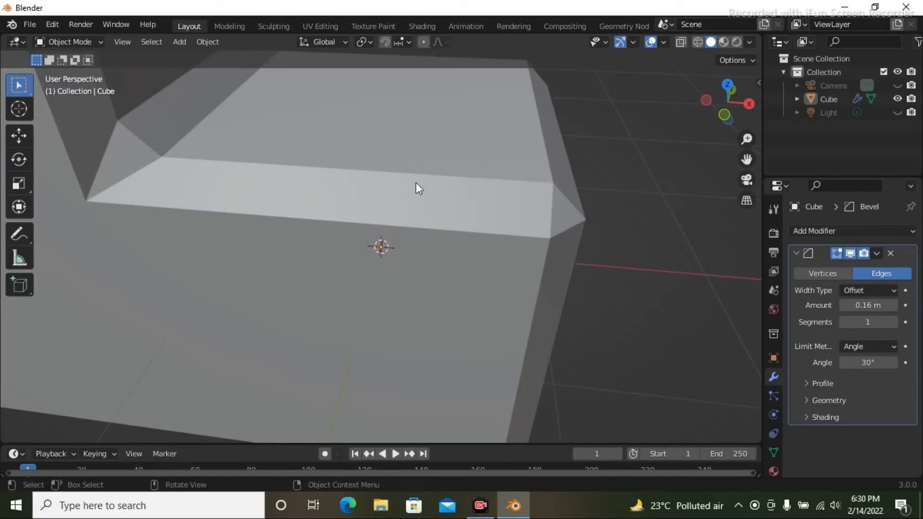
pyautogui.scroll(-4, 590, 286)
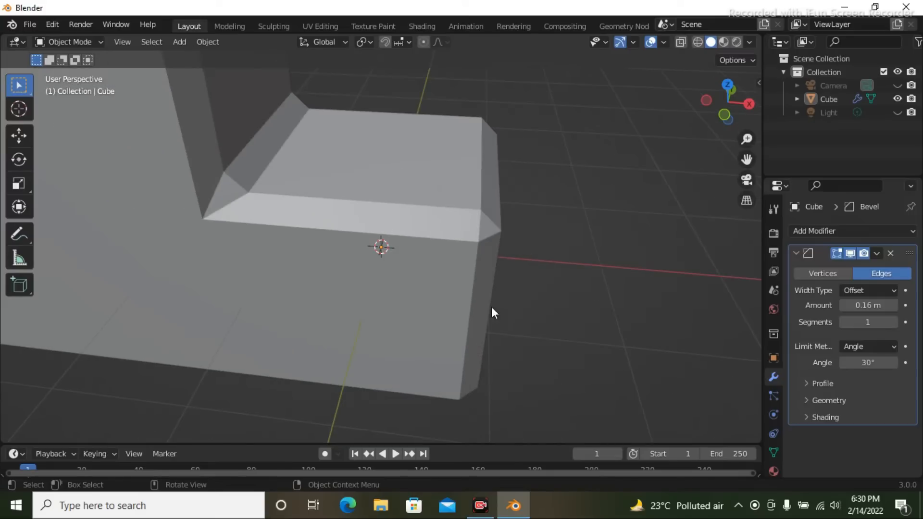
# Set the Bevel modifier's segments to 13 and inspect the rounded edges around the block
pyautogui.scroll(4, 481, 296)
pyautogui.scroll(2, 476, 296)
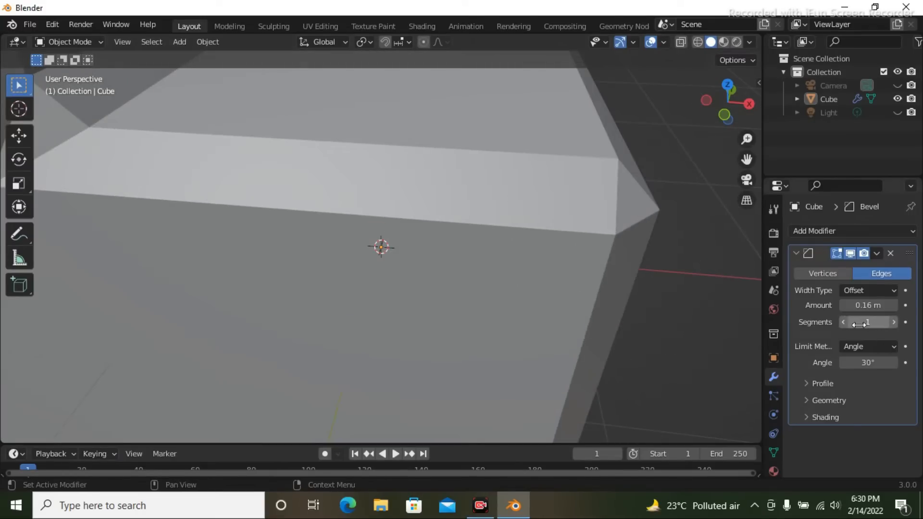
pyautogui.moveTo(868, 328); pyautogui.dragTo(914, 327)
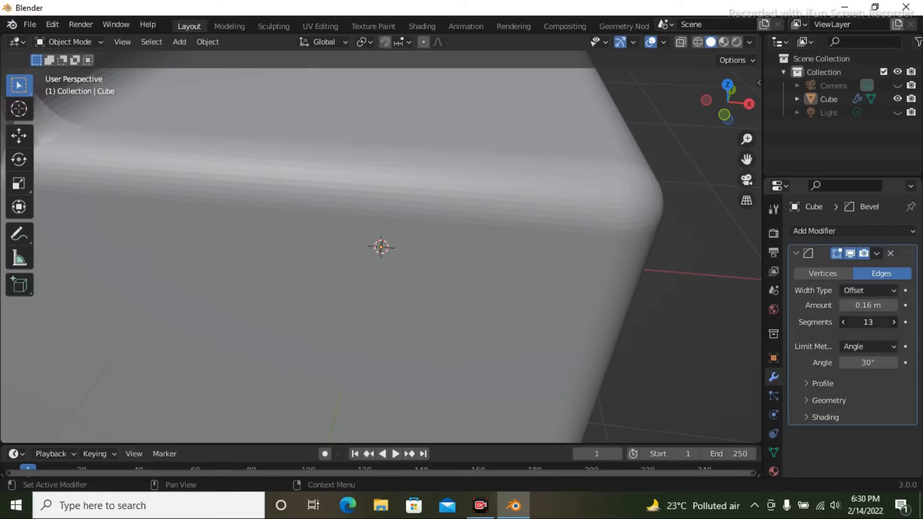
pyautogui.scroll(-4, 546, 264)
pyautogui.moveTo(546, 263); pyautogui.dragTo(552, 301, button='middle')
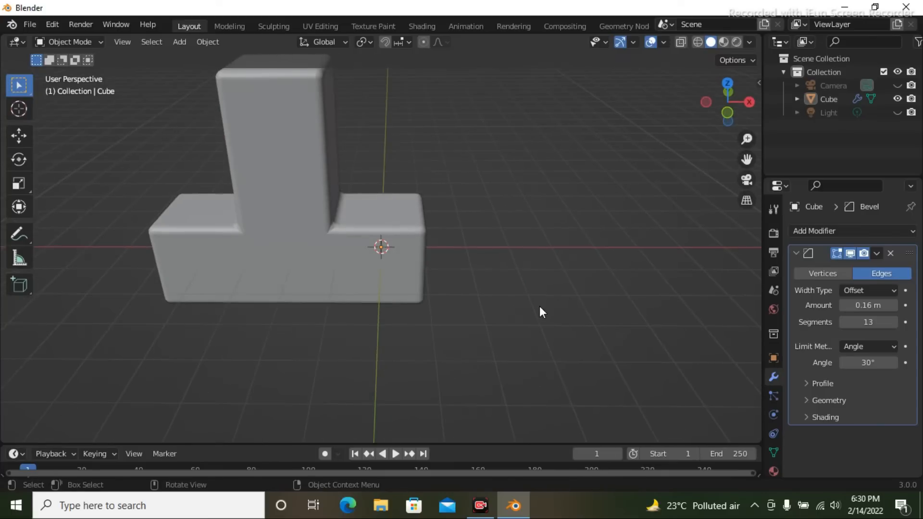
pyautogui.scroll(4, 541, 304)
pyautogui.scroll(-2, 581, 301)
pyautogui.moveTo(605, 320)
pyautogui.mouseDown(button='middle')
pyautogui.moveTo(575, 318)
pyautogui.moveTo(587, 303)
pyautogui.moveTo(603, 303)
pyautogui.moveTo(602, 319)
pyautogui.moveTo(499, 295)
pyautogui.moveTo(630, 321)
pyautogui.moveTo(620, 317)
pyautogui.mouseUp(button='middle')
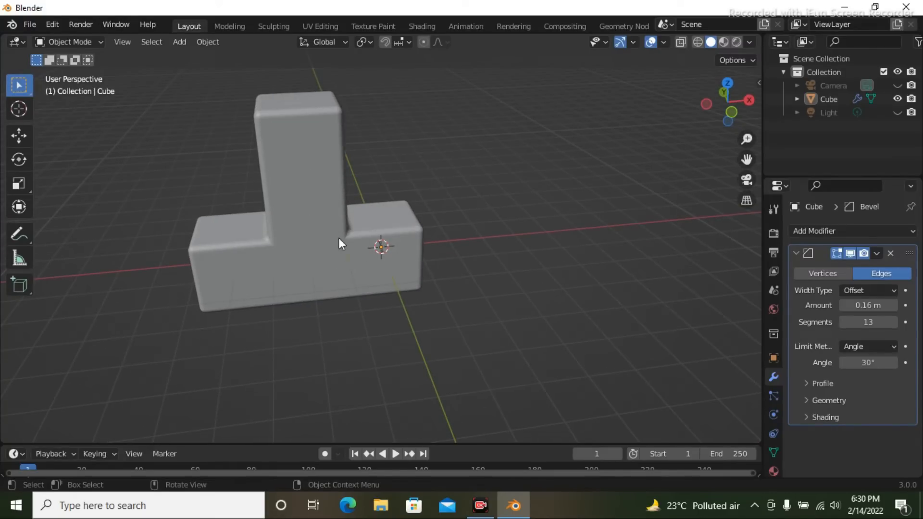
pyautogui.moveTo(422, 267); pyautogui.dragTo(518, 281, button='middle')
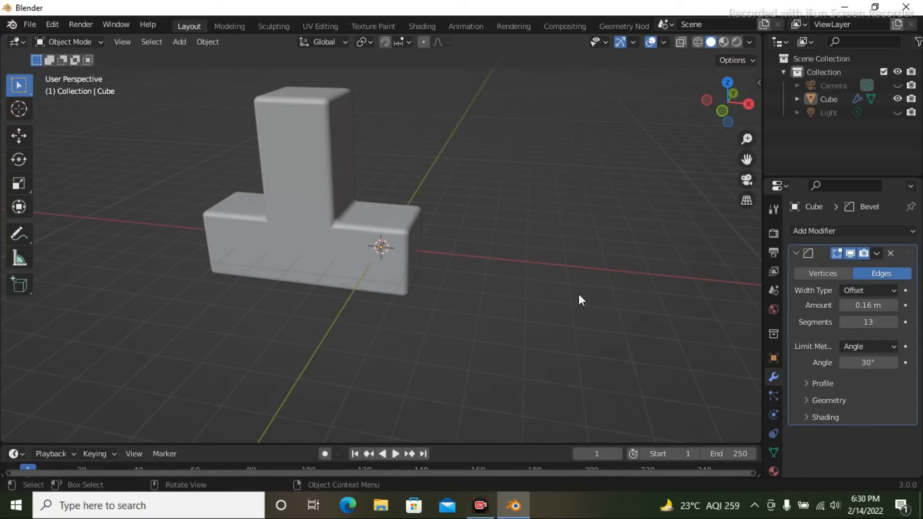
# Reduce the Bevel modifier's segments to 1
pyautogui.moveTo(393, 193); pyautogui.dragTo(434, 320)
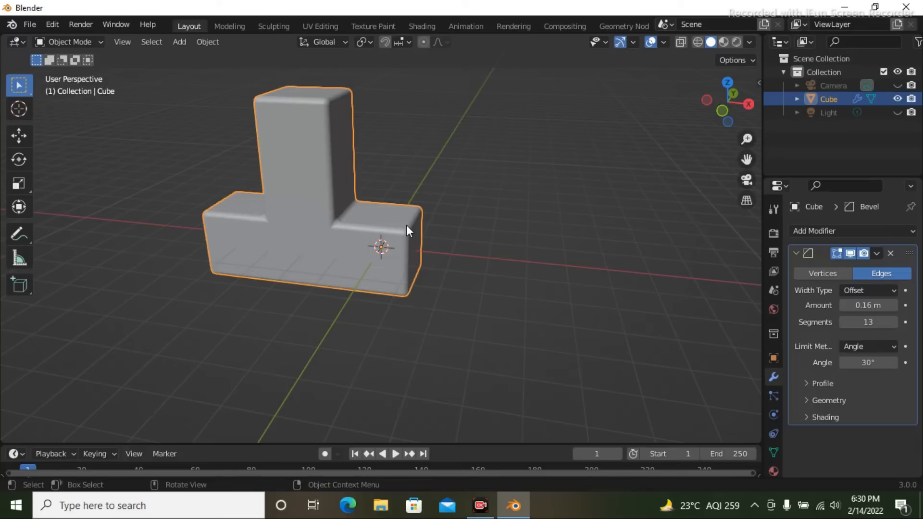
pyautogui.click(578, 391)
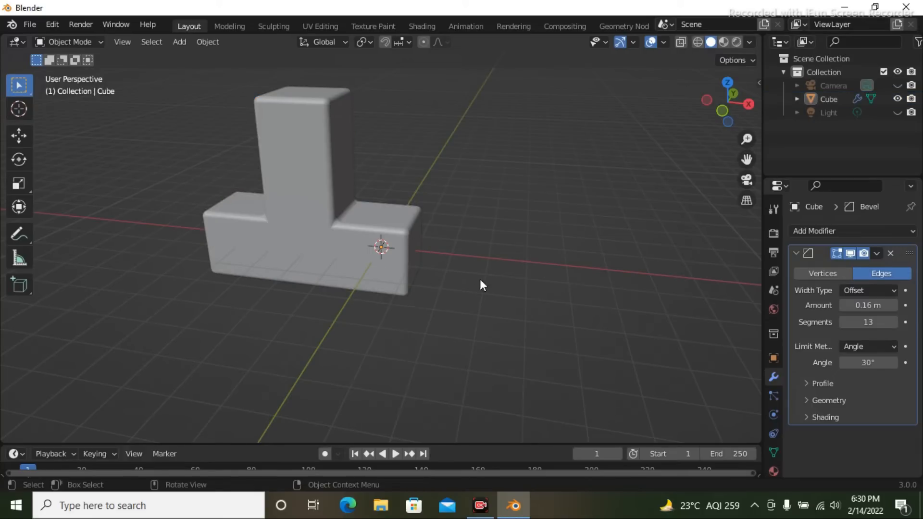
pyautogui.scroll(4, 460, 284)
pyautogui.scroll(-3, 462, 280)
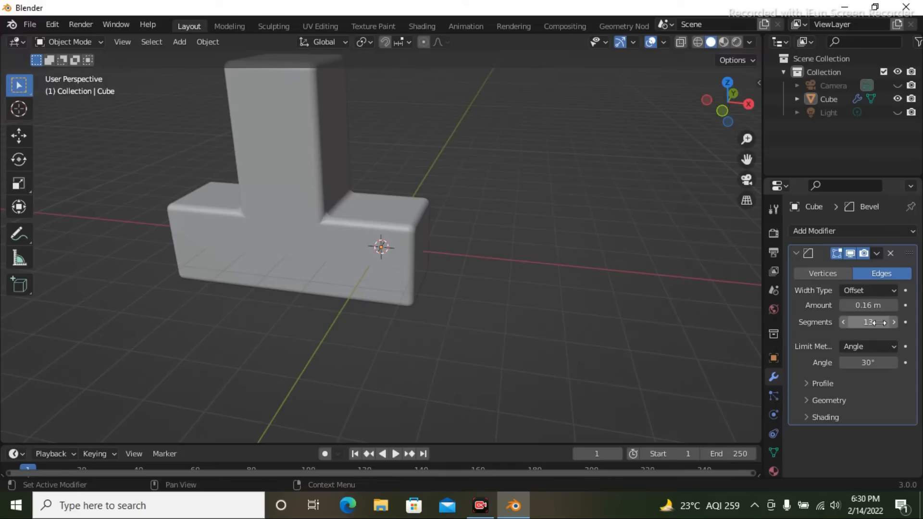
pyautogui.moveTo(879, 323); pyautogui.dragTo(856, 322)
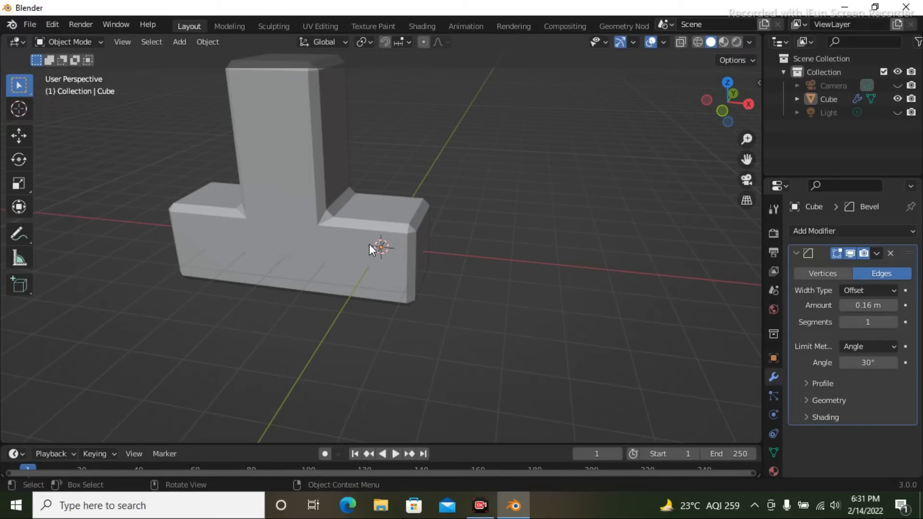
# Try different Bevel amounts with a single segment and reduce the amount to 0.07 m
pyautogui.moveTo(491, 286)
pyautogui.mouseDown(button='middle')
pyautogui.moveTo(473, 284)
pyautogui.moveTo(494, 281)
pyautogui.mouseUp(button='middle')
pyautogui.moveTo(880, 305); pyautogui.dragTo(906, 305)
pyautogui.moveTo(860, 322); pyautogui.dragTo(889, 322)
pyautogui.moveTo(559, 292); pyautogui.dragTo(621, 295, button='middle')
pyautogui.moveTo(866, 306); pyautogui.dragTo(836, 322)
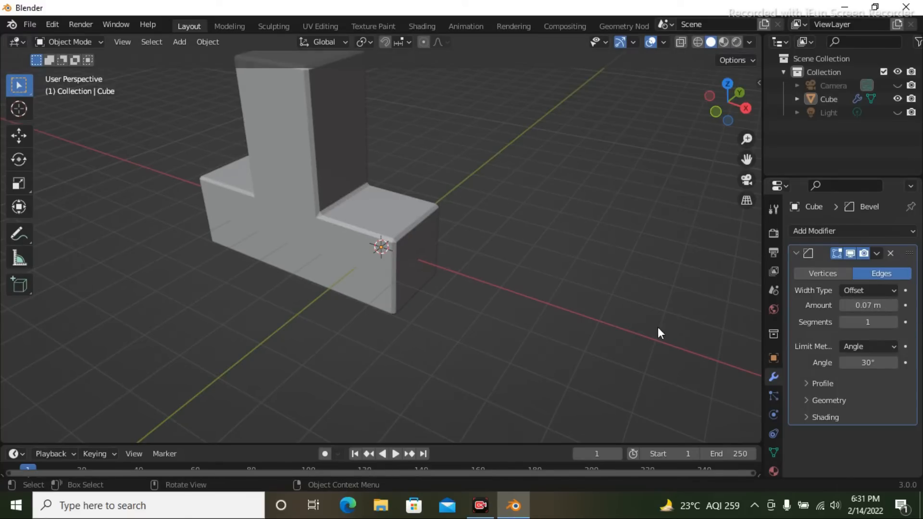
# Set the Bevel modifier's amount to 0.13 m
pyautogui.scroll(-3, 567, 314)
pyautogui.moveTo(568, 313); pyautogui.dragTo(768, 315, button='middle')
pyautogui.moveTo(892, 305); pyautogui.dragTo(903, 306)
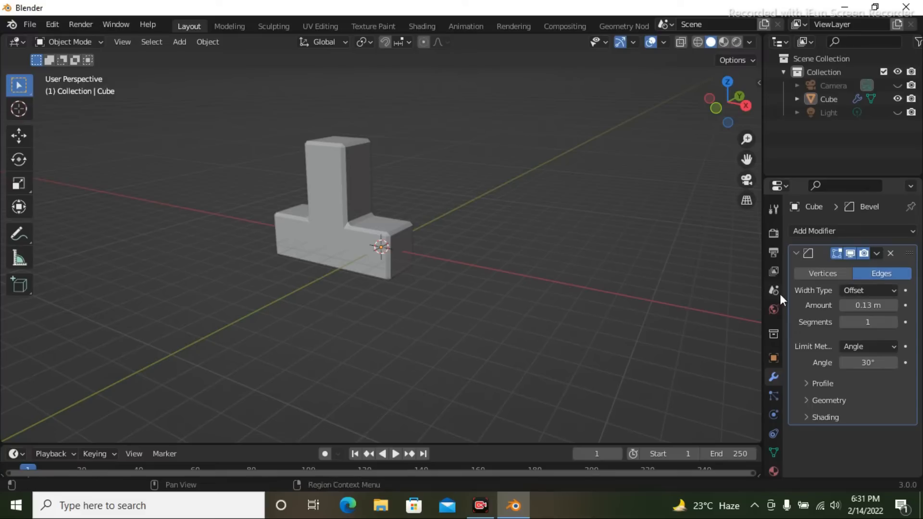
# Change the Bevel modifier's width type to Width and inspect the block's edges up close
pyautogui.click(873, 292)
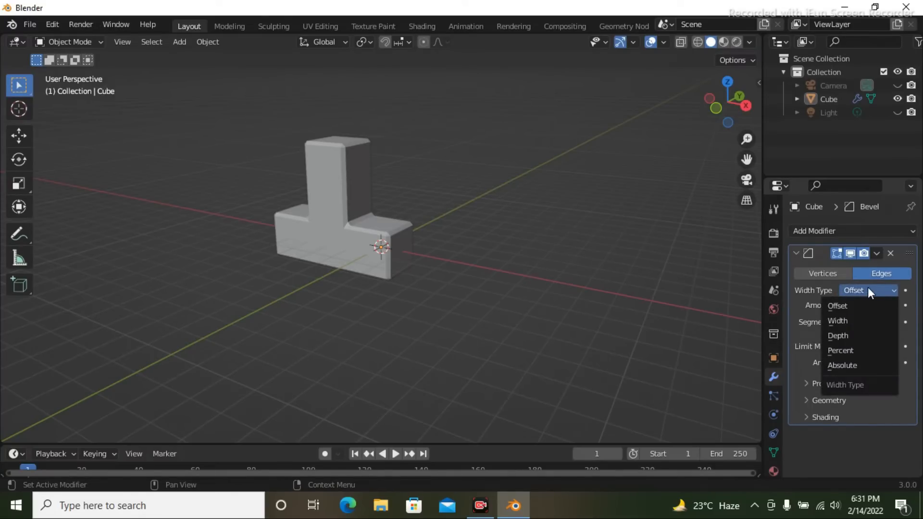
pyautogui.click(863, 320)
pyautogui.moveTo(474, 289); pyautogui.dragTo(532, 295, button='middle')
pyautogui.scroll(3, 452, 288)
pyautogui.scroll(2, 433, 290)
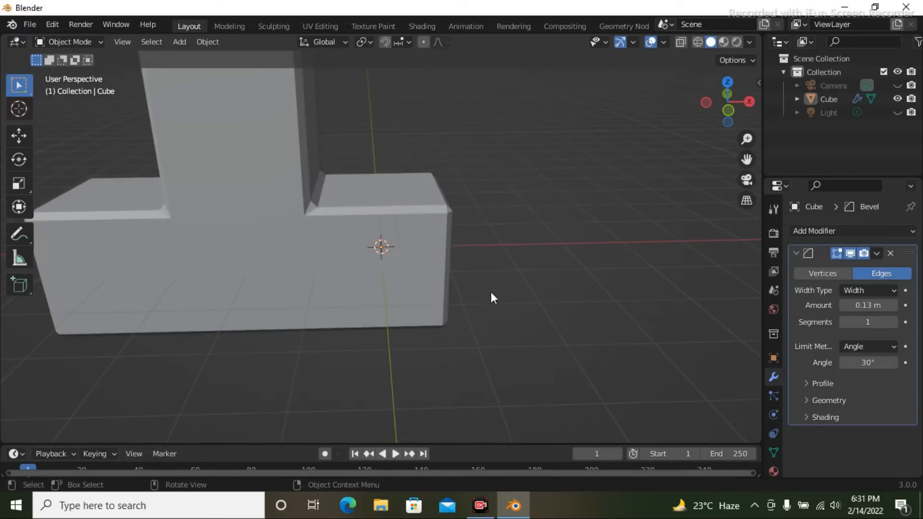
# Switch the bevel's width type to Offset and back to Width to compare the edges
pyautogui.click(881, 289)
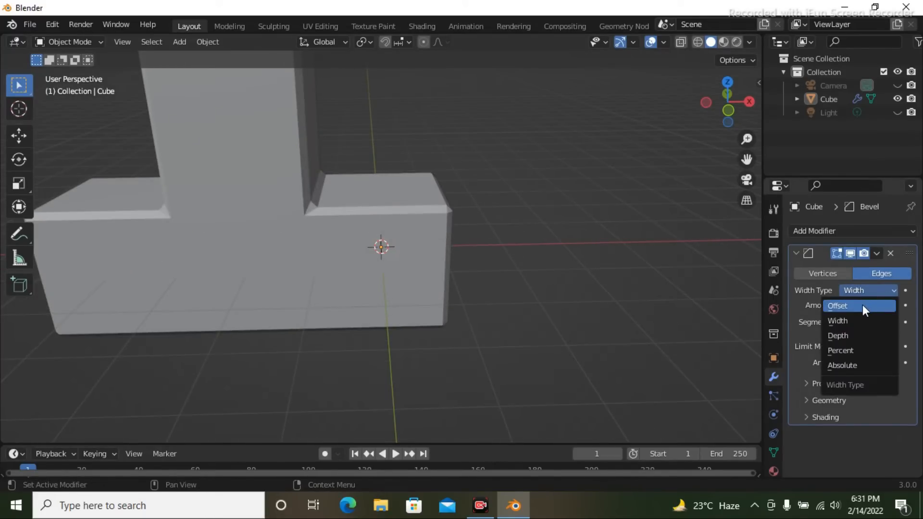
pyautogui.click(863, 304)
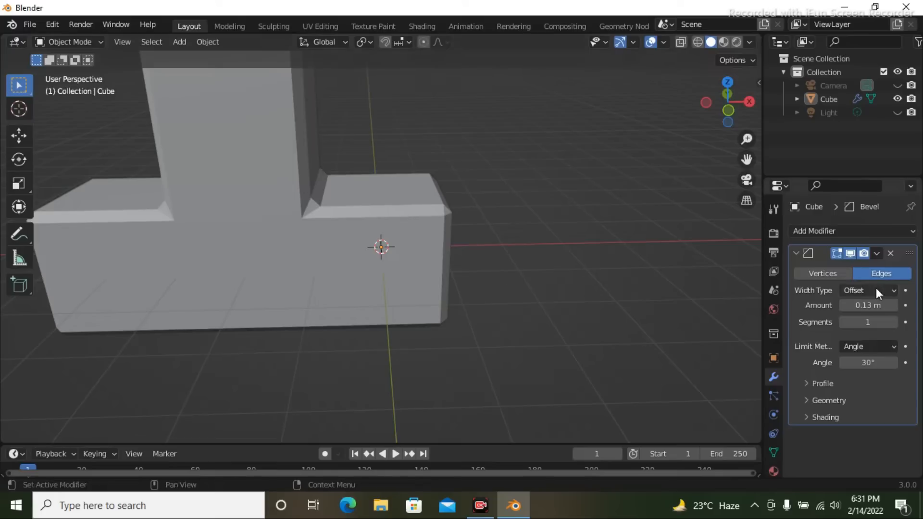
pyautogui.click(876, 288)
pyautogui.click(856, 320)
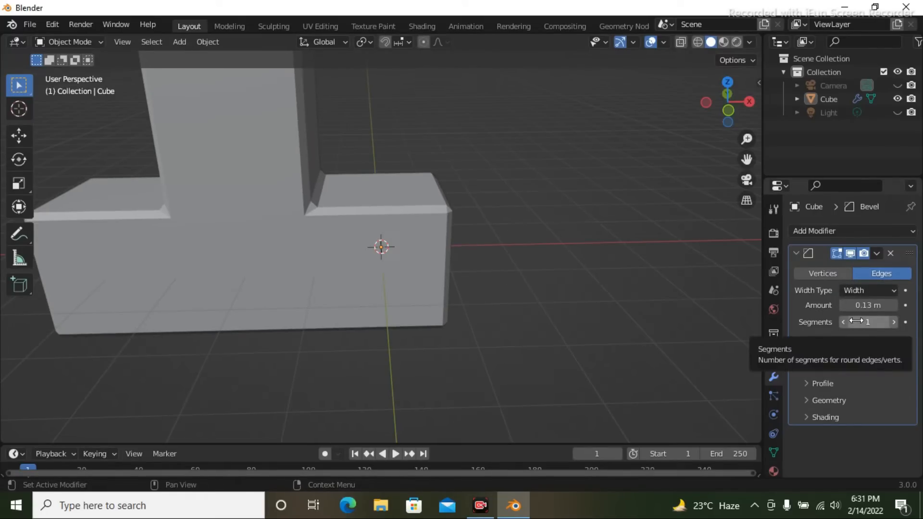
# Try the Depth and Percent width types on the bevel and return to Width
pyautogui.click(869, 292)
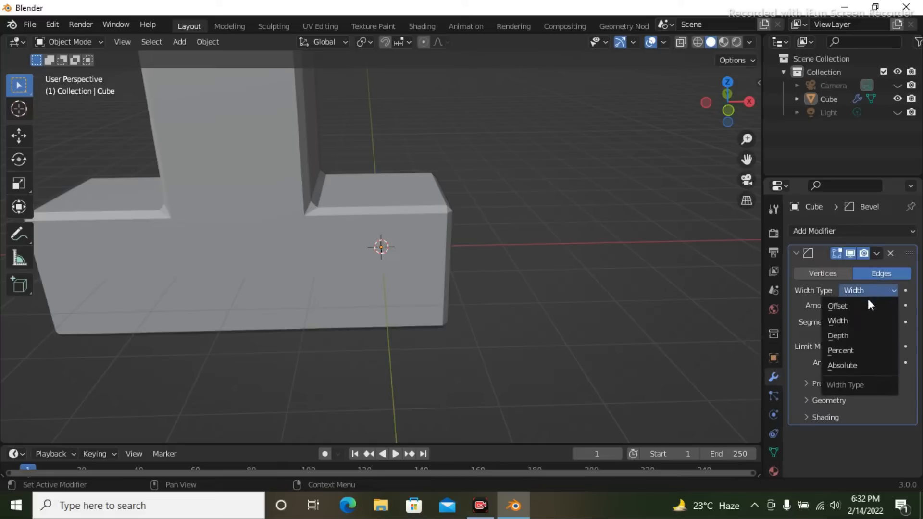
pyautogui.click(862, 336)
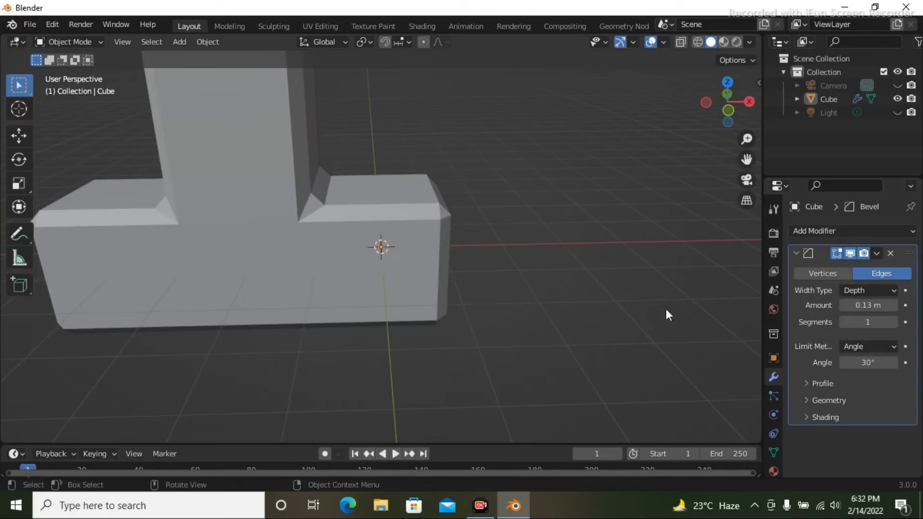
pyautogui.click(868, 290)
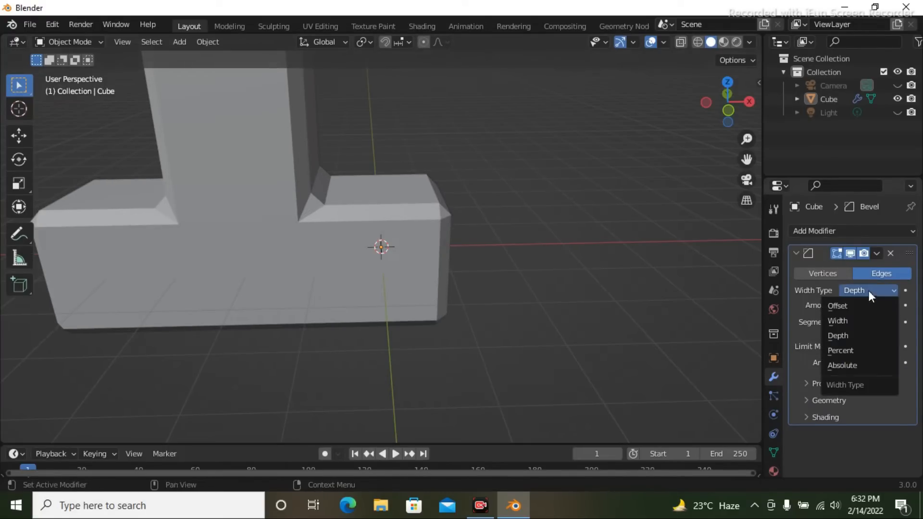
pyautogui.click(865, 351)
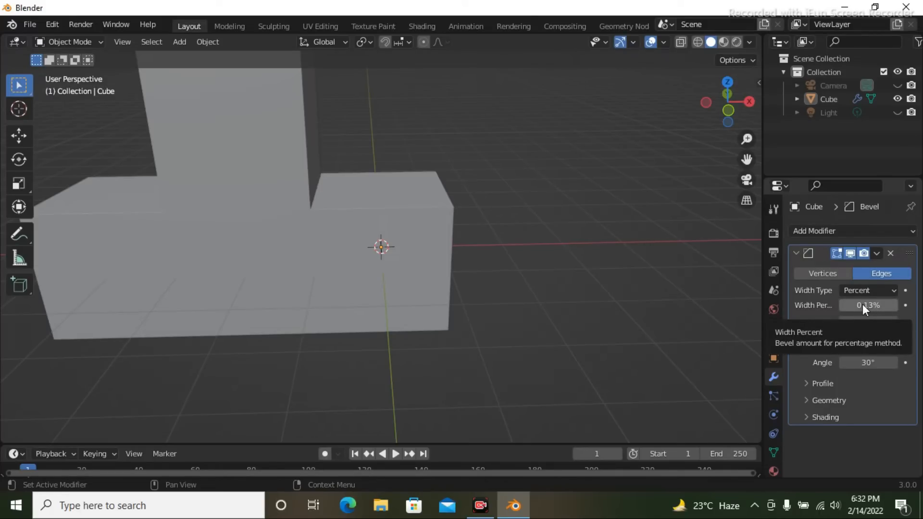
pyautogui.click(869, 290)
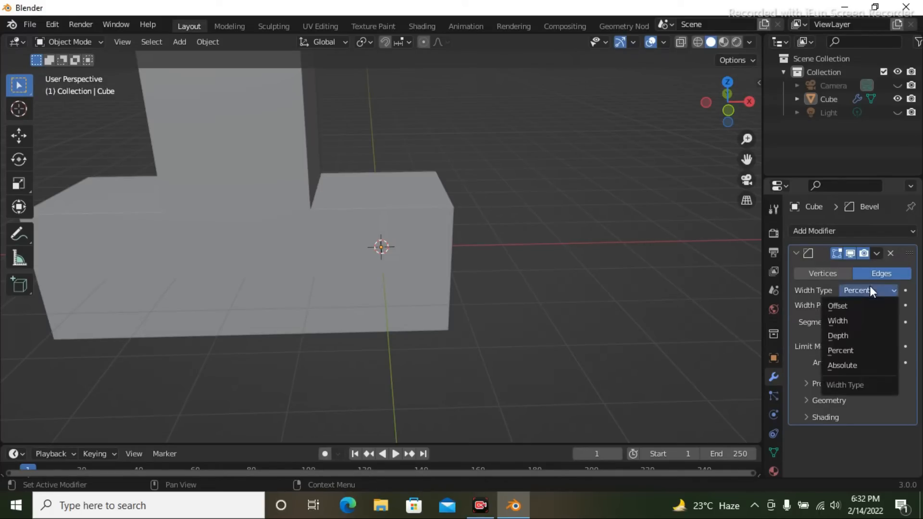
pyautogui.click(859, 321)
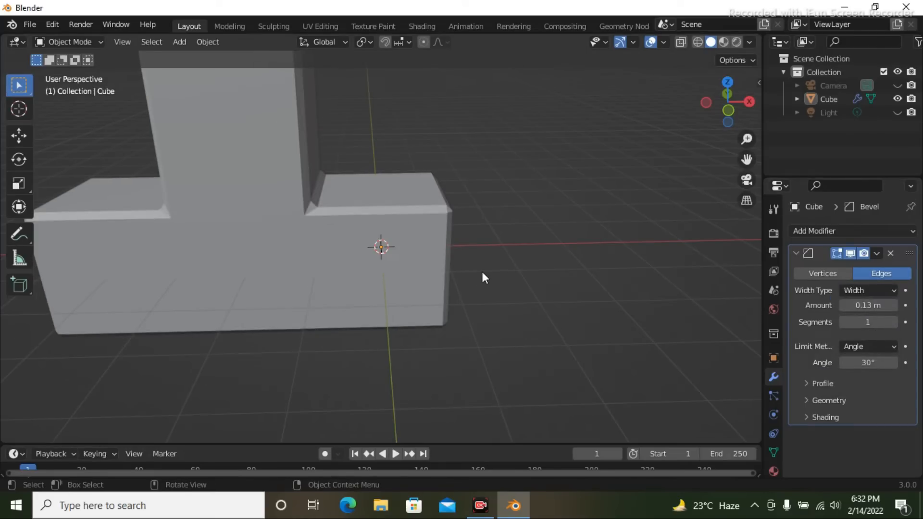
# Show the block in wireframe shading and set the Bevel modifier's segments to 5
pyautogui.scroll(2, 482, 273)
pyautogui.moveTo(529, 276); pyautogui.dragTo(511, 299, button='middle')
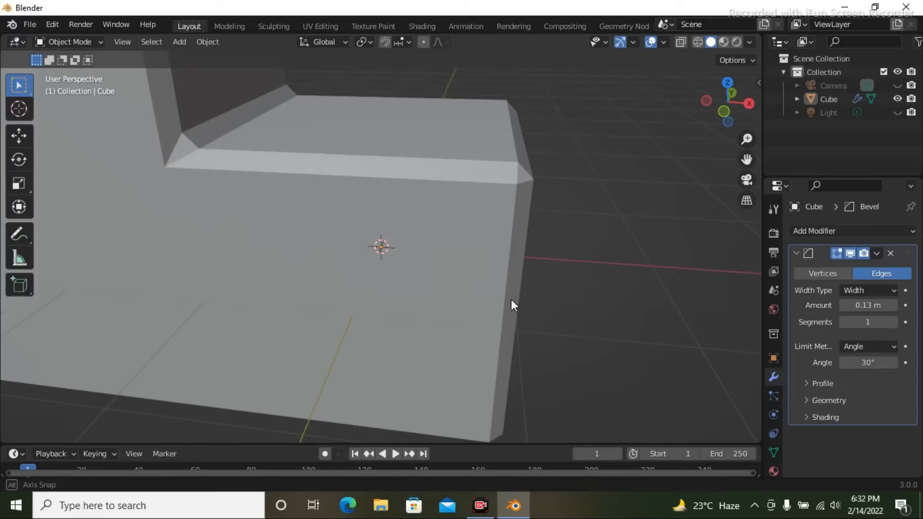
pyautogui.click(863, 290)
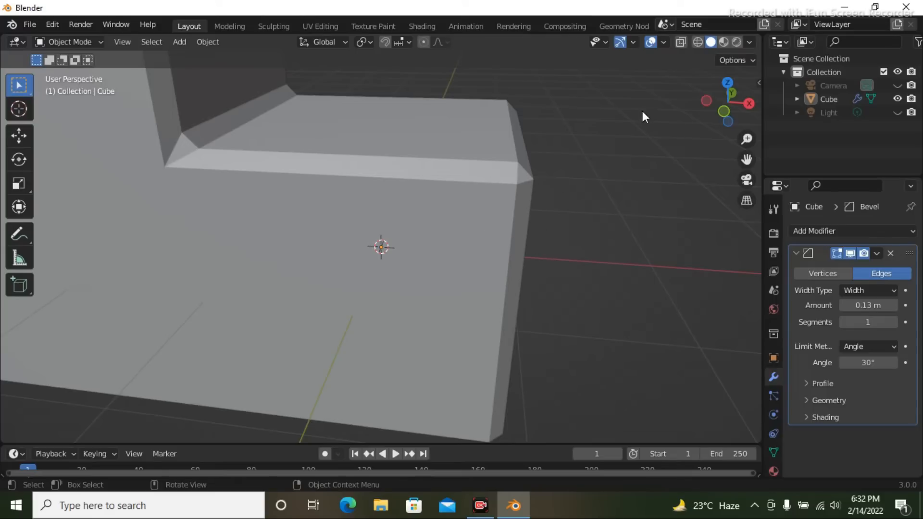
pyautogui.click(697, 43)
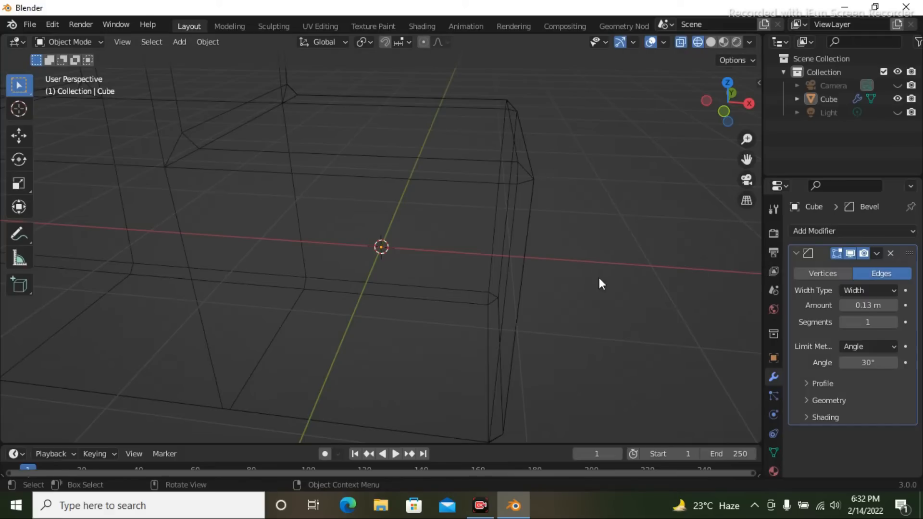
pyautogui.moveTo(855, 322); pyautogui.dragTo(817, 320)
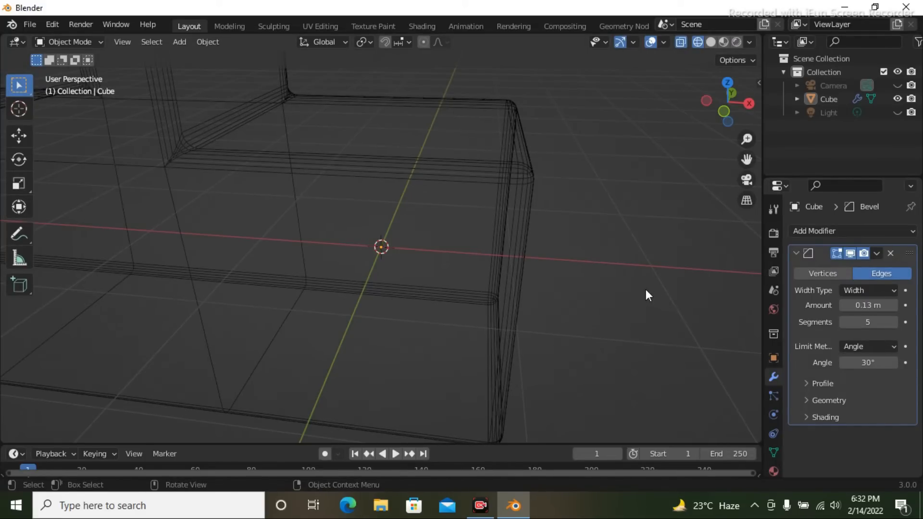
# Examine the wireframe of the base's upper bevelled corner up close, comparing orthographic and perspective projection
pyautogui.scroll(2, 641, 286)
pyautogui.moveTo(636, 278); pyautogui.dragTo(628, 265, button='middle')
pyautogui.click(746, 199)
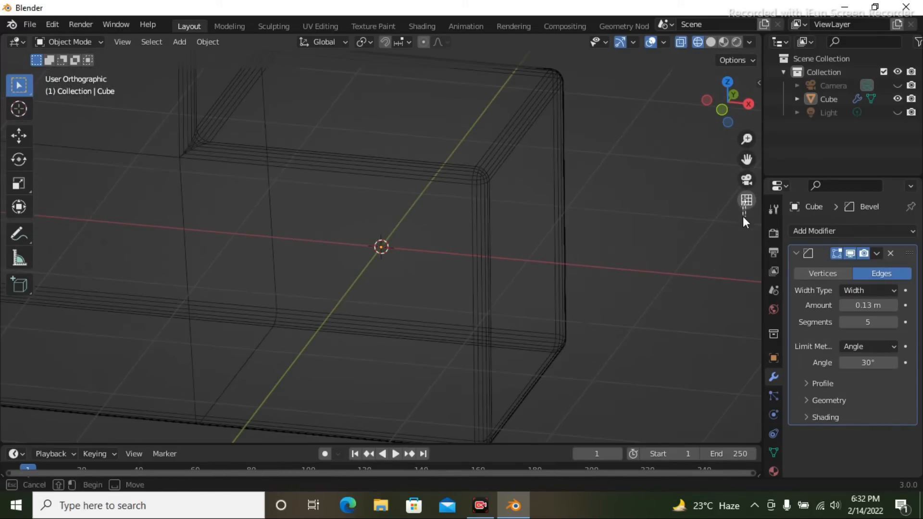
pyautogui.click(746, 201)
pyautogui.moveTo(747, 159); pyautogui.dragTo(735, 233)
pyautogui.scroll(4, 567, 262)
pyautogui.moveTo(568, 261); pyautogui.dragTo(618, 232, button='middle')
pyautogui.moveTo(600, 134); pyautogui.dragTo(620, 144, button='middle')
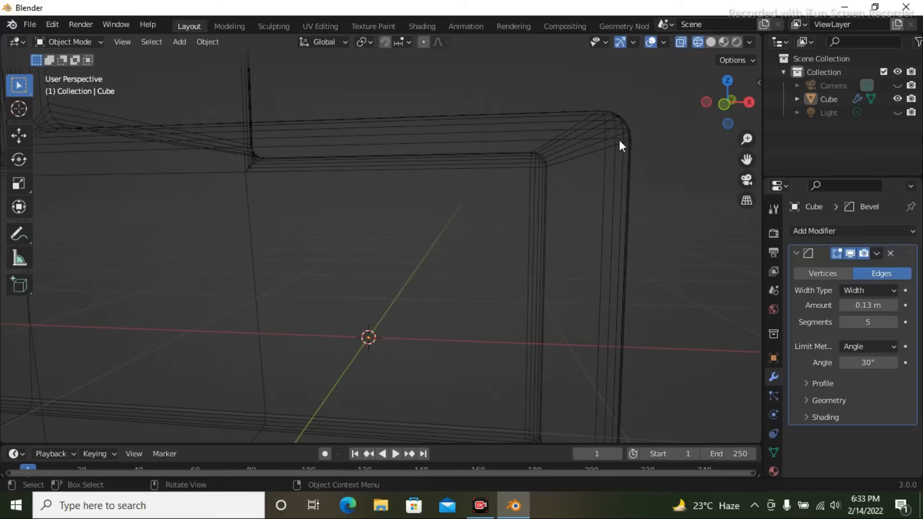
# Annotate a double-headed arrow along the top edge at the bevelled corner and label it "off"
pyautogui.click(19, 234)
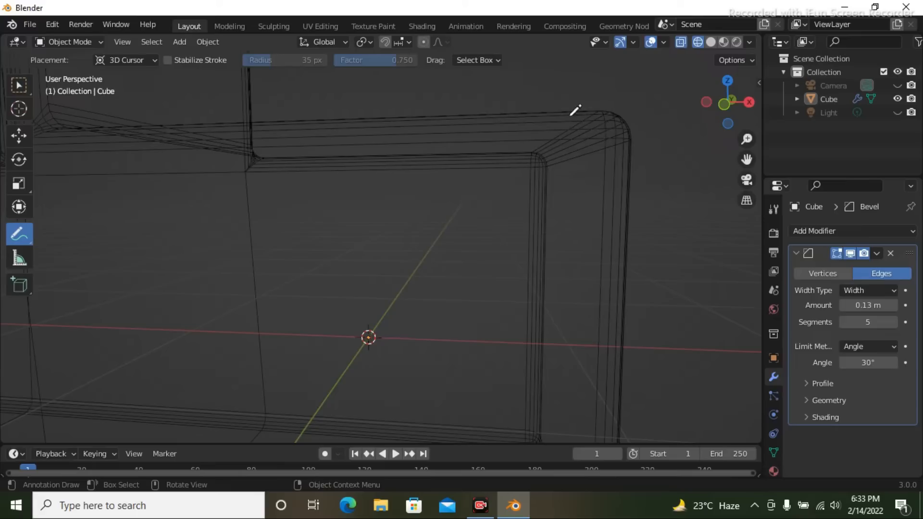
pyautogui.moveTo(463, 96)
pyautogui.mouseDown()
pyautogui.moveTo(463, 119)
pyautogui.moveTo(614, 102)
pyautogui.moveTo(616, 93)
pyautogui.moveTo(614, 115)
pyautogui.moveTo(590, 120)
pyautogui.mouseUp()
pyautogui.moveTo(480, 100)
pyautogui.mouseDown()
pyautogui.moveTo(462, 111)
pyautogui.moveTo(478, 118)
pyautogui.moveTo(514, 79)
pyautogui.moveTo(496, 92)
pyautogui.moveTo(512, 90)
pyautogui.moveTo(516, 109)
pyautogui.moveTo(525, 93)
pyautogui.mouseUp()
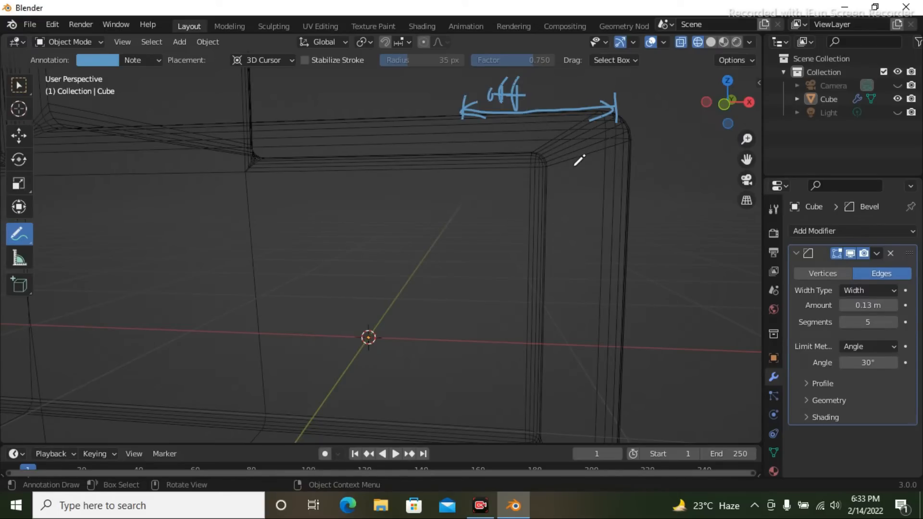
# Annotate a short diagonal double-headed arrow across the bevelled corner and label it "Dep"
pyautogui.moveTo(644, 165)
pyautogui.mouseDown(button='middle')
pyautogui.moveTo(646, 153)
pyautogui.moveTo(603, 141)
pyautogui.mouseUp(button='middle')
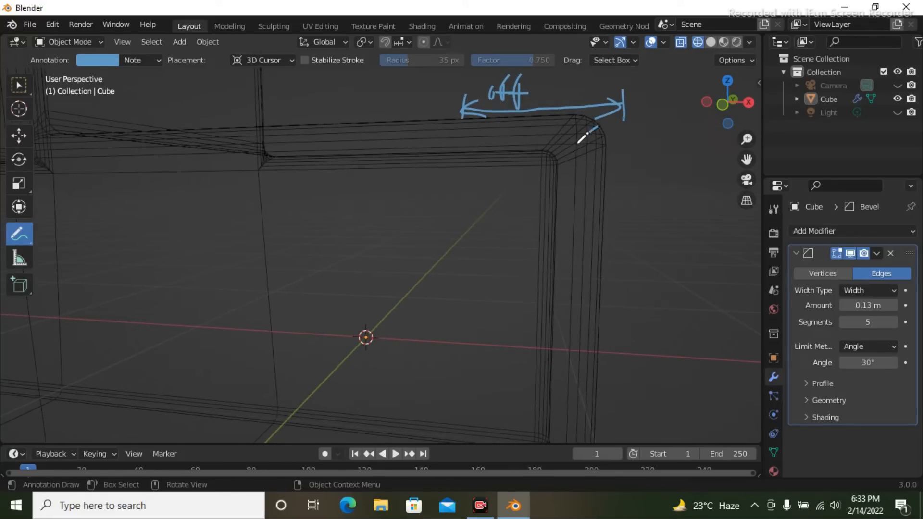
pyautogui.moveTo(569, 152)
pyautogui.mouseDown()
pyautogui.moveTo(602, 122)
pyautogui.moveTo(565, 157)
pyautogui.moveTo(578, 158)
pyautogui.moveTo(566, 152)
pyautogui.moveTo(575, 166)
pyautogui.mouseUp()
pyautogui.moveTo(593, 118); pyautogui.dragTo(607, 135)
pyautogui.moveTo(606, 153)
pyautogui.mouseDown()
pyautogui.moveTo(634, 164)
pyautogui.moveTo(644, 187)
pyautogui.moveTo(644, 176)
pyautogui.mouseUp()
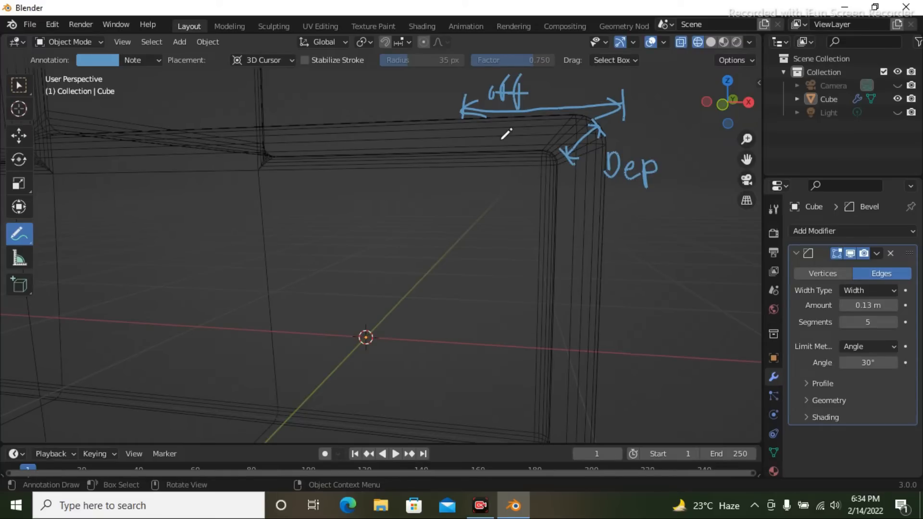
# Annotate a long diagonal double-headed arrow from the top edge to the side edge and label it "wIth"
pyautogui.moveTo(453, 119)
pyautogui.mouseDown()
pyautogui.moveTo(601, 251)
pyautogui.moveTo(602, 268)
pyautogui.mouseUp()
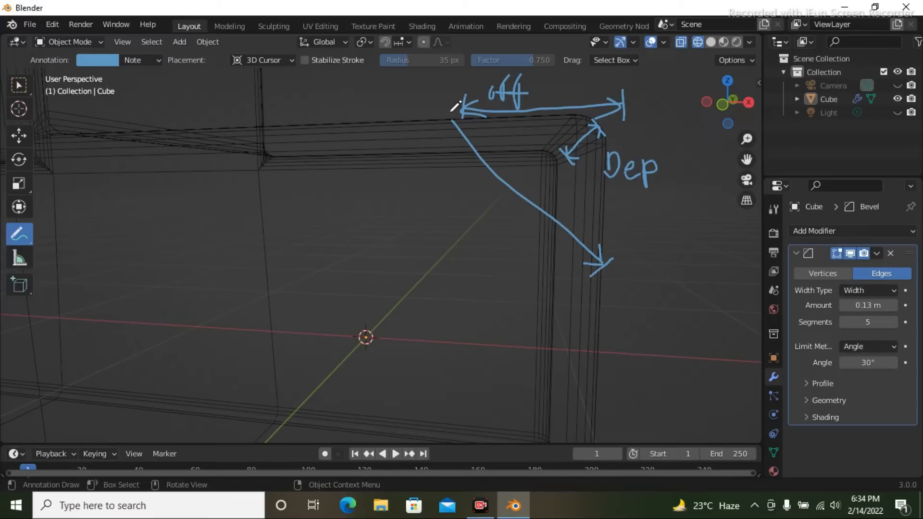
pyautogui.moveTo(450, 152); pyautogui.dragTo(455, 121)
pyautogui.moveTo(383, 210)
pyautogui.mouseDown()
pyautogui.moveTo(411, 210)
pyautogui.moveTo(423, 234)
pyautogui.mouseUp()
pyautogui.moveTo(443, 193)
pyautogui.mouseDown()
pyautogui.moveTo(445, 227)
pyautogui.moveTo(455, 217)
pyautogui.moveTo(455, 229)
pyautogui.mouseUp()
pyautogui.moveTo(456, 223)
pyautogui.mouseDown()
pyautogui.moveTo(476, 226)
pyautogui.moveTo(499, 181)
pyautogui.moveTo(492, 184)
pyautogui.moveTo(498, 216)
pyautogui.mouseUp()
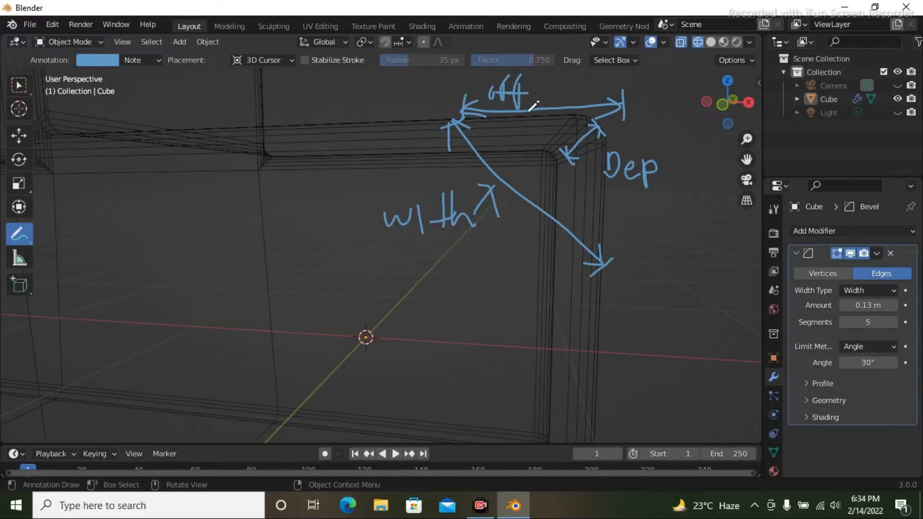
# Undo all the annotation strokes drawn around the bevelled corner
pyautogui.scroll(-1, 597, 200)
pyautogui.scroll(-1, 500, 216)
pyautogui.scroll(-1, 480, 221)
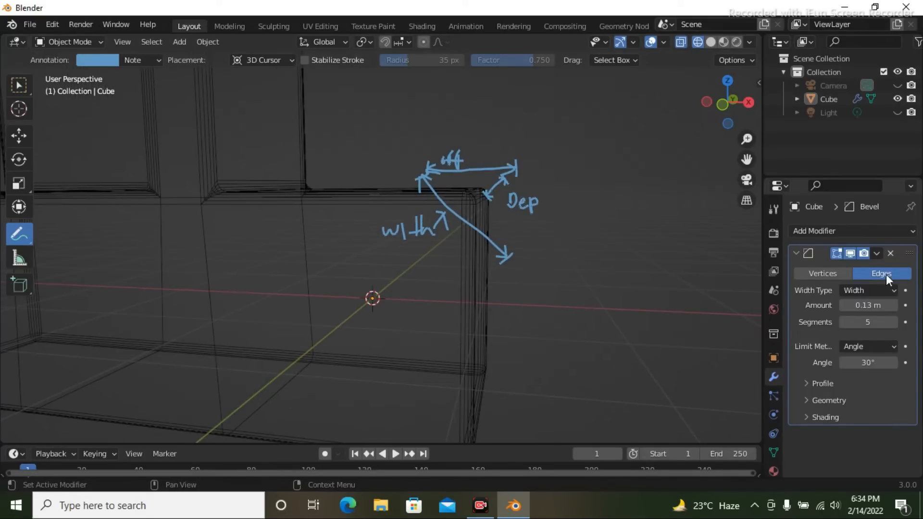
pyautogui.click(873, 289)
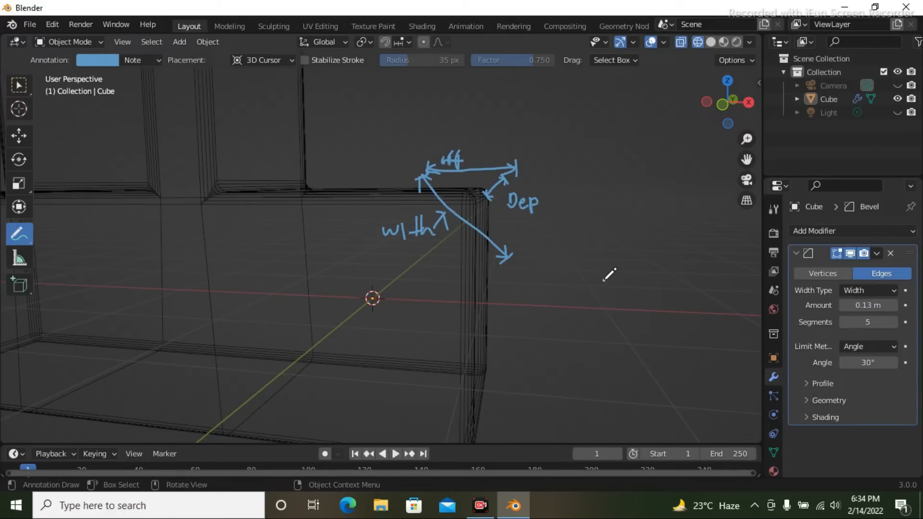
pyautogui.hotkey('ctrl', 'z')
pyautogui.hotkey('ctrl', 'z')
pyautogui.hotkey('ctrl', 'z')
pyautogui.hotkey('ctrl', 'z')
pyautogui.hotkey('ctrl', 'z')
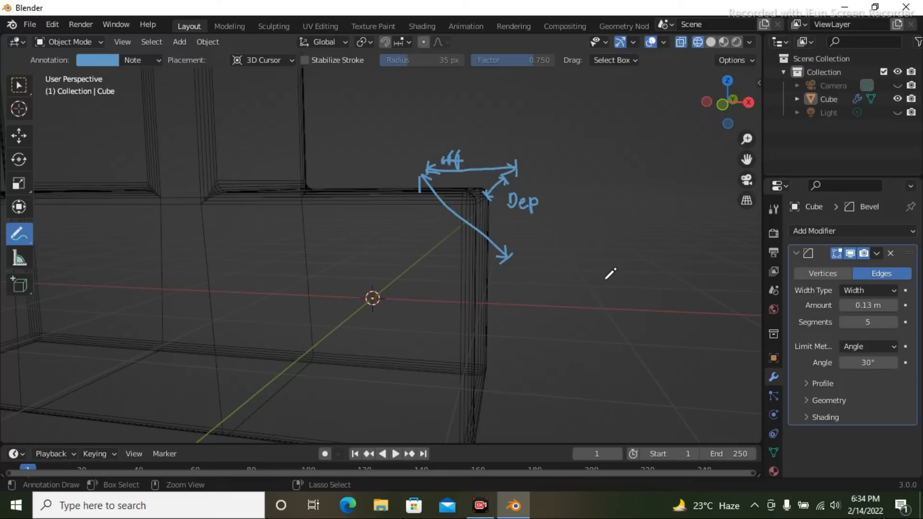
pyautogui.hotkey('ctrl', 'z')
pyautogui.hotkey('ctrl', 'z')
pyautogui.hotkey('ctrl', 'z')
pyautogui.hotkey('ctrl', 'z')
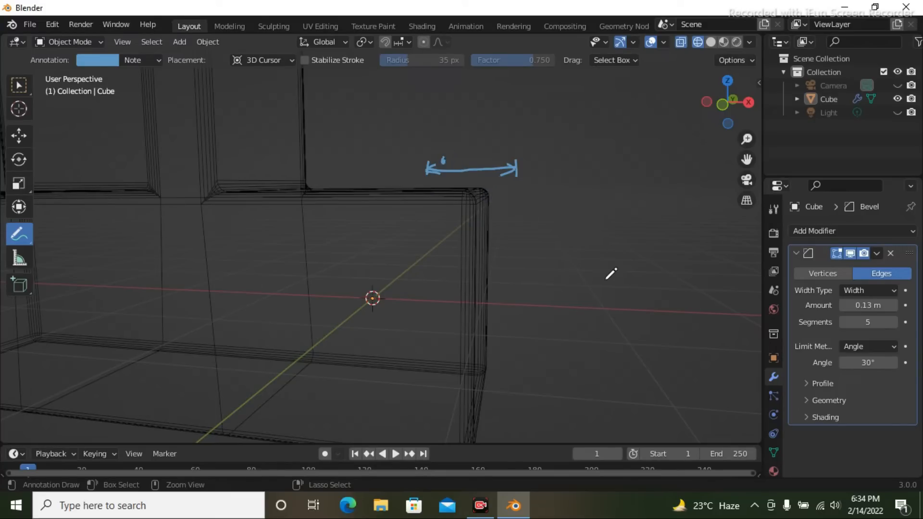
pyautogui.hotkey('ctrl', 'z')
pyautogui.hotkey('ctrl', 'z')
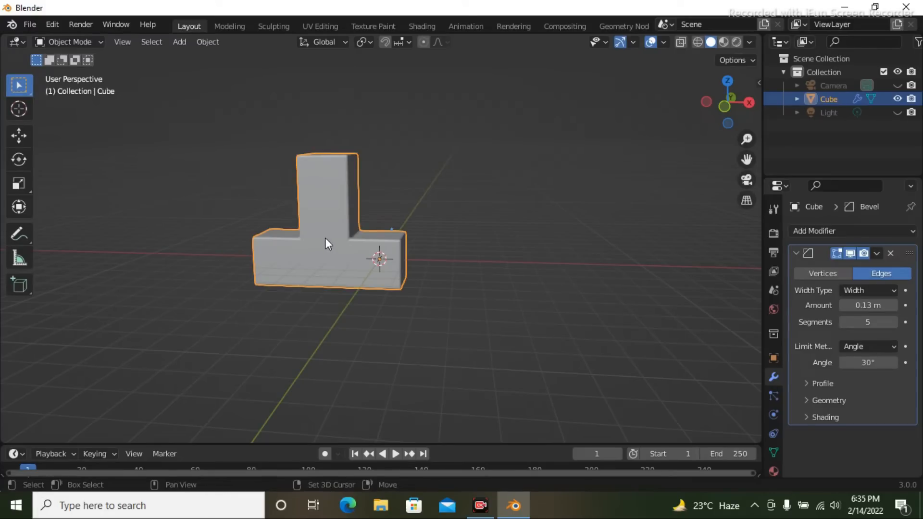
# Duplicate the bevelled T-shaped block and place the copy along the X axis beside the original
pyautogui.hotkey('shift', 'd')
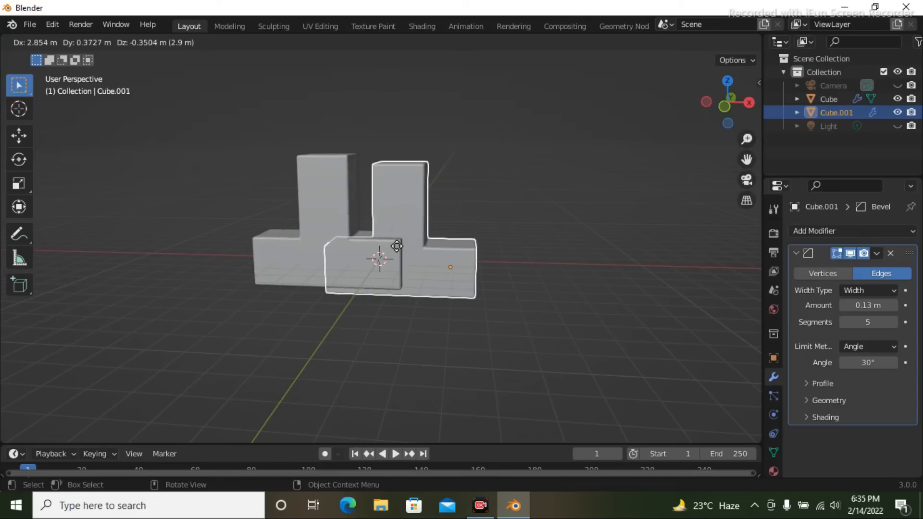
pyautogui.press('x')
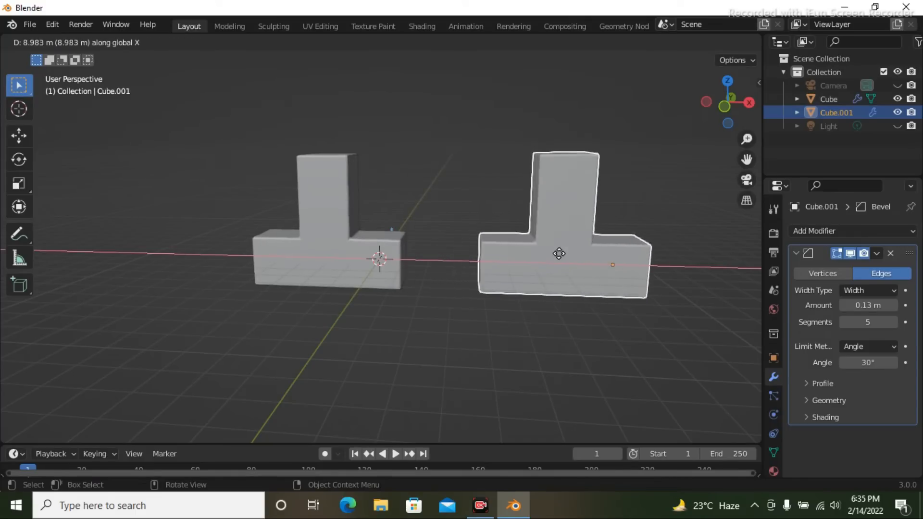
pyautogui.click(524, 255)
pyautogui.moveTo(549, 304); pyautogui.dragTo(396, 264, button='middle')
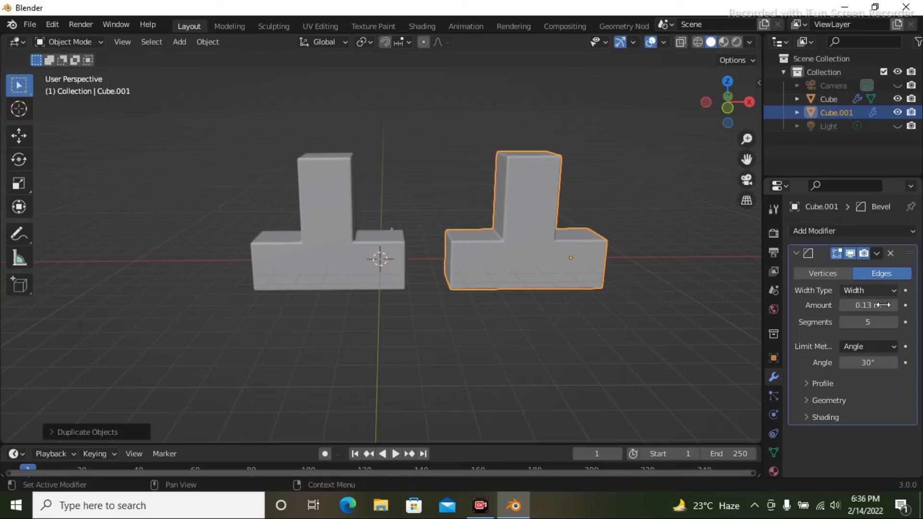
# Move the duplicate block farther along the X axis, away from the original
pyautogui.click(393, 248)
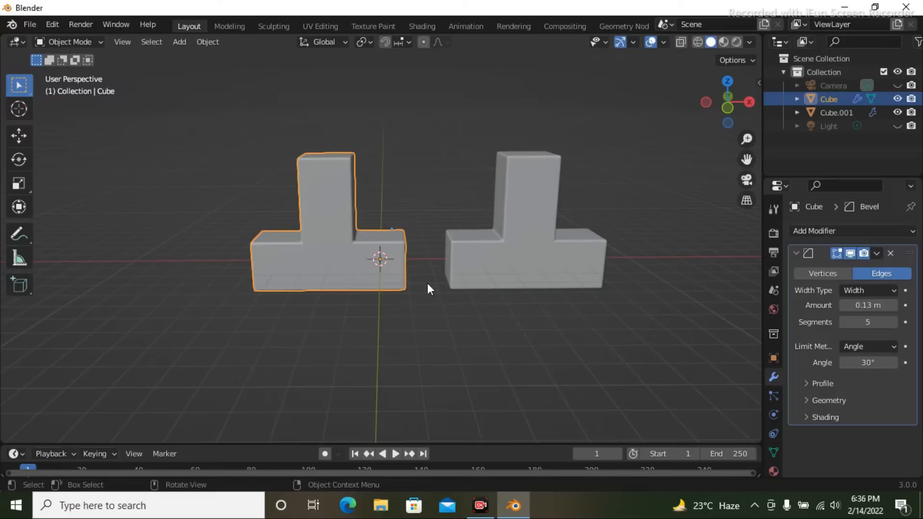
pyautogui.scroll(4, 401, 275)
pyautogui.click(608, 270)
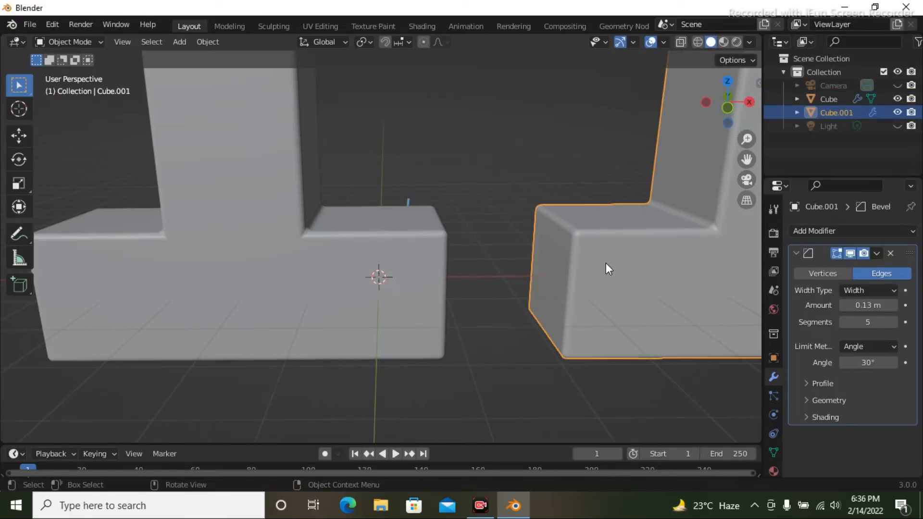
pyautogui.press('g')
pyautogui.press('x')
pyautogui.click(75, 253)
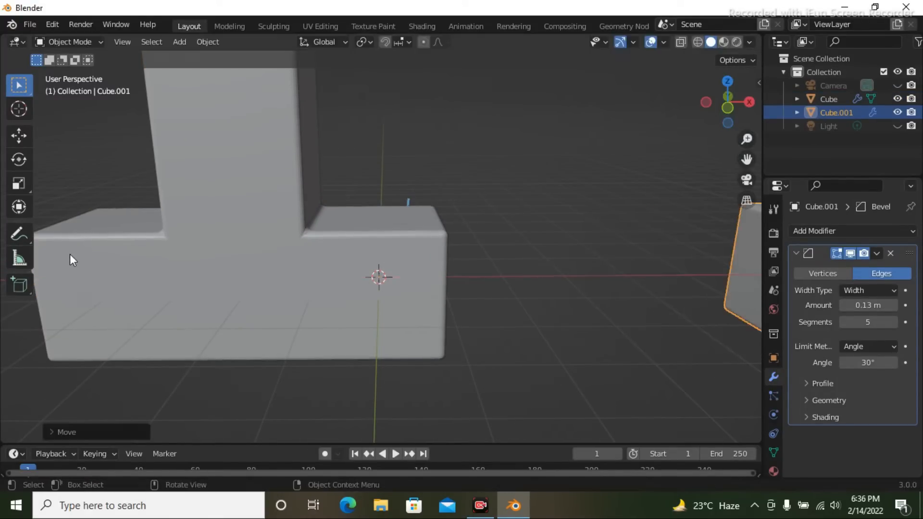
# Enter Edit Mode on the original block with vertex selection and select the upper vertices of the base end facing the duplicate
pyautogui.click(383, 232)
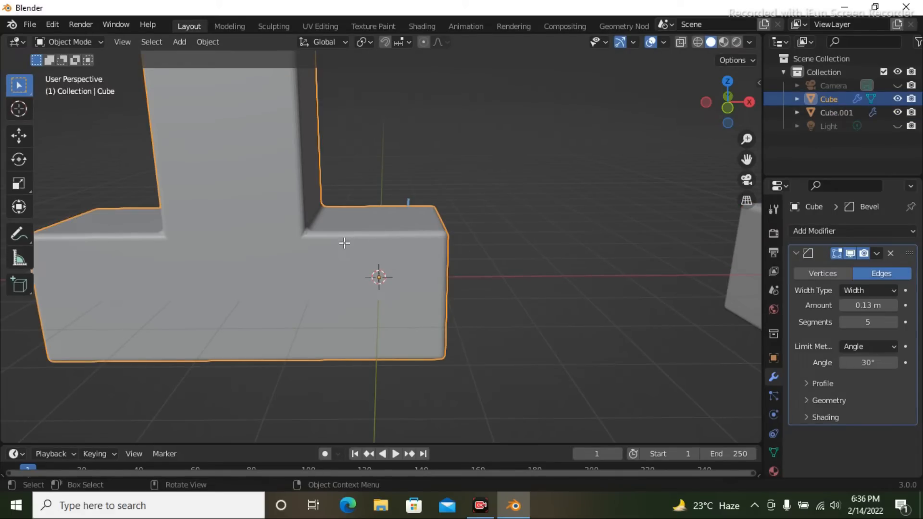
pyautogui.press('Tab')
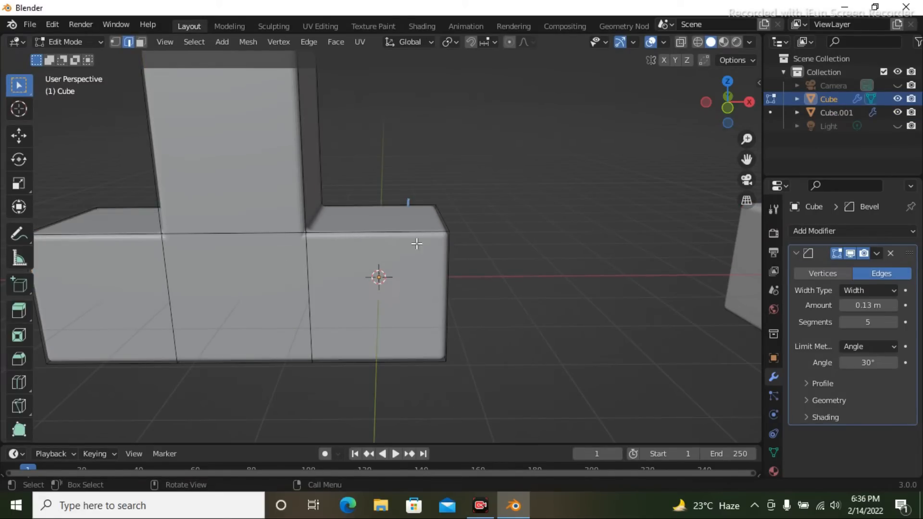
pyautogui.moveTo(416, 243); pyautogui.dragTo(464, 283, button='middle')
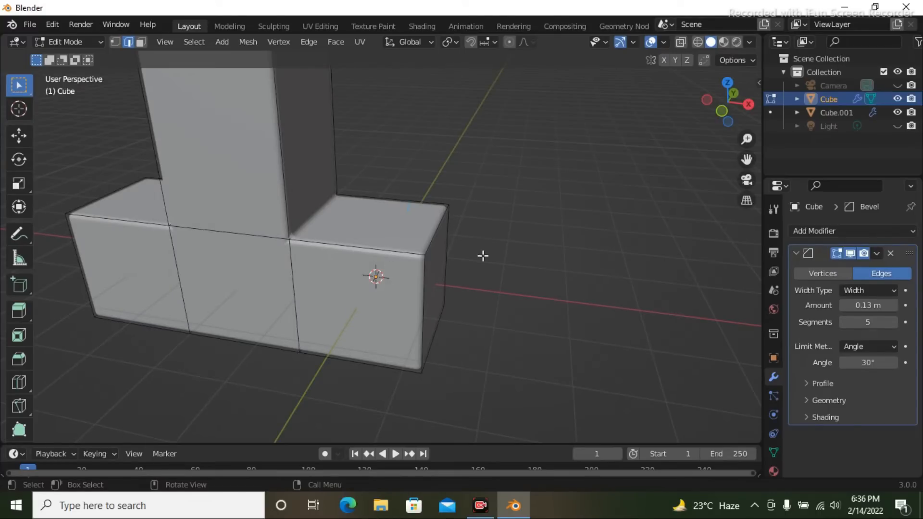
pyautogui.click(115, 42)
pyautogui.moveTo(480, 250); pyautogui.dragTo(408, 174, button='middle')
pyautogui.moveTo(415, 170); pyautogui.dragTo(465, 287)
pyautogui.moveTo(464, 286); pyautogui.dragTo(523, 265, button='middle')
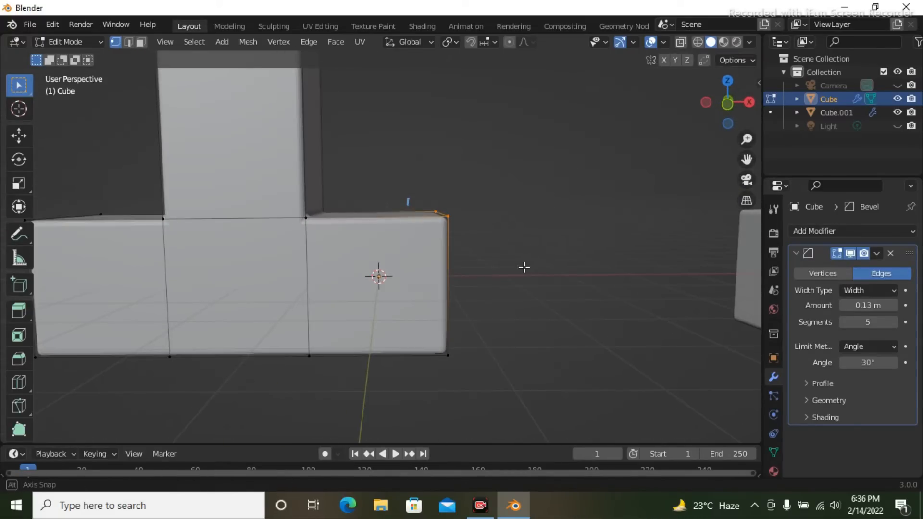
# Select all four vertices of the base end facing the duplicate and stretch them outward along X with the Move tool
pyautogui.click(22, 138)
pyautogui.moveTo(494, 215)
pyautogui.mouseDown()
pyautogui.moveTo(546, 214)
pyautogui.moveTo(487, 214)
pyautogui.mouseUp()
pyautogui.hotkey('ctrl', 'z')
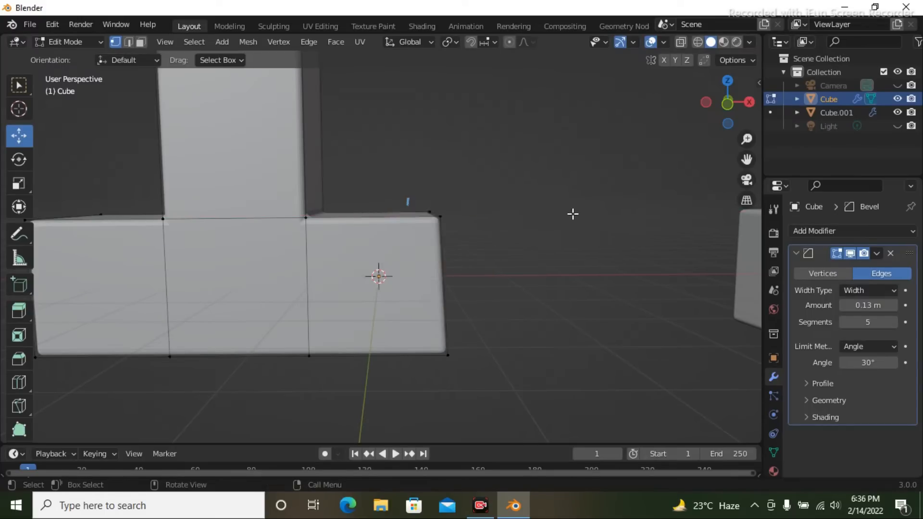
pyautogui.click(410, 204)
pyautogui.moveTo(419, 185); pyautogui.dragTo(478, 383)
pyautogui.moveTo(537, 337); pyautogui.dragTo(437, 282, button='middle')
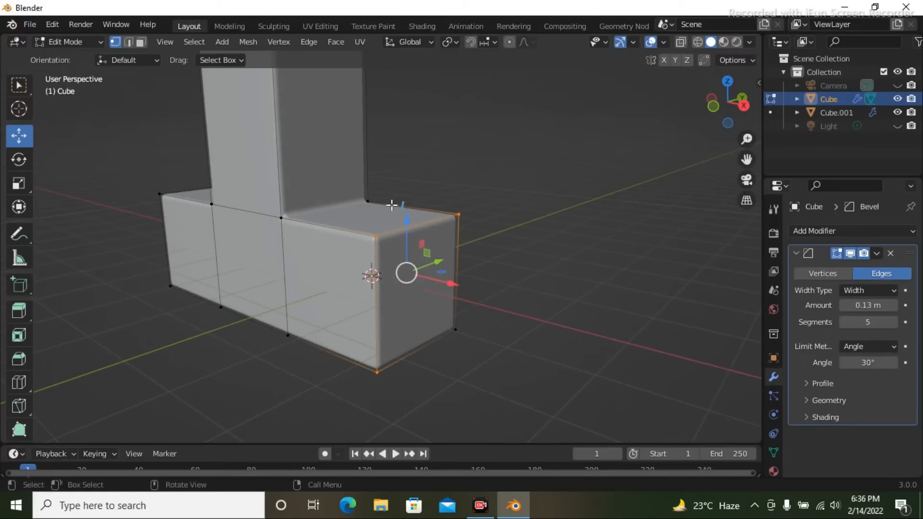
pyautogui.keyDown('shift'); pyautogui.click(453, 330); pyautogui.keyUp('shift')
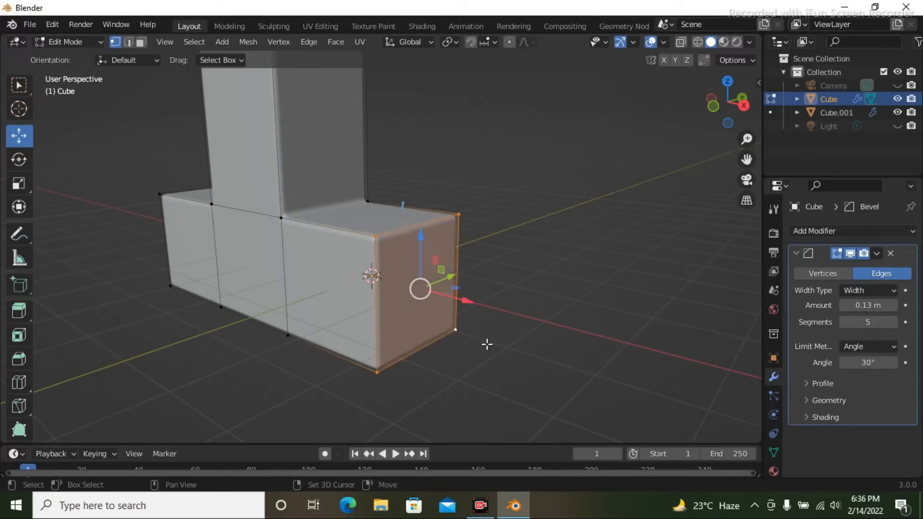
pyautogui.moveTo(561, 326); pyautogui.dragTo(605, 321, button='middle')
pyautogui.moveTo(495, 283); pyautogui.dragTo(684, 290)
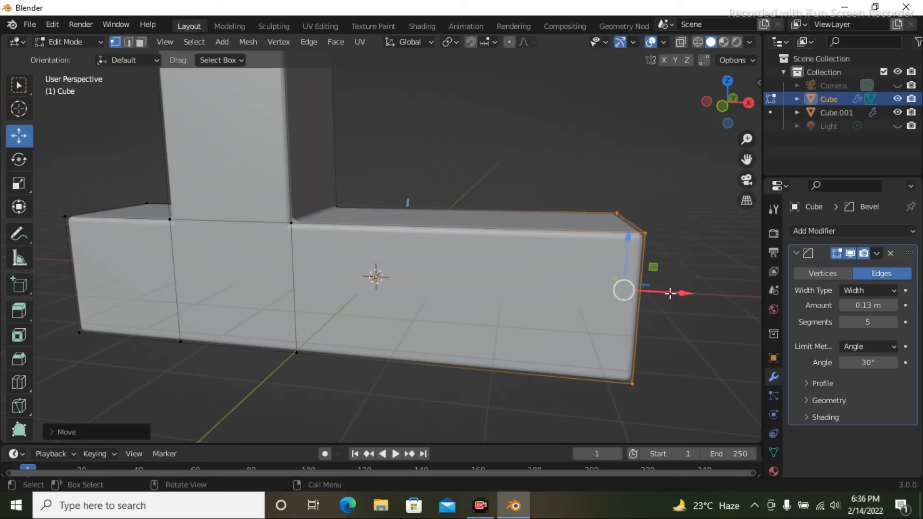
# Raise the two upper vertices of the stretched end along Z to make the base's top slope upward
pyautogui.click(695, 236)
pyautogui.moveTo(708, 270); pyautogui.dragTo(570, 236, button='middle')
pyautogui.moveTo(581, 198); pyautogui.dragTo(660, 256)
pyautogui.moveTo(628, 174); pyautogui.dragTo(629, 454)
pyautogui.moveTo(529, 397); pyautogui.dragTo(486, 355, button='middle')
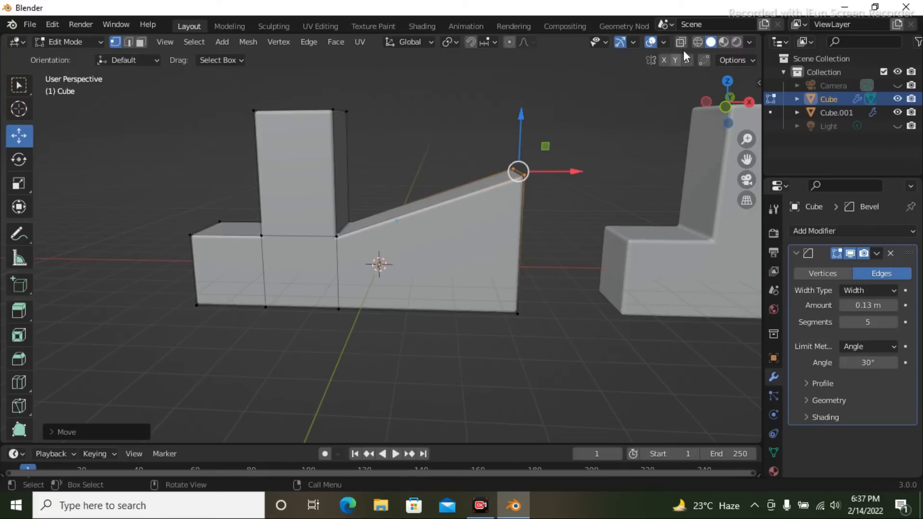
# Switch the viewport to wireframe shading to show the bevel lines on the sloped block
pyautogui.click(698, 42)
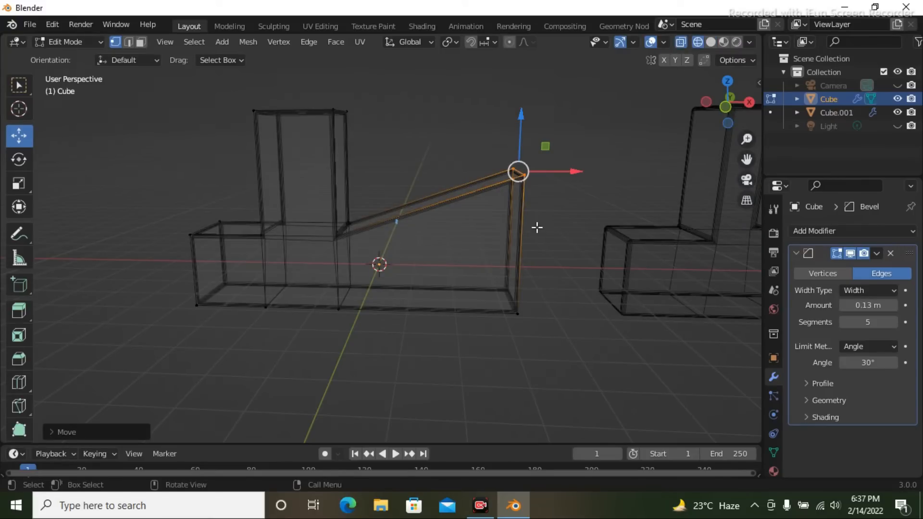
pyautogui.scroll(4, 537, 228)
pyautogui.scroll(-3, 536, 226)
pyautogui.moveTo(586, 227)
pyautogui.mouseDown(button='middle')
pyautogui.moveTo(536, 243)
pyautogui.moveTo(576, 237)
pyautogui.mouseUp(button='middle')
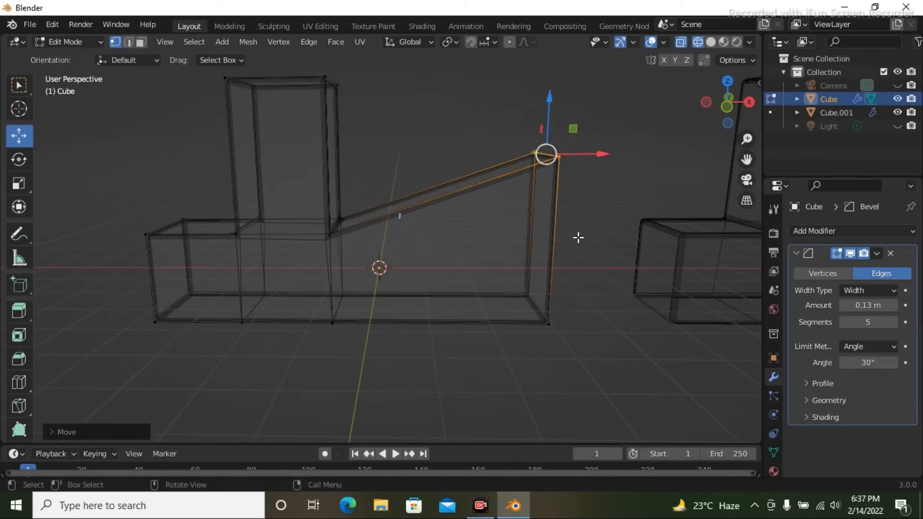
# Set the Bevel modifier's width type to Percent and raise the sloped end's upper vertices slightly along Z
pyautogui.click(878, 347)
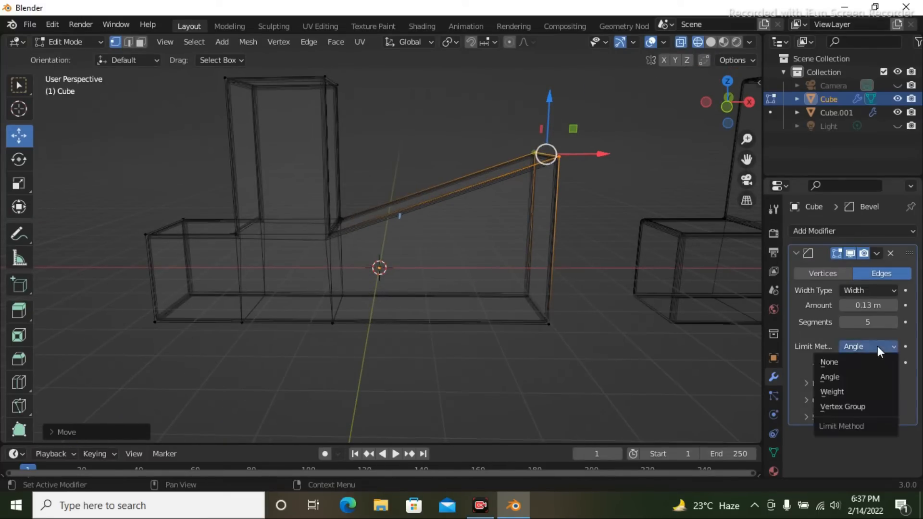
pyautogui.click(881, 290)
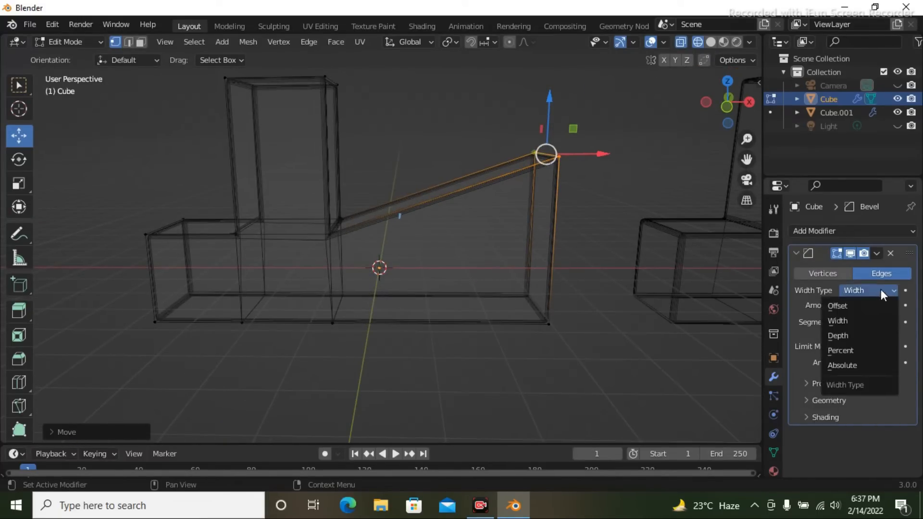
pyautogui.click(865, 349)
pyautogui.moveTo(633, 313); pyautogui.dragTo(614, 264, button='middle')
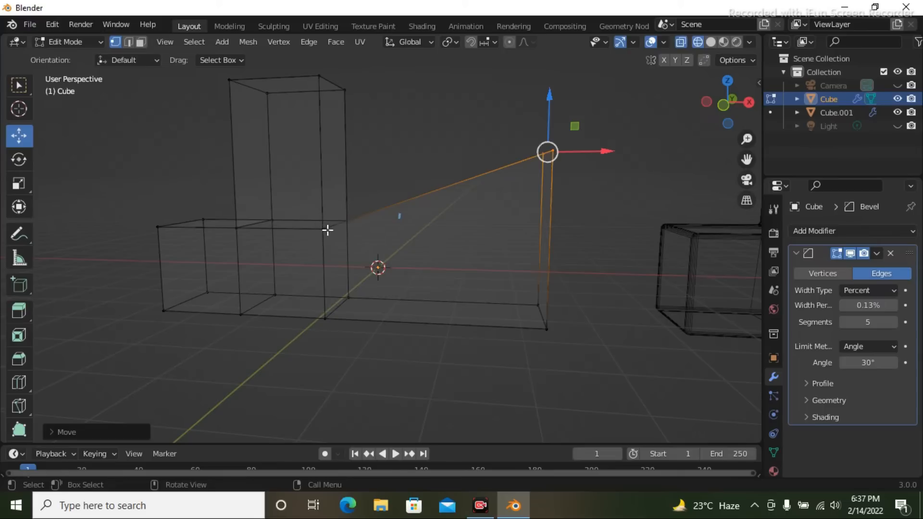
pyautogui.moveTo(496, 241)
pyautogui.mouseDown(button='middle')
pyautogui.moveTo(512, 239)
pyautogui.moveTo(505, 258)
pyautogui.moveTo(501, 238)
pyautogui.moveTo(505, 250)
pyautogui.mouseUp(button='middle')
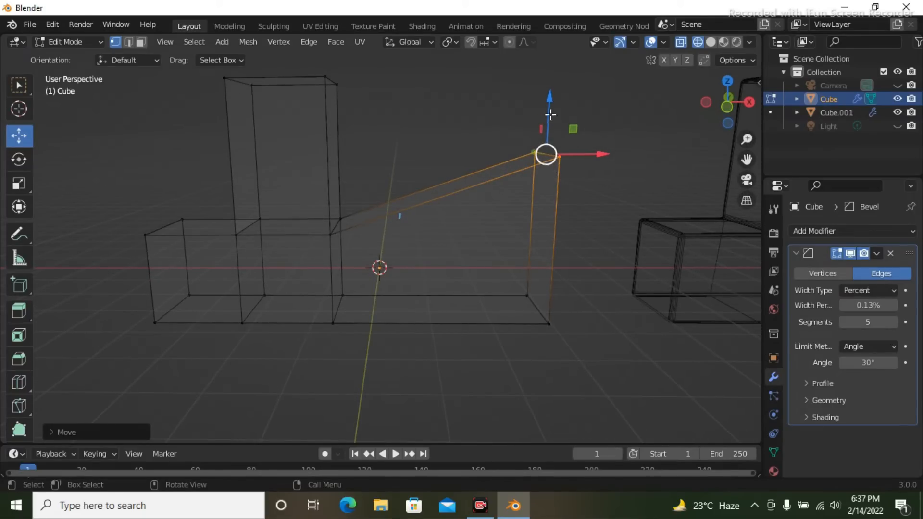
pyautogui.moveTo(550, 95); pyautogui.dragTo(550, 87)
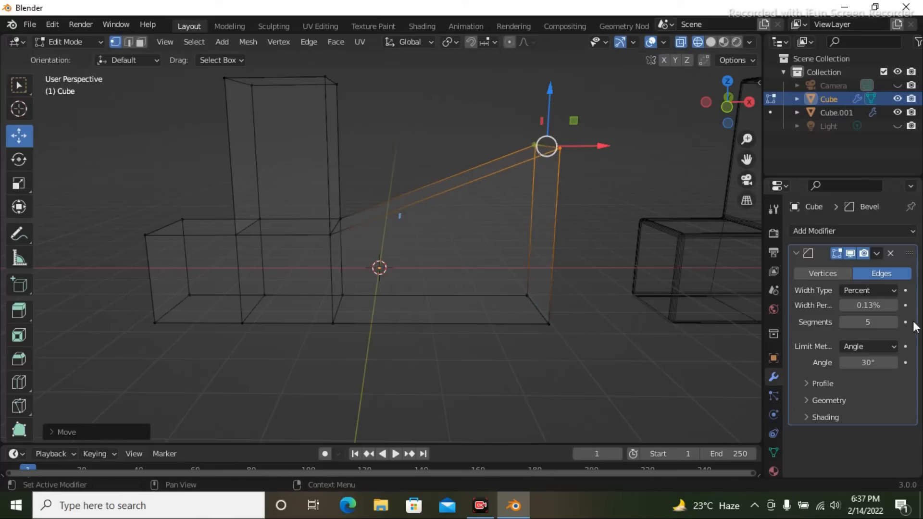
# Set the bevel's width percent to 9.12% and its segments to 11
pyautogui.moveTo(852, 303); pyautogui.dragTo(889, 302)
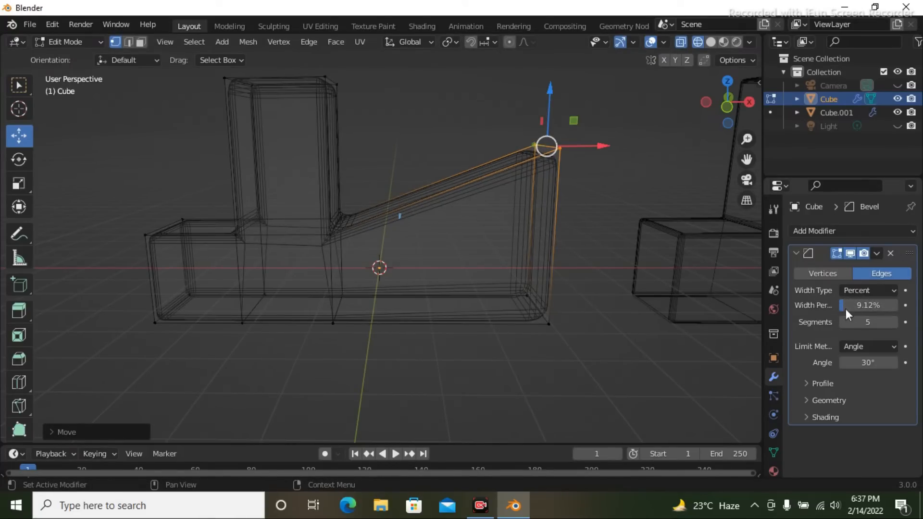
pyautogui.moveTo(623, 291); pyautogui.dragTo(571, 301, button='middle')
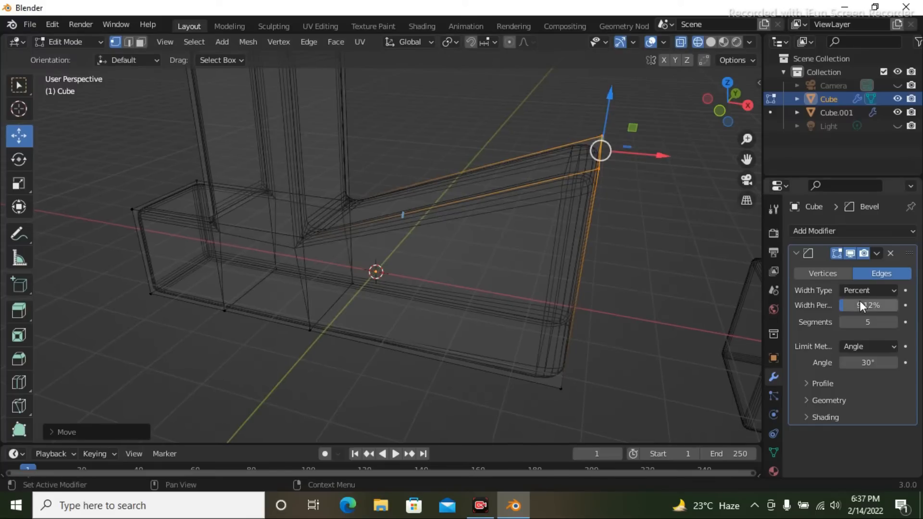
pyautogui.moveTo(868, 322)
pyautogui.mouseDown()
pyautogui.moveTo(878, 322)
pyautogui.moveTo(870, 322)
pyautogui.mouseUp()
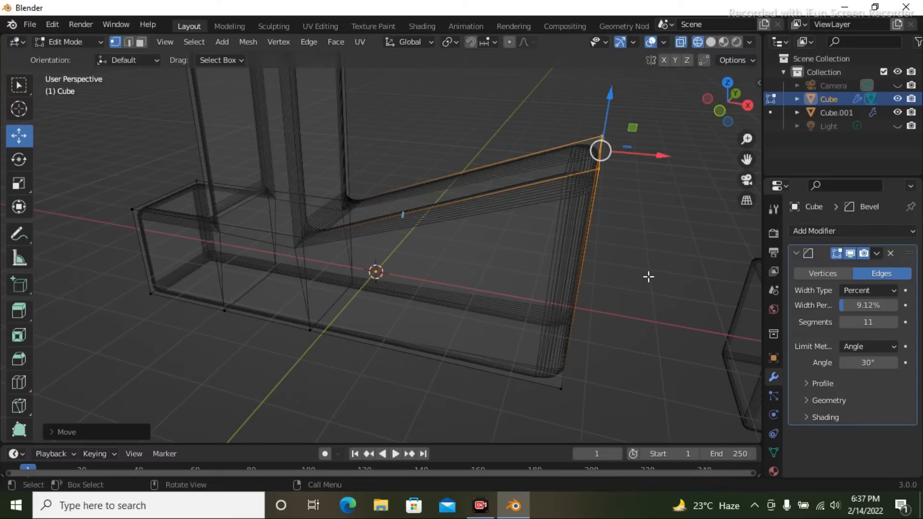
pyautogui.moveTo(591, 270); pyautogui.dragTo(595, 263, button='middle')
pyautogui.moveTo(605, 229); pyautogui.dragTo(609, 276, button='middle')
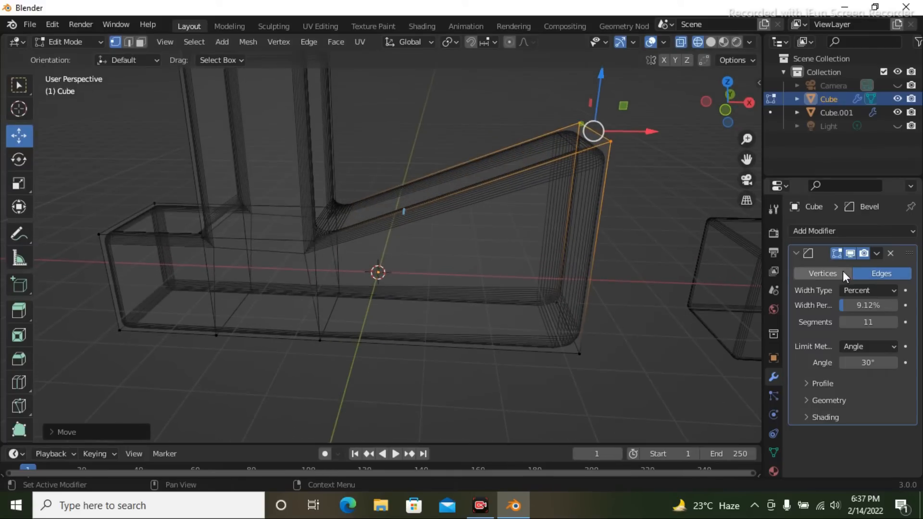
# Set the bevel's width type to Absolute and return the viewport to solid shading
pyautogui.click(875, 290)
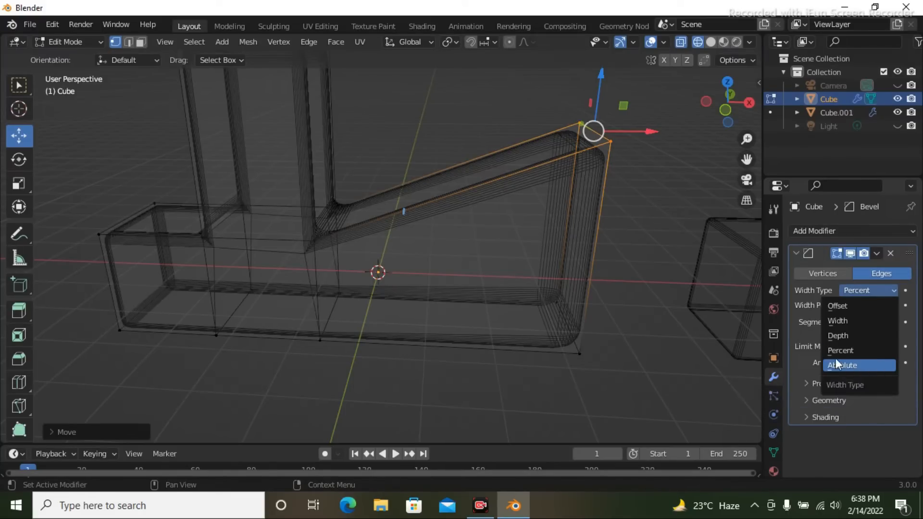
pyautogui.click(867, 367)
pyautogui.moveTo(604, 281); pyautogui.dragTo(532, 286, button='middle')
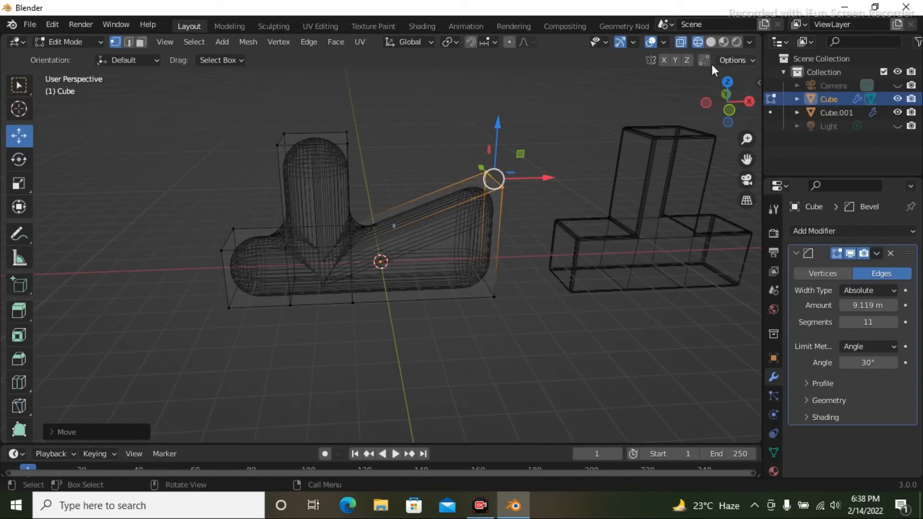
pyautogui.click(709, 42)
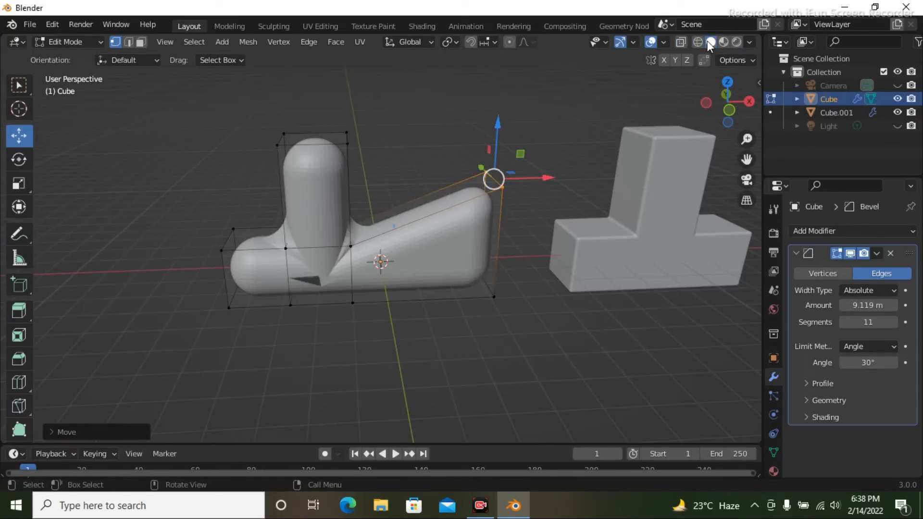
# Inspect the rounded block's overlapping geometry and set its bevel amount to 8.789 m
pyautogui.moveTo(490, 269)
pyautogui.mouseDown(button='middle')
pyautogui.moveTo(582, 237)
pyautogui.moveTo(624, 247)
pyautogui.mouseUp(button='middle')
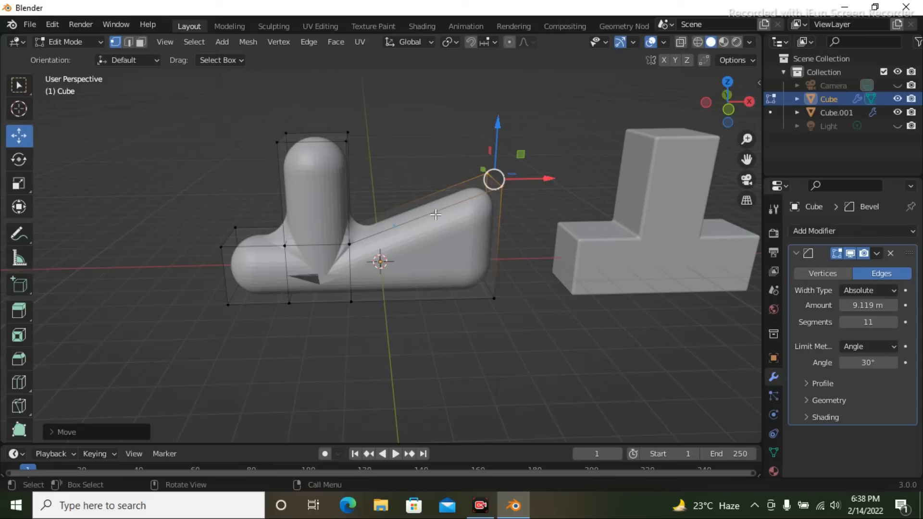
pyautogui.scroll(2, 383, 247)
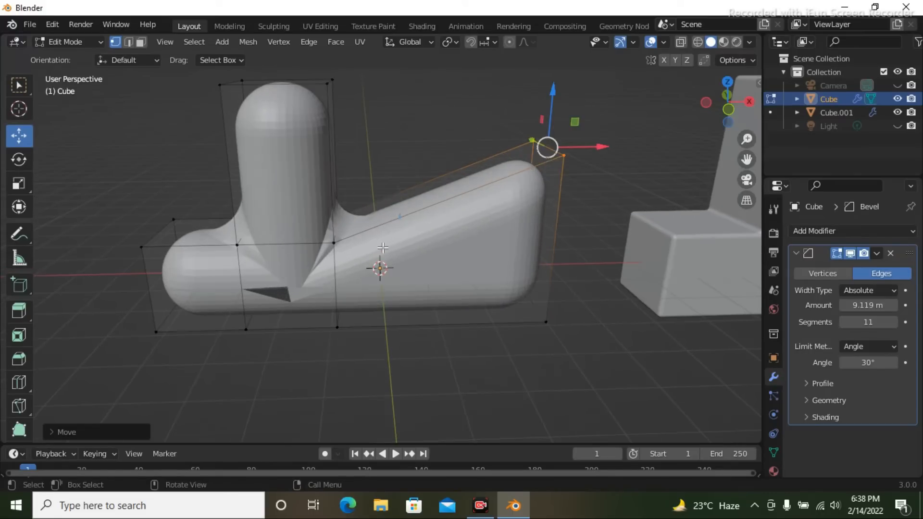
pyautogui.moveTo(431, 236); pyautogui.dragTo(401, 221, button='middle')
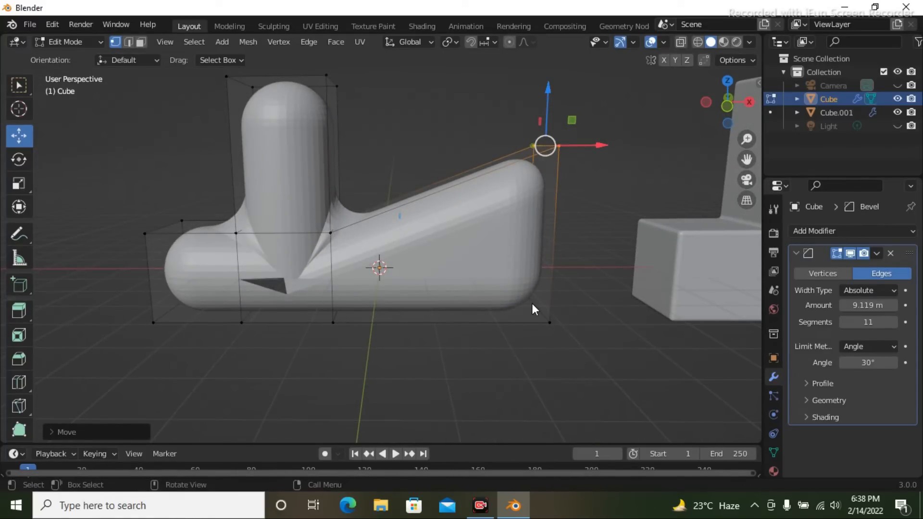
pyautogui.scroll(-3, 587, 287)
pyautogui.moveTo(587, 287)
pyautogui.mouseDown(button='middle')
pyautogui.moveTo(595, 322)
pyautogui.moveTo(587, 290)
pyautogui.mouseUp(button='middle')
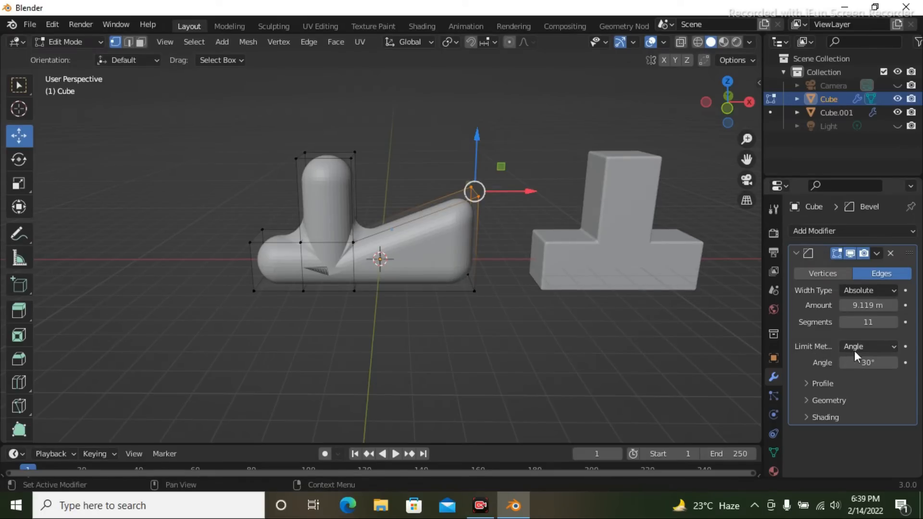
pyautogui.click(869, 345)
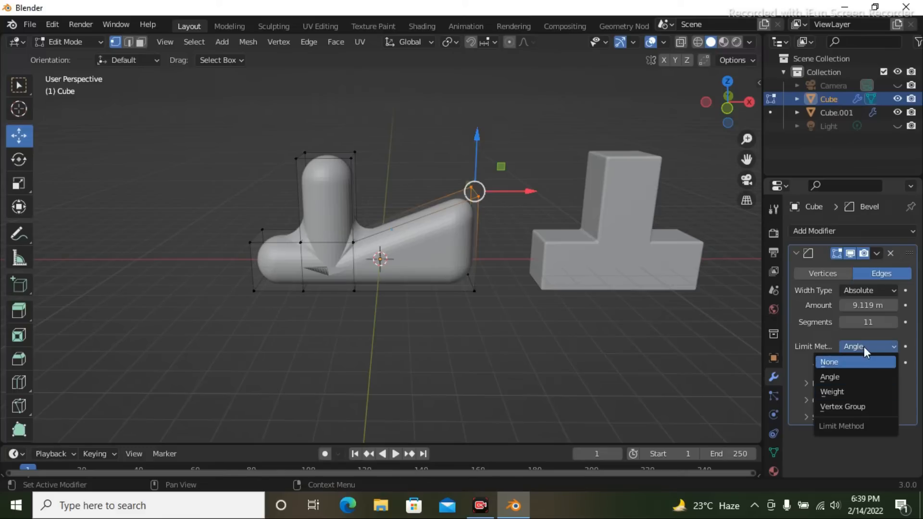
pyautogui.moveTo(881, 301); pyautogui.dragTo(872, 301)
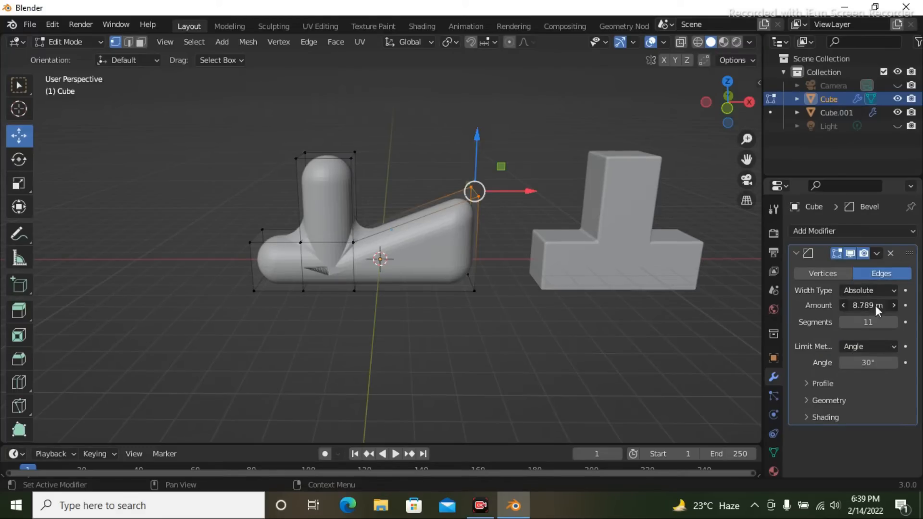
# Leave mesh editing and delete the rounded block with the sloped end
pyautogui.click(672, 313)
pyautogui.moveTo(599, 334); pyautogui.dragTo(503, 270, button='middle')
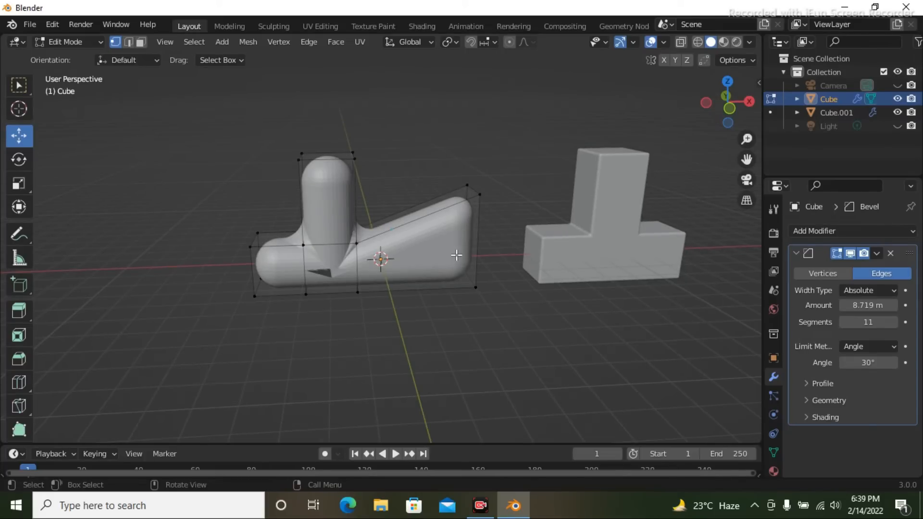
pyautogui.press('Tab')
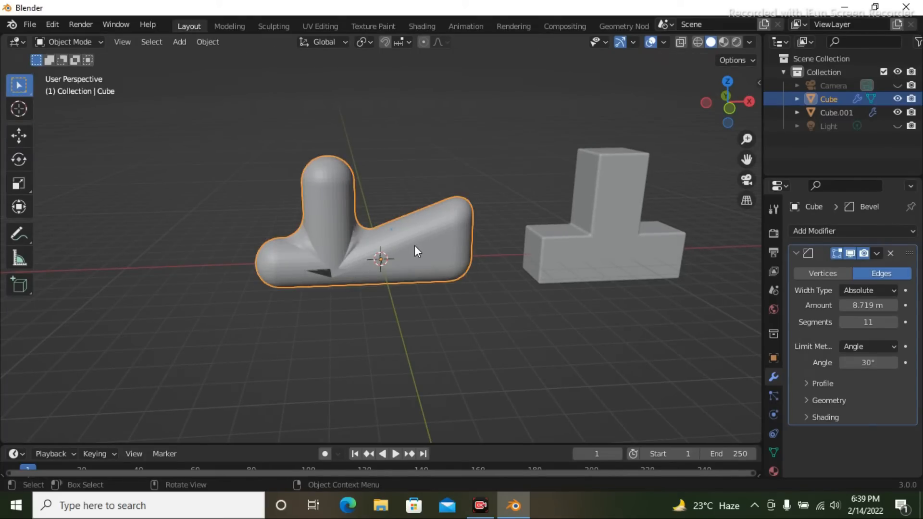
pyautogui.press('Delete')
# Move the remaining T-shaped block along the X axis to the world origin
pyautogui.click(612, 247)
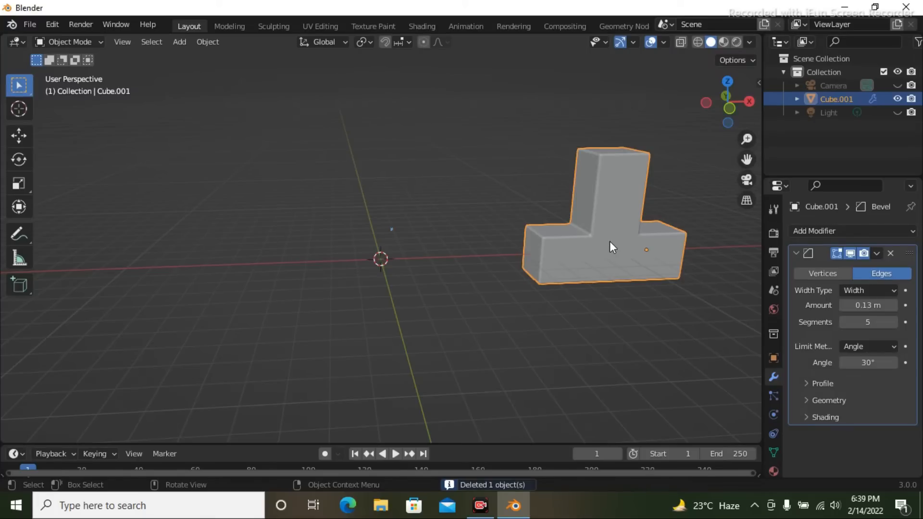
pyautogui.press('g')
pyautogui.press('x')
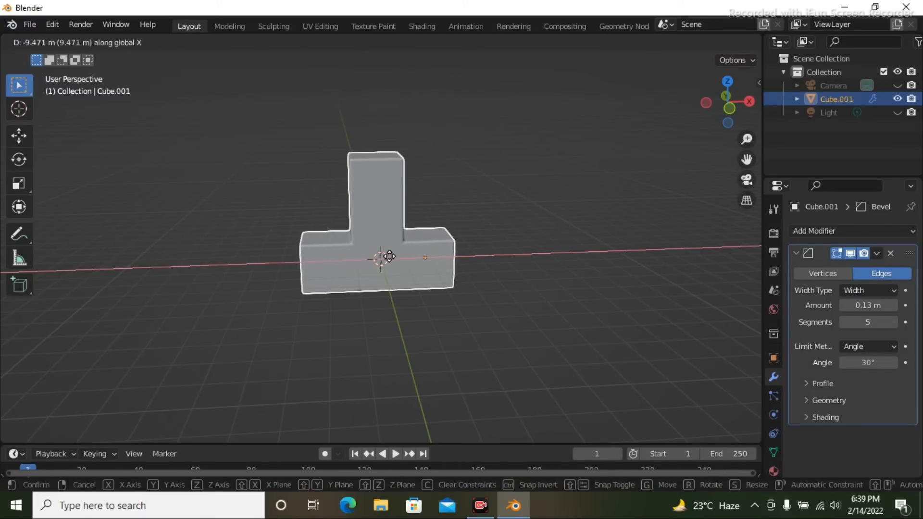
pyautogui.click(414, 255)
pyautogui.click(539, 246)
# Set the T-shaped block's bevel width type to Offset and inspect the beveled edges from several sides
pyautogui.moveTo(539, 246)
pyautogui.mouseDown(button='middle')
pyautogui.moveTo(447, 283)
pyautogui.moveTo(532, 253)
pyautogui.mouseUp(button='middle')
pyautogui.scroll(5, 422, 283)
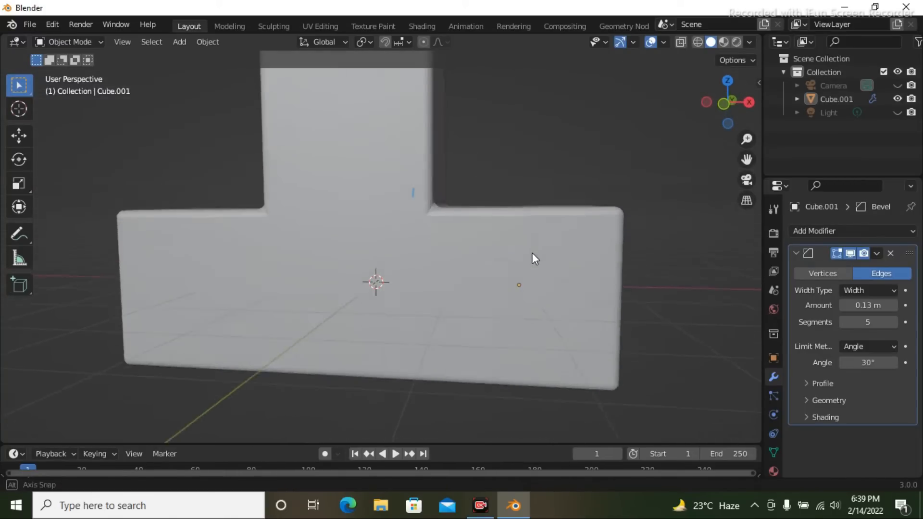
pyautogui.click(879, 346)
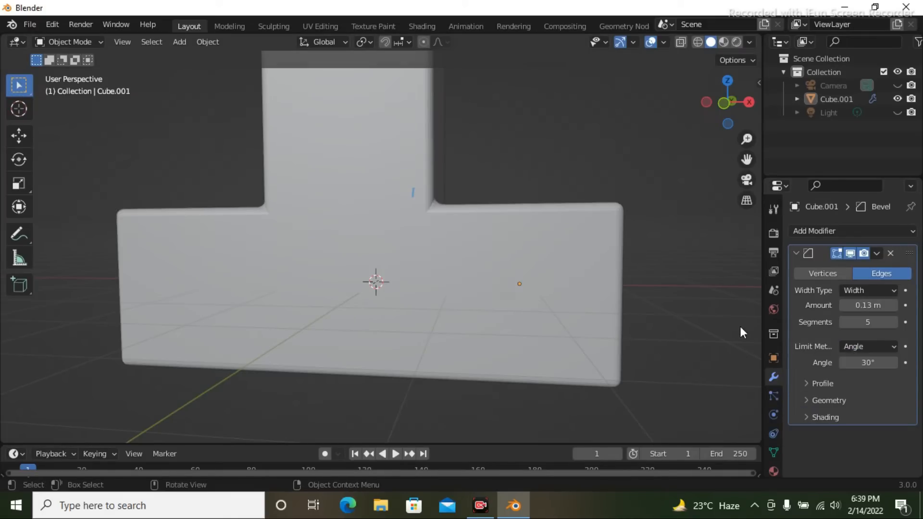
pyautogui.moveTo(664, 262); pyautogui.dragTo(751, 304, button='middle')
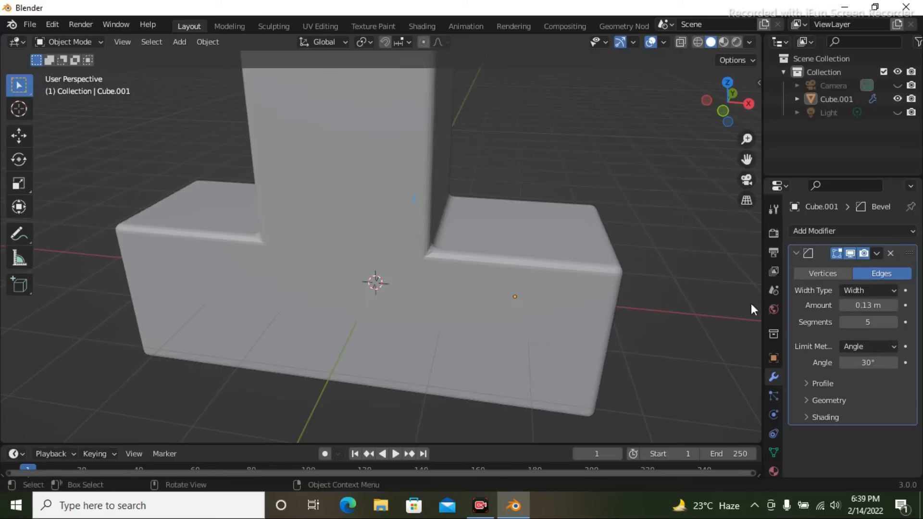
pyautogui.click(873, 290)
pyautogui.click(859, 305)
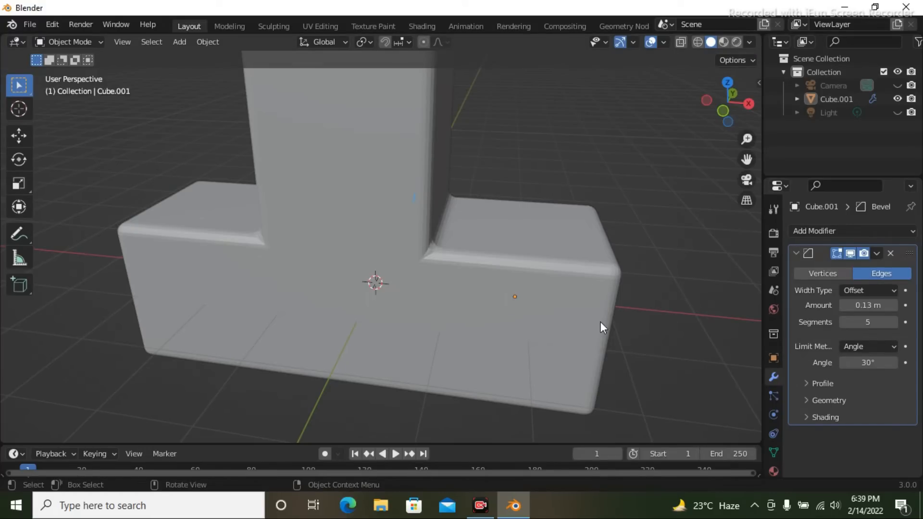
pyautogui.moveTo(599, 321); pyautogui.dragTo(606, 267, button='middle')
pyautogui.moveTo(592, 231); pyautogui.dragTo(560, 287, button='middle')
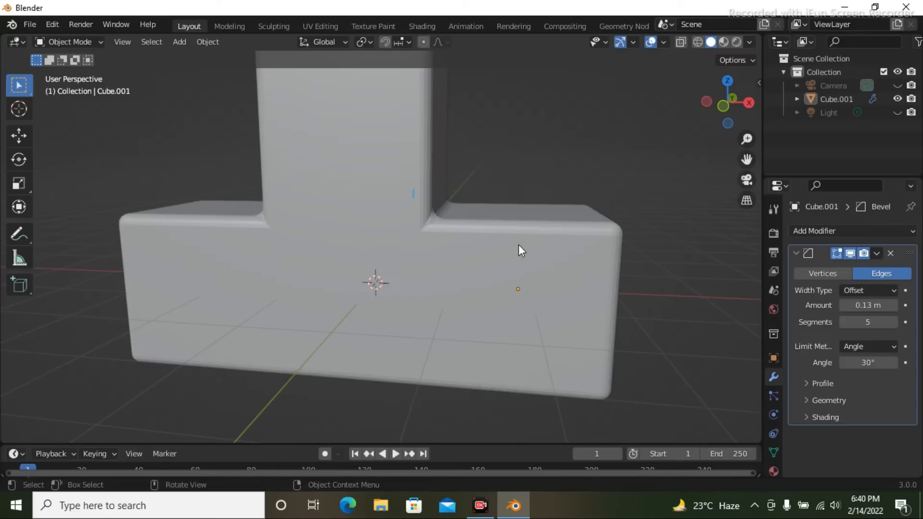
pyautogui.click(870, 345)
pyautogui.scroll(-2, 629, 288)
pyautogui.moveTo(638, 284); pyautogui.dragTo(492, 276, button='middle')
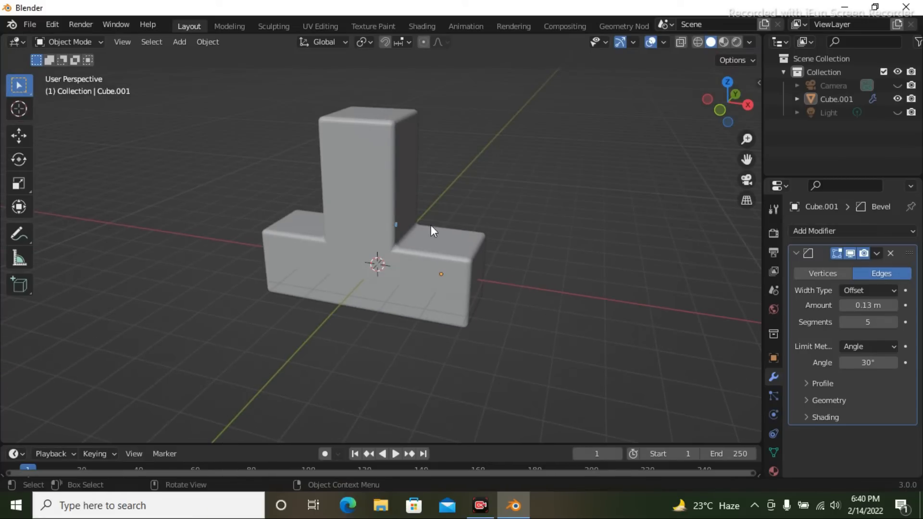
# Move the T-shaped block along the positive X axis, well clear of the origin
pyautogui.moveTo(446, 208); pyautogui.dragTo(520, 360)
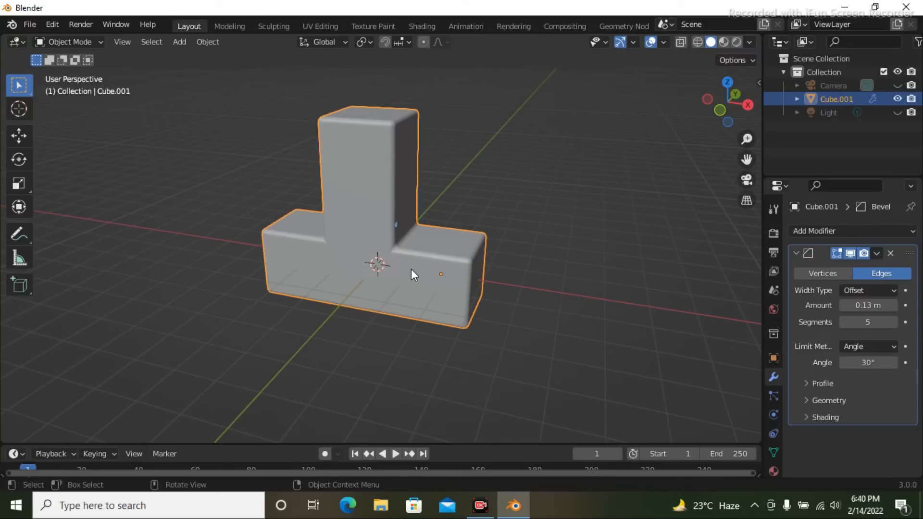
pyautogui.press('g')
pyautogui.press('x')
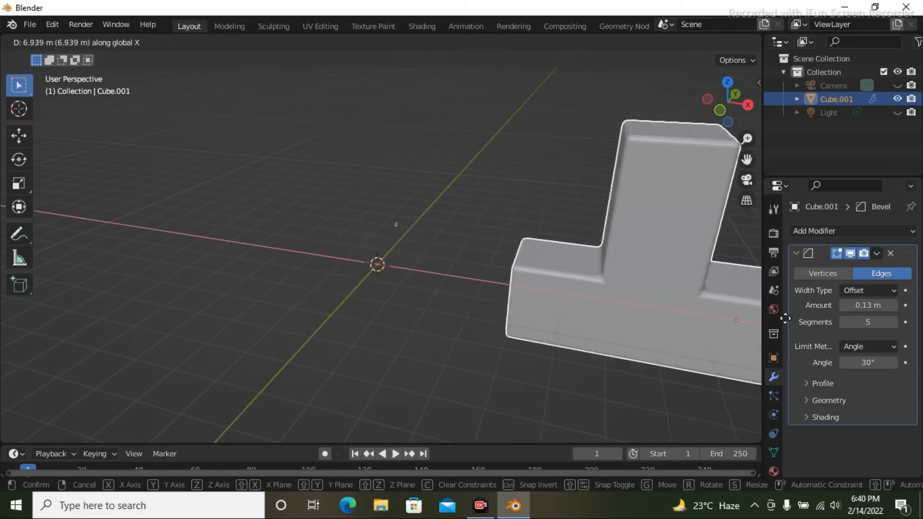
pyautogui.click(183, 312)
# Add a new cube at the origin and give it a Bevel modifier
pyautogui.hotkey('shift', 'a')
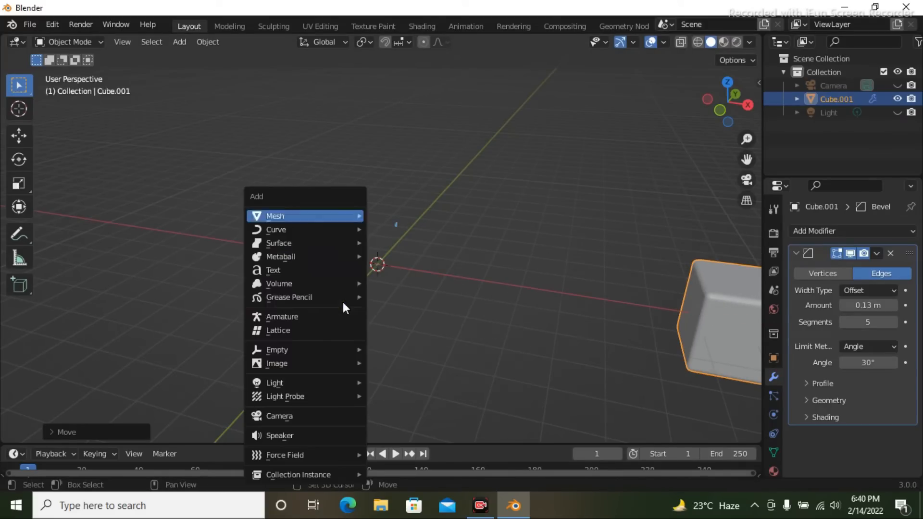
pyautogui.moveTo(335, 220)
pyautogui.click(405, 230)
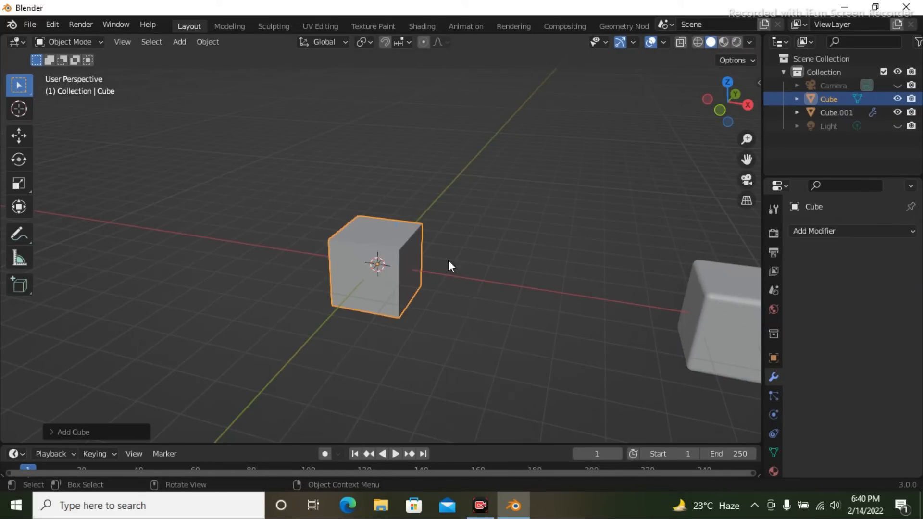
pyautogui.moveTo(448, 260); pyautogui.dragTo(480, 298, button='middle')
pyautogui.click(854, 232)
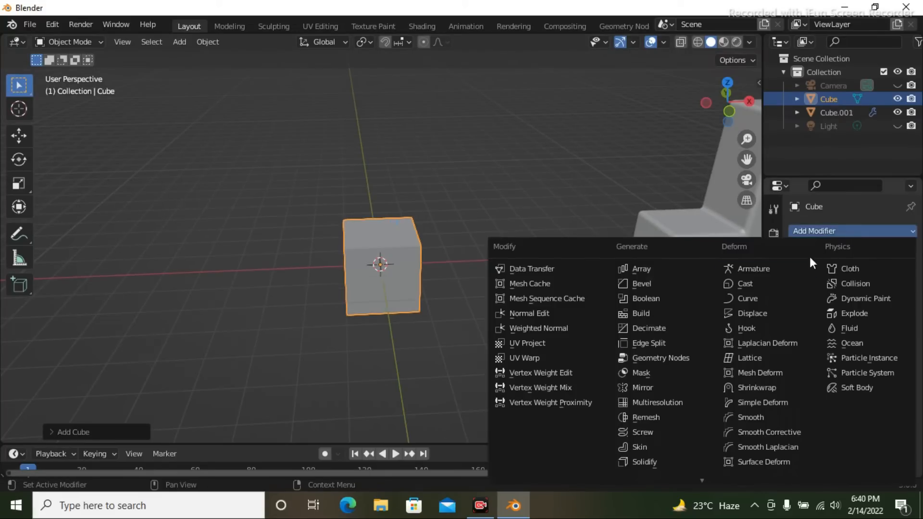
pyautogui.click(646, 284)
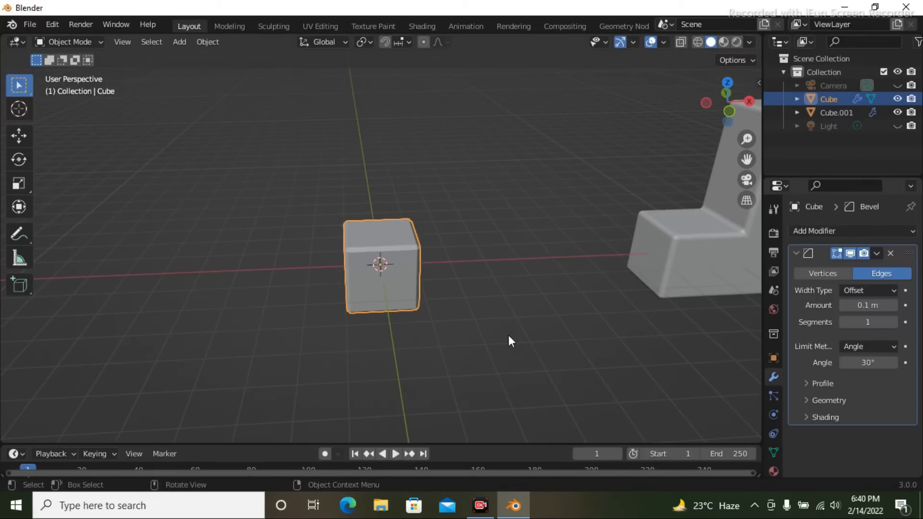
pyautogui.scroll(5, 508, 335)
pyautogui.moveTo(441, 317); pyautogui.dragTo(501, 318, button='middle')
pyautogui.scroll(-3, 534, 293)
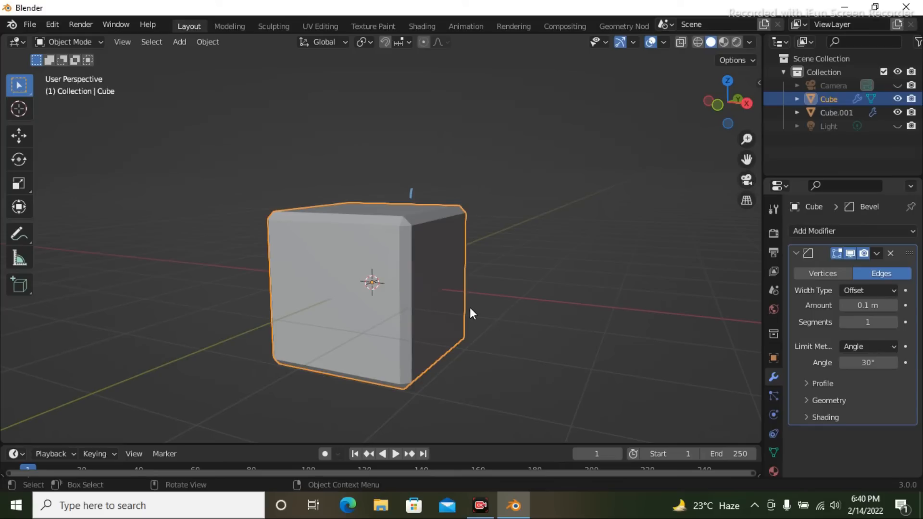
pyautogui.hotkey('shift', 'd')
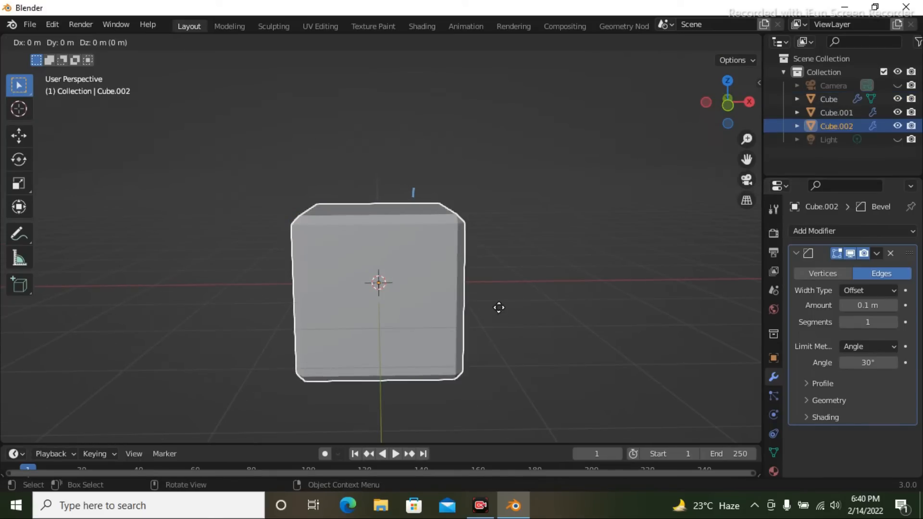
pyautogui.click(644, 310)
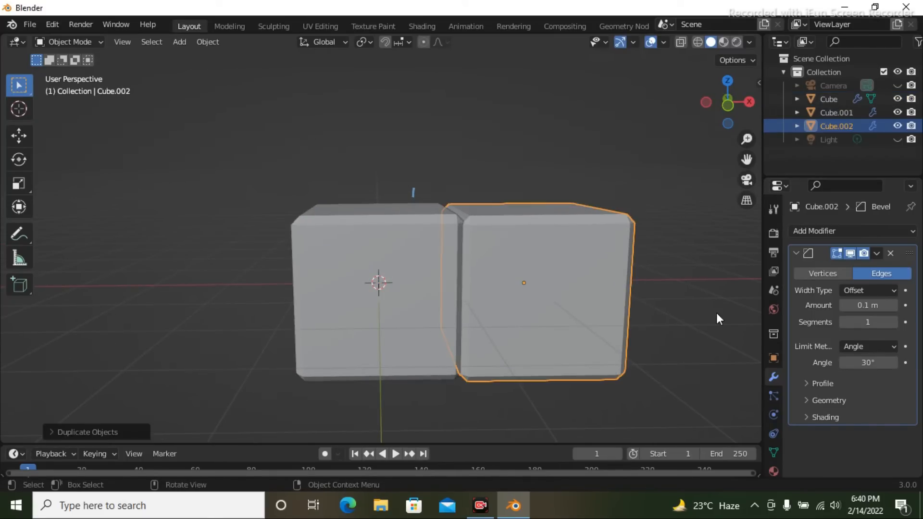
pyautogui.hotkey('ctrl', 'z')
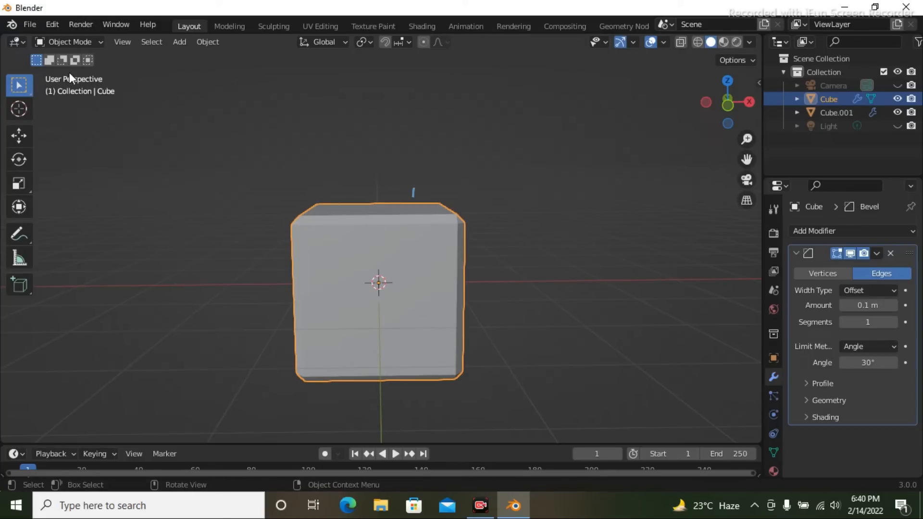
# Enter mesh editing with face selection and extrude the cube's positive X face outward
pyautogui.press('Tab')
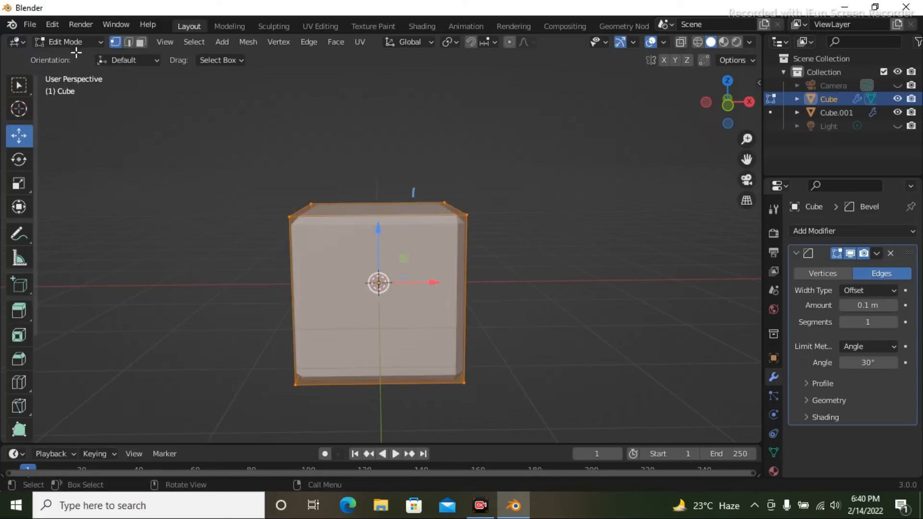
pyautogui.click(140, 42)
pyautogui.moveTo(521, 290); pyautogui.dragTo(451, 278, button='middle')
pyautogui.click(412, 281)
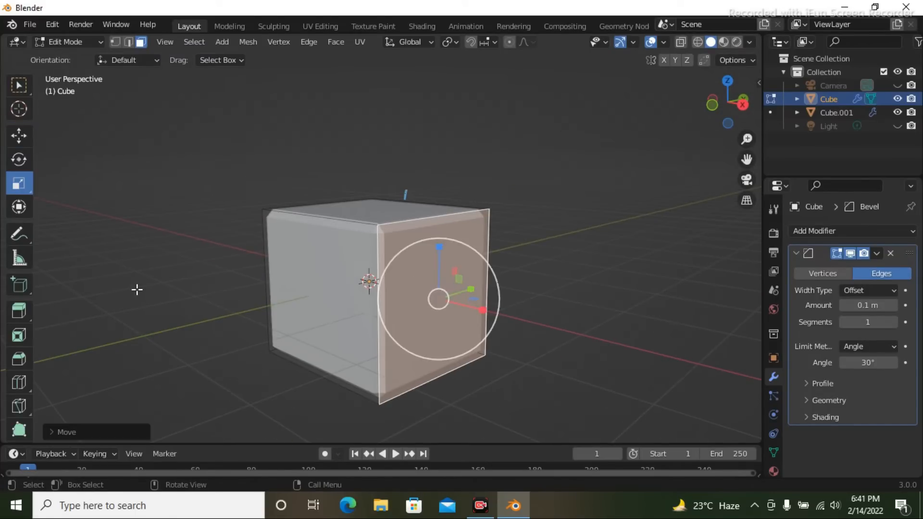
pyautogui.press('e')
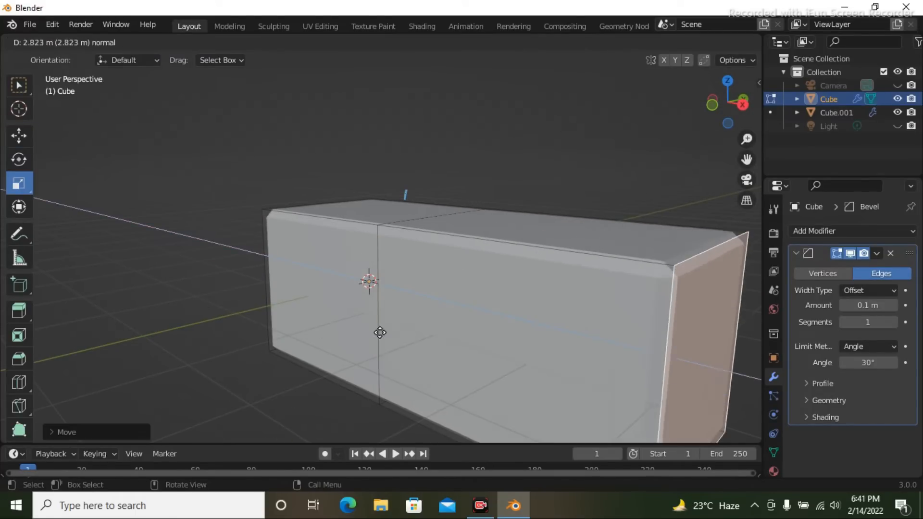
pyautogui.click(251, 311)
# Extrude the block's negative X end face outward to form the opposite arm
pyautogui.moveTo(365, 320); pyautogui.dragTo(441, 302, button='middle')
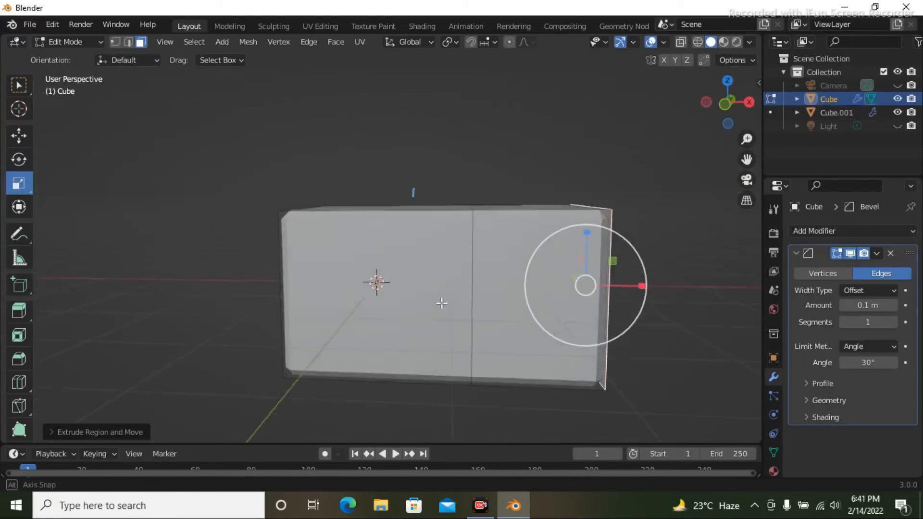
pyautogui.moveTo(351, 305); pyautogui.dragTo(360, 299, button='middle')
pyautogui.click(355, 292)
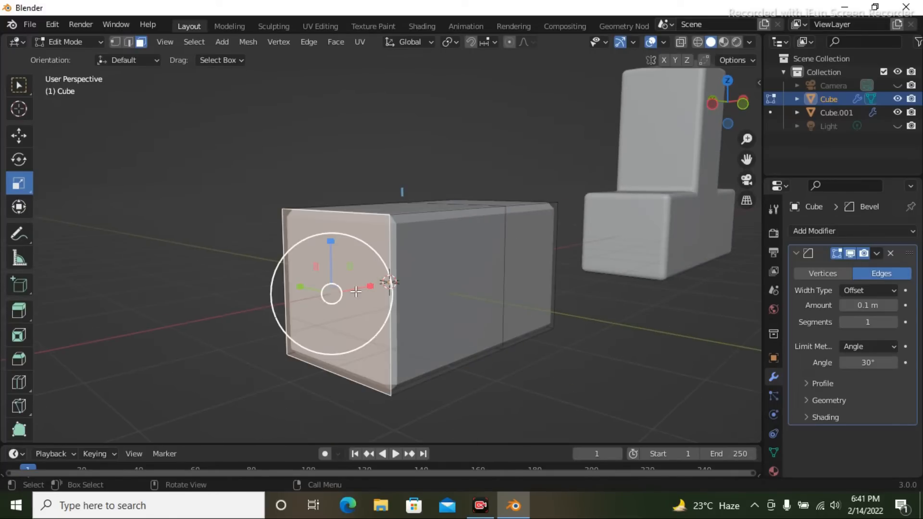
pyautogui.press('e')
pyautogui.click(207, 325)
pyautogui.moveTo(206, 325); pyautogui.dragTo(371, 309, button='middle')
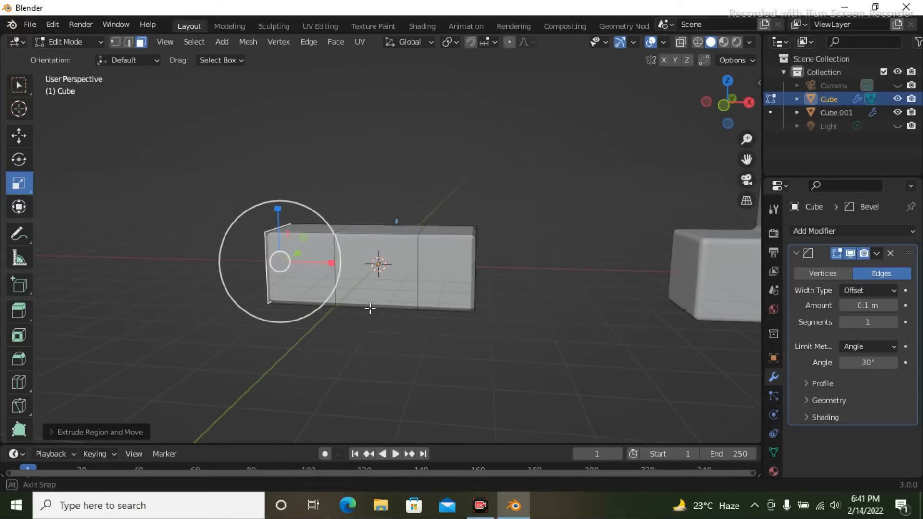
# Extrude the middle top face upward to form the stem of a T-shaped block
pyautogui.click(374, 229)
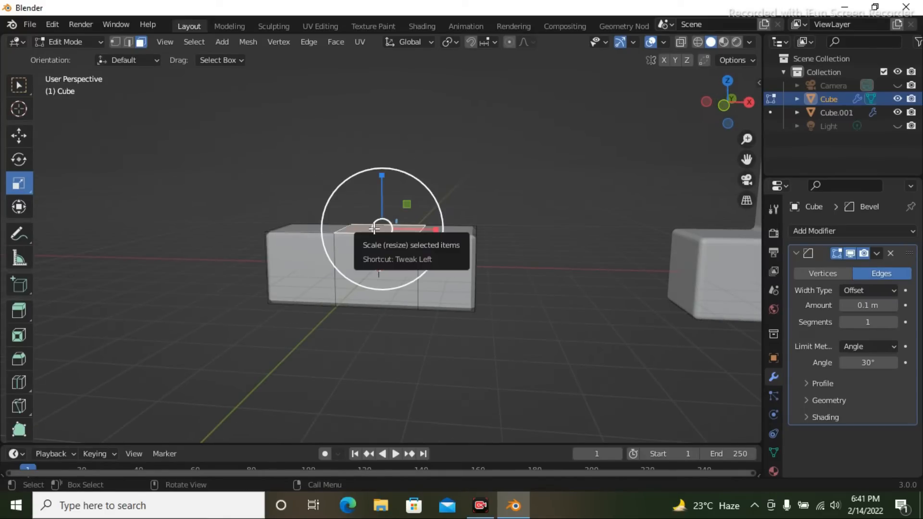
pyautogui.press('e')
pyautogui.click(370, 111)
# Lengthen the positive X arm by moving its end face outward along X
pyautogui.moveTo(517, 274); pyautogui.dragTo(445, 268, button='middle')
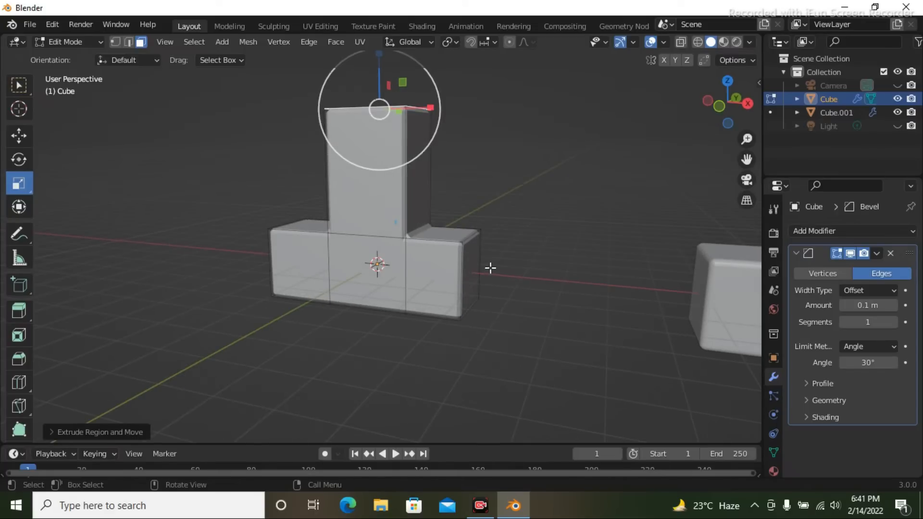
pyautogui.click(472, 261)
pyautogui.click(19, 135)
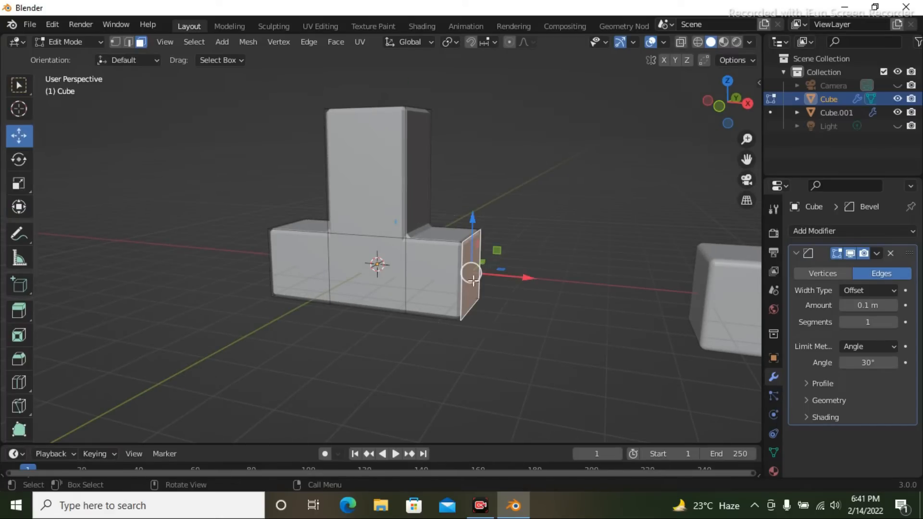
pyautogui.moveTo(525, 275); pyautogui.dragTo(644, 283)
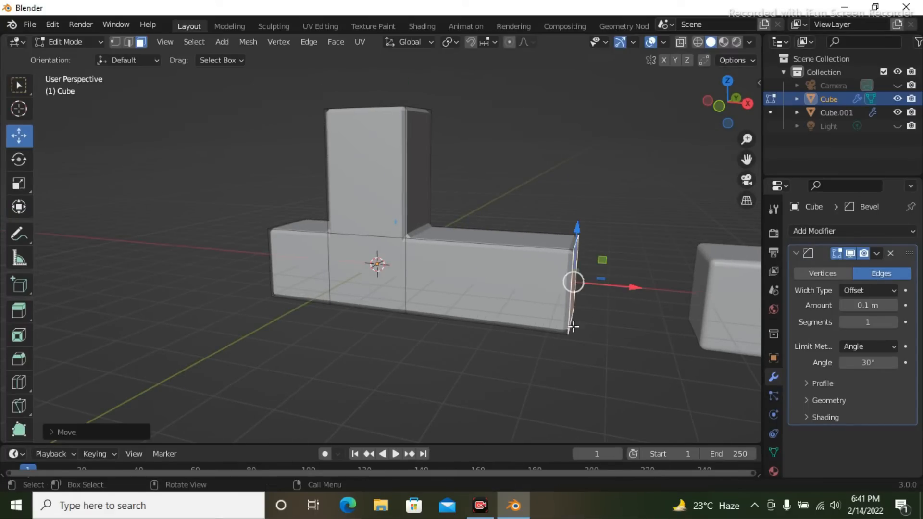
pyautogui.moveTo(445, 339); pyautogui.dragTo(457, 334, button='middle')
pyautogui.scroll(5, 471, 324)
pyautogui.scroll(-4, 471, 324)
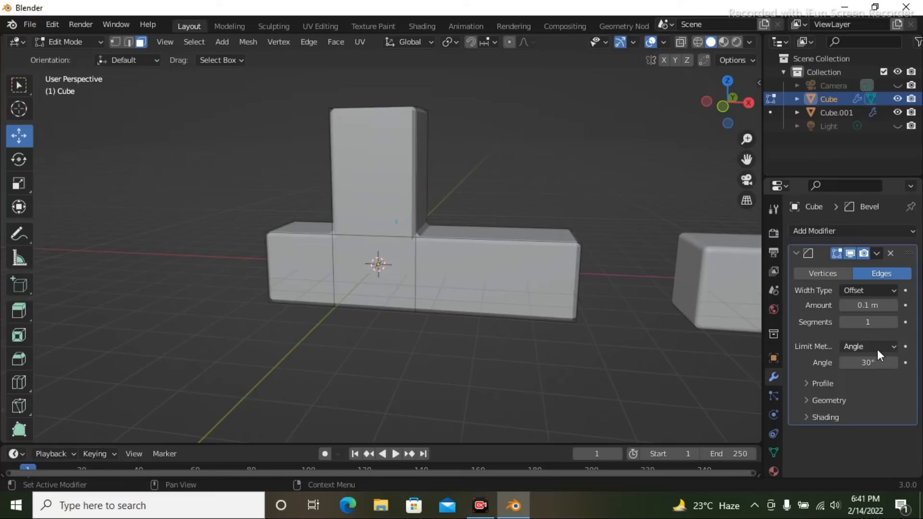
# Review the bevel's limit method options, keep Angle, and switch the mesh selection to vertices
pyautogui.click(868, 347)
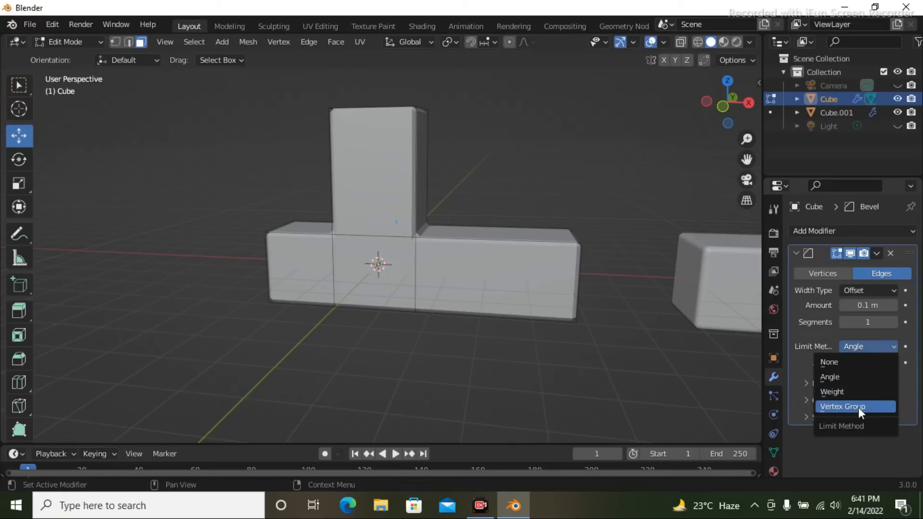
pyautogui.click(852, 377)
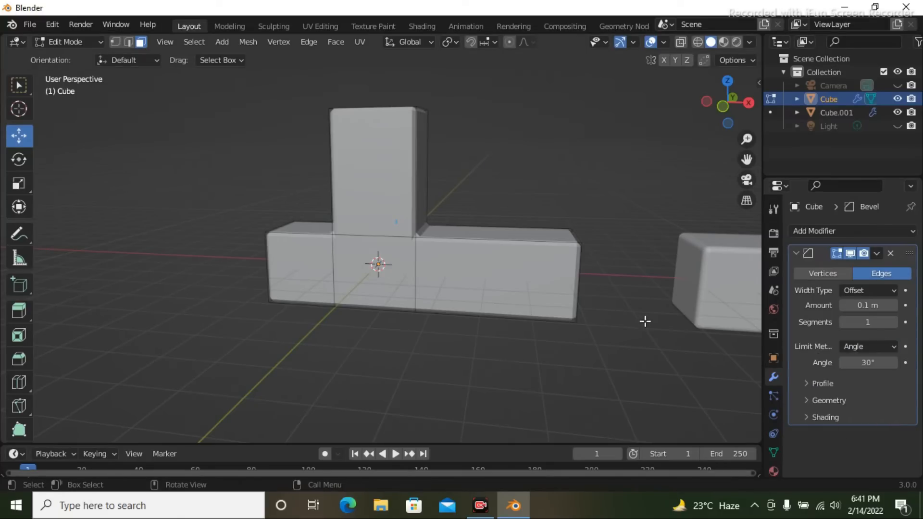
pyautogui.moveTo(628, 348); pyautogui.dragTo(579, 348, button='middle')
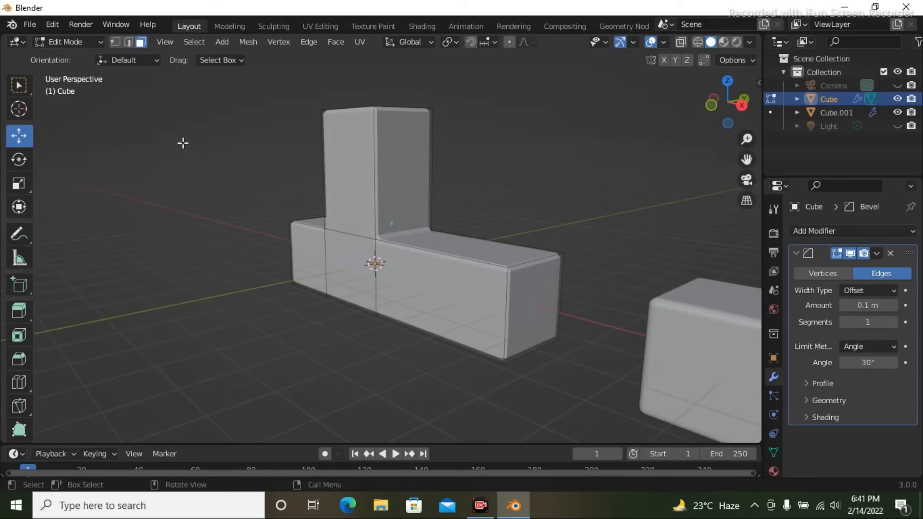
pyautogui.click(115, 41)
pyautogui.moveTo(456, 276); pyautogui.dragTo(558, 320, button='middle')
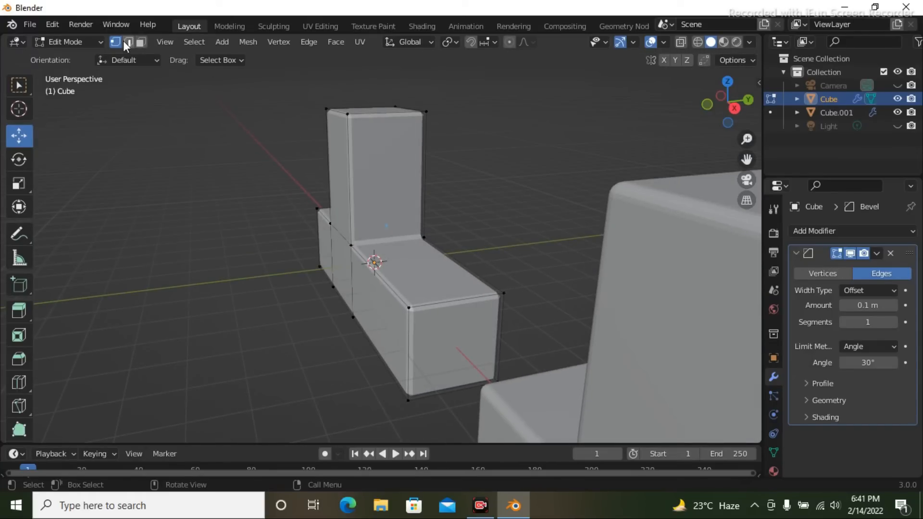
# Switch the mesh selection to edges and select the front upper edge of the lengthened arm
pyautogui.click(128, 42)
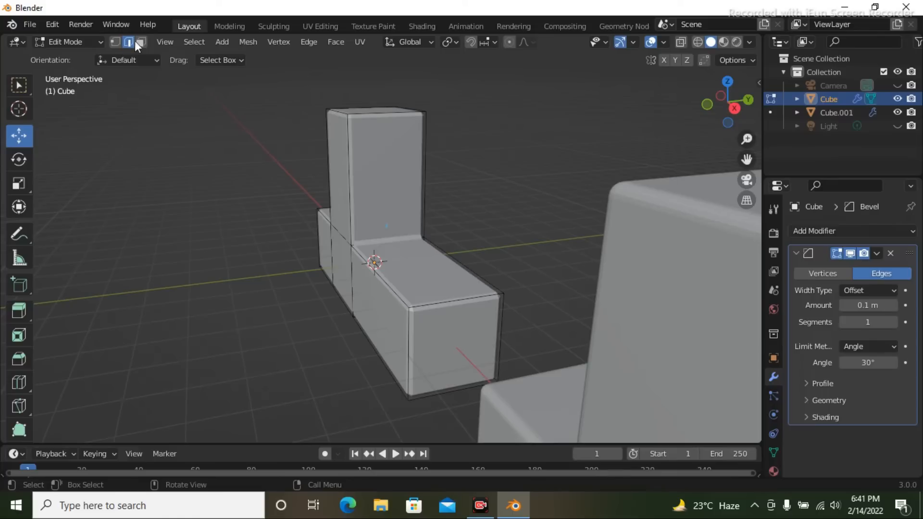
pyautogui.moveTo(423, 257); pyautogui.dragTo(423, 257, button='middle')
pyautogui.moveTo(422, 226); pyautogui.dragTo(442, 264, button='middle')
pyautogui.click(442, 265)
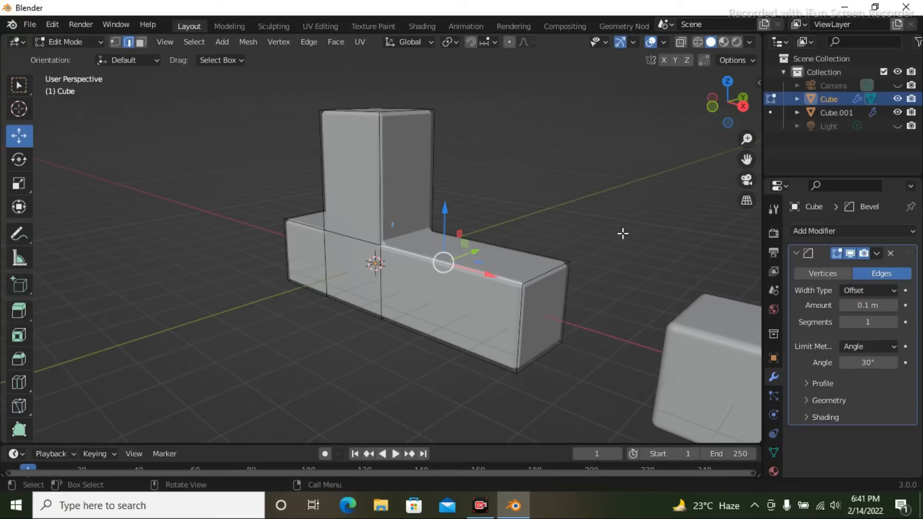
# Set the T-shaped block's bevel amount to 0 m in Object Mode and return to editing its mesh
pyautogui.press('Tab')
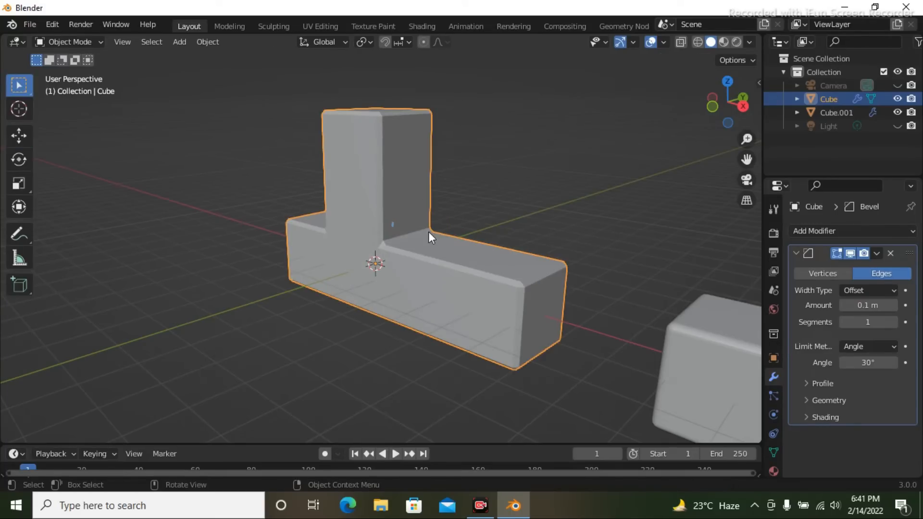
pyautogui.moveTo(870, 301); pyautogui.dragTo(845, 301)
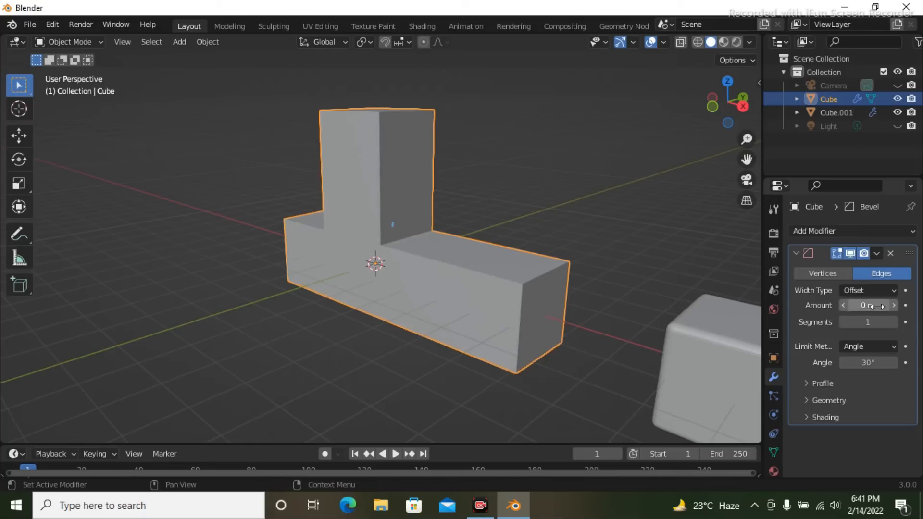
pyautogui.click(680, 252)
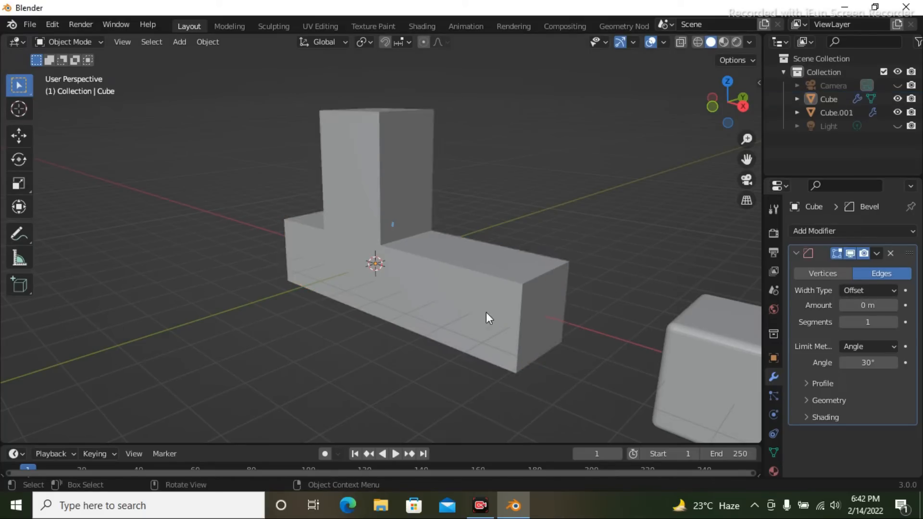
pyautogui.click(434, 262)
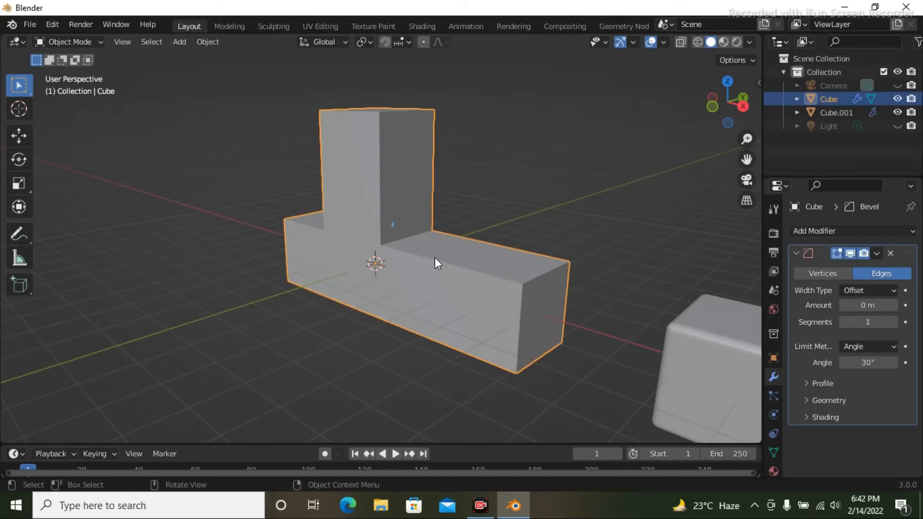
pyautogui.press('Tab')
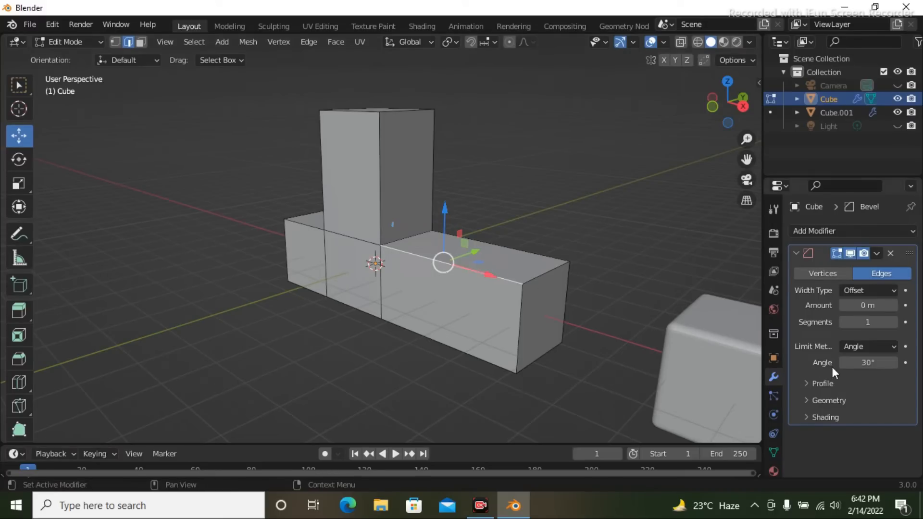
# Change the bevel's limit method to Weight and set its amount to 0.4 m
pyautogui.click(874, 347)
pyautogui.click(848, 390)
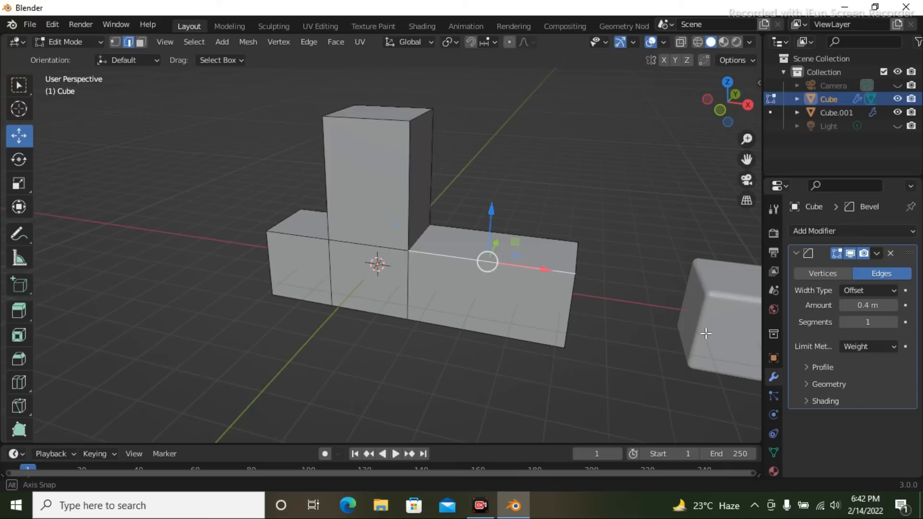
pyautogui.moveTo(692, 332); pyautogui.dragTo(706, 334, button='middle')
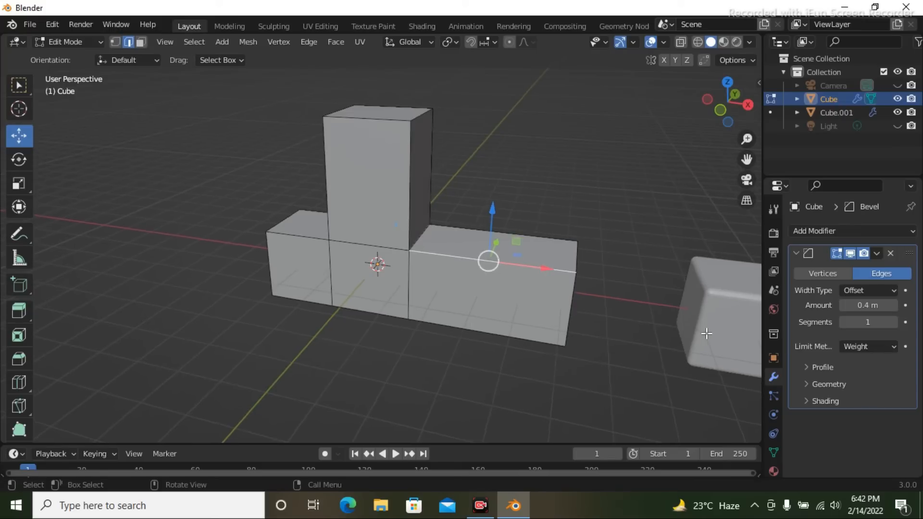
# Give the selected arm edge a bevel weight of 0.55
pyautogui.press('n')
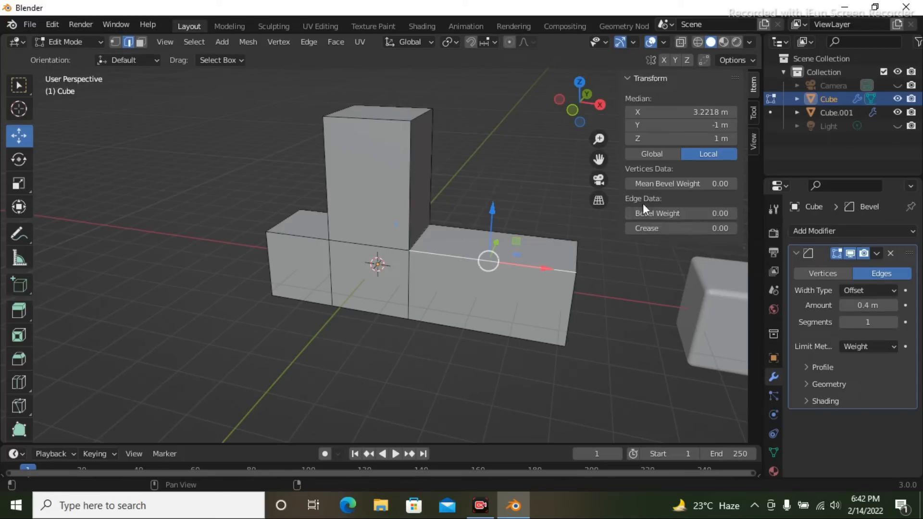
pyautogui.moveTo(657, 213); pyautogui.dragTo(741, 213)
pyautogui.moveTo(527, 284)
pyautogui.mouseDown(button='middle')
pyautogui.moveTo(554, 284)
pyautogui.moveTo(546, 295)
pyautogui.moveTo(519, 290)
pyautogui.moveTo(537, 296)
pyautogui.mouseUp(button='middle')
pyautogui.moveTo(681, 217)
pyautogui.mouseDown()
pyautogui.moveTo(634, 217)
pyautogui.moveTo(742, 216)
pyautogui.moveTo(675, 216)
pyautogui.mouseUp()
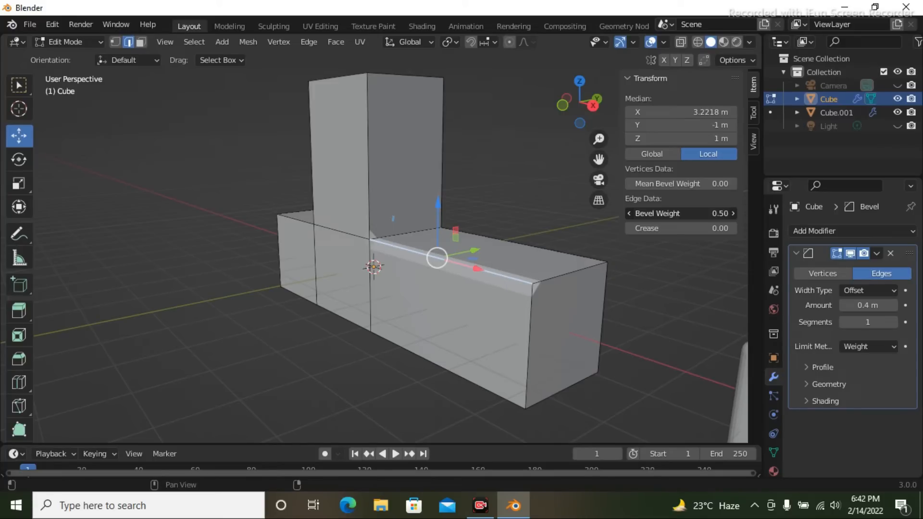
pyautogui.moveTo(669, 217); pyautogui.dragTo(677, 217)
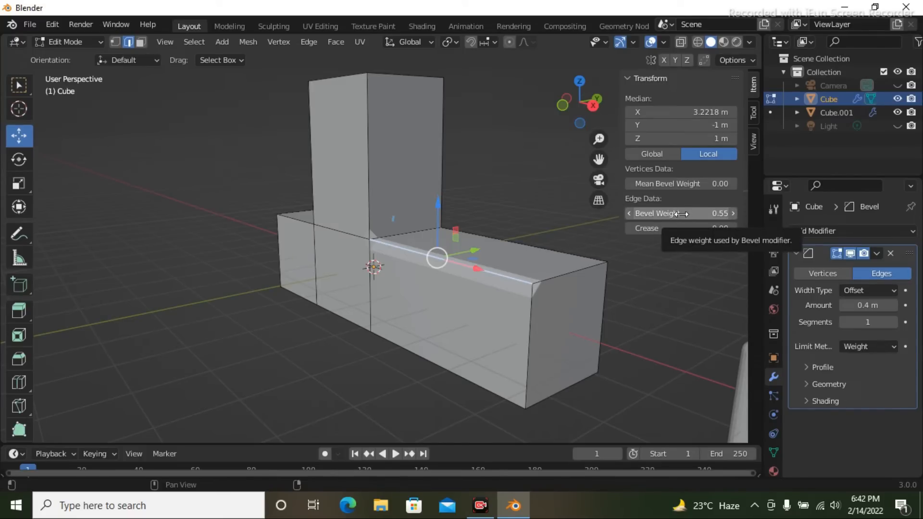
# Reselect the arm's front upper edge and raise its bevel weight to 1.00
pyautogui.click(647, 291)
pyautogui.moveTo(647, 292); pyautogui.dragTo(615, 291, button='middle')
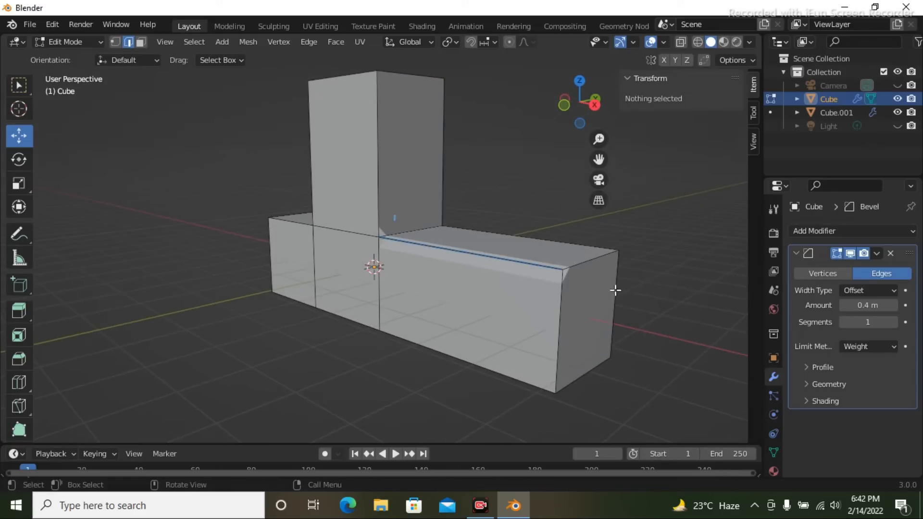
pyautogui.click(541, 265)
pyautogui.moveTo(664, 215); pyautogui.dragTo(707, 214)
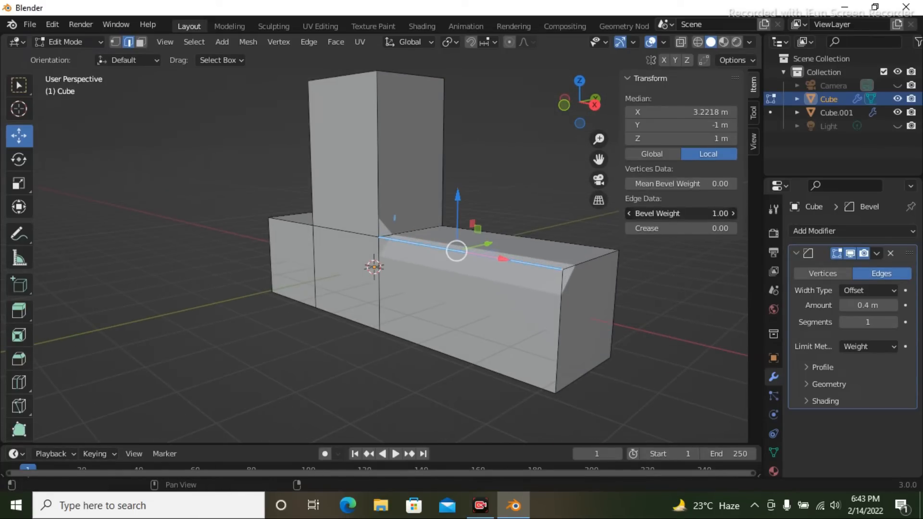
# Set the bevel to 26 segments and inspect the arm's weighted edge in Object Mode
pyautogui.moveTo(842, 322); pyautogui.dragTo(867, 322)
pyautogui.click(641, 292)
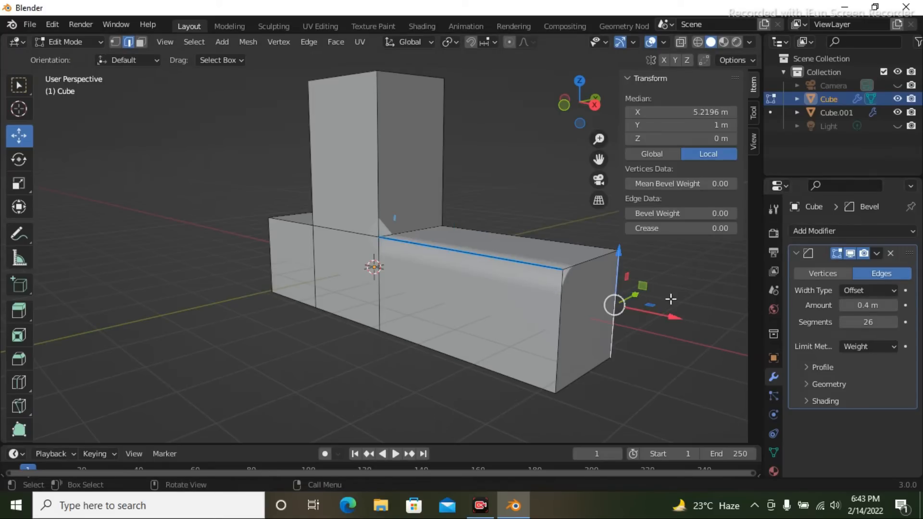
pyautogui.press('n')
pyautogui.moveTo(706, 291); pyautogui.dragTo(659, 278, button='middle')
pyautogui.press('Tab')
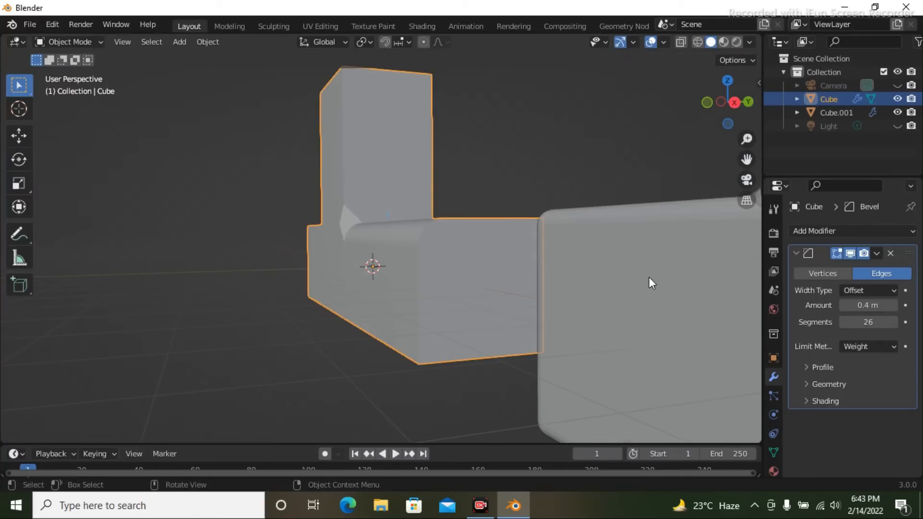
pyautogui.moveTo(481, 268); pyautogui.dragTo(485, 296, button='middle')
pyautogui.moveTo(398, 257)
pyautogui.mouseDown(button='middle')
pyautogui.moveTo(434, 270)
pyautogui.moveTo(389, 251)
pyautogui.mouseUp(button='middle')
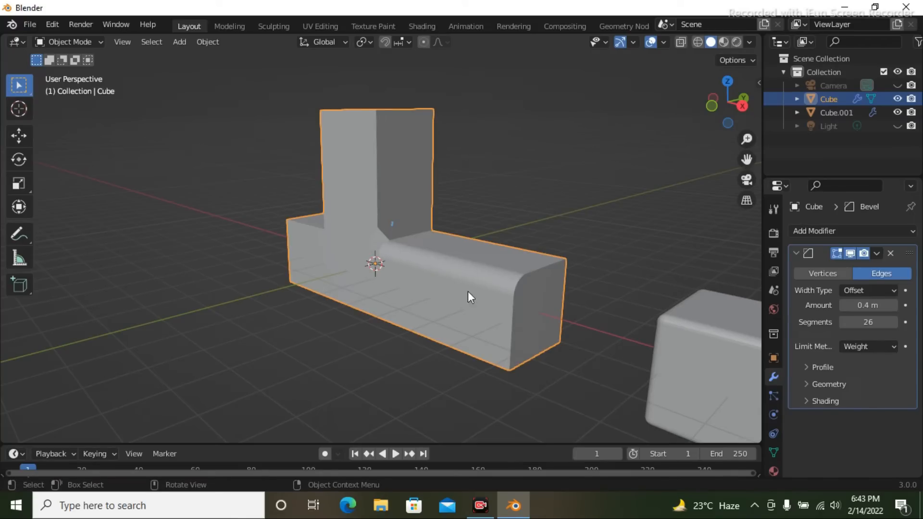
pyautogui.moveTo(487, 298); pyautogui.dragTo(442, 272, button='middle')
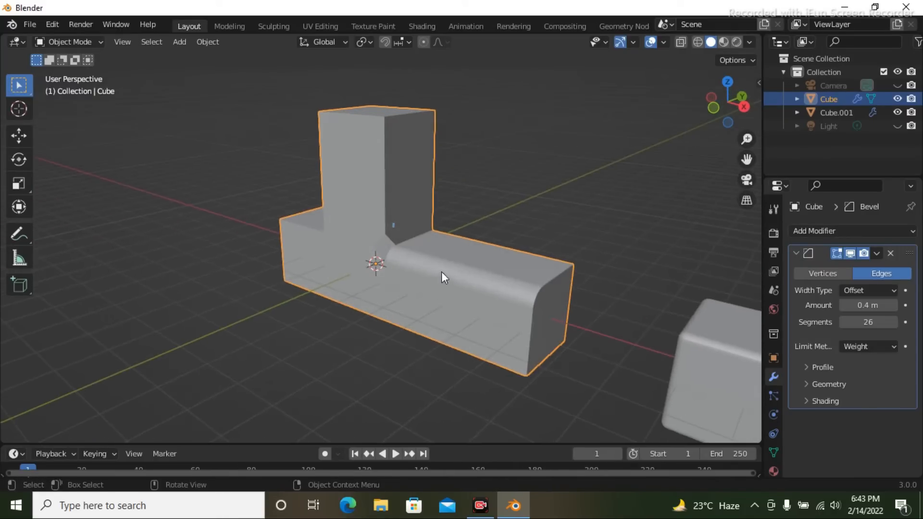
# Change the bevel's limit method to Vertex Group and check the list of available groups
pyautogui.click(872, 345)
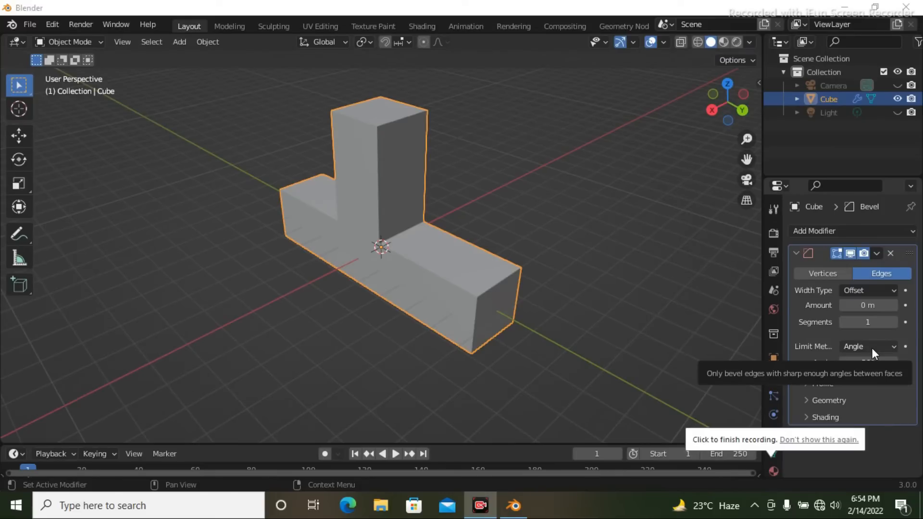
pyautogui.click(869, 346)
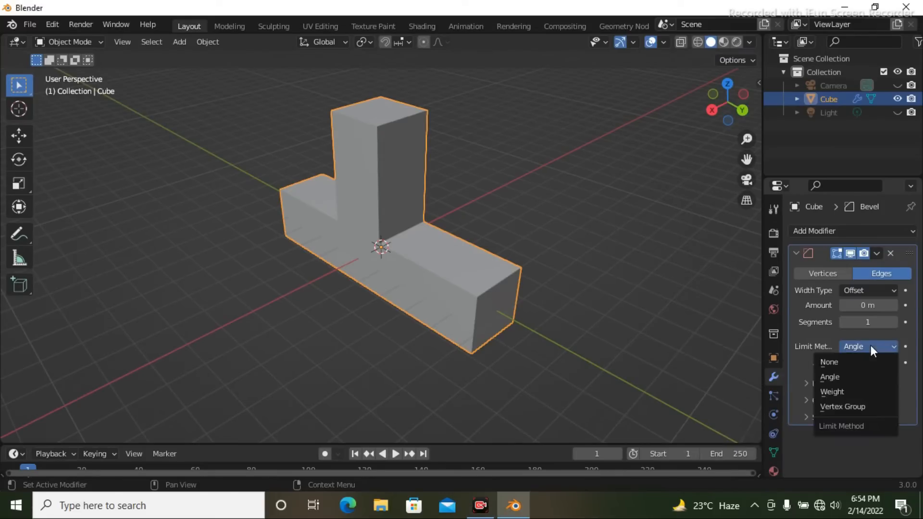
pyautogui.click(859, 406)
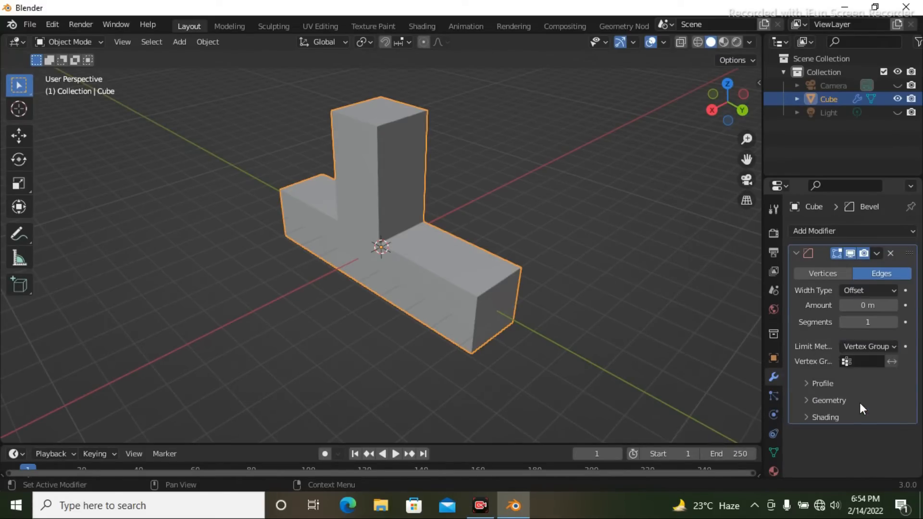
pyautogui.click(858, 362)
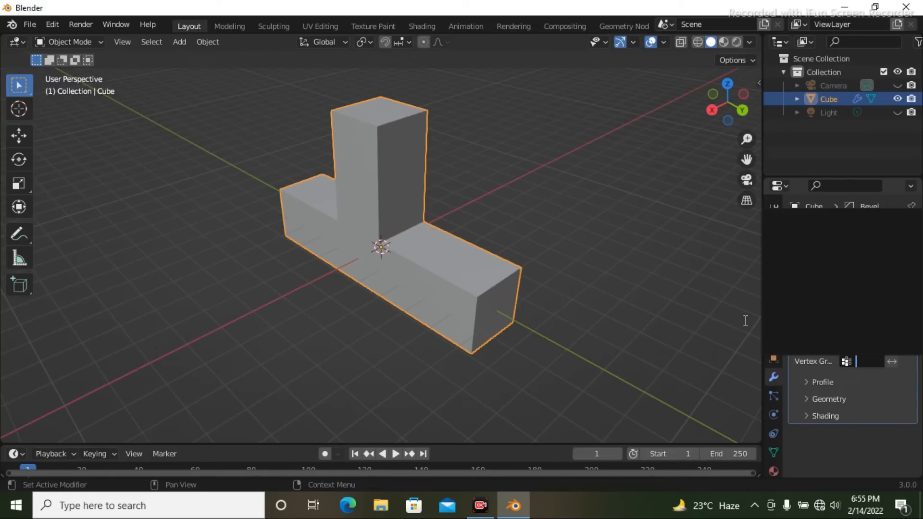
pyautogui.click(658, 297)
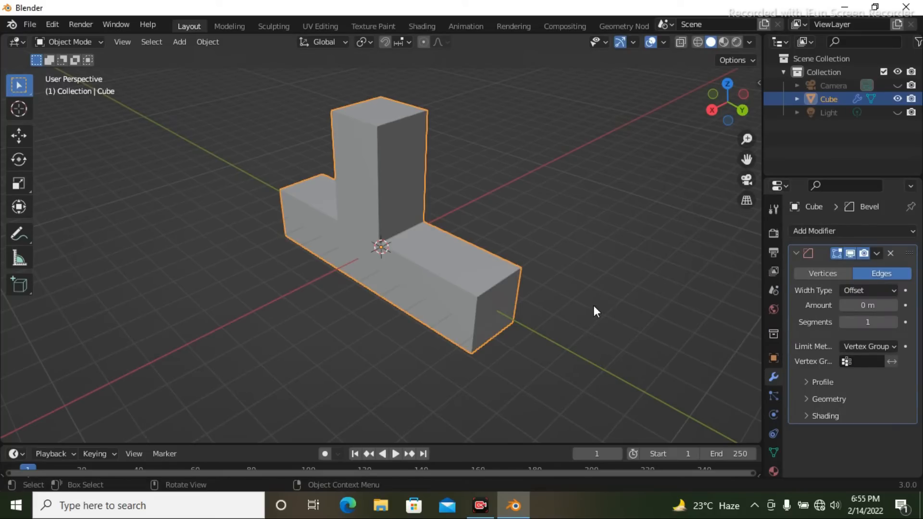
# Examine the T-shaped block from several angles and distances
pyautogui.moveTo(611, 325); pyautogui.dragTo(538, 305, button='middle')
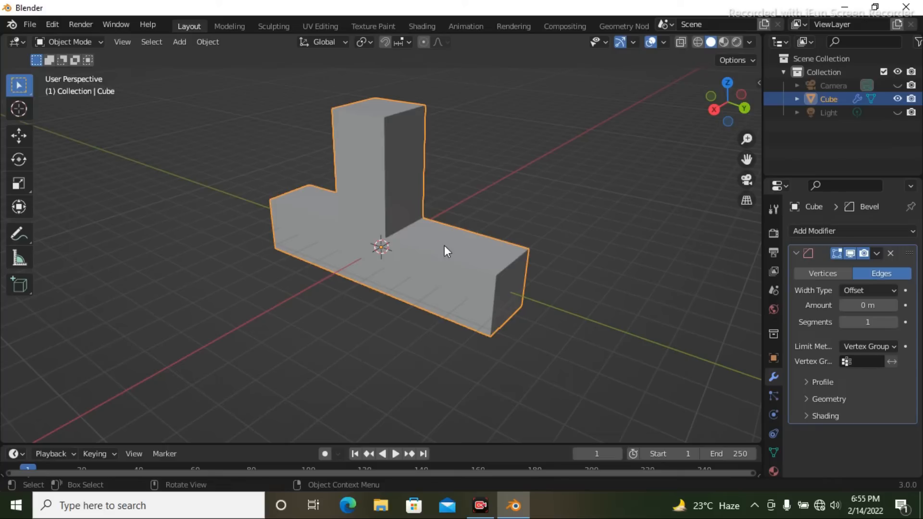
pyautogui.moveTo(534, 272); pyautogui.dragTo(529, 249, button='middle')
pyautogui.moveTo(490, 205); pyautogui.dragTo(564, 327)
pyautogui.moveTo(616, 287); pyautogui.dragTo(475, 231, button='middle')
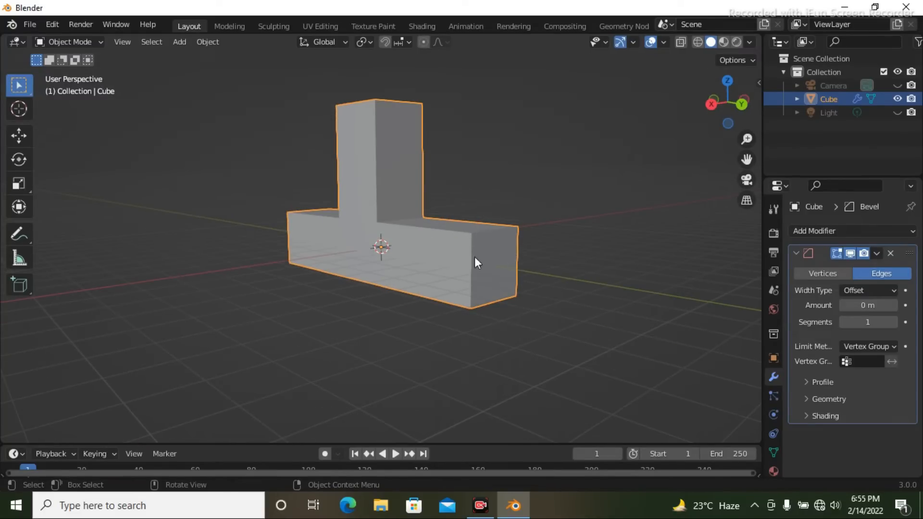
pyautogui.moveTo(534, 299); pyautogui.dragTo(550, 301, button='middle')
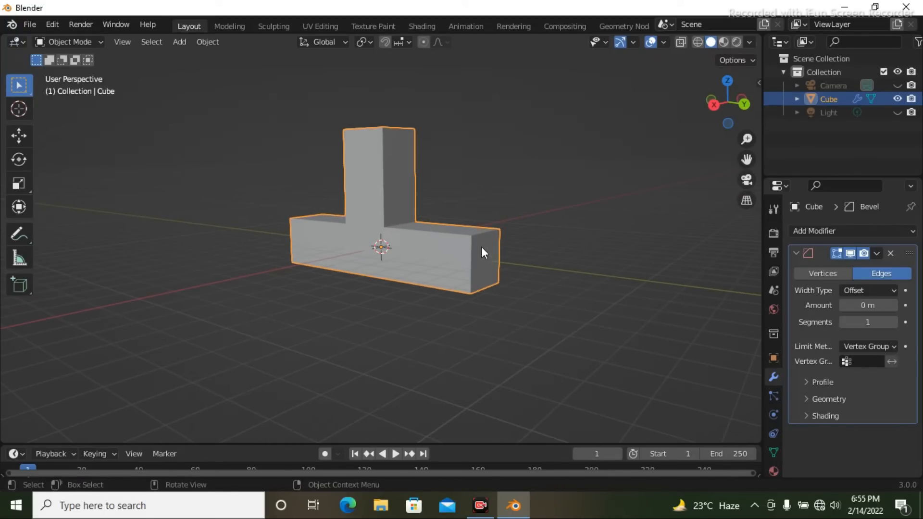
pyautogui.moveTo(562, 284); pyautogui.dragTo(494, 268, button='middle')
pyautogui.scroll(3, 492, 274)
pyautogui.scroll(-2, 610, 270)
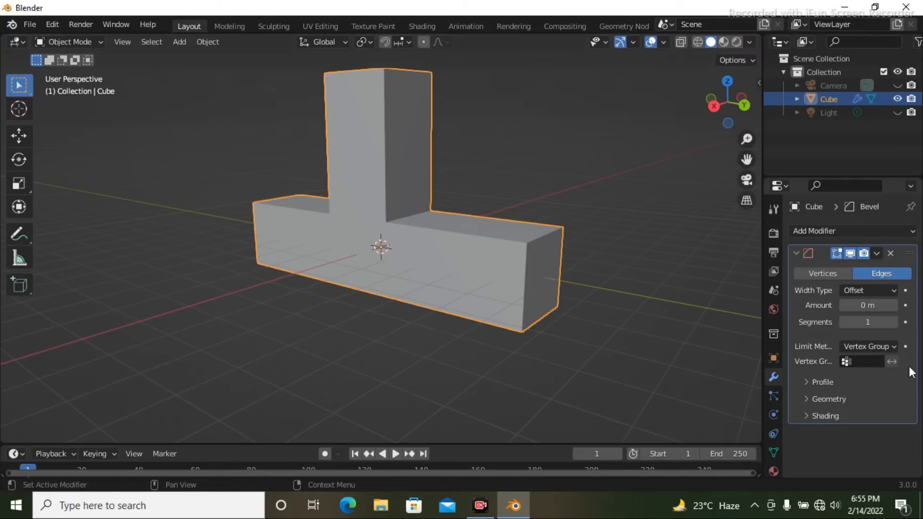
# Add a vertex group to the block's mesh data and name it "top"
pyautogui.click(862, 362)
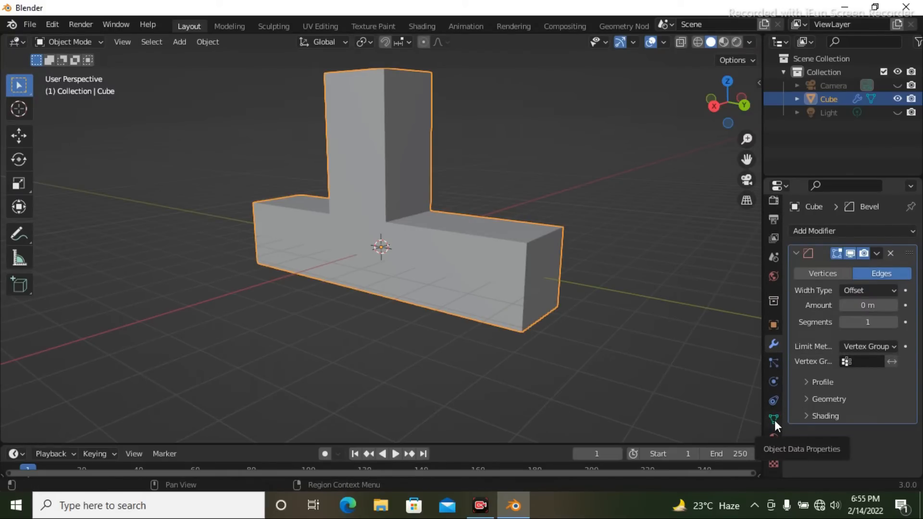
pyautogui.click(775, 420)
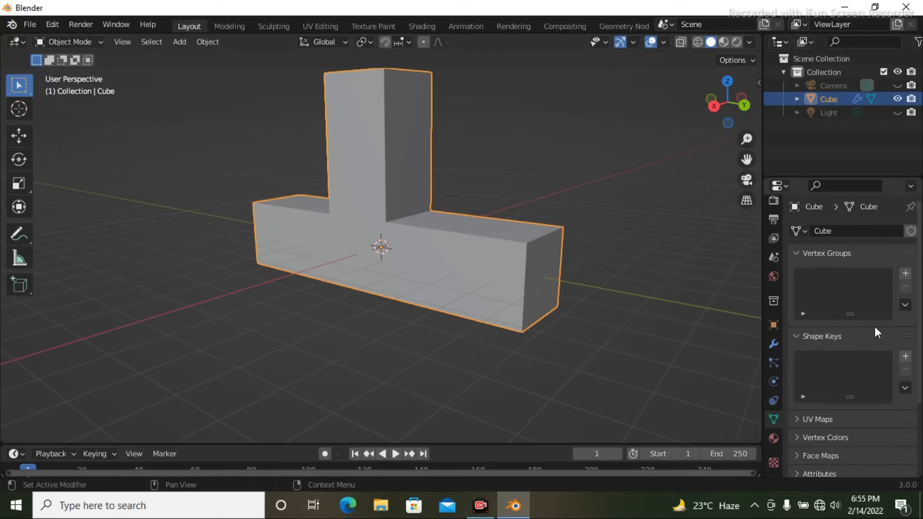
pyautogui.click(773, 401)
pyautogui.click(773, 419)
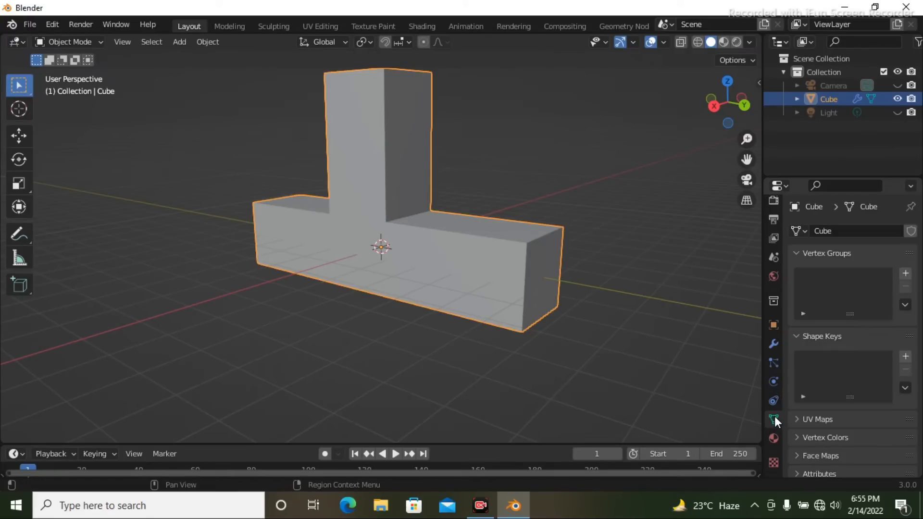
pyautogui.click(904, 274)
pyautogui.doubleClick(857, 274)
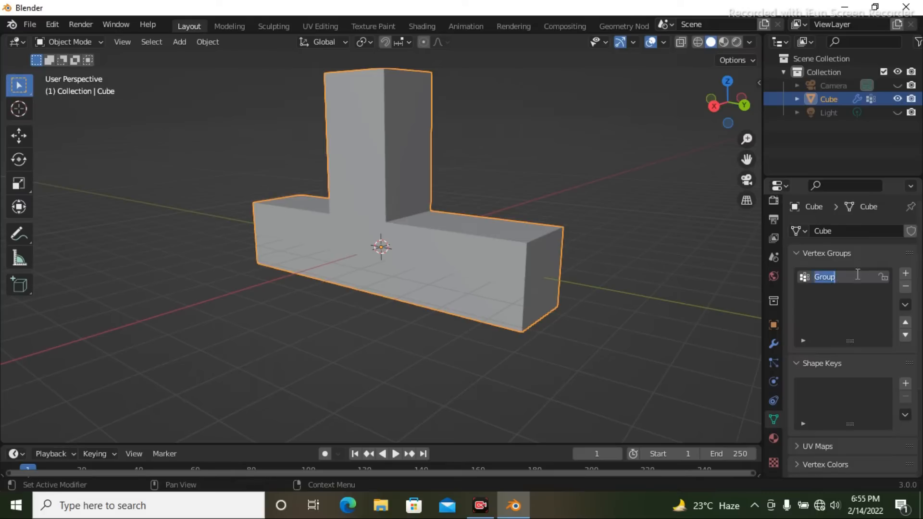
pyautogui.press('BackSpace')
pyautogui.write('top')
pyautogui.press('Return')
pyautogui.click(886, 277)
# Return to the Bevel modifier and open its vertex group choices
pyautogui.click(773, 344)
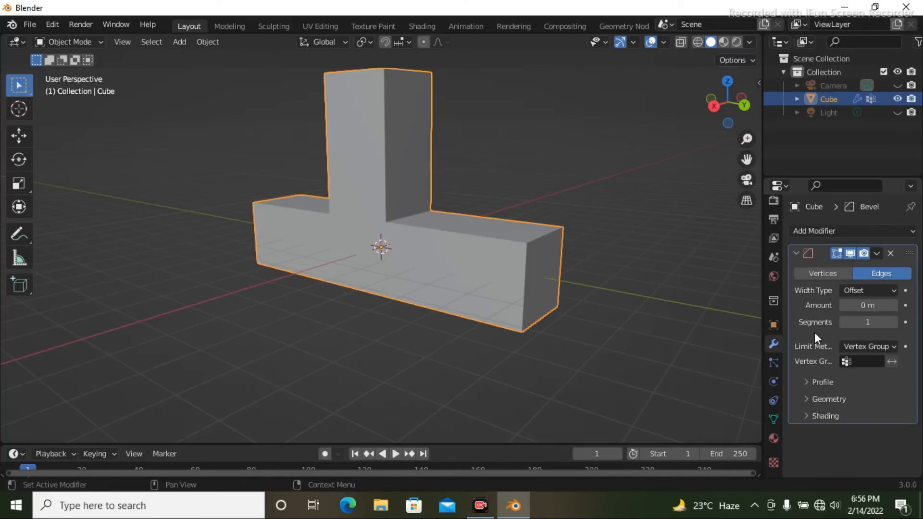
pyautogui.click(868, 363)
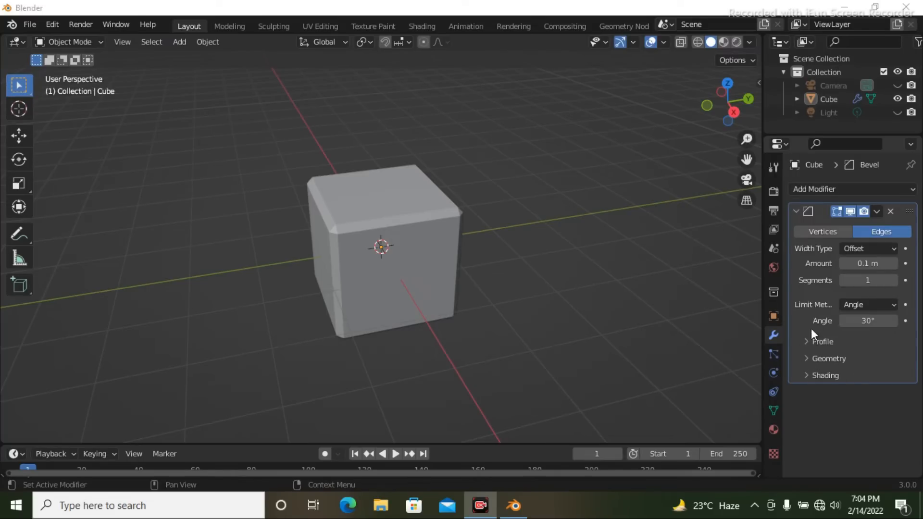
# Inspect the beveled cube up close and expand the Bevel modifier's Profile settings
pyautogui.moveTo(413, 317); pyautogui.dragTo(583, 315, button='middle')
pyautogui.scroll(2, 483, 339)
pyautogui.scroll(1, 483, 339)
pyautogui.scroll(-1, 486, 338)
pyautogui.moveTo(530, 328); pyautogui.dragTo(533, 297, button='middle')
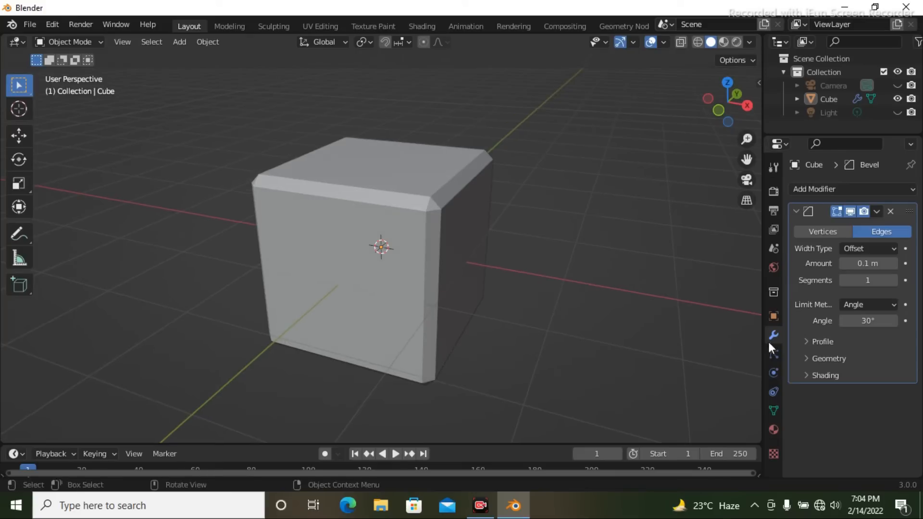
pyautogui.click(813, 342)
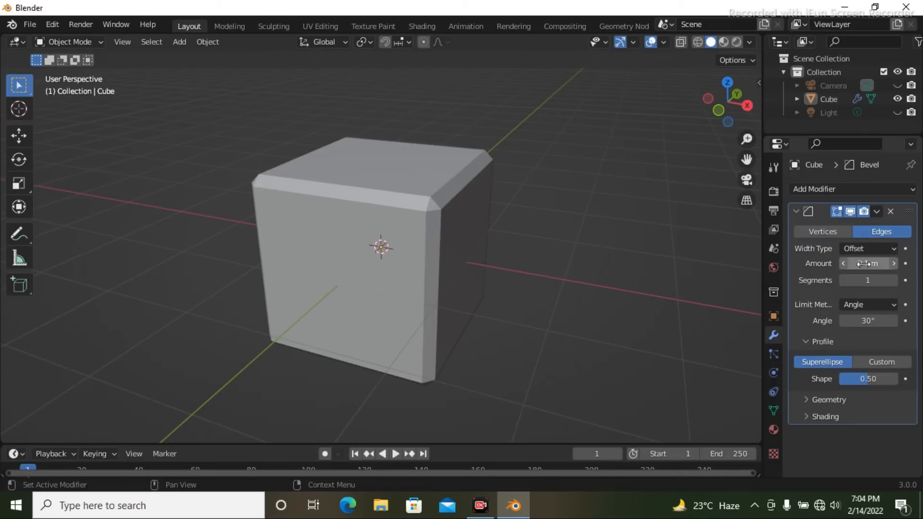
# Set the cube's bevel amount to 0.31 m with 9 segments and the superellipse profile shape to 0.00
pyautogui.moveTo(861, 264); pyautogui.dragTo(887, 281)
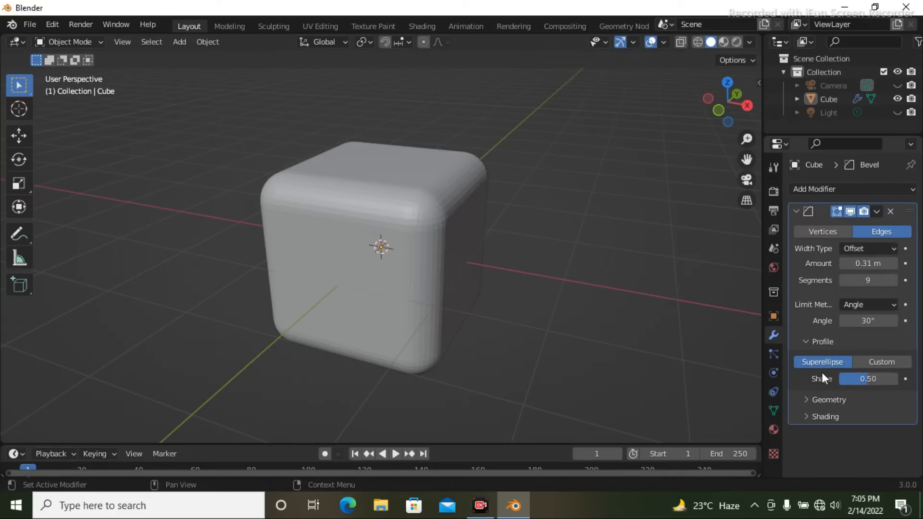
pyautogui.moveTo(872, 378); pyautogui.dragTo(840, 379)
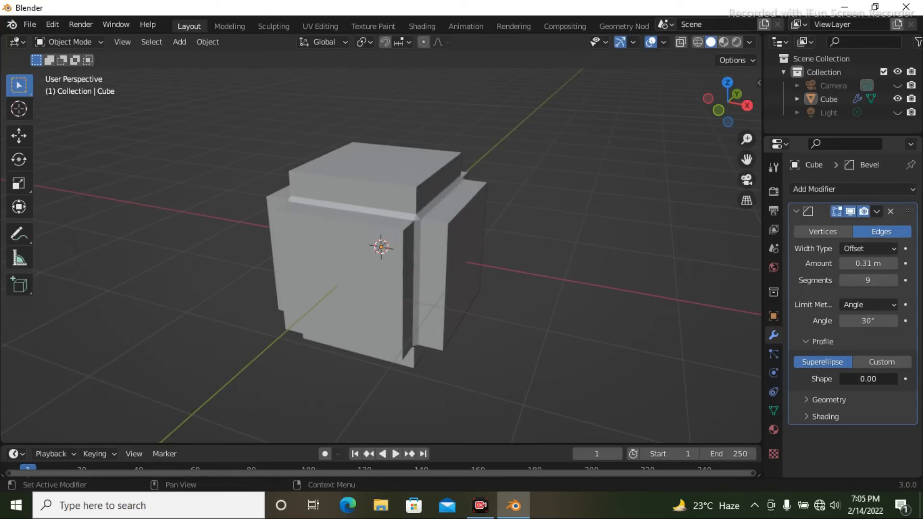
pyautogui.moveTo(574, 321); pyautogui.dragTo(553, 318, button='middle')
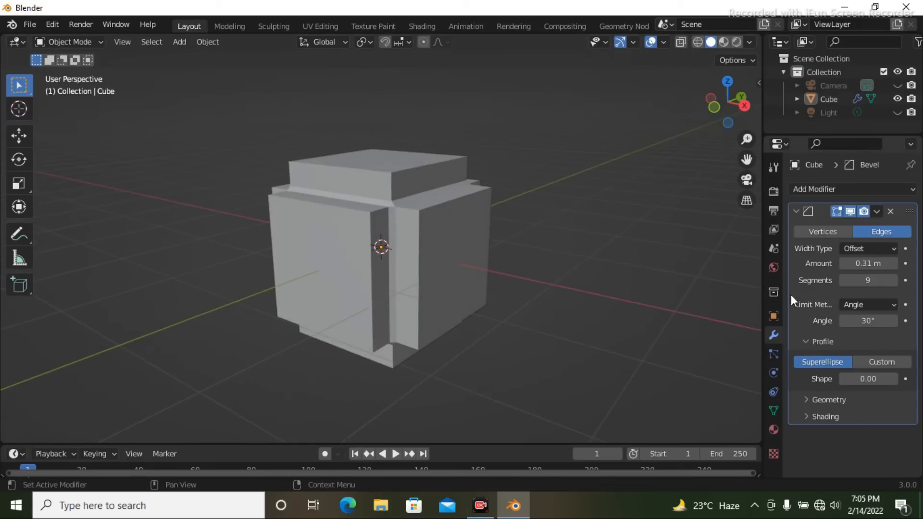
# Raise the bevel segments to 12 and set the superellipse profile shape to 0.21
pyautogui.moveTo(875, 280); pyautogui.dragTo(878, 280)
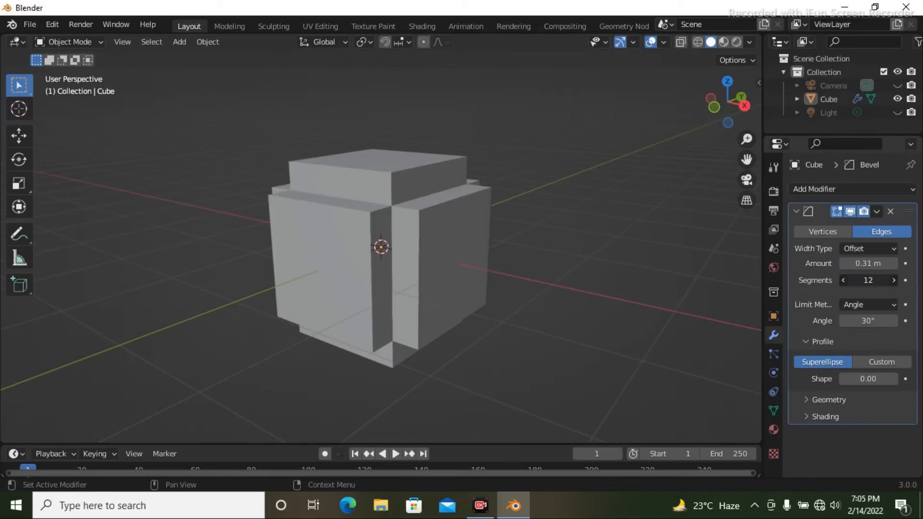
pyautogui.moveTo(536, 335); pyautogui.dragTo(573, 330, button='middle')
pyautogui.moveTo(850, 377)
pyautogui.mouseDown()
pyautogui.moveTo(908, 377)
pyautogui.moveTo(852, 377)
pyautogui.moveTo(871, 377)
pyautogui.moveTo(863, 377)
pyautogui.mouseUp()
# Switch the bevel profile to Custom and shape its curve into a wavy line with many added control points
pyautogui.click(875, 360)
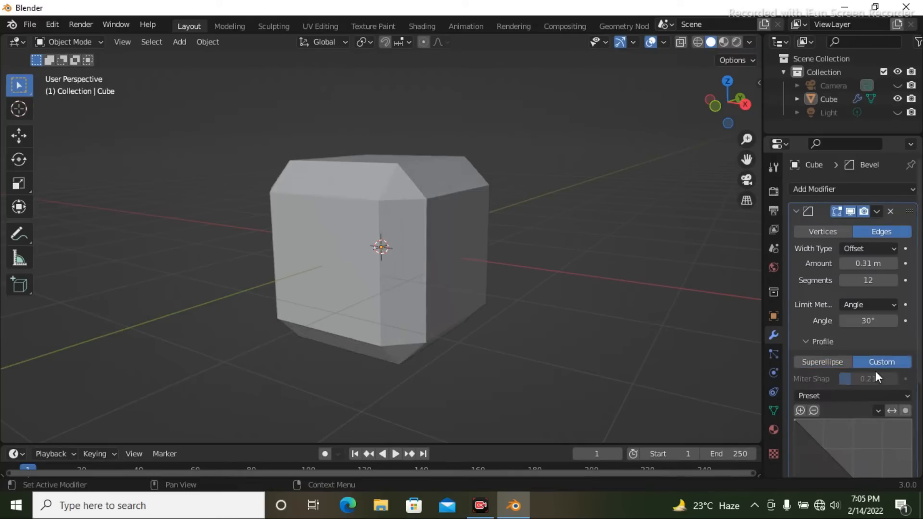
pyautogui.scroll(-5, 875, 392)
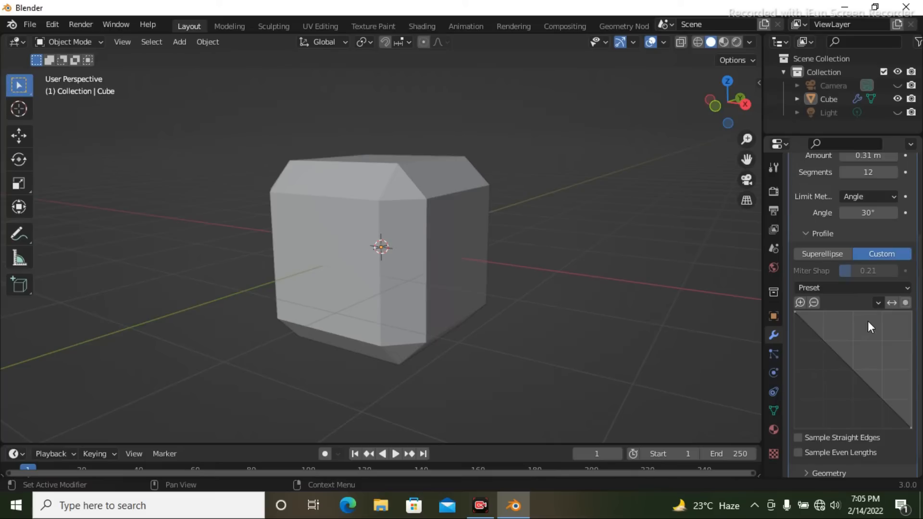
pyautogui.moveTo(808, 328); pyautogui.dragTo(886, 390)
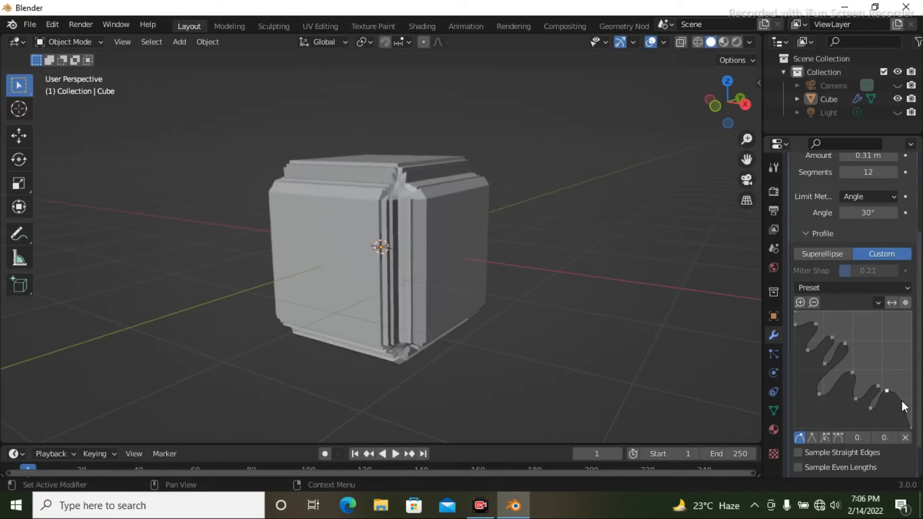
pyautogui.moveTo(598, 314); pyautogui.dragTo(567, 336, button='middle')
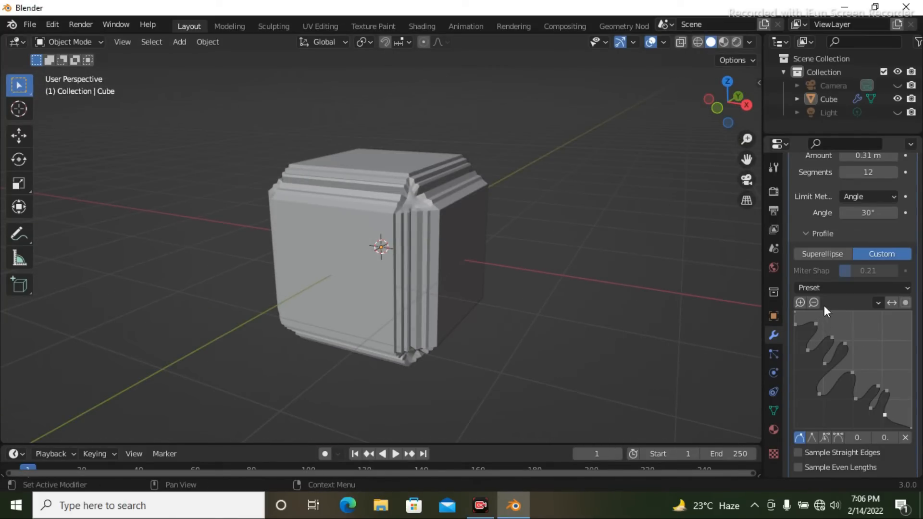
# Review the custom profile's preset and reset options, and apply the Support Loops preset
pyautogui.click(897, 287)
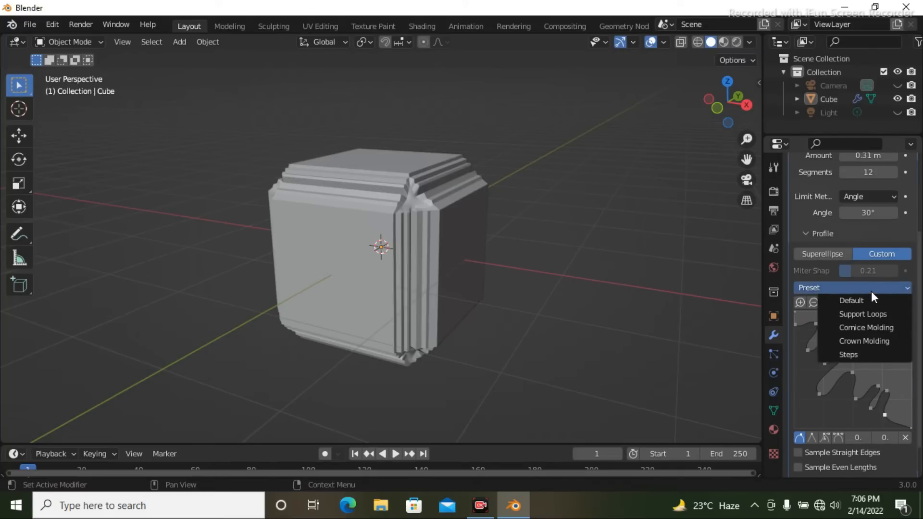
pyautogui.click(864, 340)
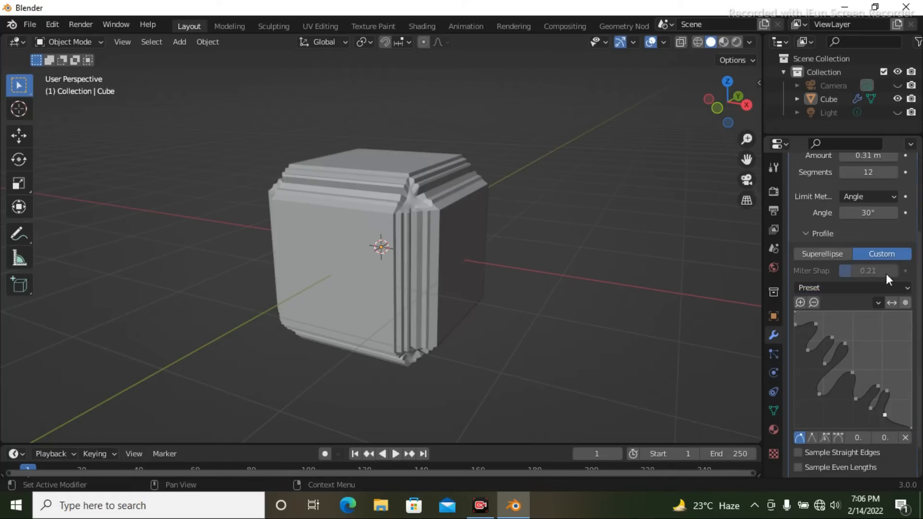
pyautogui.scroll(1, 901, 316)
pyautogui.click(878, 330)
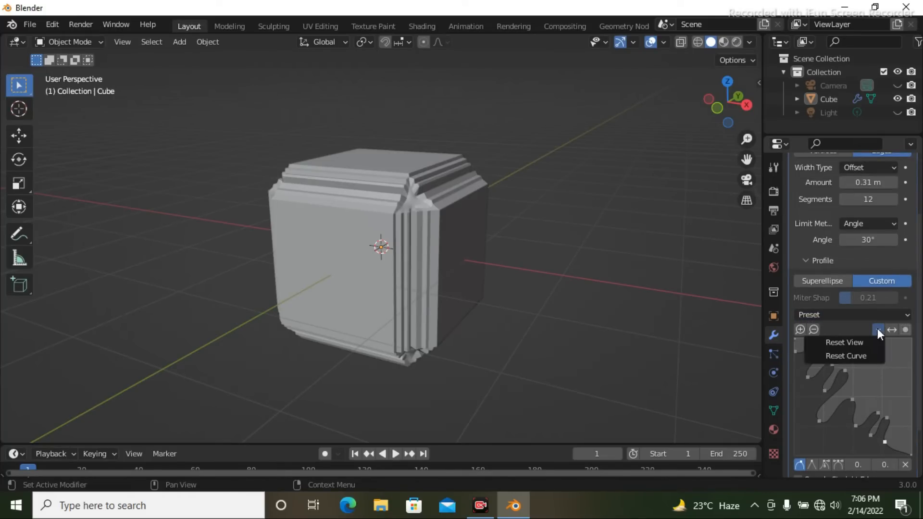
pyautogui.click(878, 327)
pyautogui.click(884, 315)
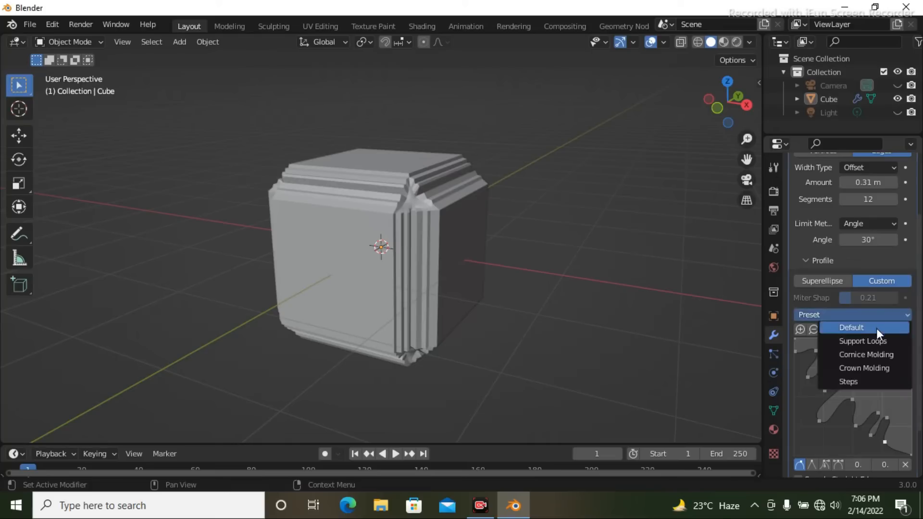
pyautogui.click(873, 343)
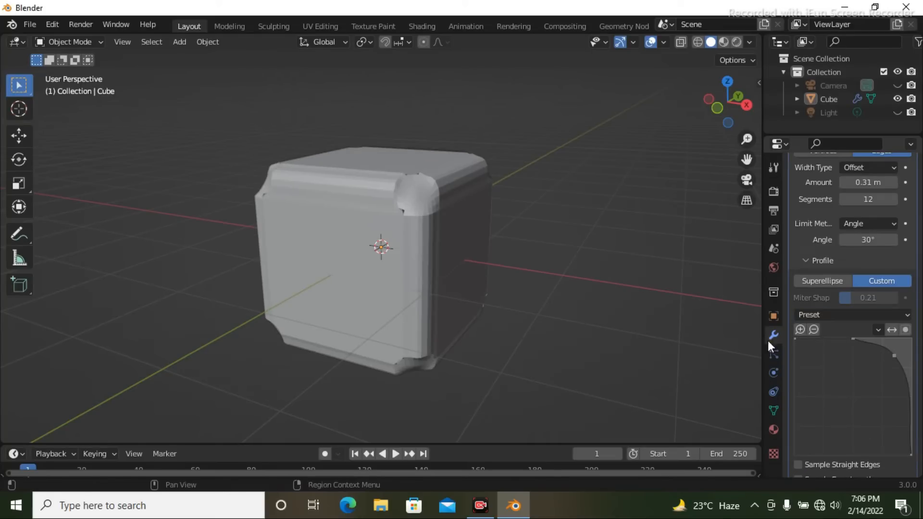
# Apply the Cornice Molding preset to the custom profile and view the cube's beveled corner
pyautogui.click(884, 315)
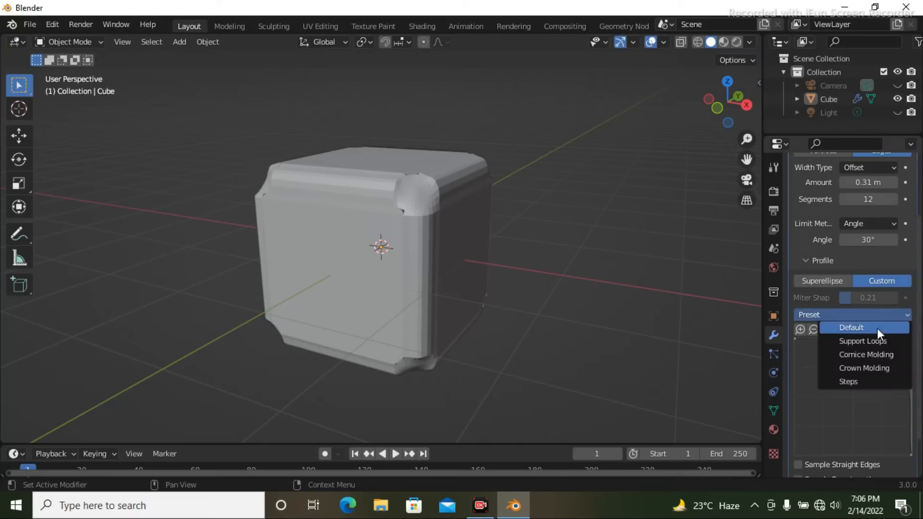
pyautogui.click(875, 356)
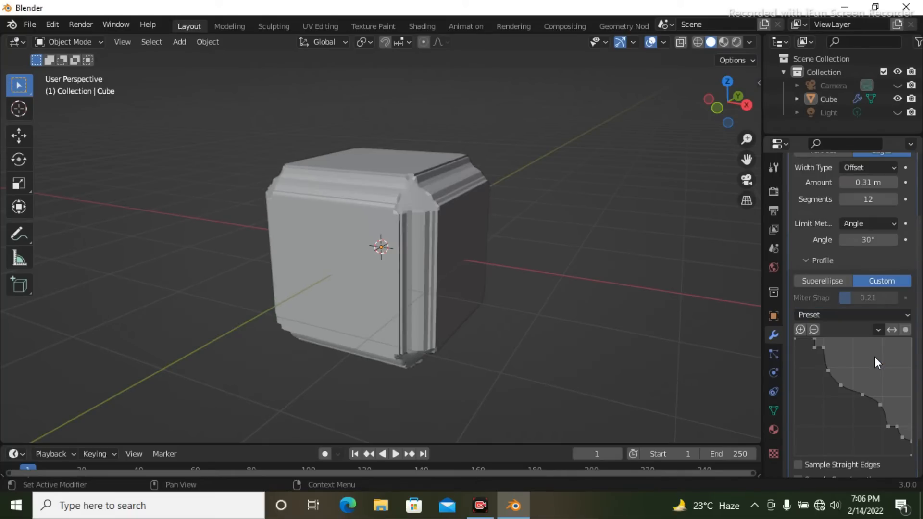
pyautogui.moveTo(627, 333); pyautogui.dragTo(562, 335, button='middle')
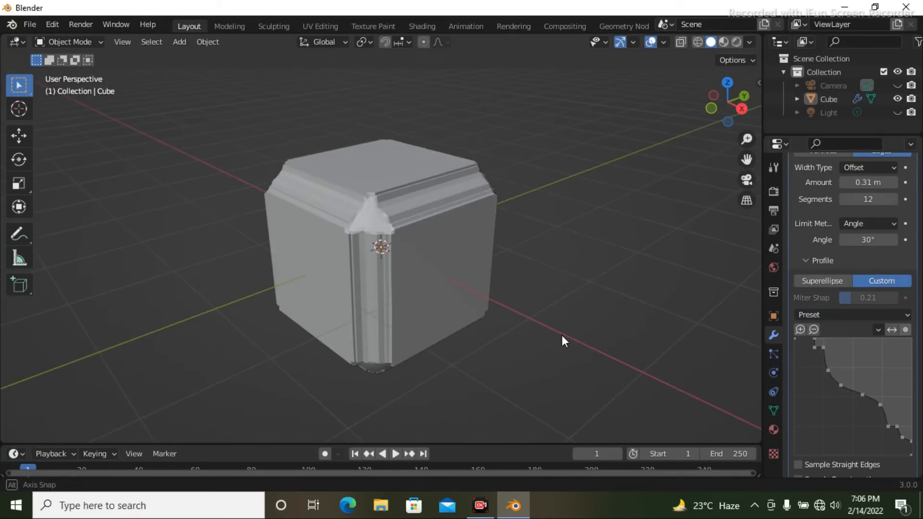
# Apply the Crown Molding preset to the custom profile and inspect the cube from other sides
pyautogui.click(888, 313)
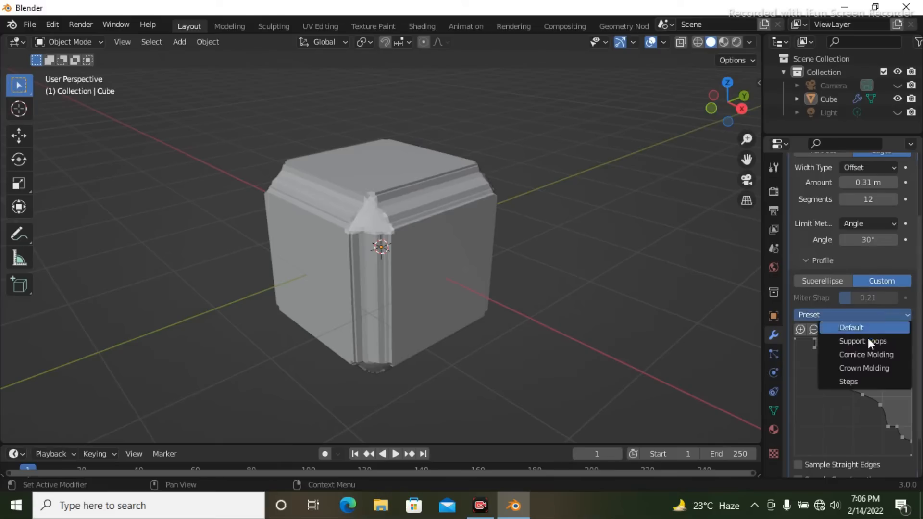
pyautogui.click(869, 367)
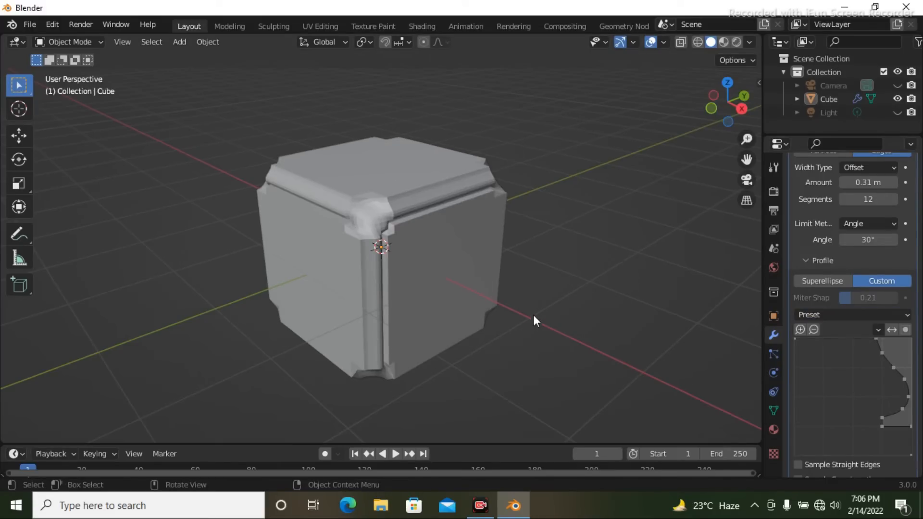
pyautogui.moveTo(532, 315); pyautogui.dragTo(514, 345, button='middle')
pyautogui.scroll(2, 537, 335)
pyautogui.moveTo(621, 353); pyautogui.dragTo(553, 331, button='middle')
pyautogui.scroll(-2, 548, 331)
# Apply the Steps preset to the custom profile and inspect the stepped bevel up close
pyautogui.click(892, 315)
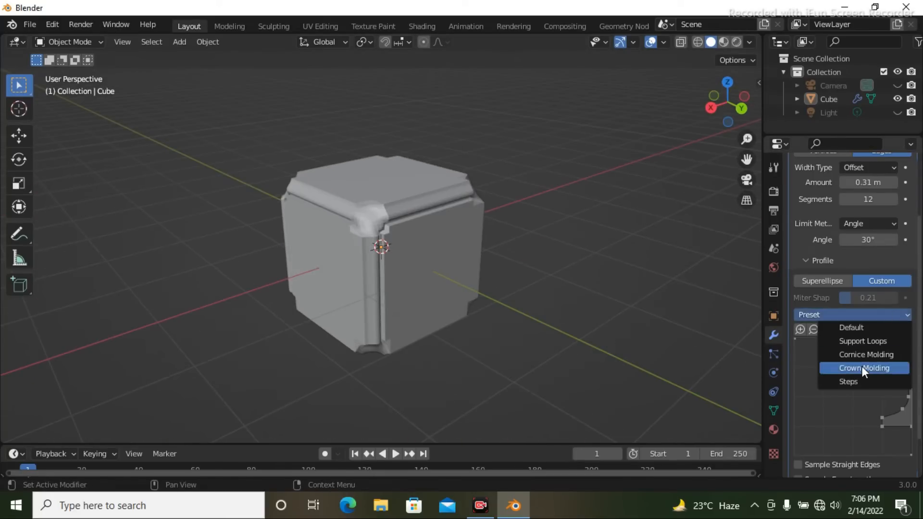
pyautogui.click(863, 381)
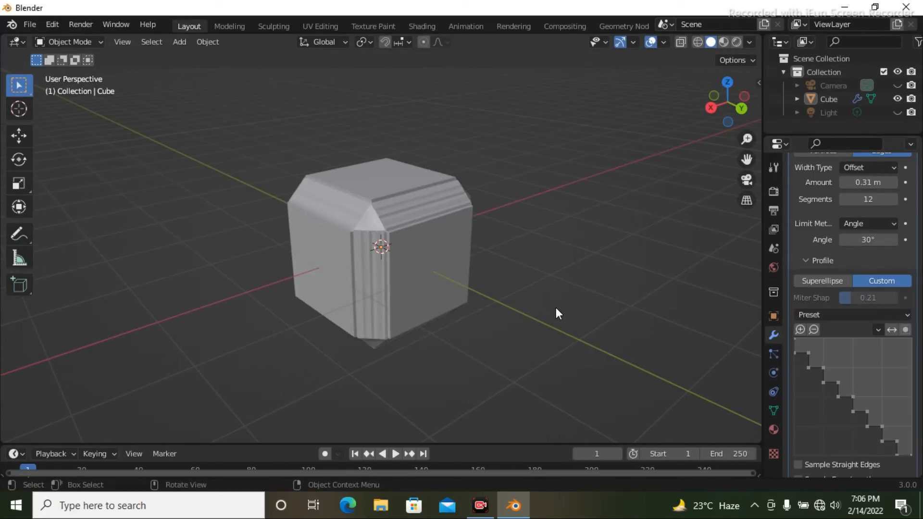
pyautogui.scroll(5, 492, 303)
pyautogui.moveTo(607, 258); pyautogui.dragTo(467, 175, button='middle')
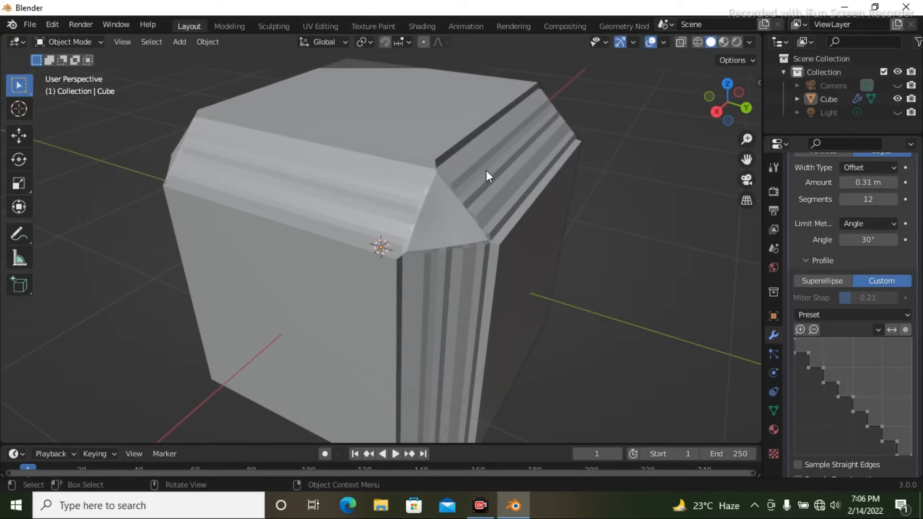
pyautogui.scroll(3, 523, 188)
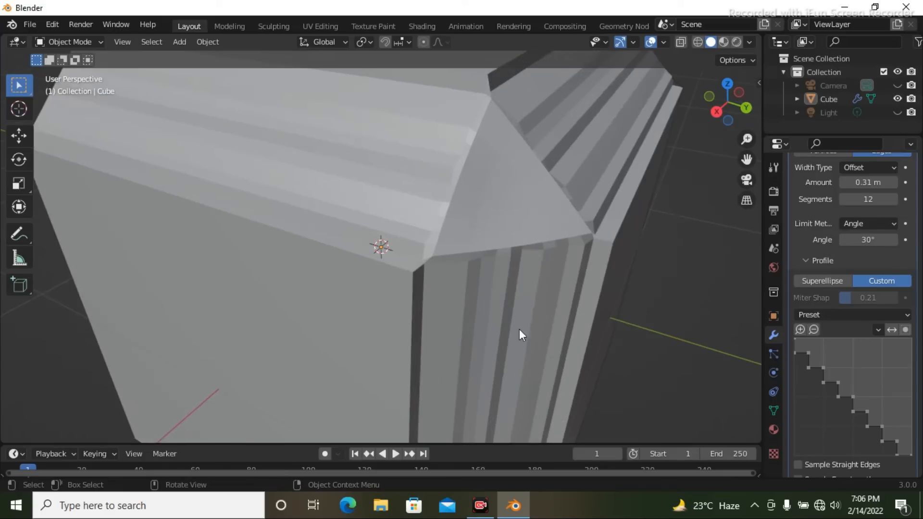
pyautogui.scroll(-4, 673, 293)
pyautogui.moveTo(669, 293); pyautogui.dragTo(568, 269, button='middle')
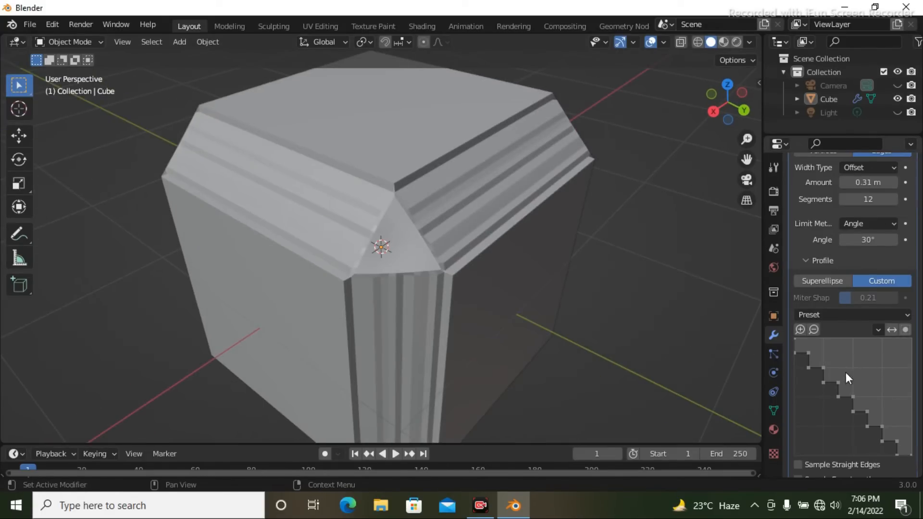
# Pull several control points of the stepped profile curve outward and inward to form a jagged zigzag bevel
pyautogui.moveTo(821, 367); pyautogui.dragTo(860, 348)
pyautogui.moveTo(852, 397); pyautogui.dragTo(824, 423)
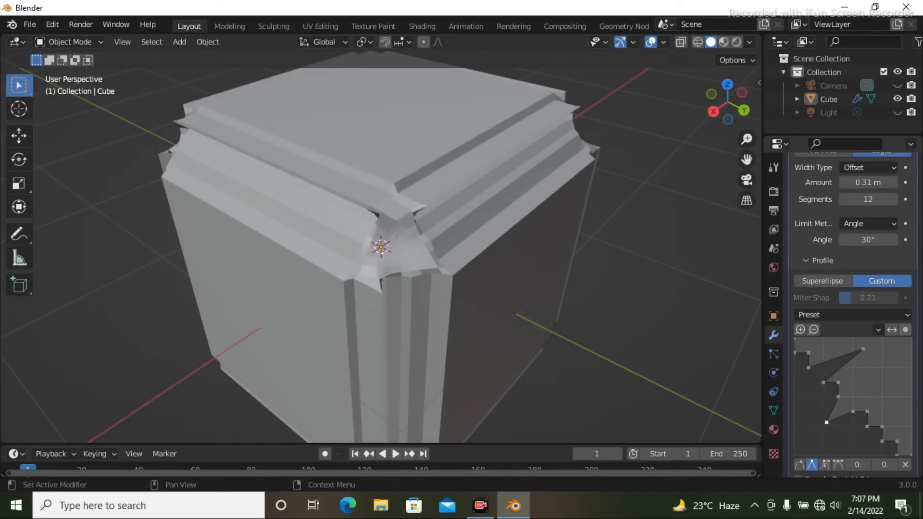
pyautogui.moveTo(881, 426); pyautogui.dragTo(855, 451)
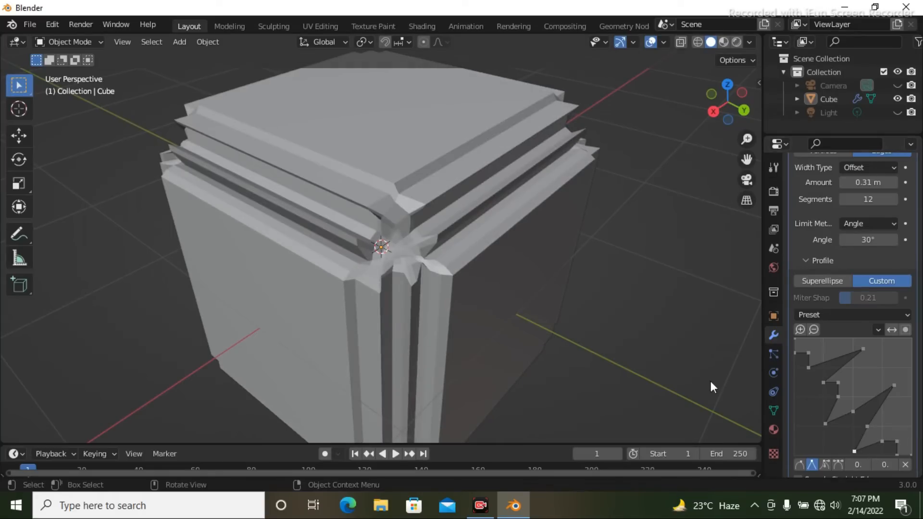
pyautogui.scroll(-3, 586, 310)
pyautogui.moveTo(586, 308); pyautogui.dragTo(682, 319, button='middle')
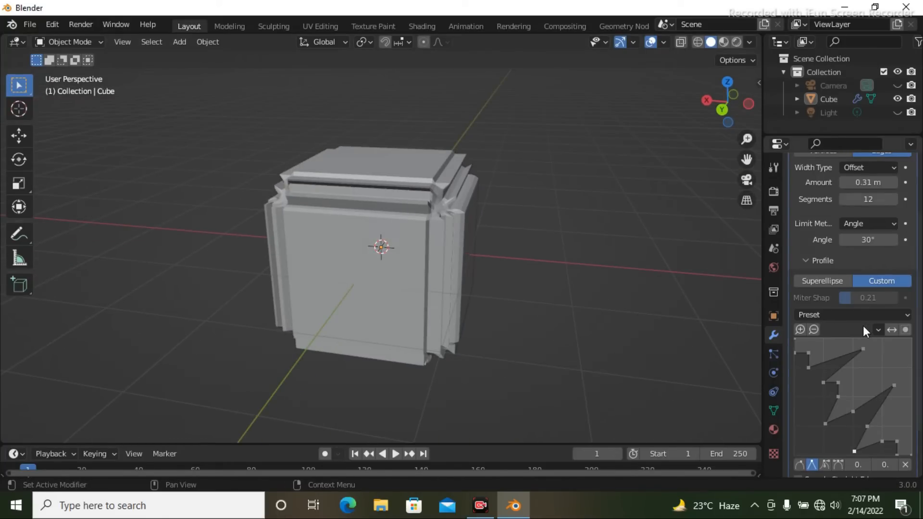
# Switch the bevel profile back to Superellipse and expand the modifier's Geometry settings
pyautogui.click(832, 280)
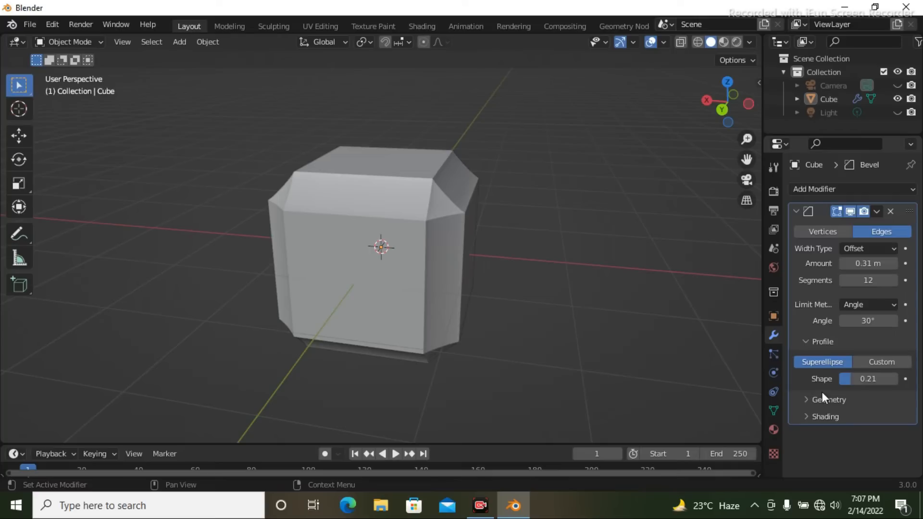
pyautogui.click(806, 399)
pyautogui.scroll(-2, 841, 394)
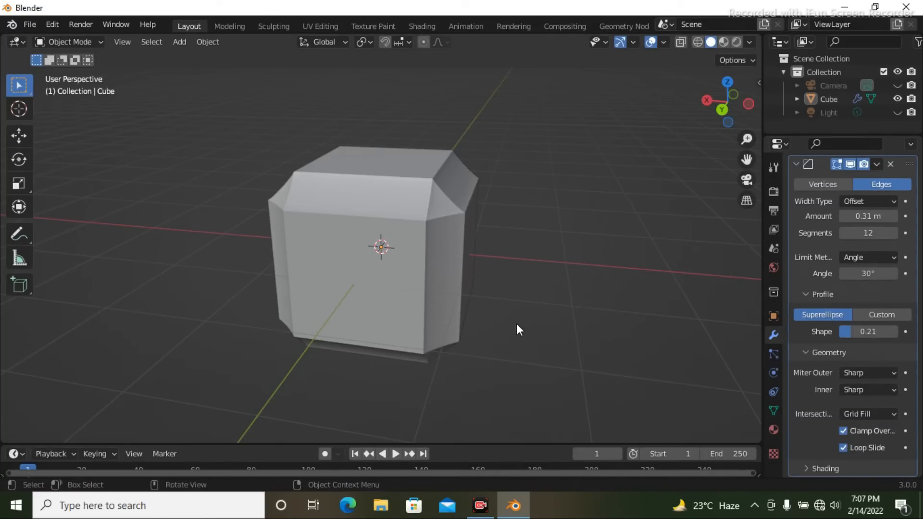
# Delete the beveled cube and add a new default cube in its place
pyautogui.scroll(2, 517, 324)
pyautogui.scroll(1, 523, 318)
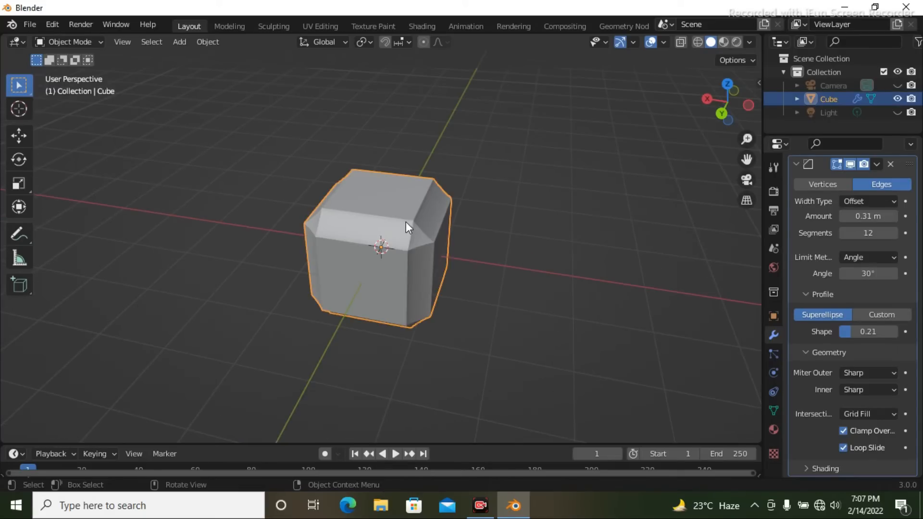
pyautogui.press('Delete')
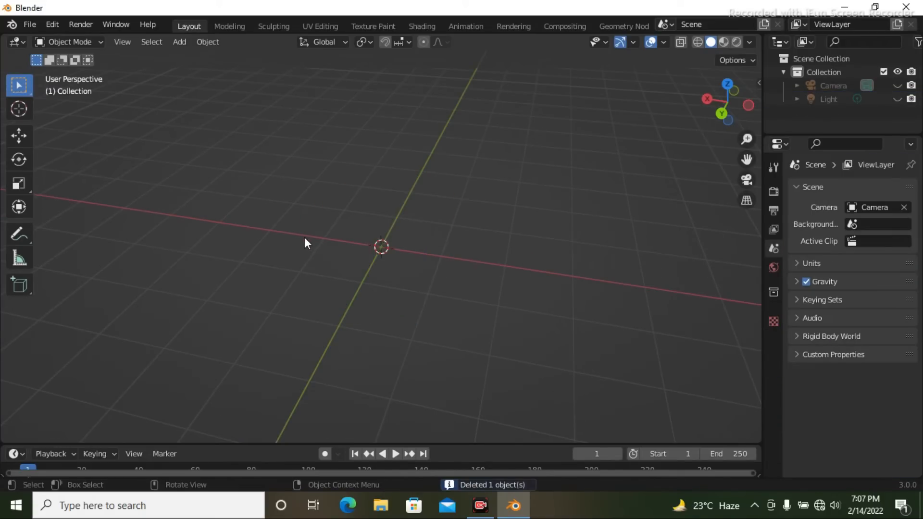
pyautogui.hotkey('shift', 'a')
pyautogui.moveTo(311, 215)
pyautogui.click(355, 229)
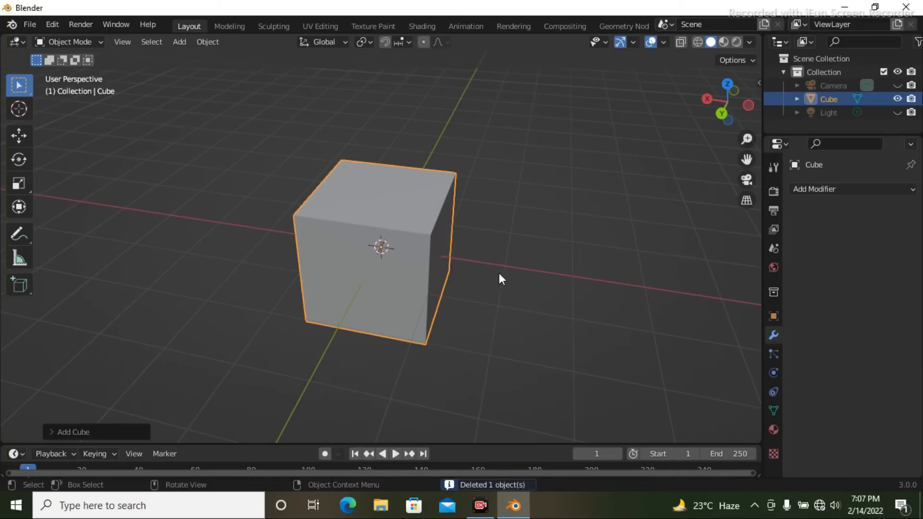
# Enter Edit Mode on the new cube, clear the selection and select one side face in face select mode
pyautogui.moveTo(500, 273); pyautogui.dragTo(528, 276, button='middle')
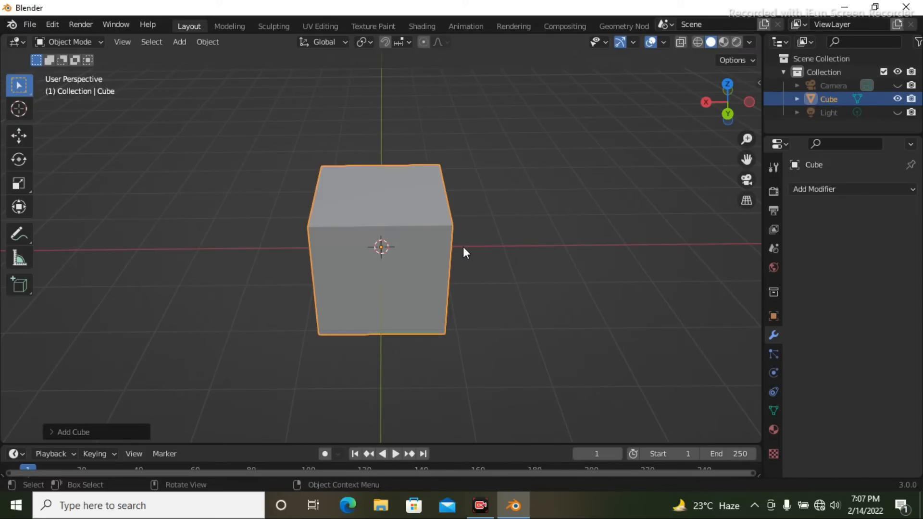
pyautogui.moveTo(463, 246); pyautogui.dragTo(441, 254, button='middle')
pyautogui.press('Tab')
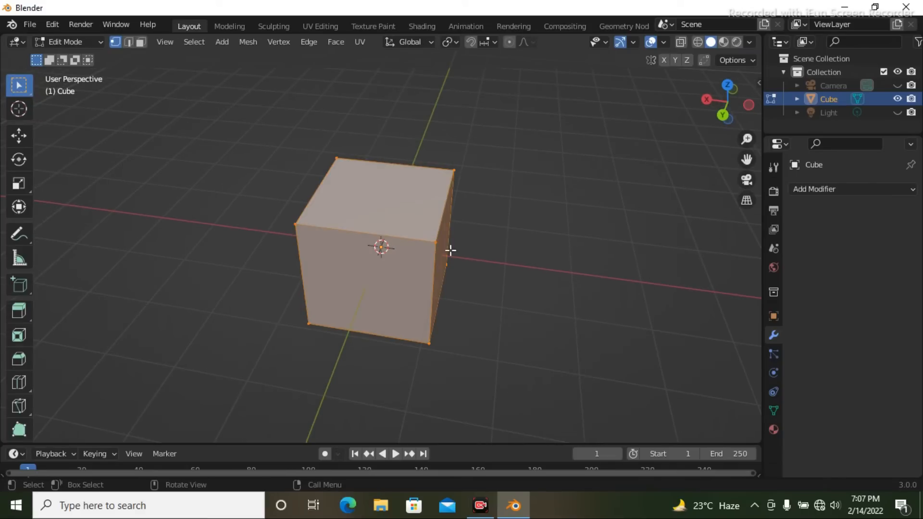
pyautogui.hotkey('alt', 'a')
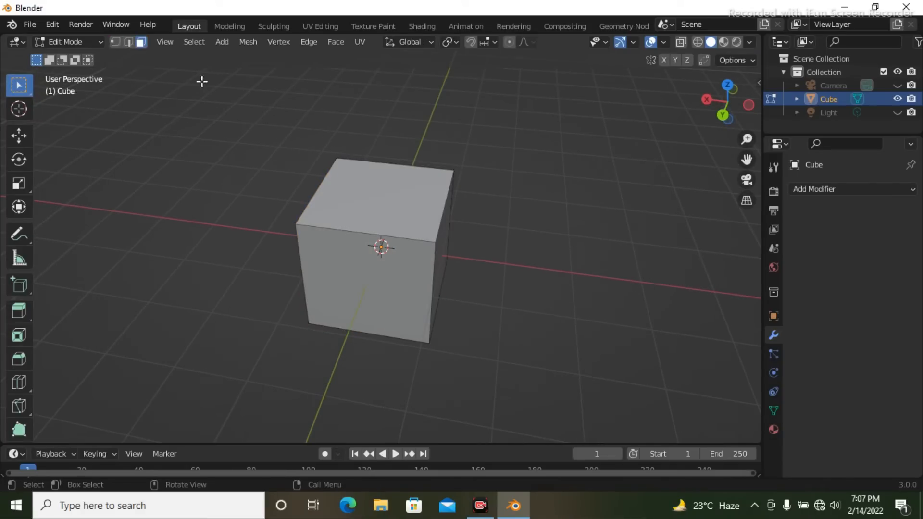
pyautogui.click(440, 255)
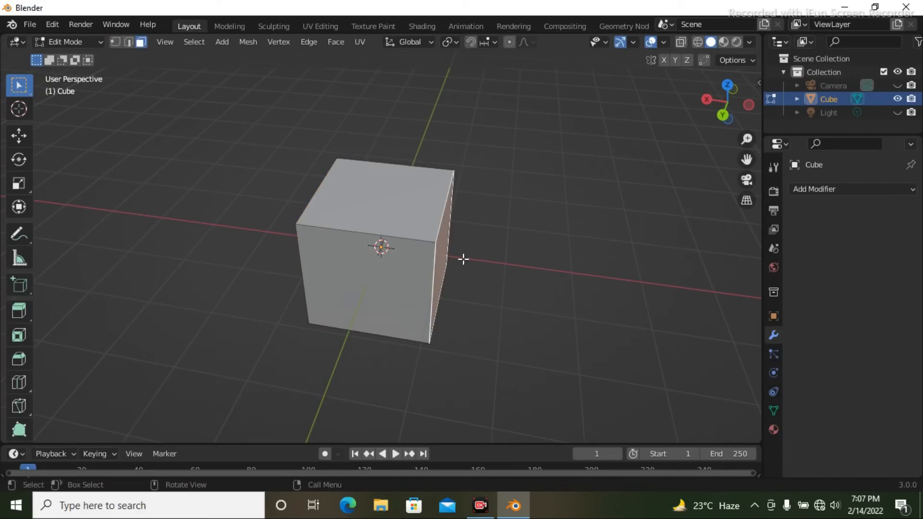
# Extrude the cube's selected side face outward along X and its top face upward about 2.6 m to form an L-shaped block
pyautogui.press('e')
pyautogui.click(655, 273)
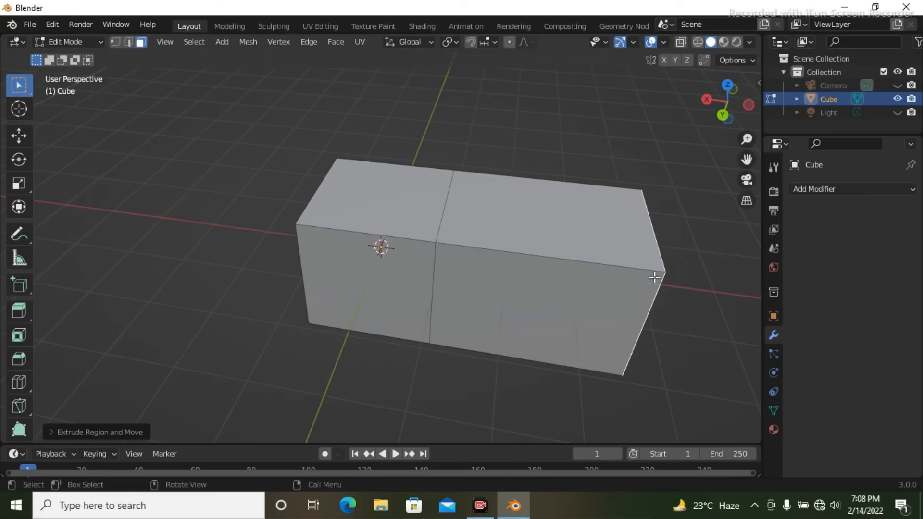
pyautogui.click(373, 209)
pyautogui.press('e')
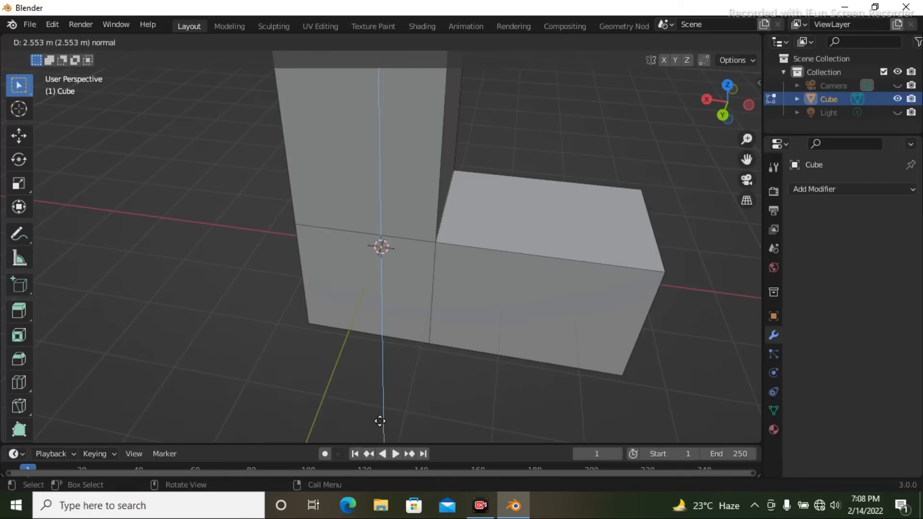
pyautogui.click(378, 425)
pyautogui.scroll(-3, 403, 348)
pyautogui.moveTo(405, 350); pyautogui.dragTo(447, 306, button='middle')
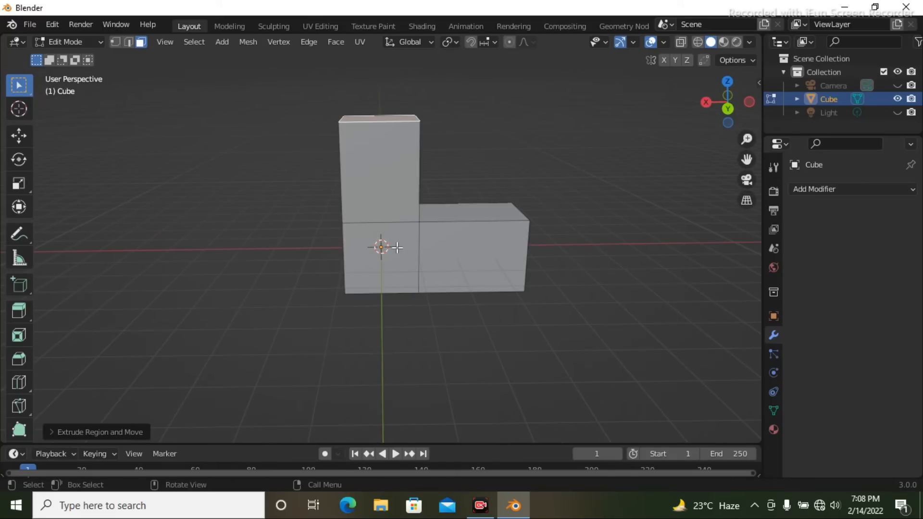
pyautogui.moveTo(488, 245); pyautogui.dragTo(443, 257, button='middle')
pyautogui.moveTo(447, 254); pyautogui.dragTo(483, 263, button='middle')
# Add a Bevel modifier to the L-shaped block and expand its Geometry settings, keeping the outer miter at Sharp
pyautogui.click(833, 189)
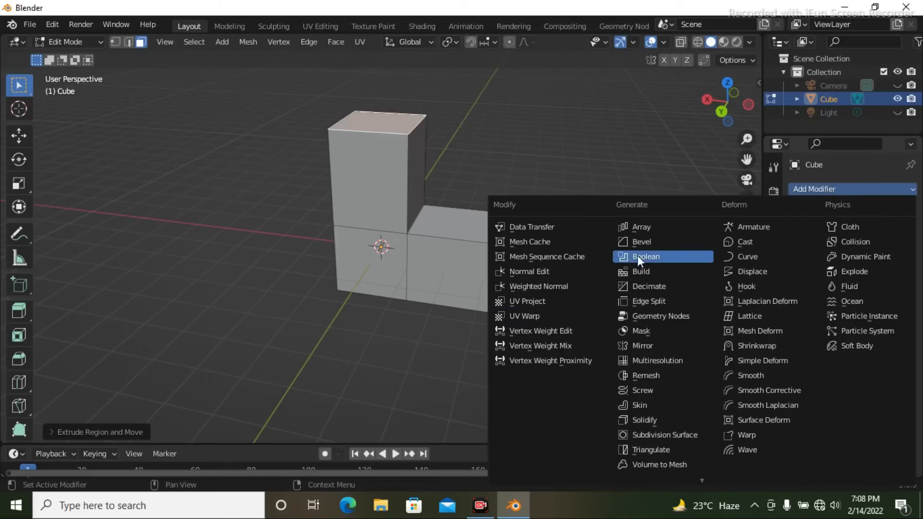
pyautogui.click(640, 242)
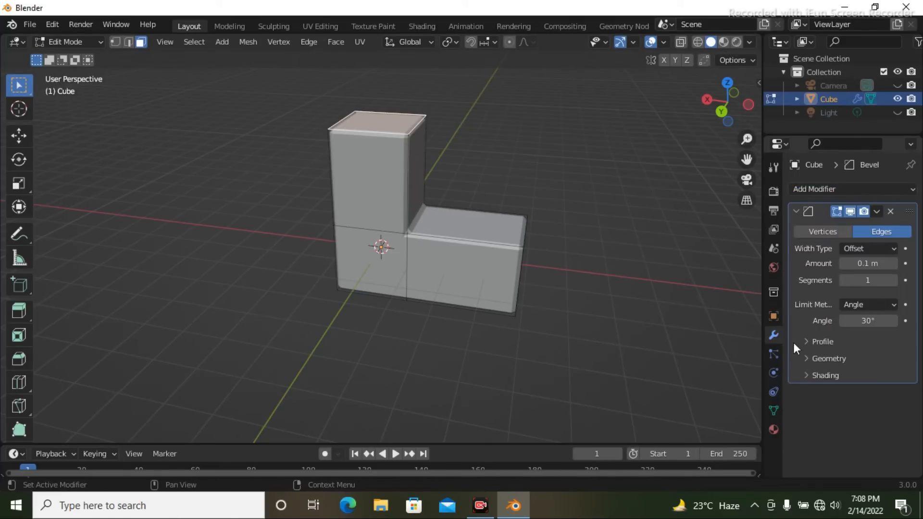
pyautogui.click(807, 359)
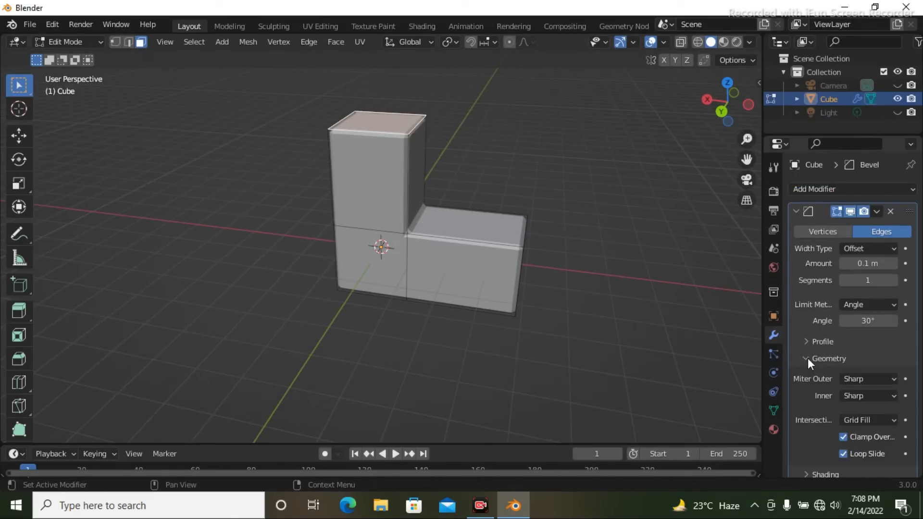
pyautogui.scroll(-1, 852, 388)
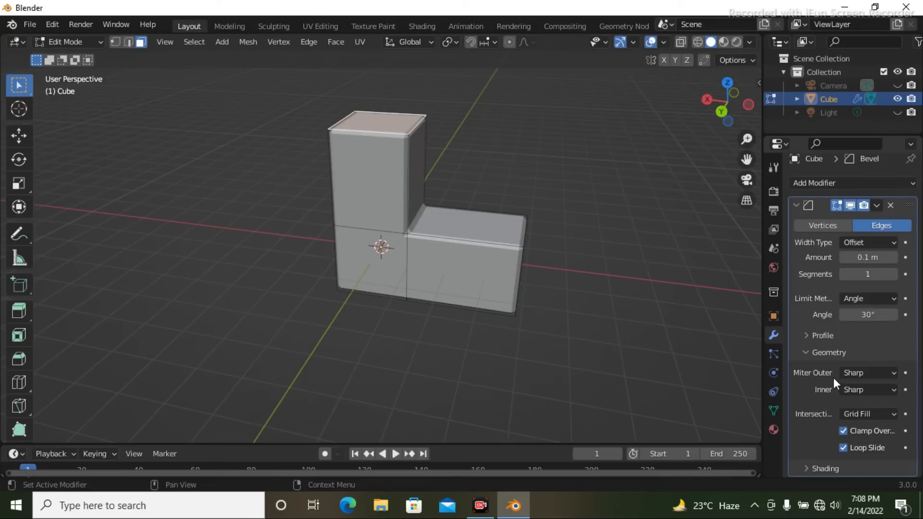
pyautogui.click(876, 374)
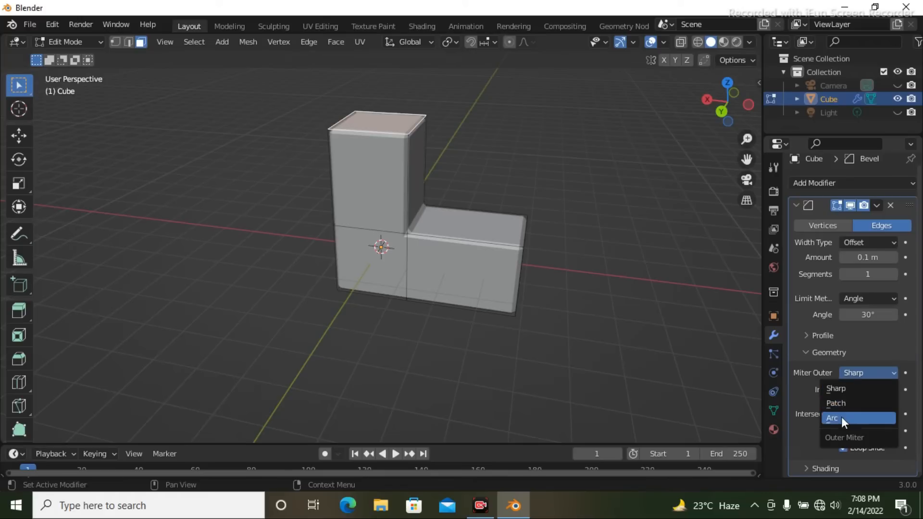
pyautogui.click(855, 388)
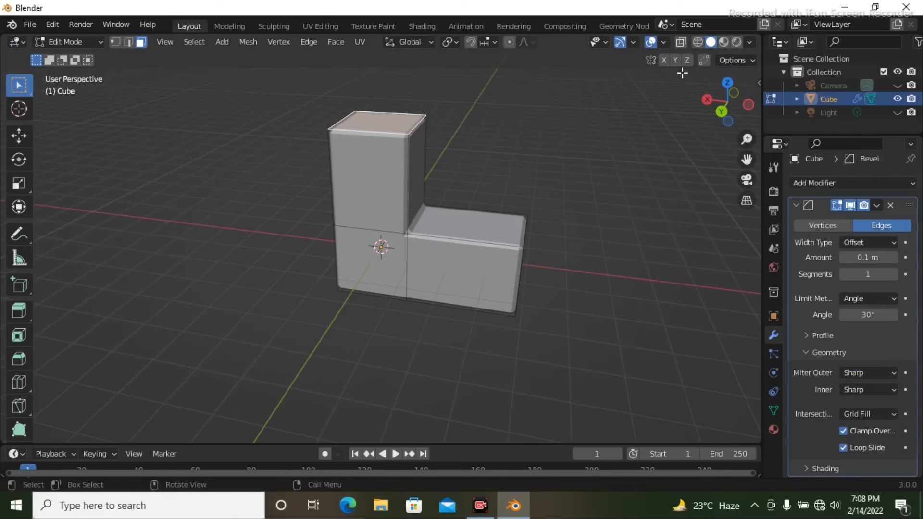
# Show the block in wireframe and set the bevel to an amount of 0.27 m with 15 segments
pyautogui.click(697, 41)
pyautogui.scroll(3, 471, 295)
pyautogui.scroll(4, 513, 282)
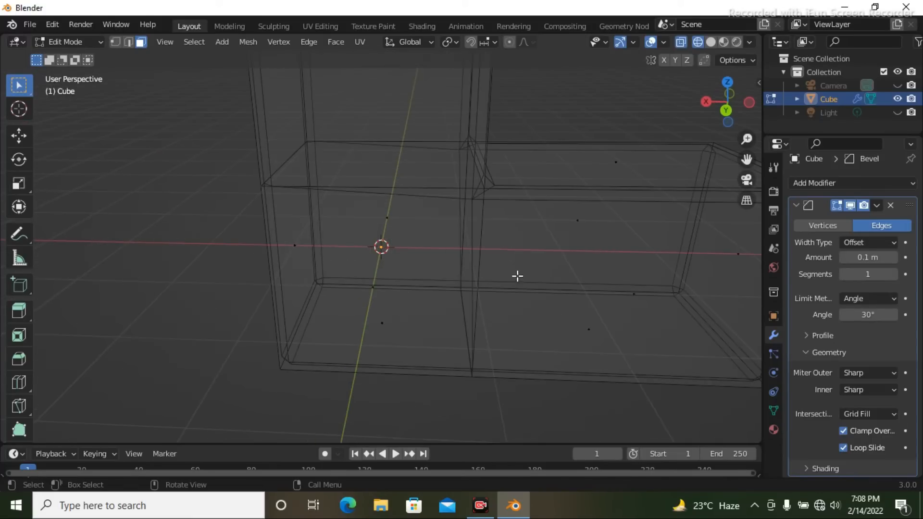
pyautogui.moveTo(854, 257); pyautogui.dragTo(896, 274)
pyautogui.moveTo(622, 276); pyautogui.dragTo(548, 272, button='middle')
pyautogui.scroll(2, 563, 261)
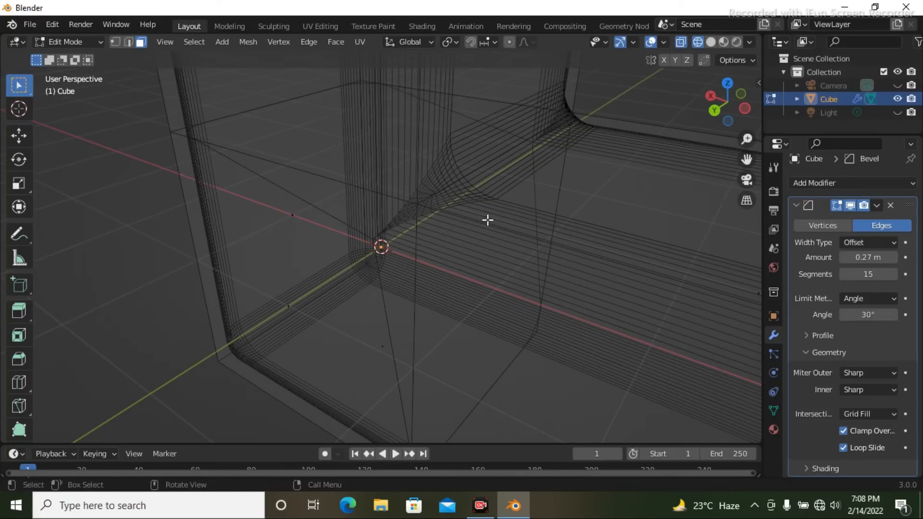
pyautogui.moveTo(486, 192); pyautogui.dragTo(457, 188, button='middle')
pyautogui.moveTo(548, 196); pyautogui.dragTo(484, 196, button='middle')
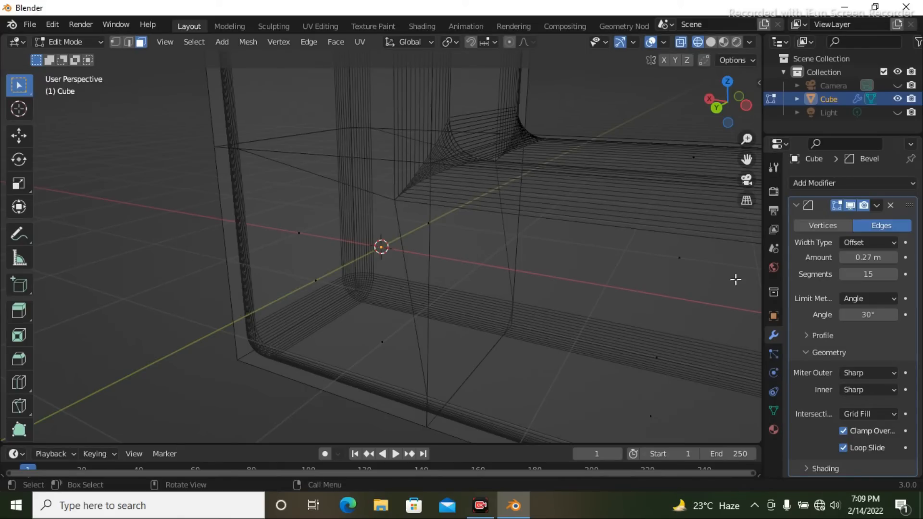
# Set the bevel's outer miter to Patch and examine the inner corner in wireframe and solid shading
pyautogui.click(861, 373)
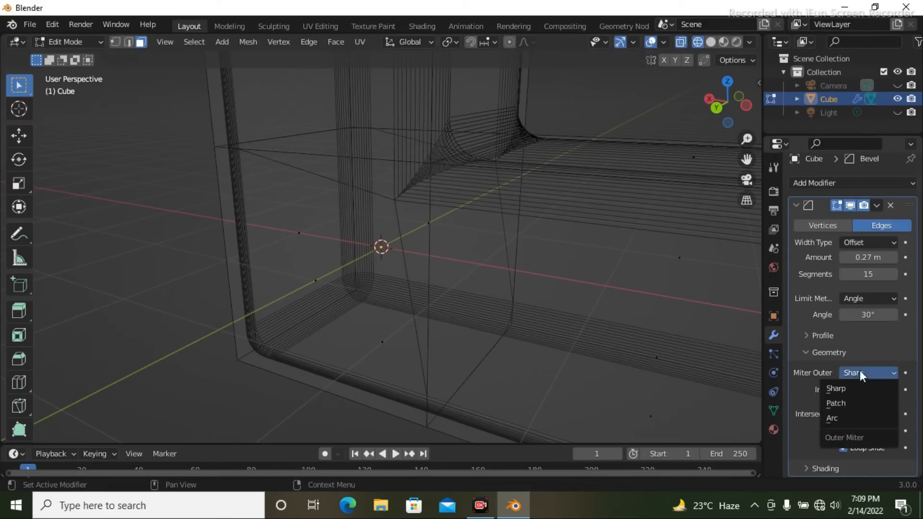
pyautogui.click(855, 403)
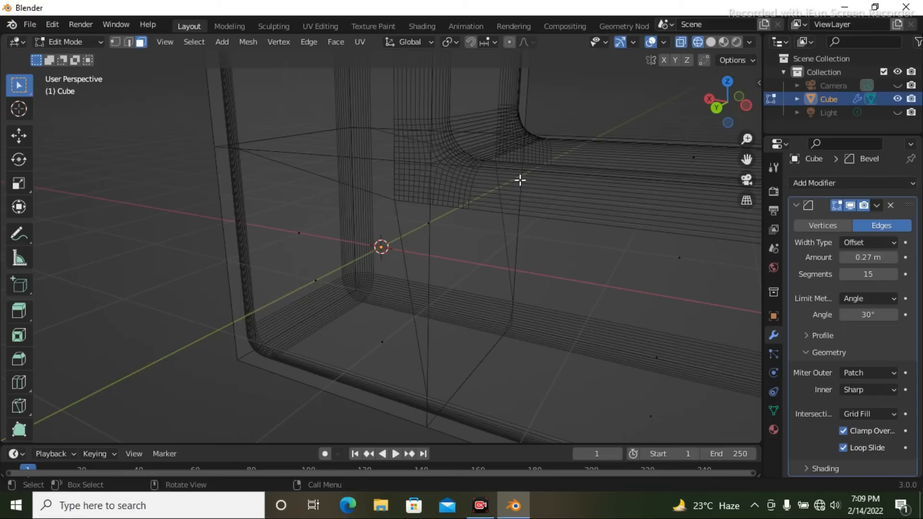
pyautogui.moveTo(519, 179); pyautogui.dragTo(417, 182, button='middle')
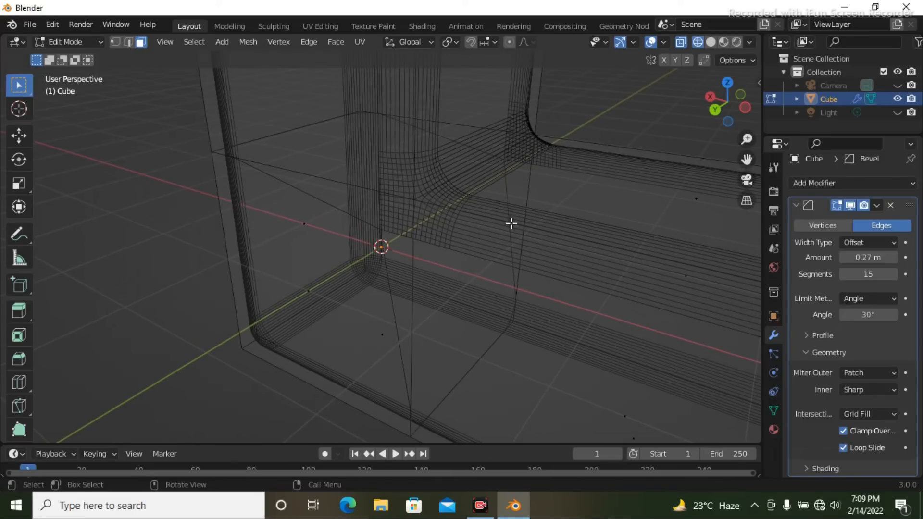
pyautogui.click(710, 43)
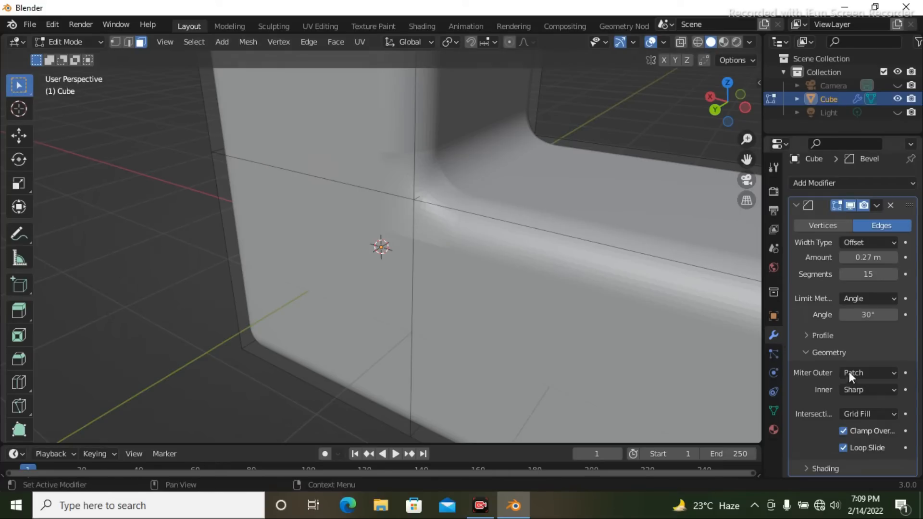
# Compare the outer miter set to Sharp and again to Patch in solid shading, and return to wireframe display
pyautogui.click(873, 372)
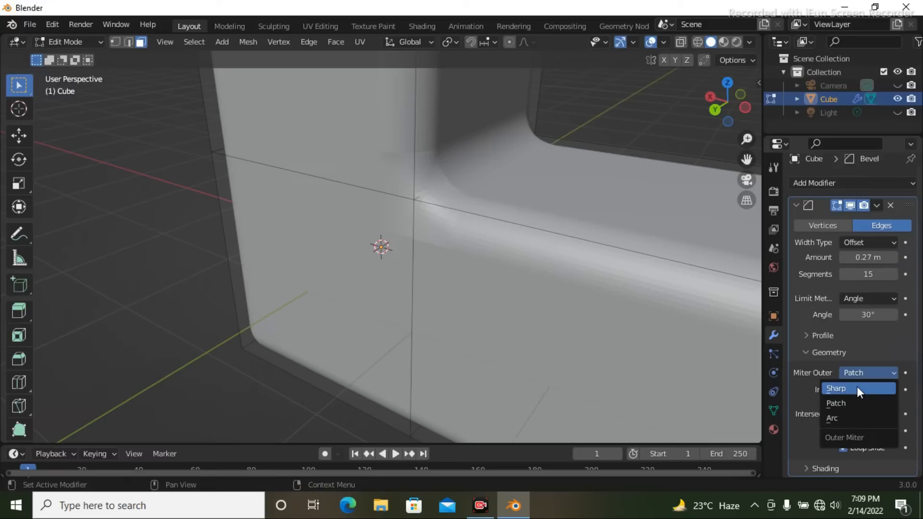
pyautogui.click(857, 387)
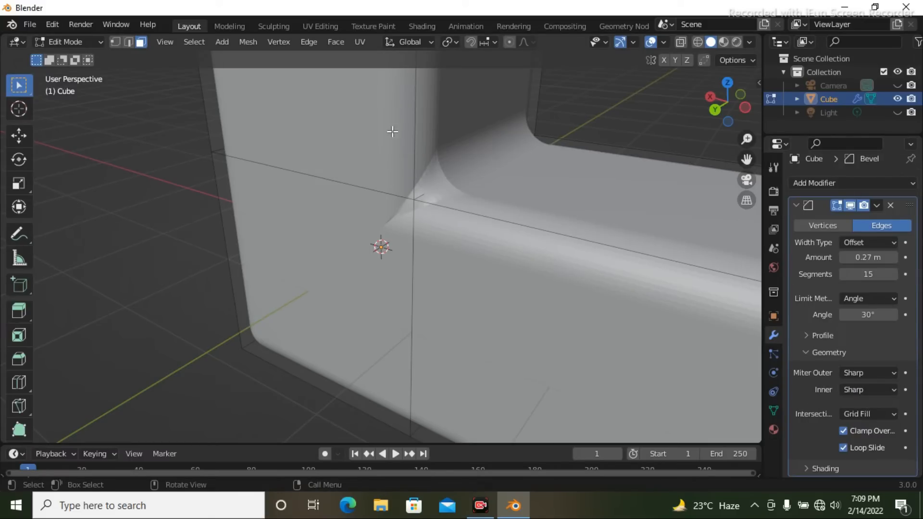
pyautogui.click(868, 372)
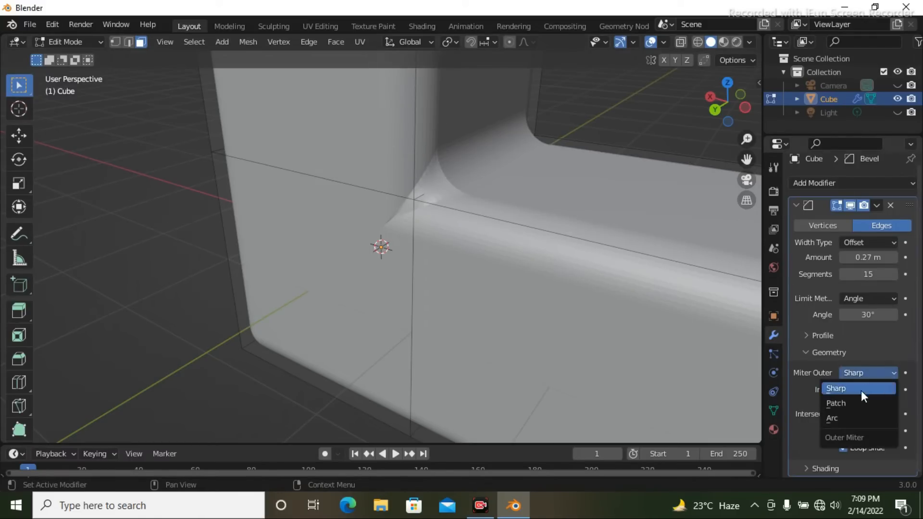
pyautogui.click(855, 401)
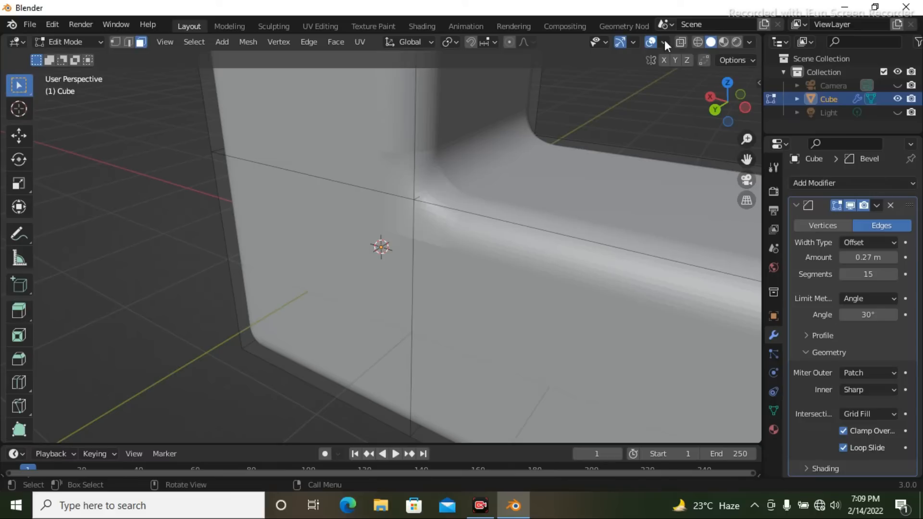
pyautogui.click(699, 42)
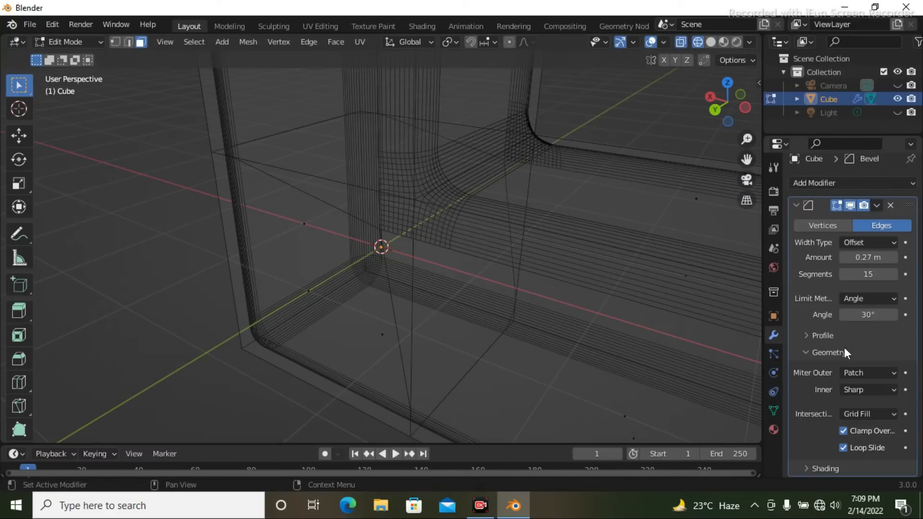
# Set the bevel's outer miter to Arc and examine the corner in wireframe and solid shading
pyautogui.click(866, 371)
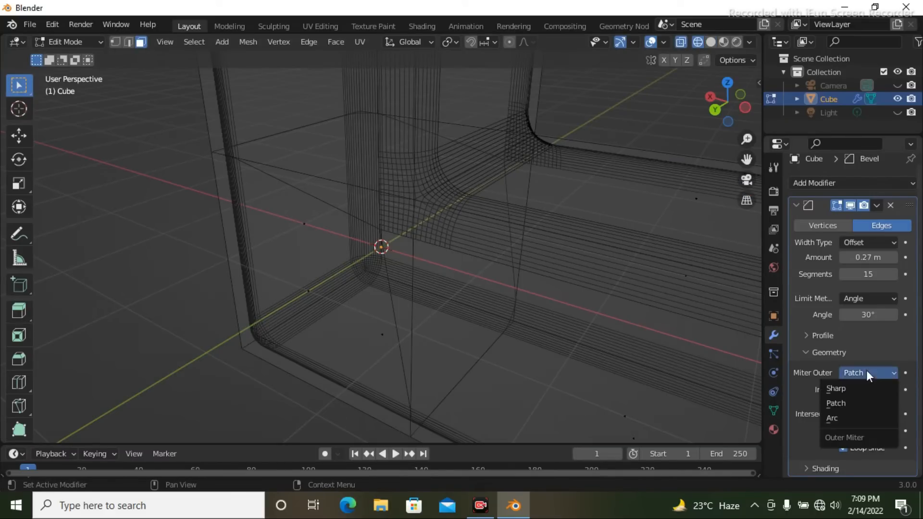
pyautogui.click(849, 415)
pyautogui.moveTo(546, 210); pyautogui.dragTo(529, 224, button='middle')
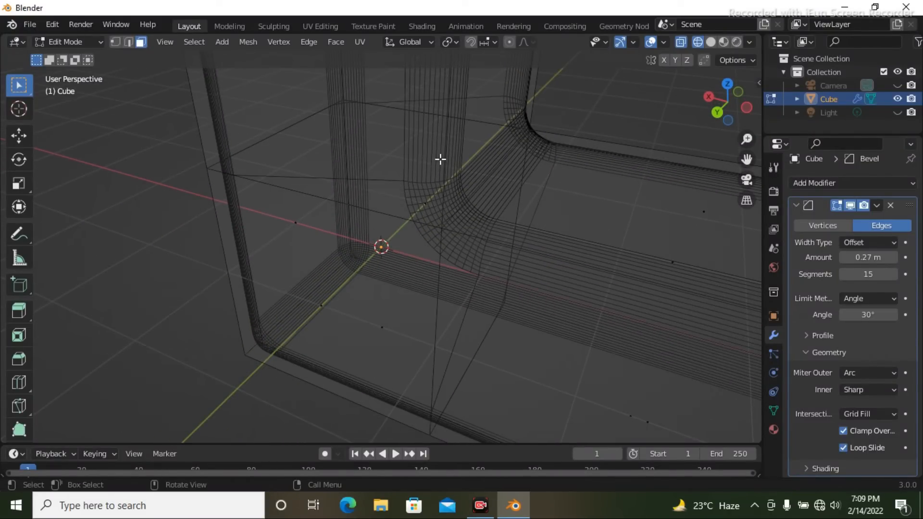
pyautogui.click(710, 41)
pyautogui.moveTo(561, 216)
pyautogui.mouseDown(button='middle')
pyautogui.moveTo(462, 248)
pyautogui.moveTo(556, 243)
pyautogui.mouseUp(button='middle')
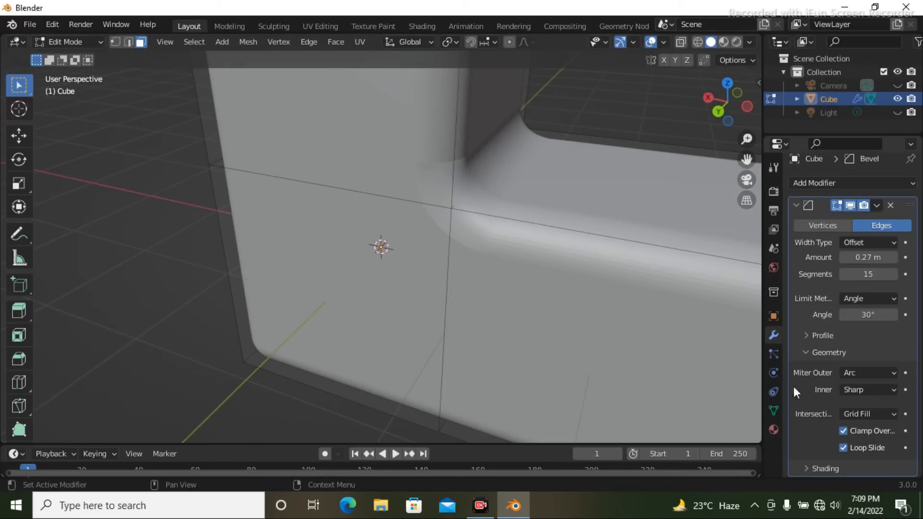
# Return the bevel's outer miter to Sharp and switch the viewport back to wireframe
pyautogui.click(872, 371)
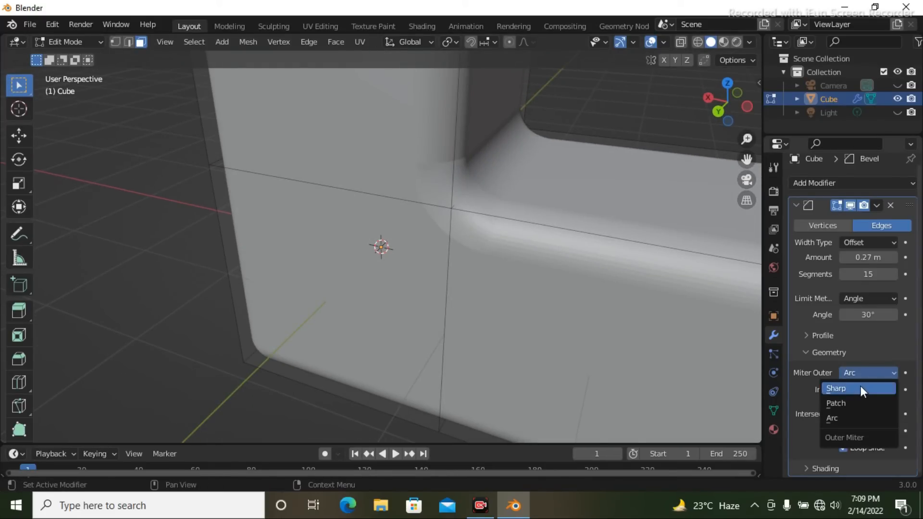
pyautogui.click(860, 384)
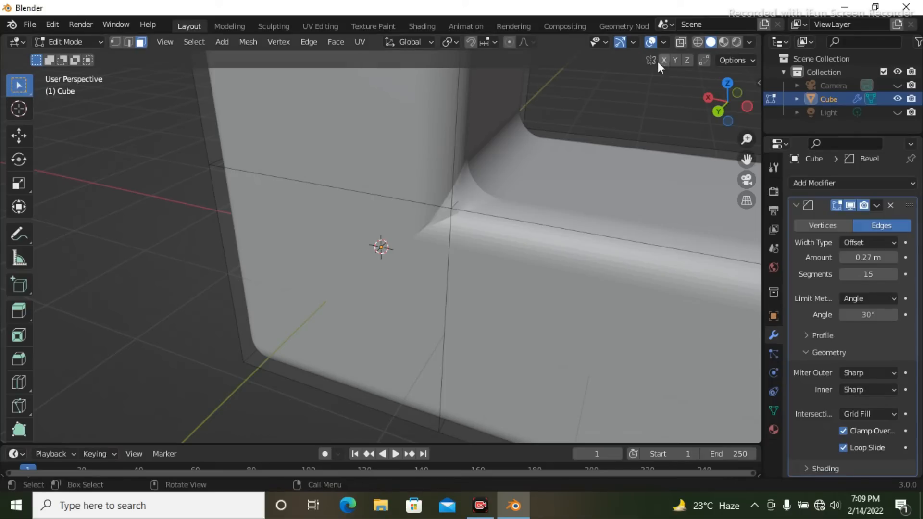
pyautogui.click(697, 42)
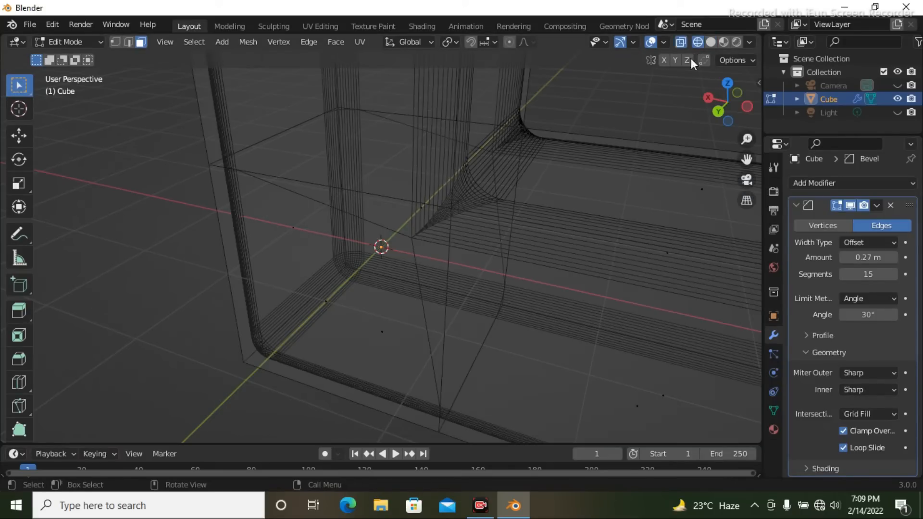
# Set the bevel's inner miter to Arc and examine the corner topology in wireframe
pyautogui.click(875, 385)
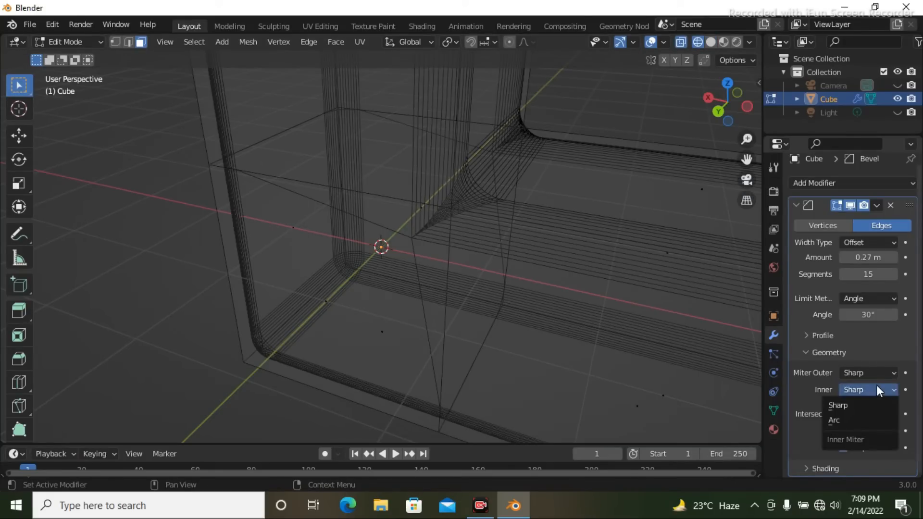
pyautogui.click(856, 419)
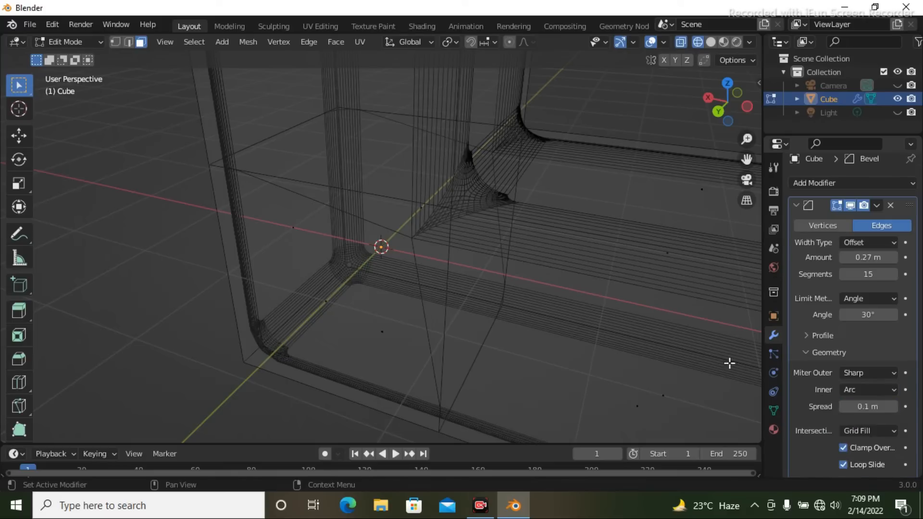
pyautogui.moveTo(610, 261); pyautogui.dragTo(490, 243, button='middle')
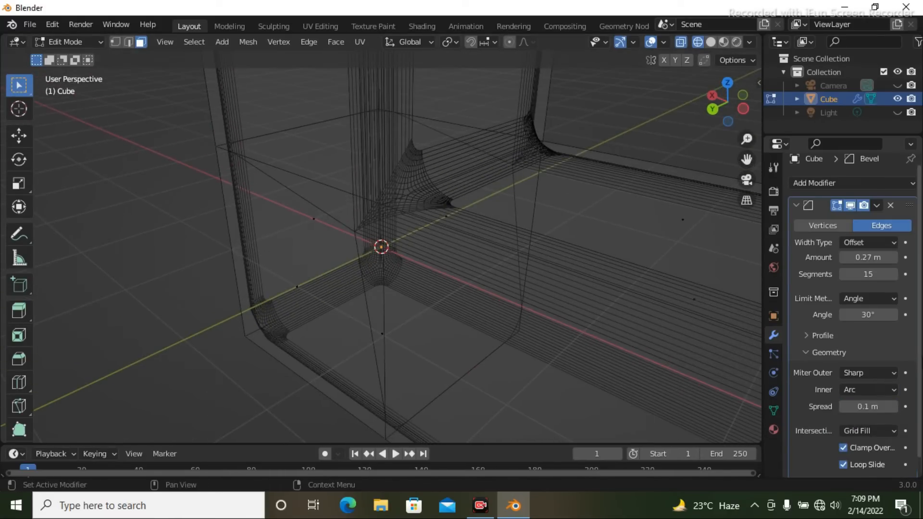
# With the inner miter at Arc, try the Patch outer miter, set the outer miter to Arc, and examine the corner
pyautogui.click(857, 371)
pyautogui.click(853, 400)
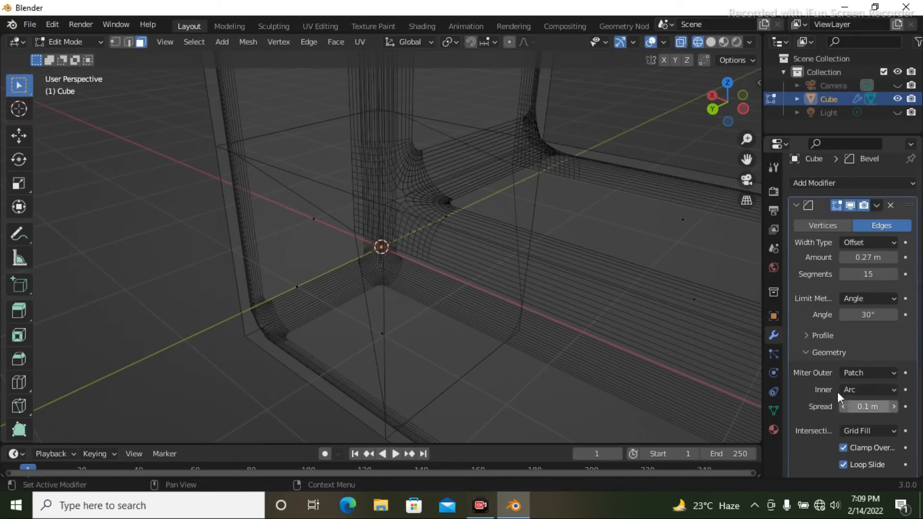
pyautogui.click(858, 373)
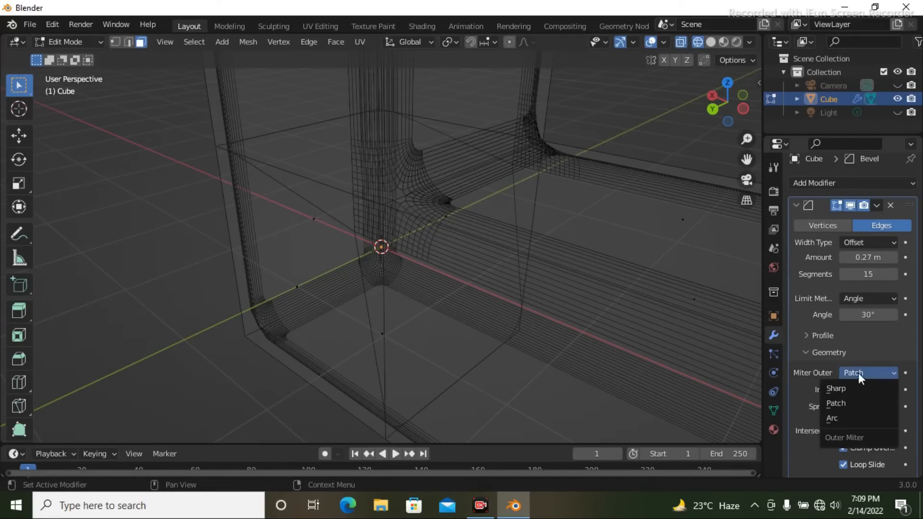
pyautogui.click(843, 412)
pyautogui.moveTo(653, 254); pyautogui.dragTo(589, 212, button='middle')
pyautogui.moveTo(401, 192); pyautogui.dragTo(431, 231, button='middle')
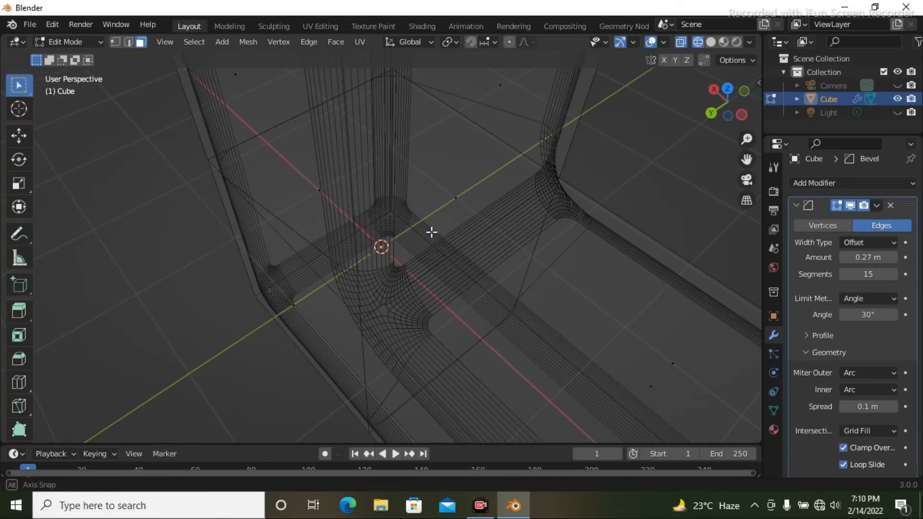
pyautogui.moveTo(399, 249); pyautogui.dragTo(394, 284)
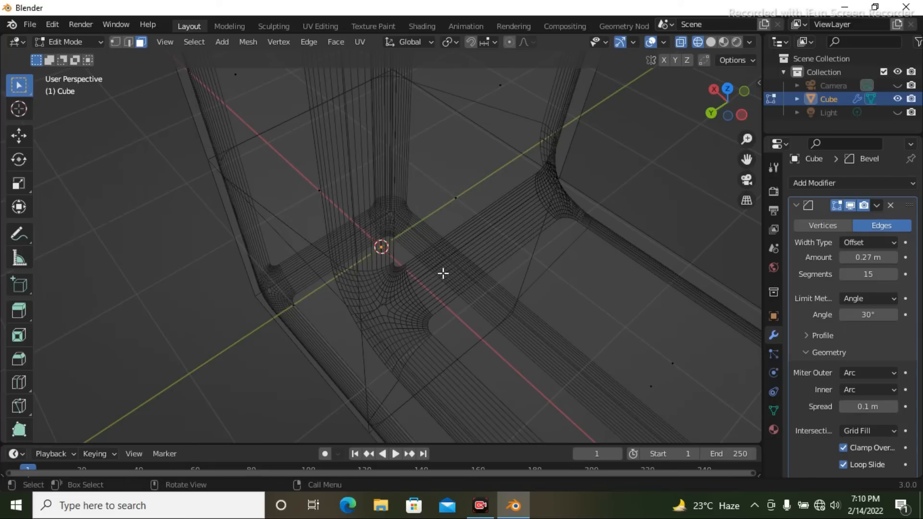
pyautogui.moveTo(435, 304); pyautogui.dragTo(399, 366)
# Return the bevel's inner miter to Sharp and examine the corner of the L-shaped block in wireframe
pyautogui.click(862, 387)
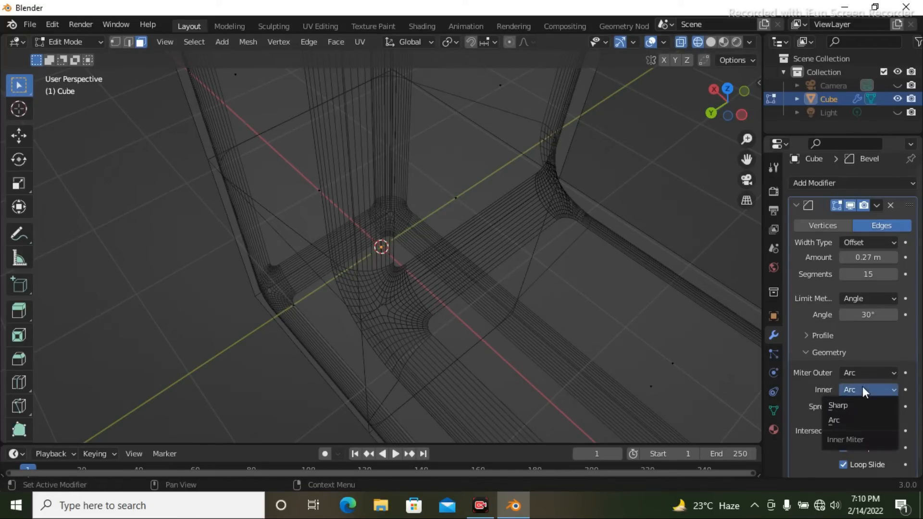
pyautogui.click(857, 405)
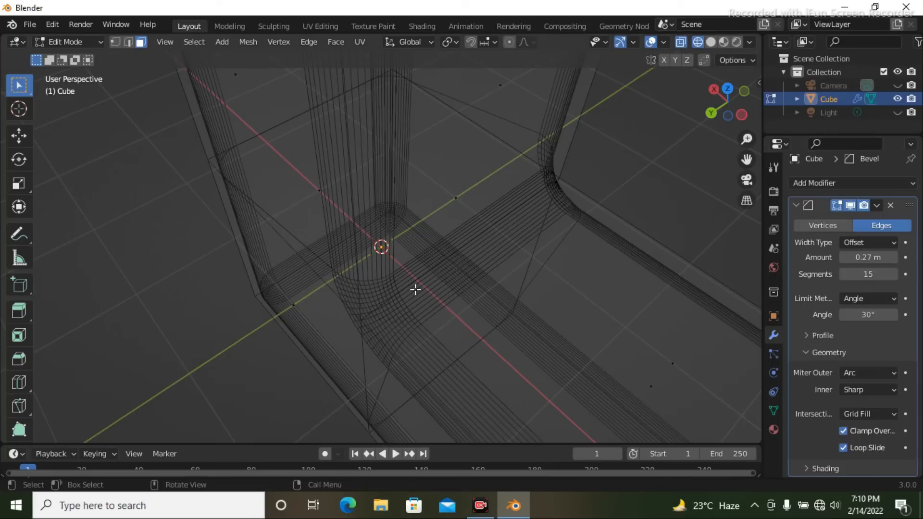
pyautogui.moveTo(506, 316); pyautogui.dragTo(521, 275, button='middle')
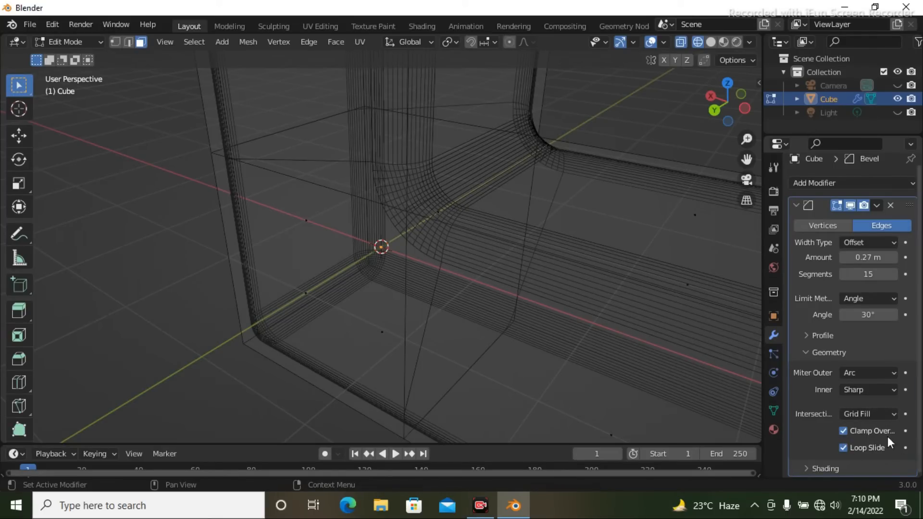
pyautogui.moveTo(607, 352); pyautogui.dragTo(605, 323, button='middle')
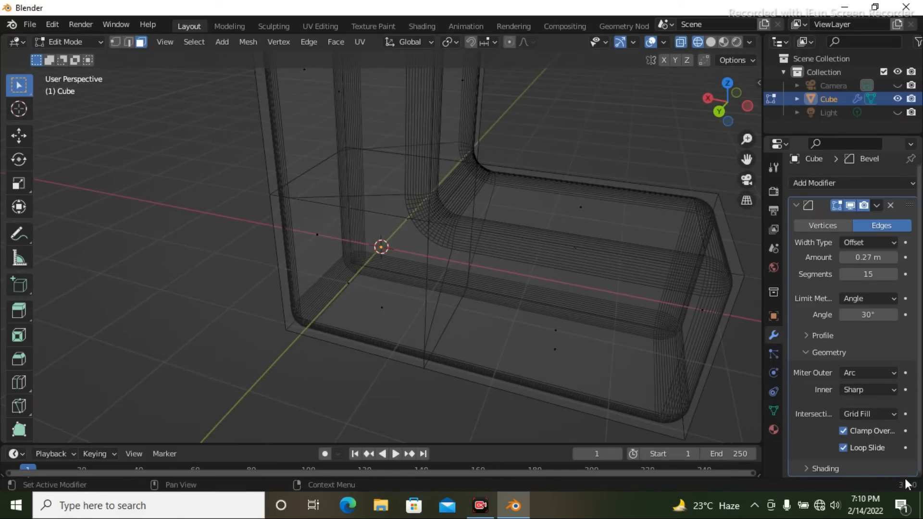
# View the block in solid shading and show the bevel's Shading options in place of its Geometry options
pyautogui.click(808, 353)
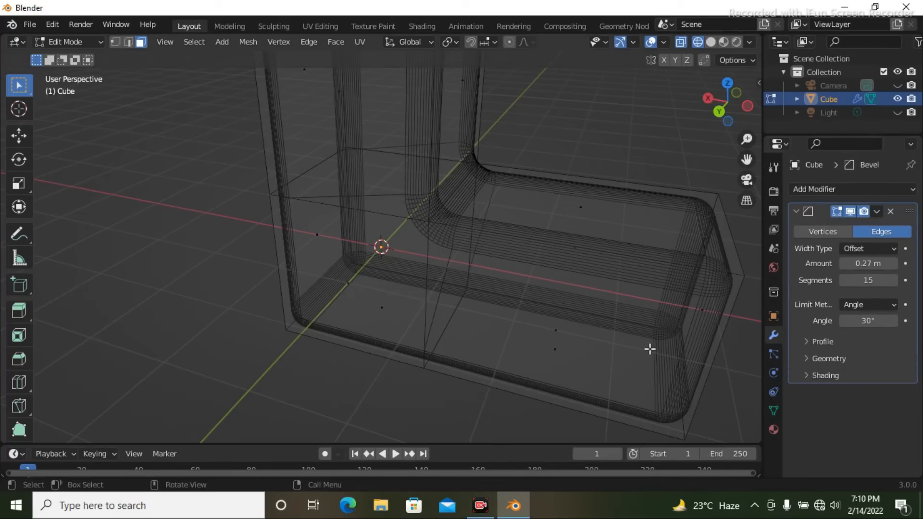
pyautogui.click(710, 42)
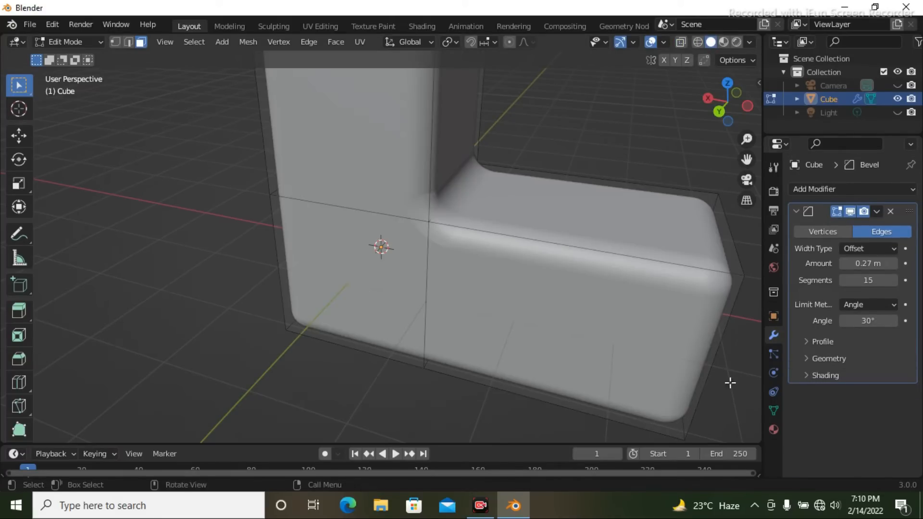
pyautogui.click(811, 376)
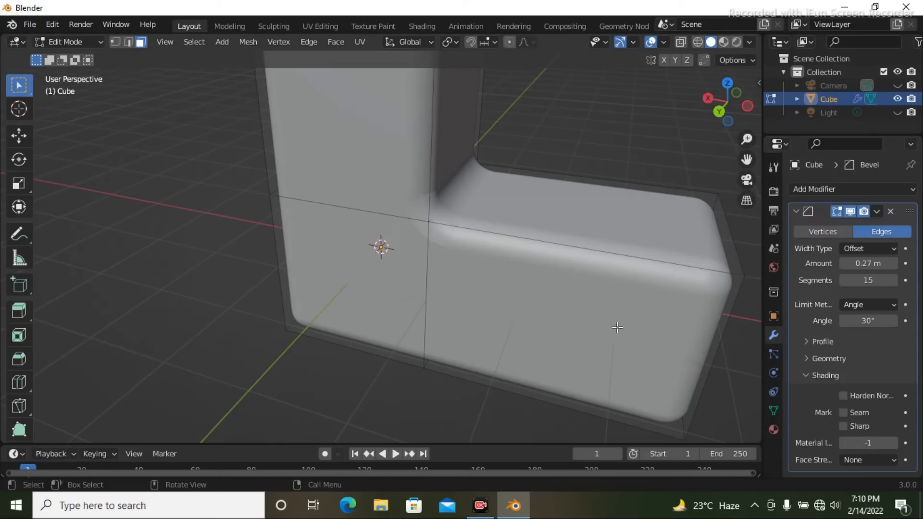
pyautogui.scroll(-3, 614, 325)
pyautogui.moveTo(546, 325); pyautogui.dragTo(639, 312, button='middle')
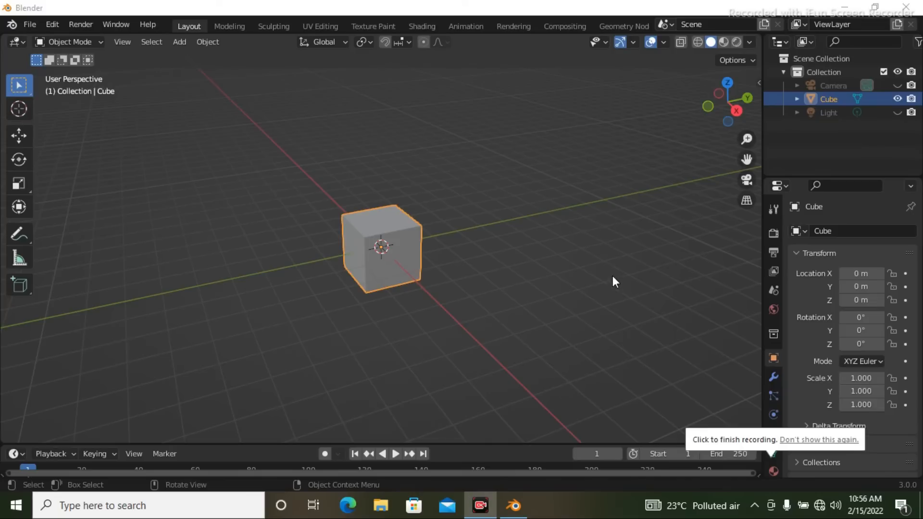
# Add a Bevel modifier to the default cube in the new scene
pyautogui.moveTo(593, 318); pyautogui.dragTo(559, 351, button='middle')
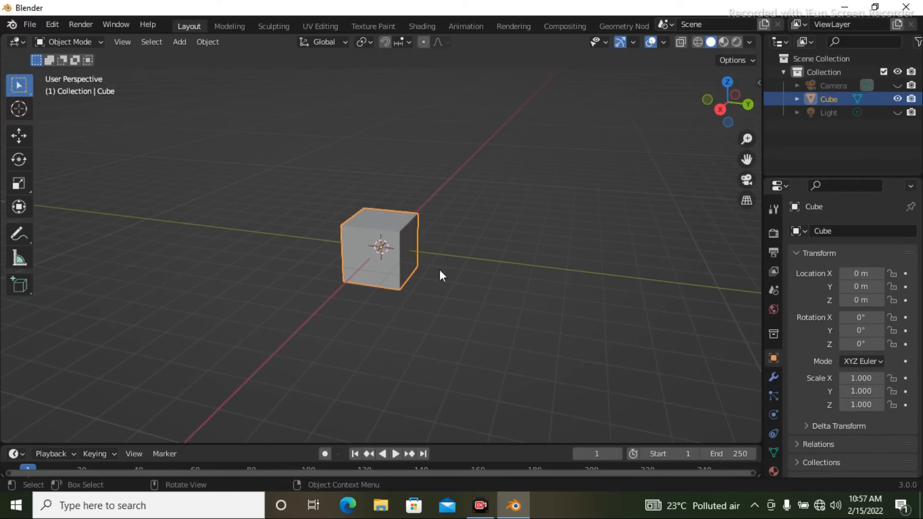
pyautogui.moveTo(460, 283); pyautogui.dragTo(611, 336, button='middle')
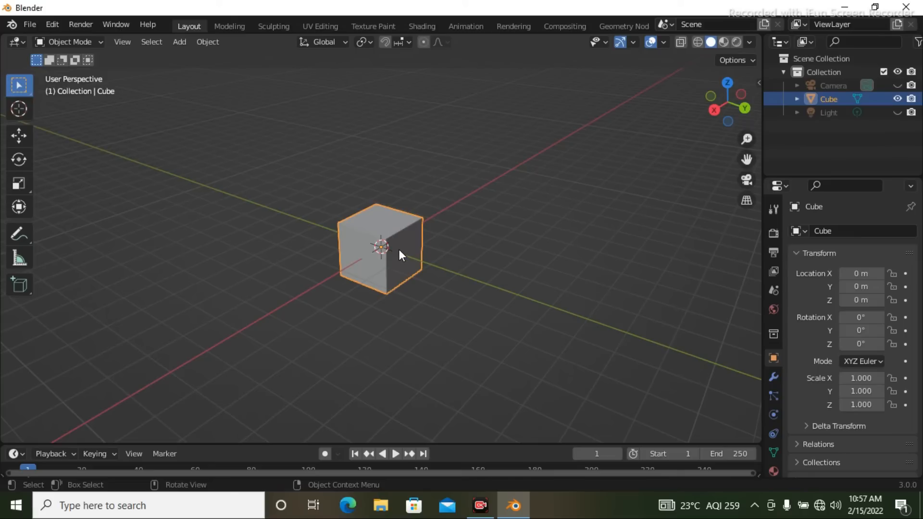
pyautogui.click(775, 376)
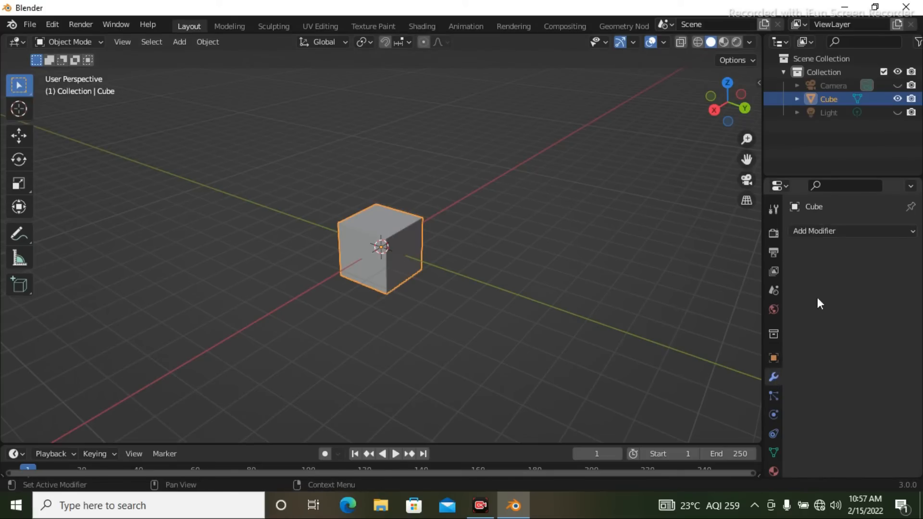
pyautogui.click(827, 232)
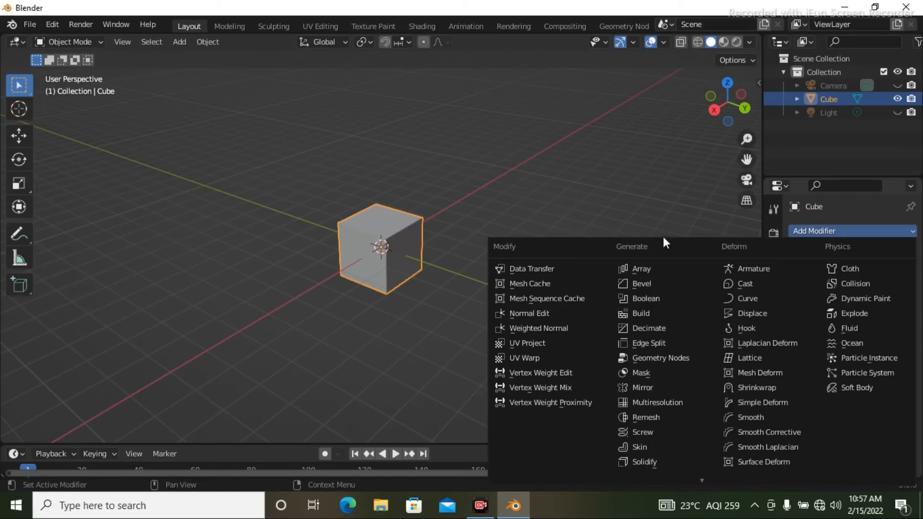
pyautogui.click(644, 283)
pyautogui.scroll(3, 440, 263)
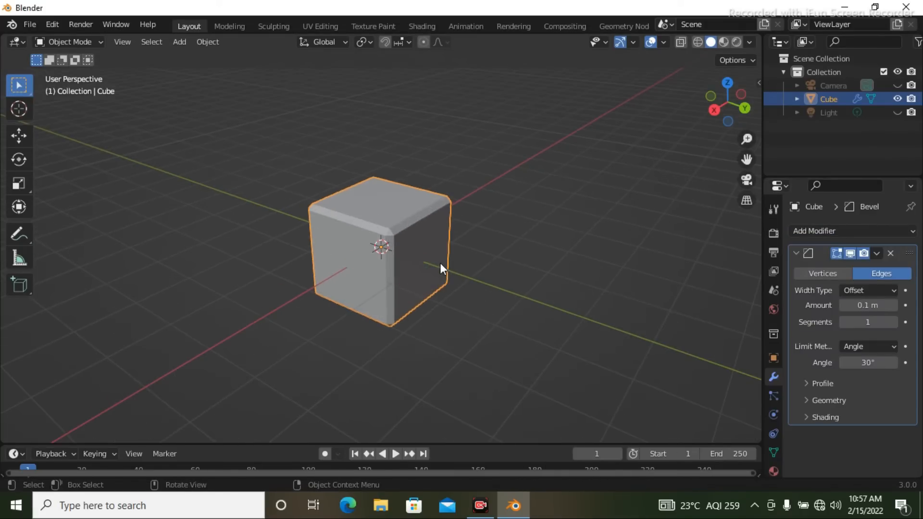
pyautogui.scroll(-1, 484, 286)
pyautogui.scroll(3, 483, 285)
pyautogui.scroll(1, 483, 287)
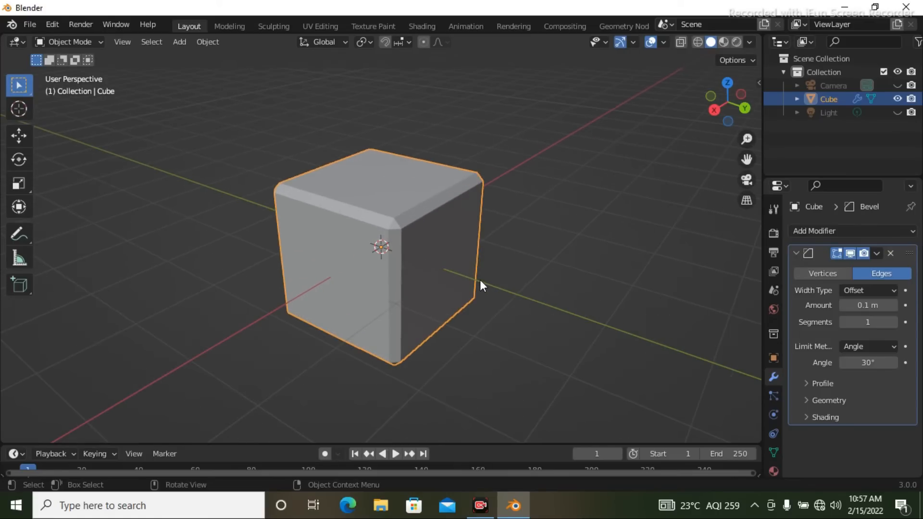
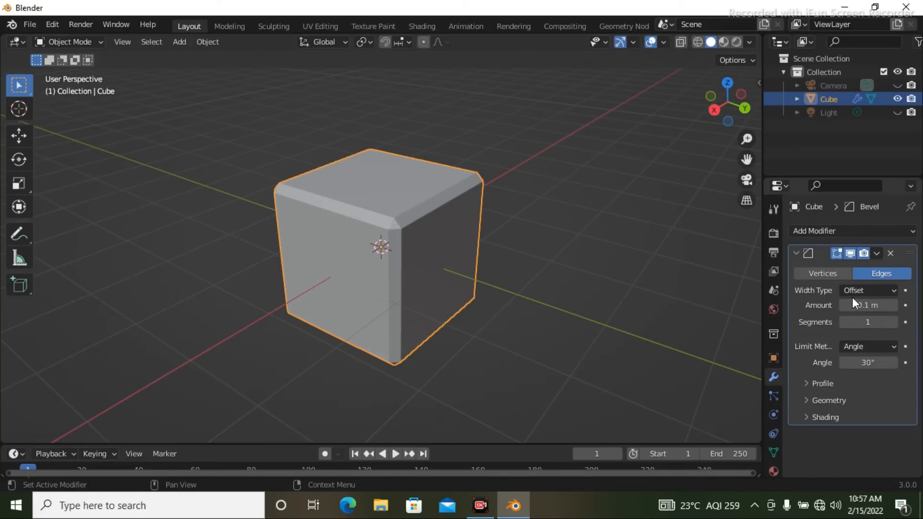
# Set the bevel amount to 0.28 m and its segments to 3
pyautogui.moveTo(864, 306); pyautogui.dragTo(872, 323)
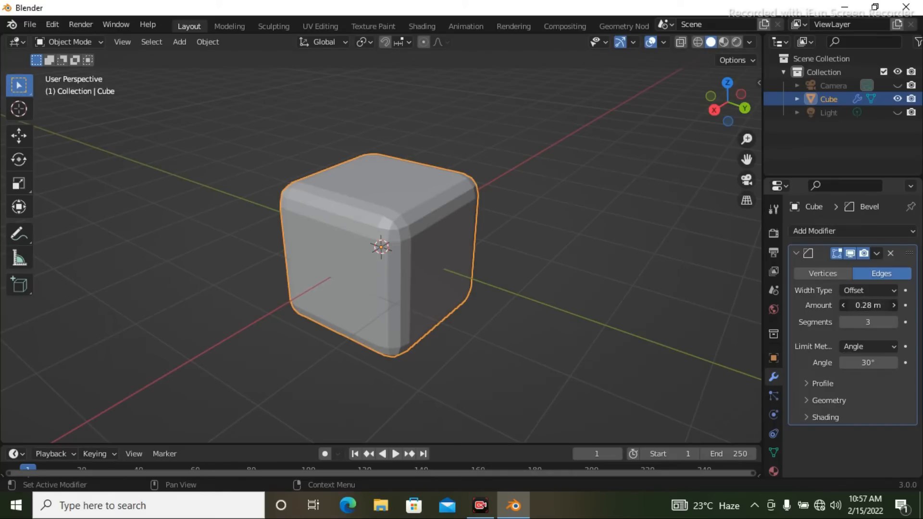
pyautogui.click(864, 306)
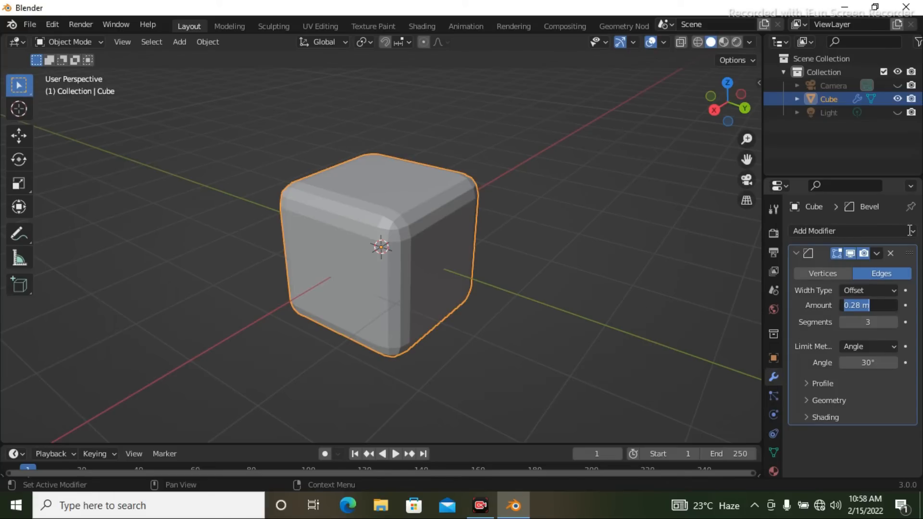
pyautogui.click(774, 377)
# Add an Array modifier to the bevelled cube with a count of 3, collapsing the Bevel settings
pyautogui.click(836, 231)
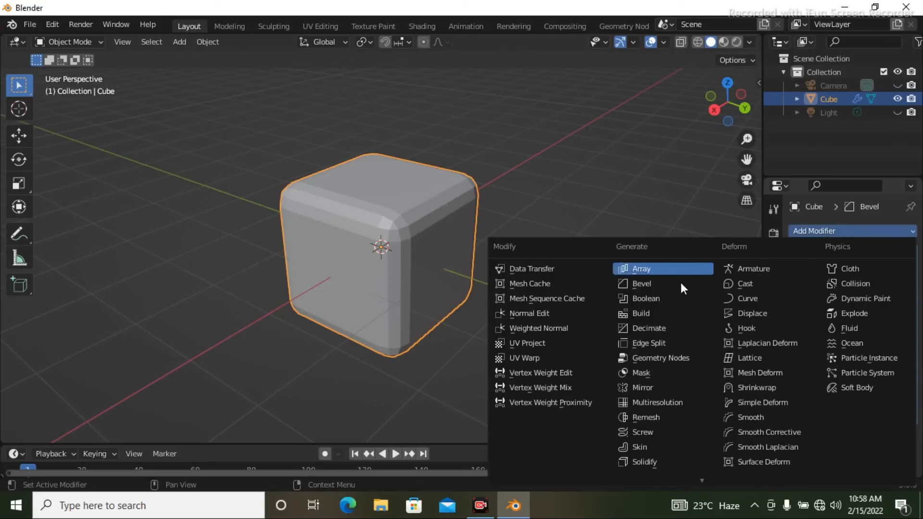
pyautogui.click(654, 268)
pyautogui.moveTo(642, 300); pyautogui.dragTo(607, 288, button='middle')
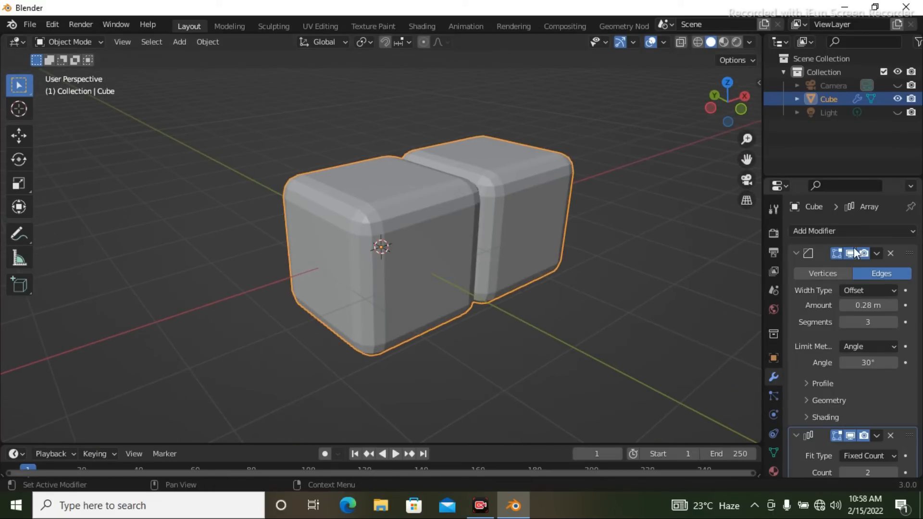
pyautogui.click(795, 253)
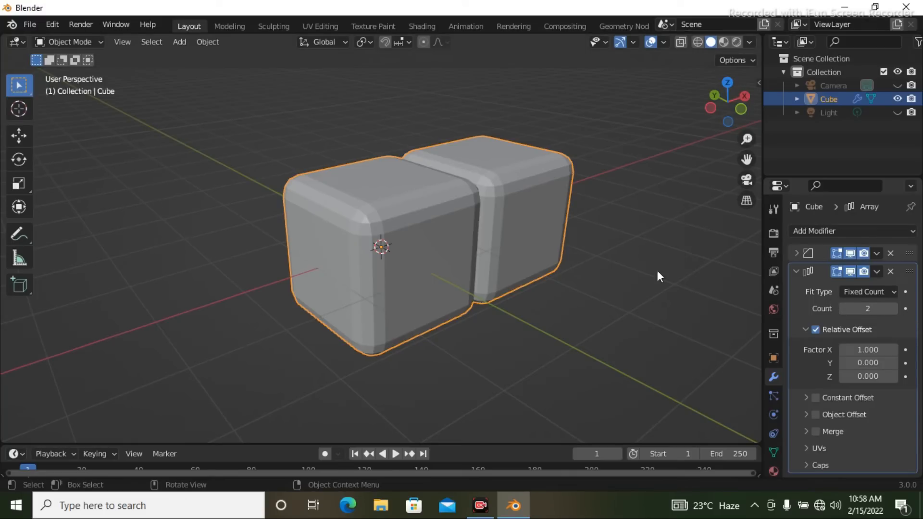
pyautogui.click(894, 308)
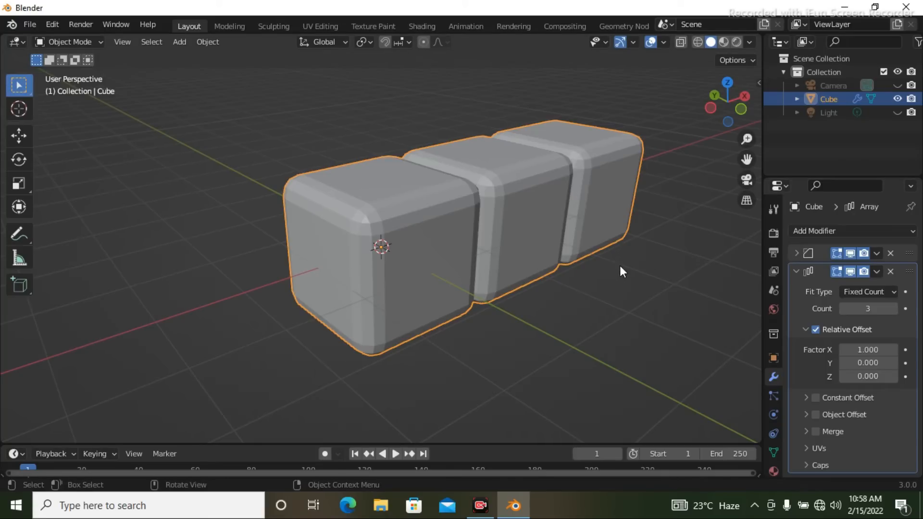
# Duplicate the Array modifier
pyautogui.click(877, 271)
pyautogui.click(877, 272)
pyautogui.click(878, 272)
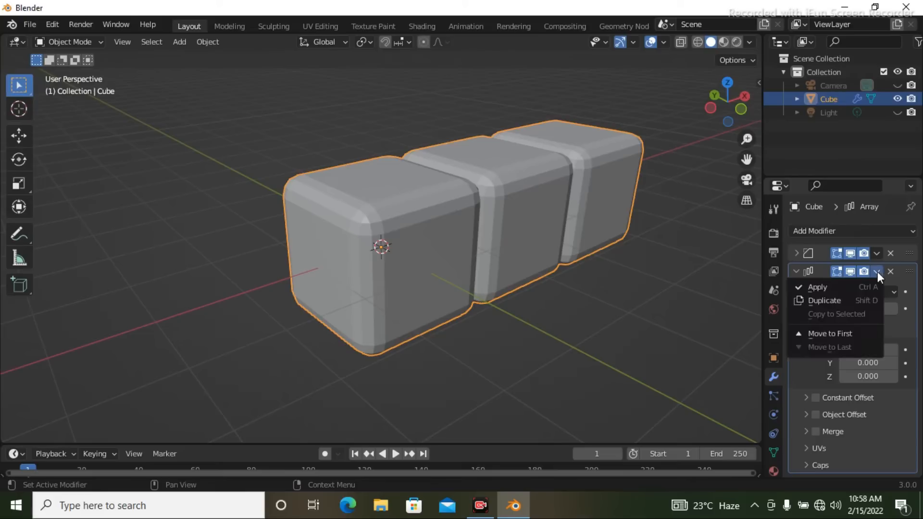
pyautogui.click(844, 299)
pyautogui.scroll(-3, 673, 290)
pyautogui.moveTo(664, 290); pyautogui.dragTo(650, 296, button='middle')
pyautogui.scroll(-2, 870, 339)
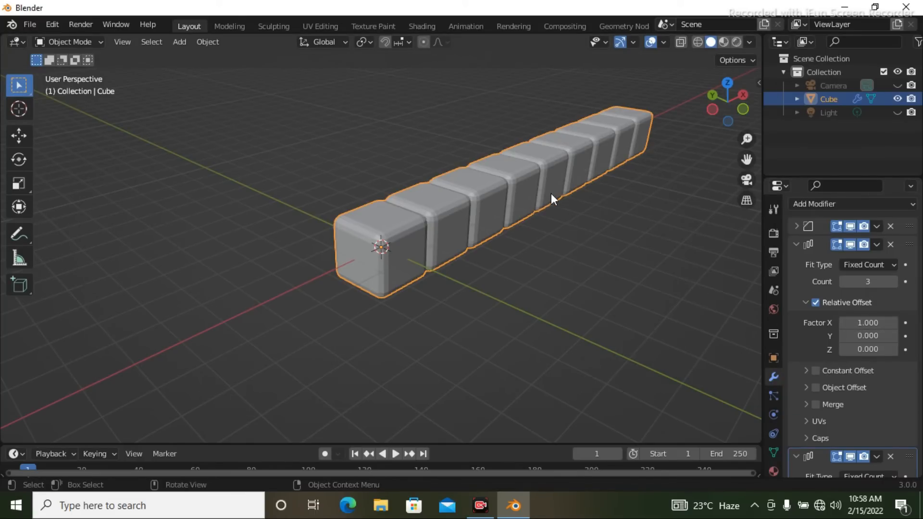
# Set the first Array modifier's relative offset factors to 0 on X and 1 on Y
pyautogui.click(871, 323)
pyautogui.moveTo(871, 323); pyautogui.dragTo(829, 323)
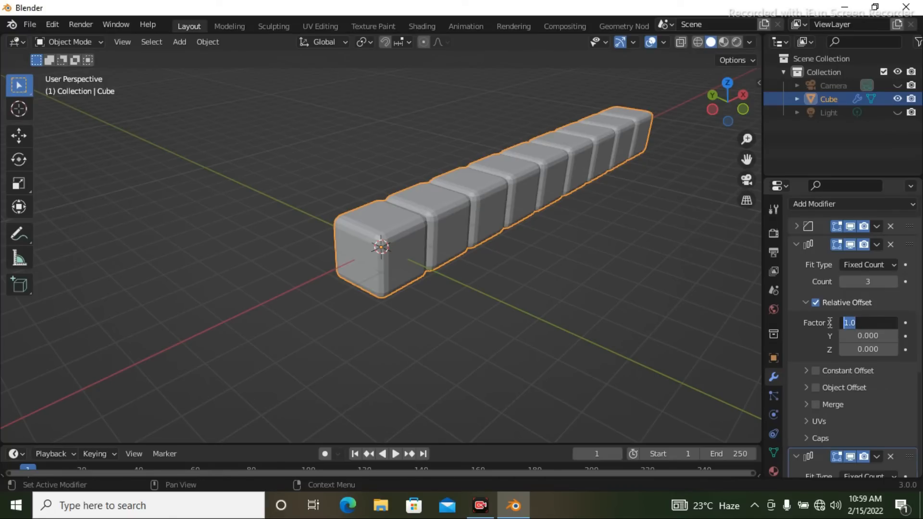
pyautogui.write('0')
pyautogui.press('Return')
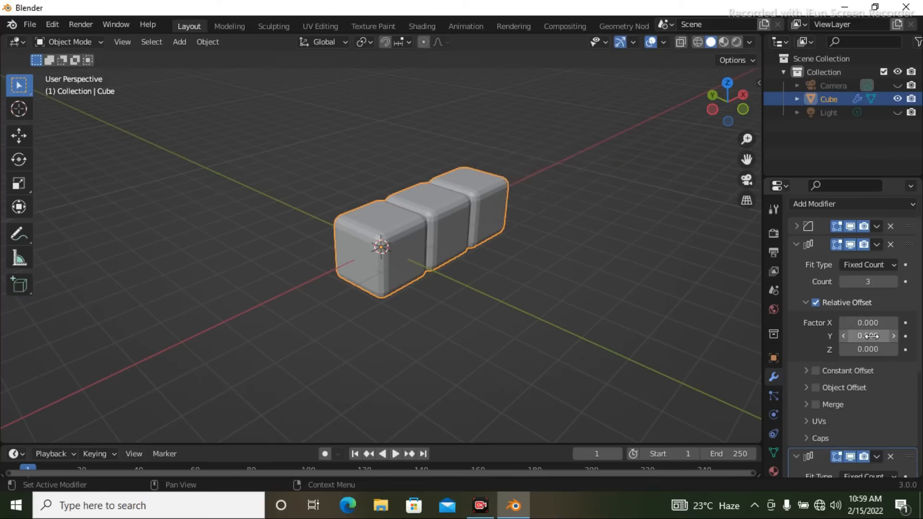
pyautogui.click(874, 335)
pyautogui.write('1')
pyautogui.press('Return')
pyautogui.moveTo(558, 284); pyautogui.dragTo(516, 263, button='middle')
pyautogui.scroll(3, 529, 298)
pyautogui.scroll(-4, 564, 307)
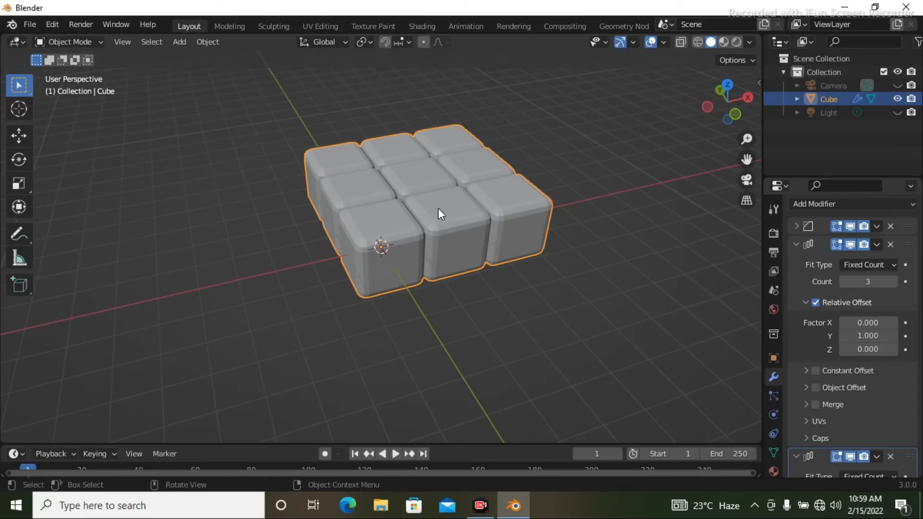
# Collapse the first Array modifier's settings and duplicate the second Array modifier
pyautogui.click(796, 244)
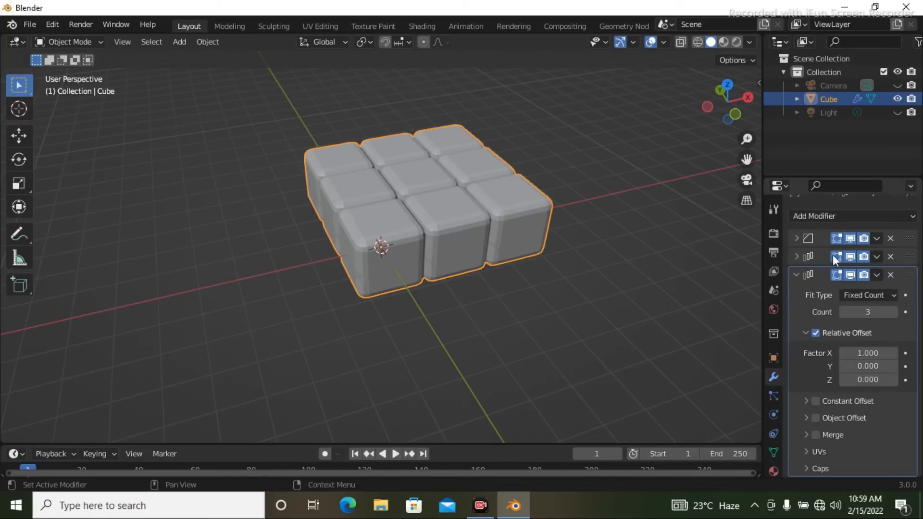
pyautogui.click(876, 274)
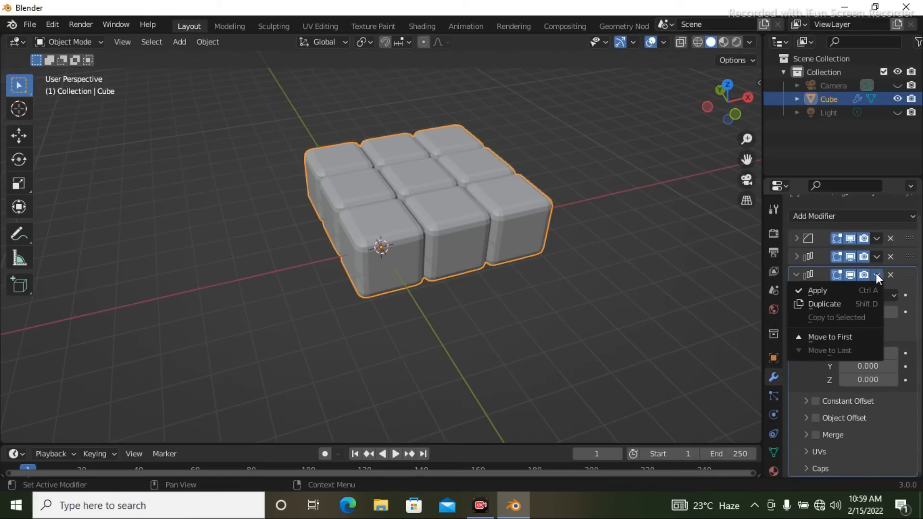
pyautogui.click(847, 302)
pyautogui.moveTo(686, 295)
pyautogui.mouseDown(button='middle')
pyautogui.moveTo(656, 292)
pyautogui.moveTo(696, 299)
pyautogui.moveTo(700, 289)
pyautogui.mouseUp(button='middle')
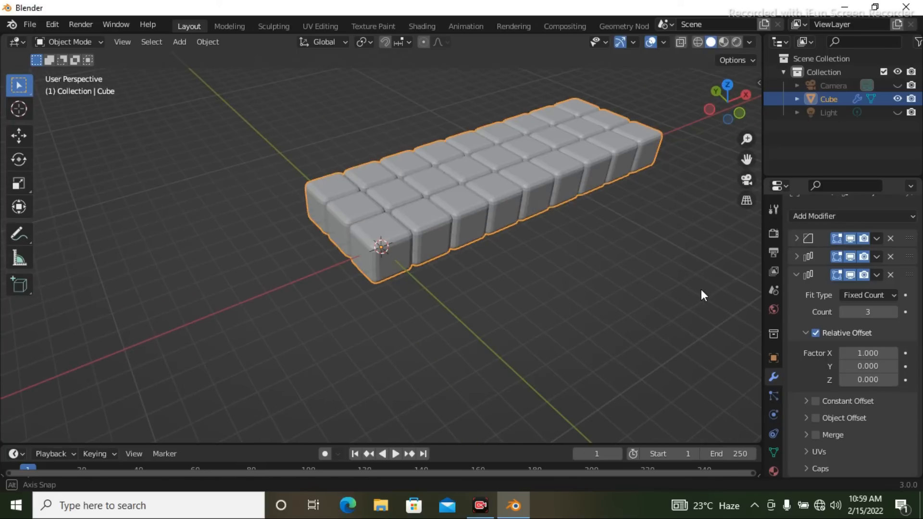
# Set the middle Array modifier's relative offset factor to 1.0 on Z
pyautogui.doubleClick(873, 354)
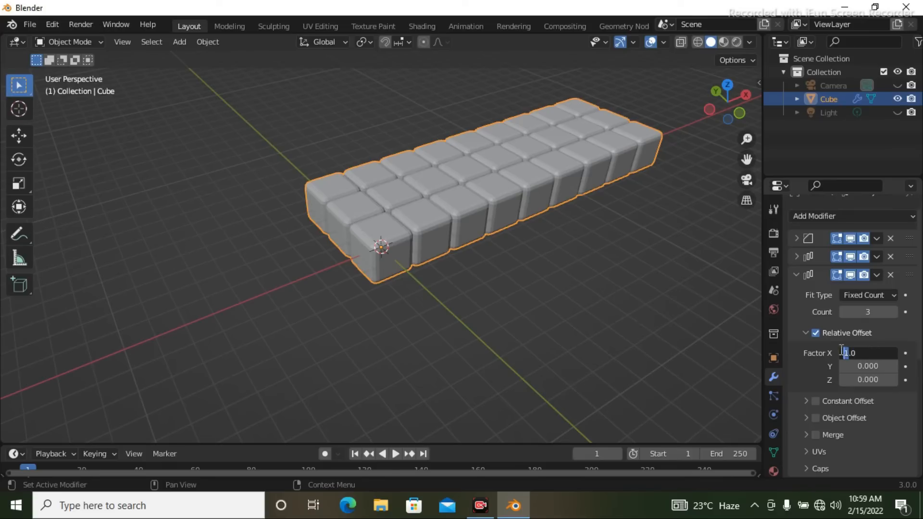
pyautogui.moveTo(861, 351); pyautogui.dragTo(835, 349)
pyautogui.doubleClick(869, 380)
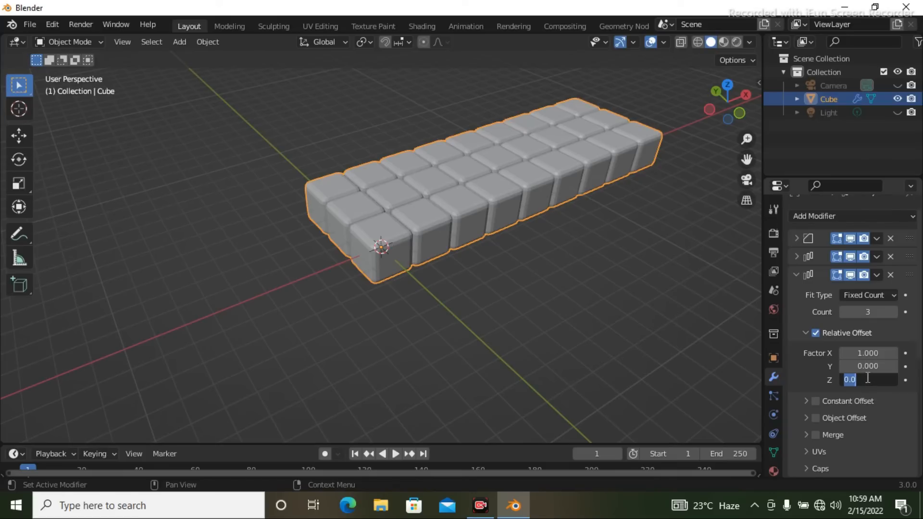
pyautogui.write('1.0')
pyautogui.press('Return')
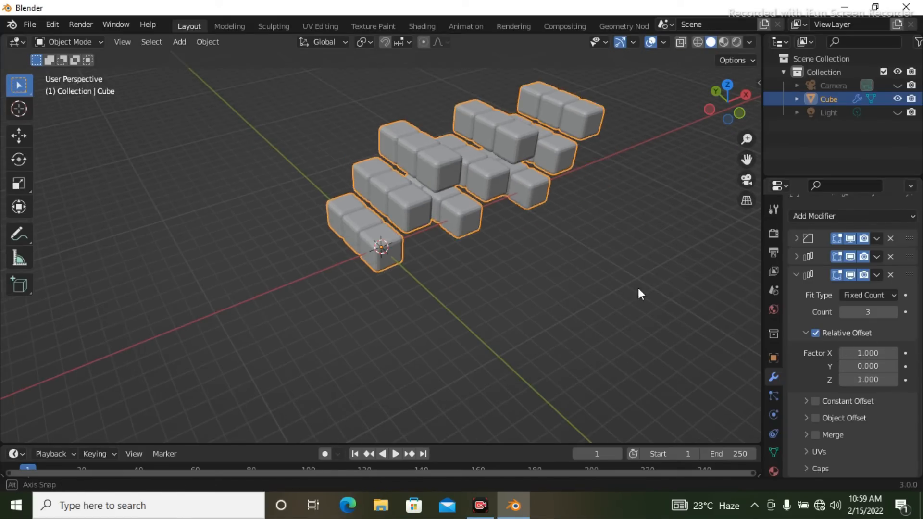
# Set the middle Array modifier's relative offset factor to 0 on X and collapse its settings
pyautogui.moveTo(638, 294); pyautogui.dragTo(673, 303, button='middle')
pyautogui.doubleClick(880, 352)
pyautogui.write('1.0')
pyautogui.press('BackSpace')
pyautogui.press('BackSpace')
pyautogui.press('BackSpace')
pyautogui.write('0')
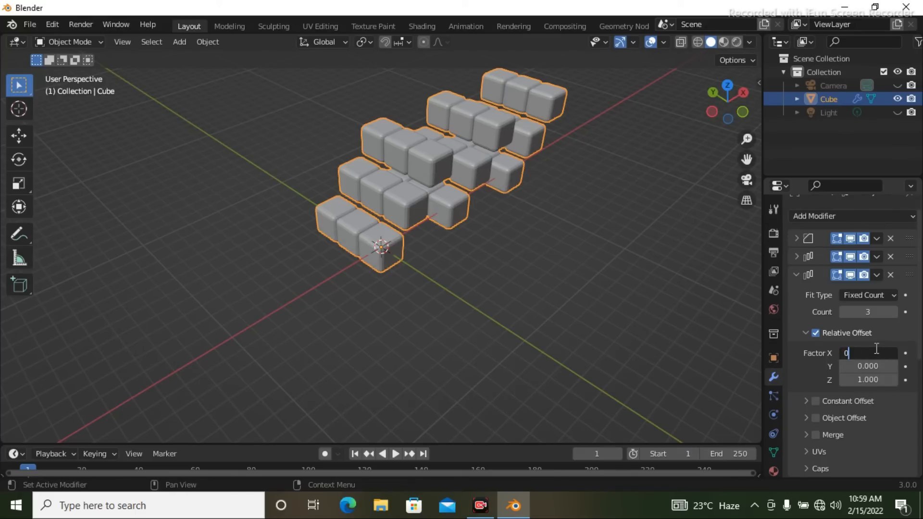
pyautogui.press('Return')
pyautogui.moveTo(560, 302); pyautogui.dragTo(486, 305, button='middle')
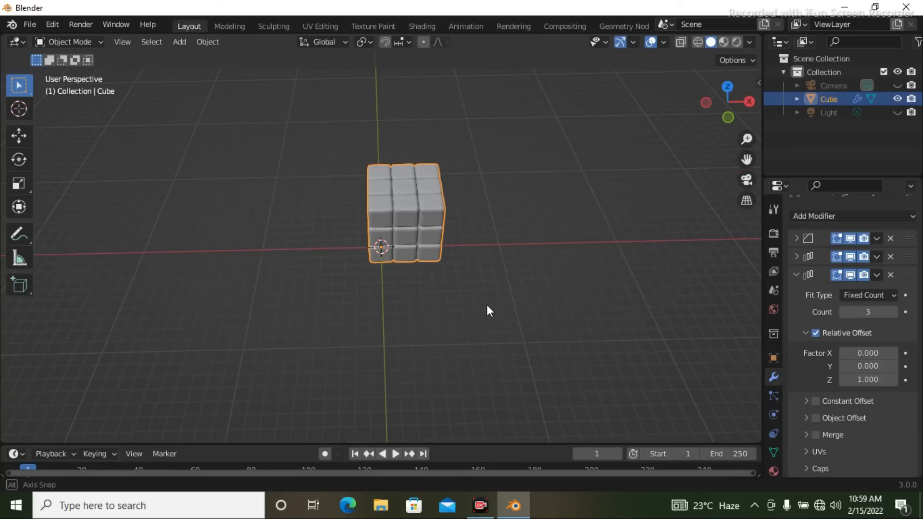
pyautogui.click(797, 274)
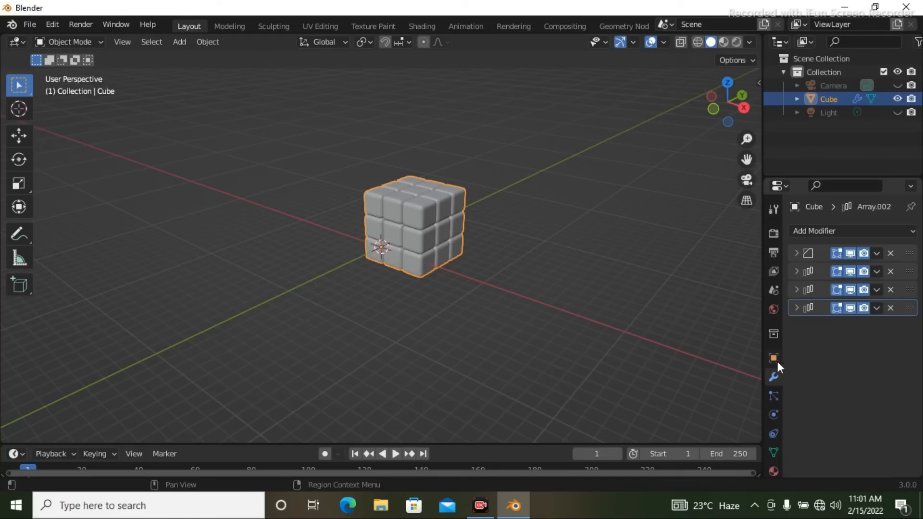
# Examine the Bevel modifier's Shading options, then collapse the modifier's settings
pyautogui.click(795, 253)
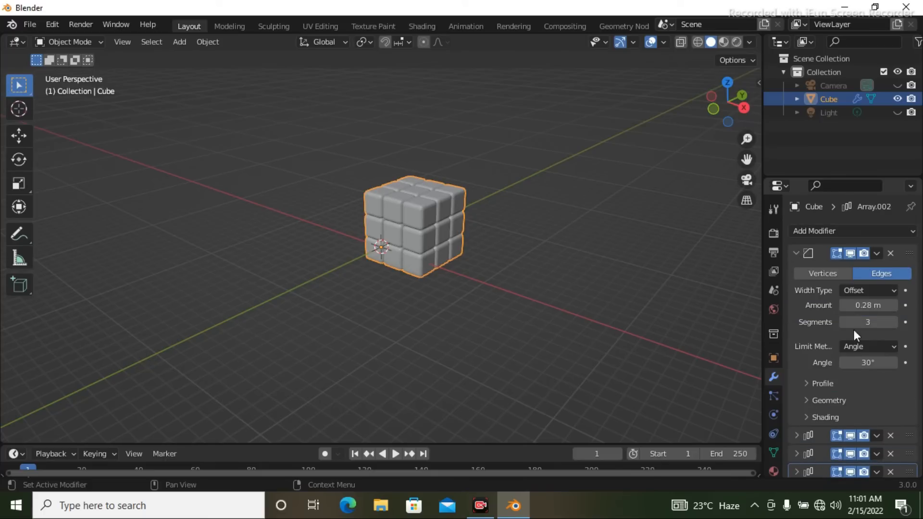
pyautogui.click(806, 414)
pyautogui.scroll(-5, 848, 377)
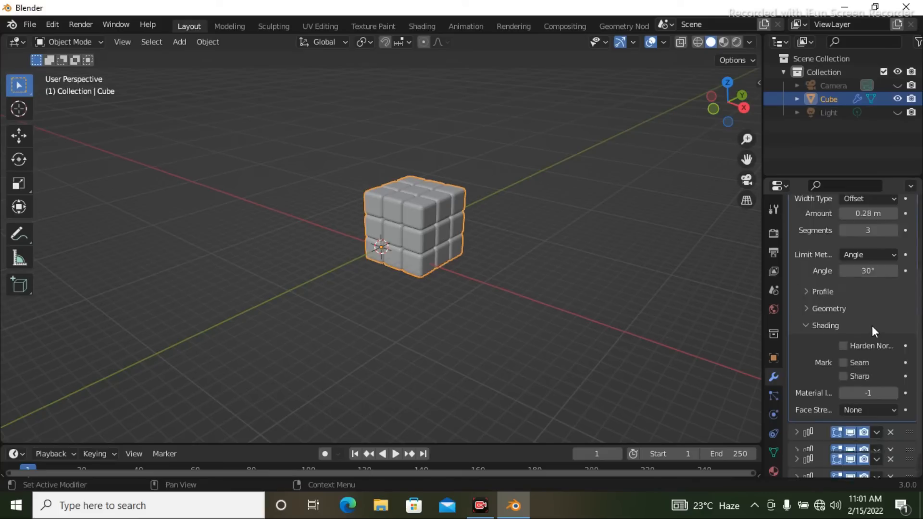
pyautogui.scroll(5, 871, 325)
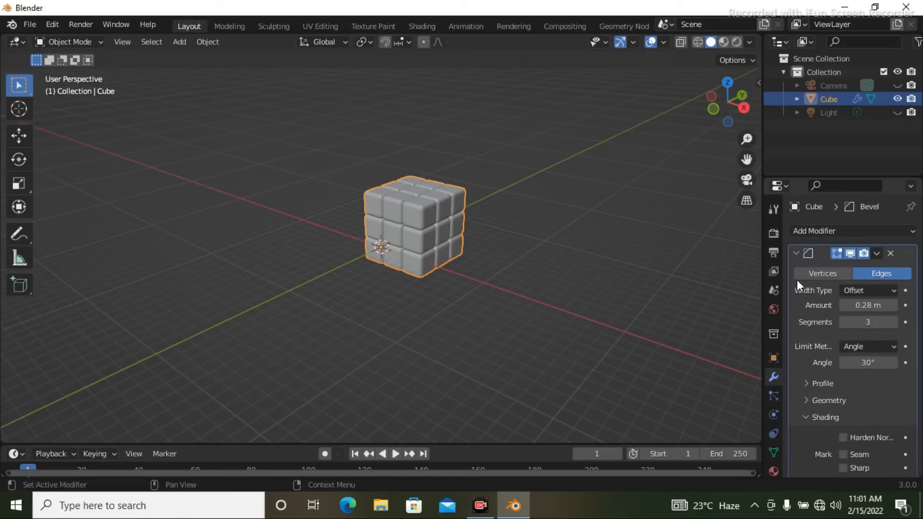
pyautogui.click(796, 252)
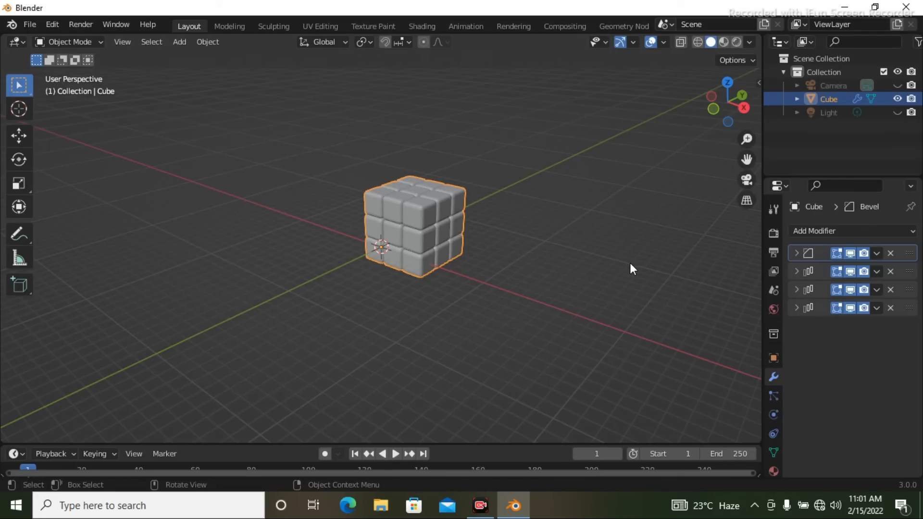
# Show the cube's material settings and switch the viewport shading to Material Preview
pyautogui.moveTo(663, 272); pyautogui.dragTo(593, 277, button='middle')
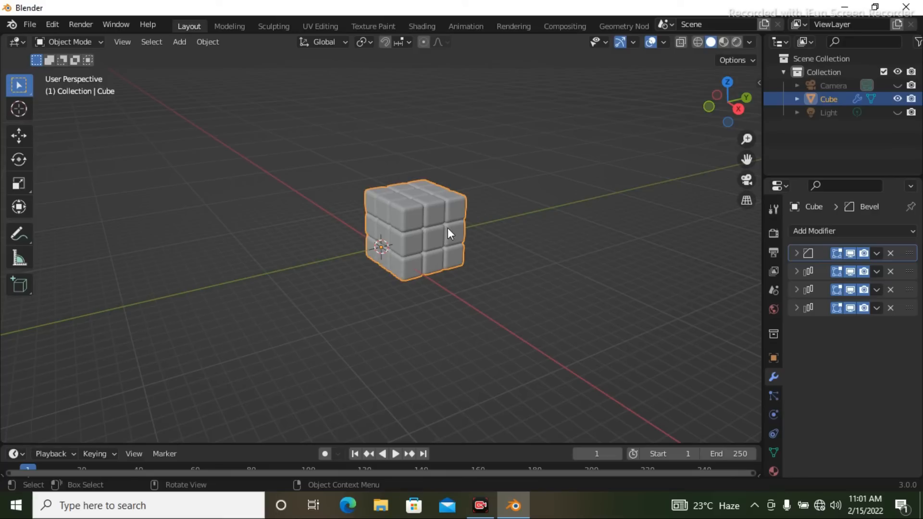
pyautogui.scroll(-2, 771, 385)
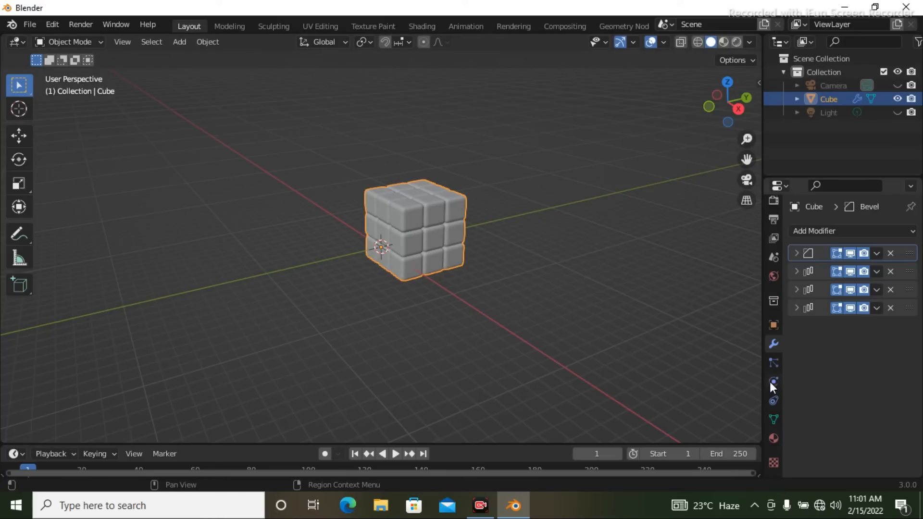
pyautogui.click(774, 435)
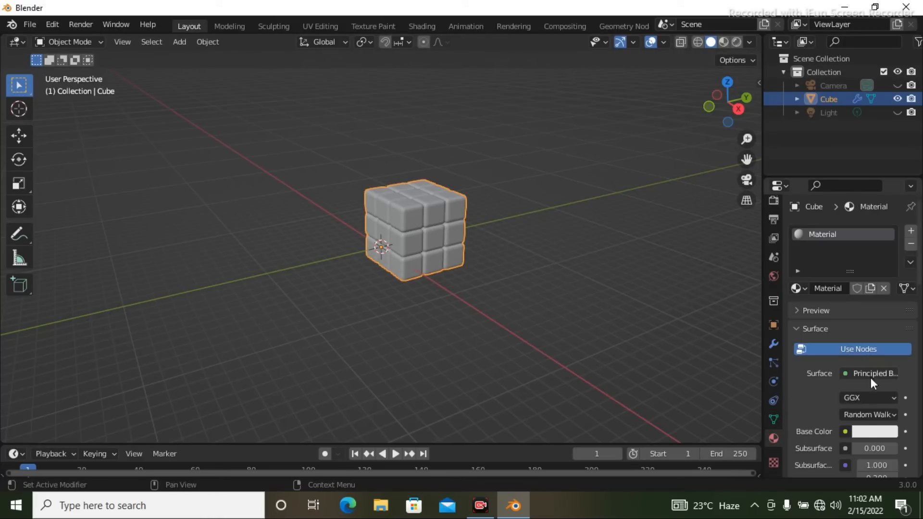
pyautogui.click(863, 430)
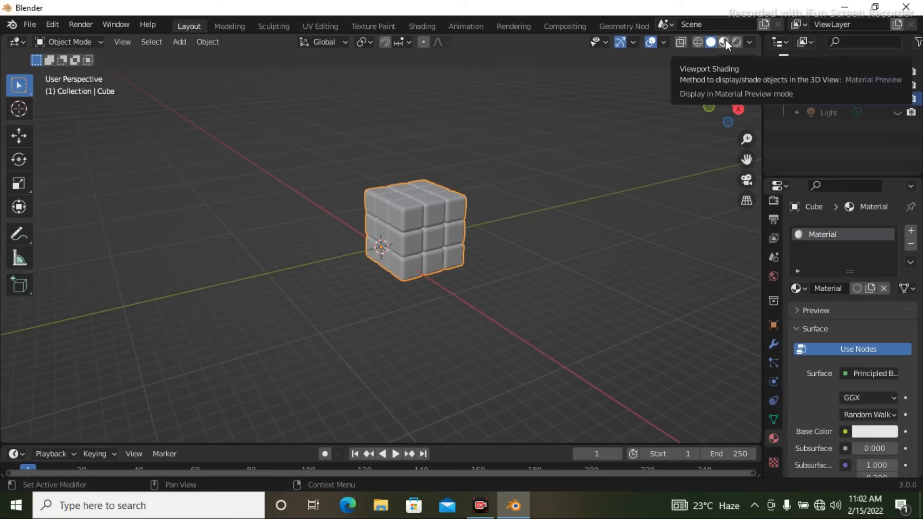
pyautogui.click(724, 42)
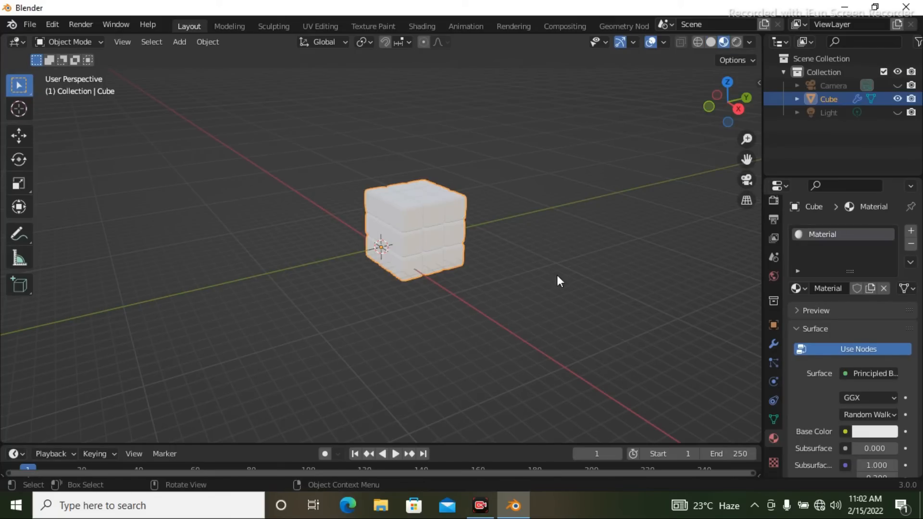
# Set the material's base color to pure red with hue 0.999, saturation 1.000 and value 1.000
pyautogui.click(883, 431)
pyautogui.moveTo(863, 290)
pyautogui.mouseDown()
pyautogui.moveTo(841, 245)
pyautogui.moveTo(777, 281)
pyautogui.moveTo(793, 322)
pyautogui.moveTo(860, 324)
pyautogui.moveTo(833, 336)
pyautogui.mouseUp()
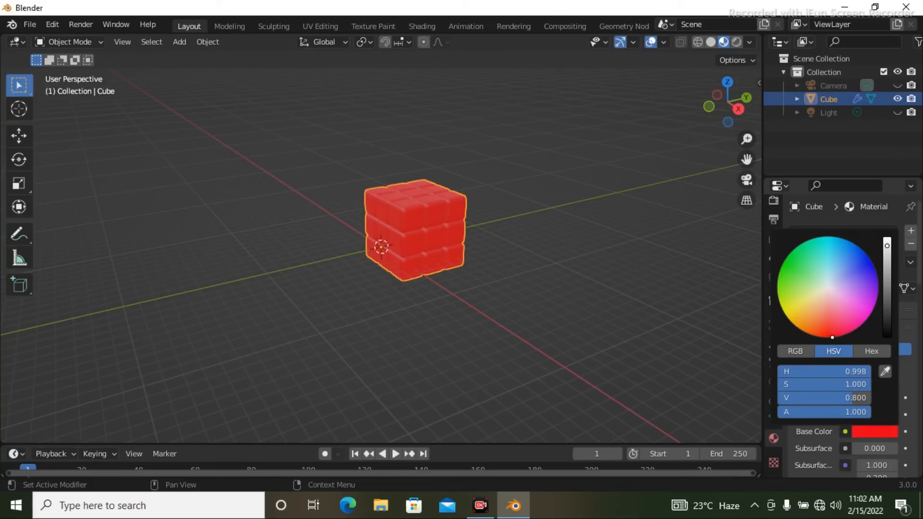
pyautogui.moveTo(887, 246); pyautogui.dragTo(887, 240)
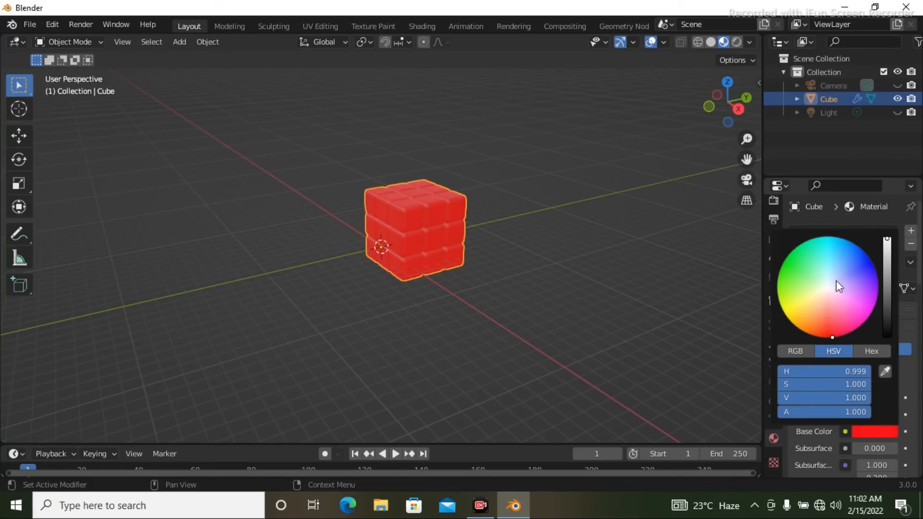
pyautogui.scroll(5, 649, 318)
pyautogui.moveTo(675, 316); pyautogui.dragTo(630, 315, button='middle')
pyautogui.scroll(-4, 595, 312)
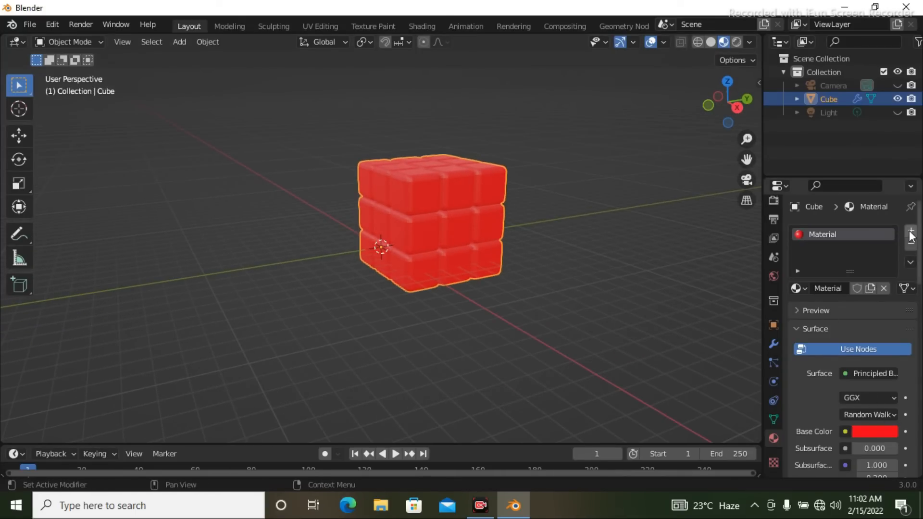
# Rename the cube's material as "red"
pyautogui.doubleClick(843, 234)
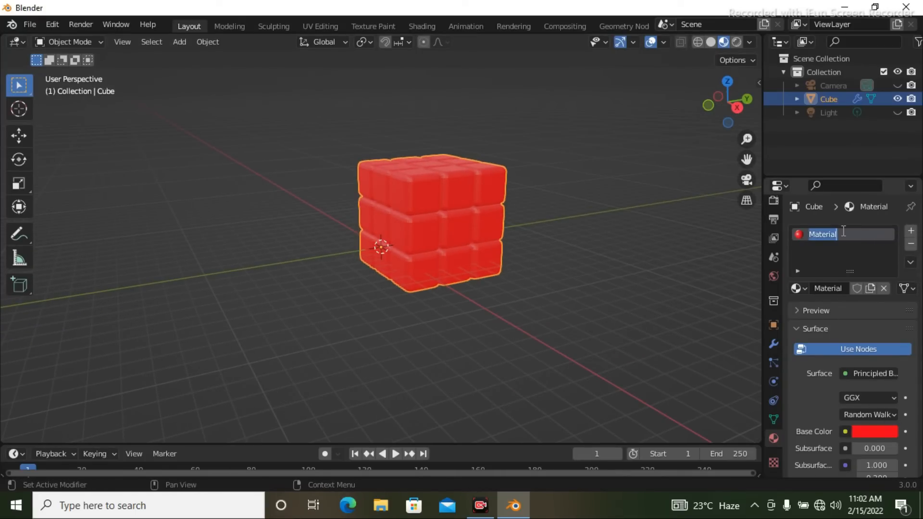
pyautogui.press('BackSpace')
pyautogui.write('red')
pyautogui.press('Return')
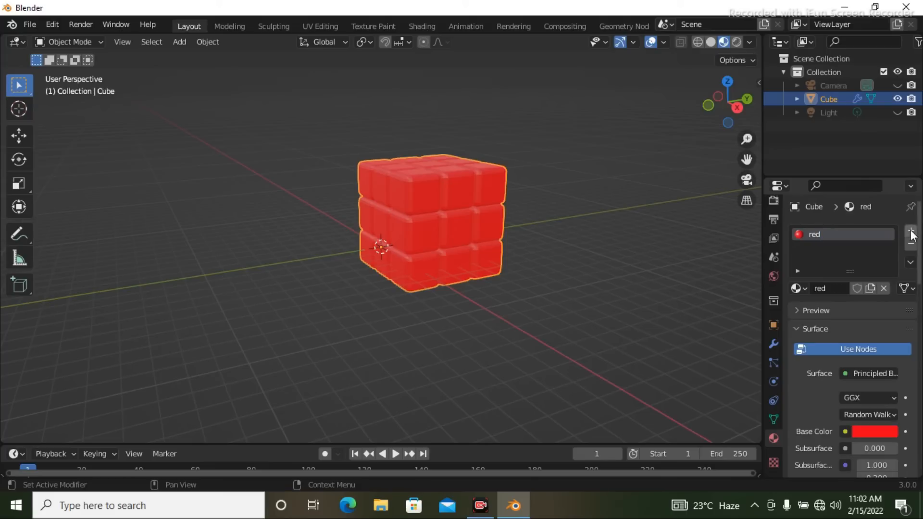
# Add a second material slot with a new material named "bevel" and enlarge the Properties editor
pyautogui.click(911, 231)
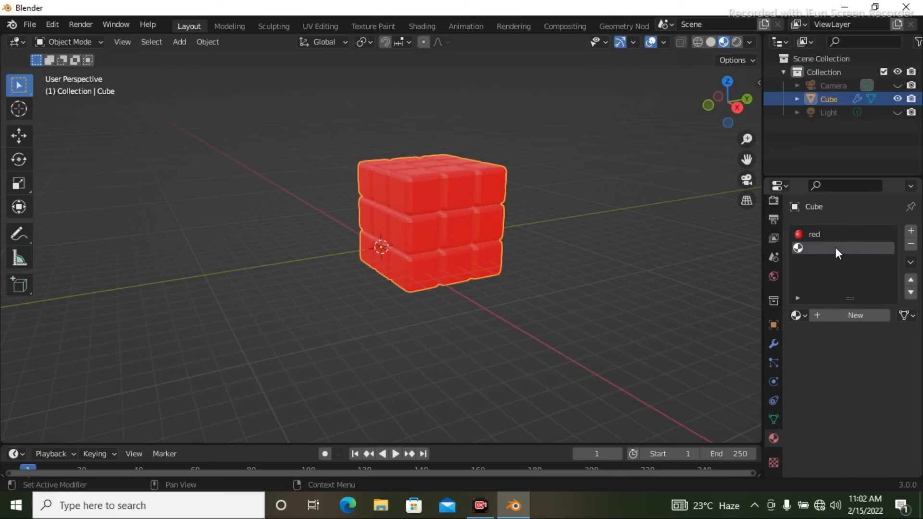
pyautogui.click(819, 316)
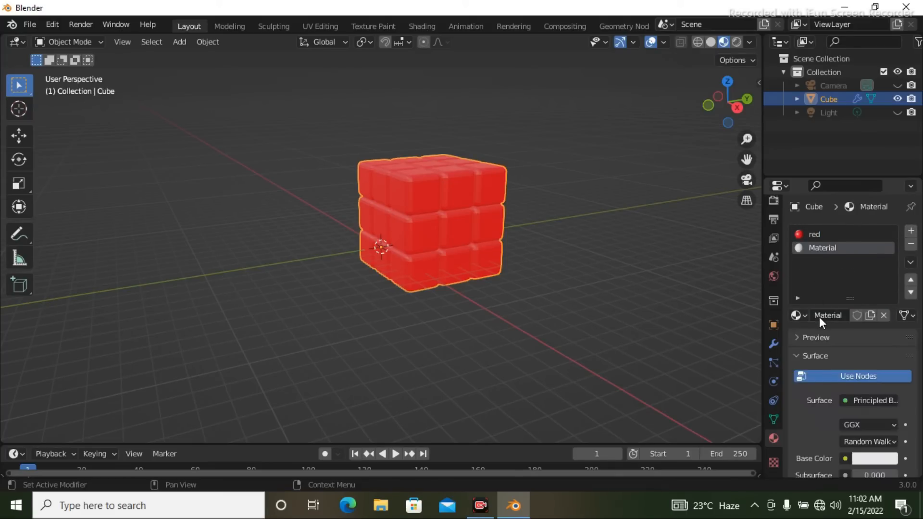
pyautogui.doubleClick(842, 247)
pyautogui.press('BackSpace')
pyautogui.write('bevel')
pyautogui.click(849, 179)
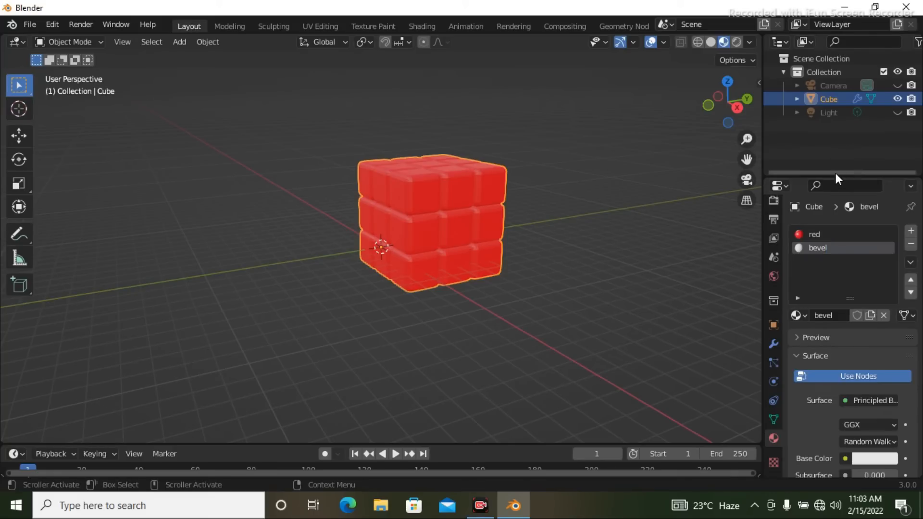
pyautogui.moveTo(834, 178); pyautogui.dragTo(836, 136)
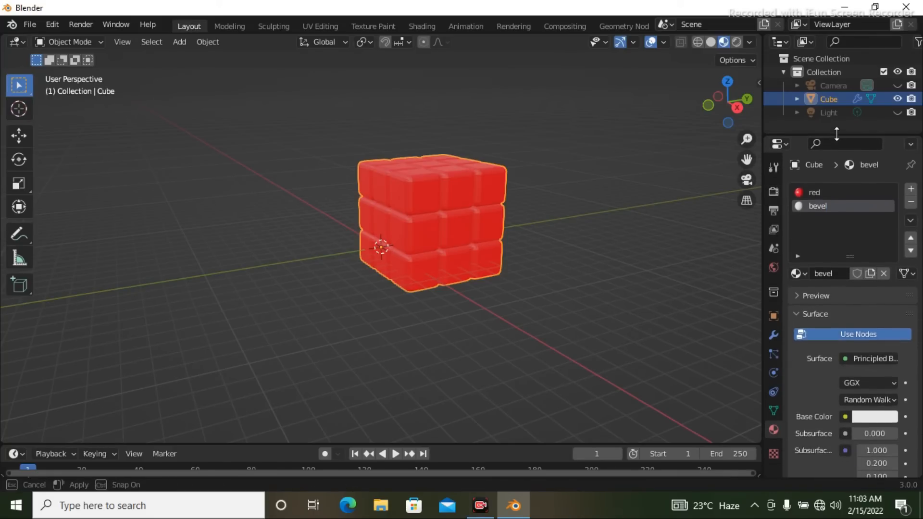
# Try a pale lavender base color on the bevel material
pyautogui.click(866, 417)
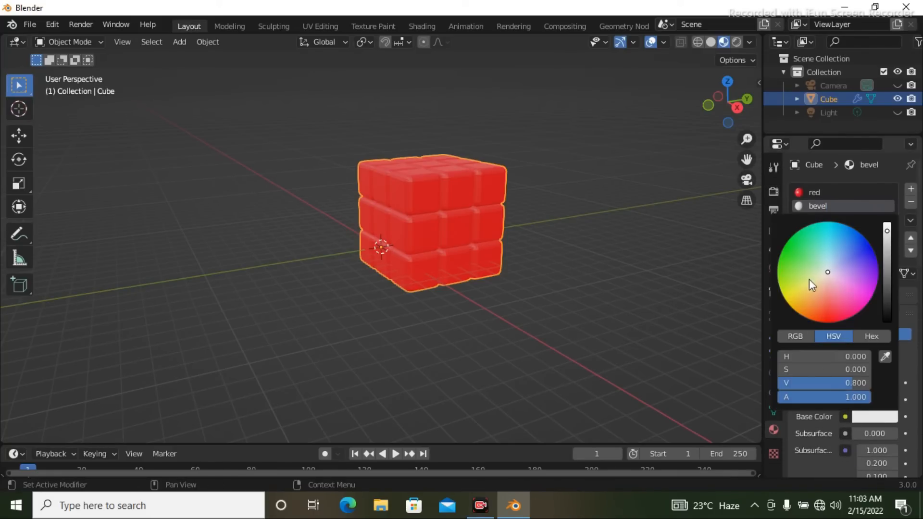
pyautogui.moveTo(798, 258); pyautogui.dragTo(832, 274)
pyautogui.scroll(3, 525, 215)
pyautogui.moveTo(525, 214); pyautogui.dragTo(463, 231, button='middle')
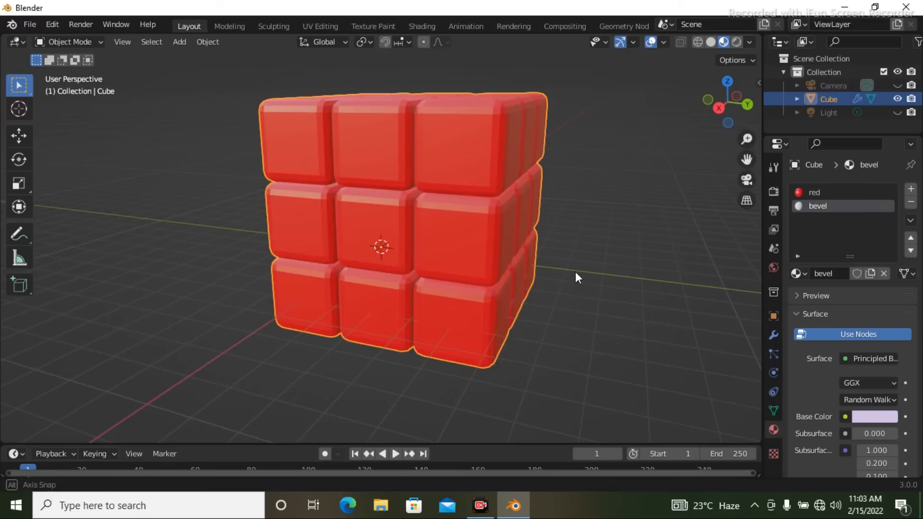
pyautogui.moveTo(576, 272); pyautogui.dragTo(558, 273, button='middle')
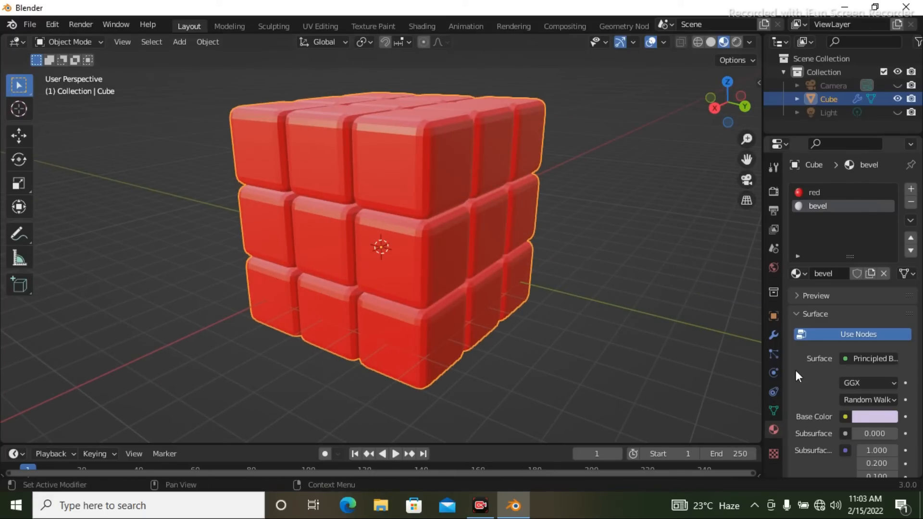
# Set the bevel material's base color to a bright, saturated blue
pyautogui.click(859, 416)
pyautogui.moveTo(863, 271); pyautogui.dragTo(864, 246)
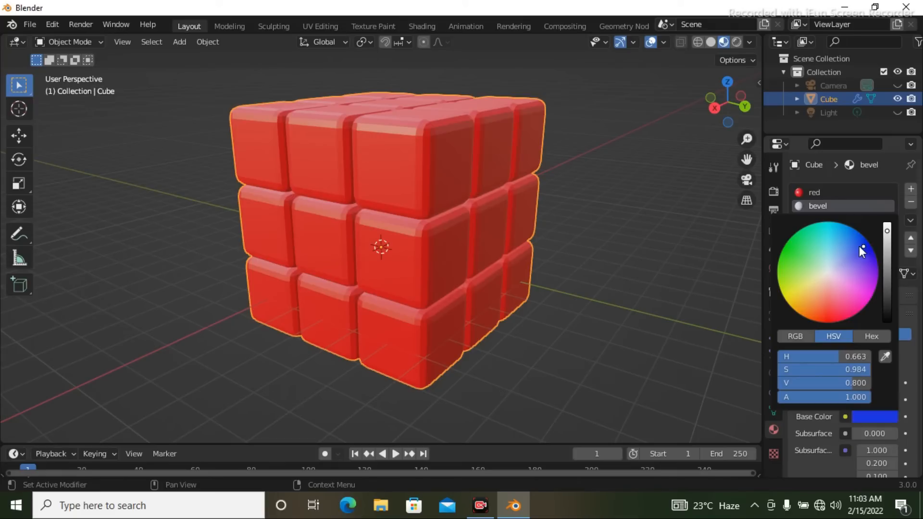
pyautogui.click(864, 245)
pyautogui.moveTo(864, 245); pyautogui.dragTo(887, 227)
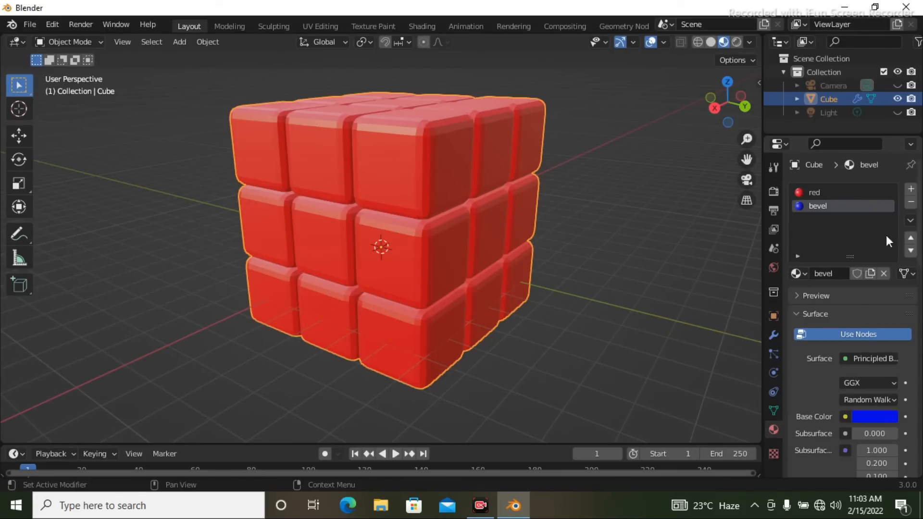
# Set the Bevel modifier's material index to 1 so the beveled edges use the bevel material
pyautogui.click(775, 335)
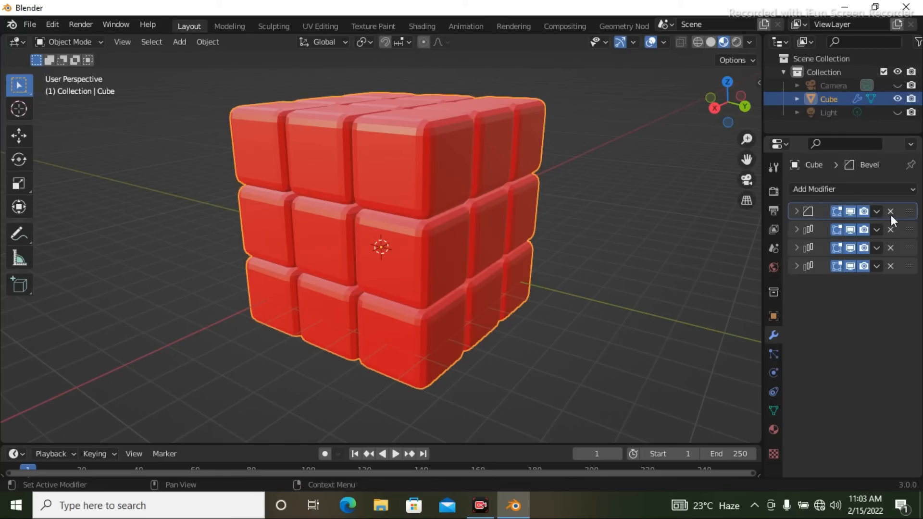
pyautogui.click(795, 212)
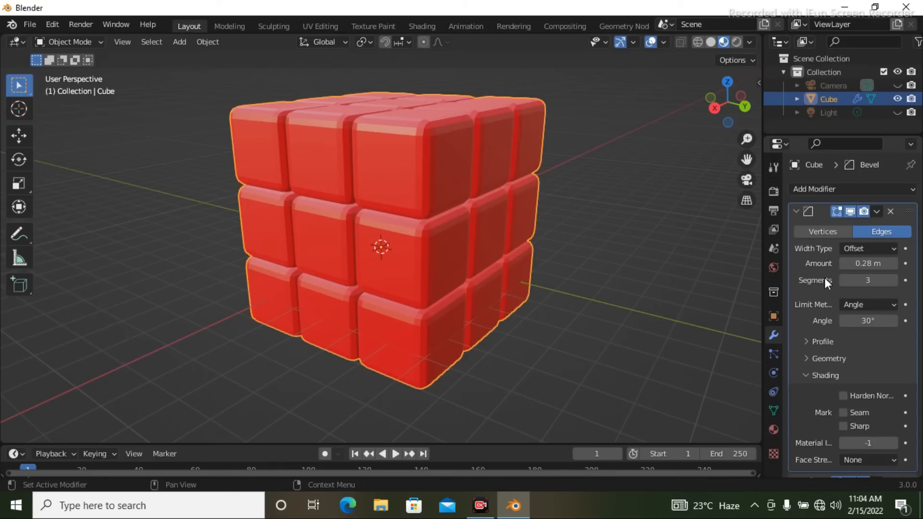
pyautogui.scroll(-3, 843, 371)
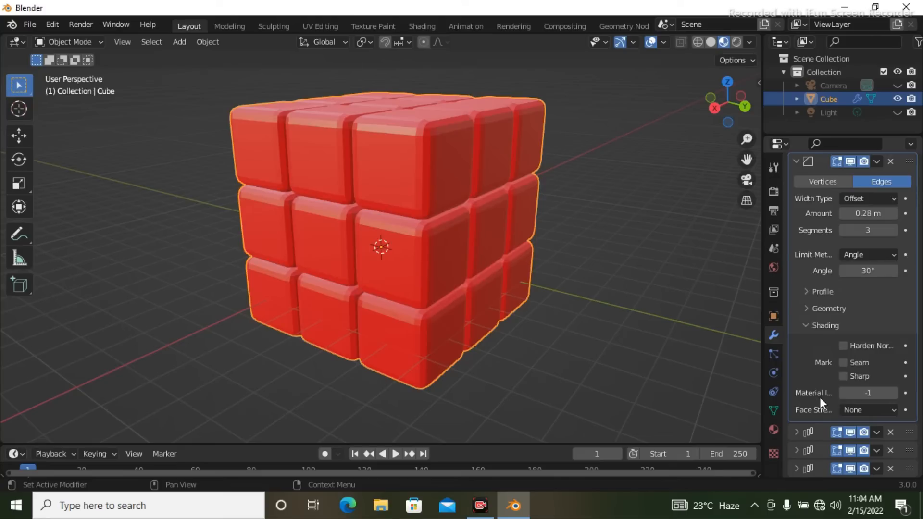
pyautogui.click(893, 394)
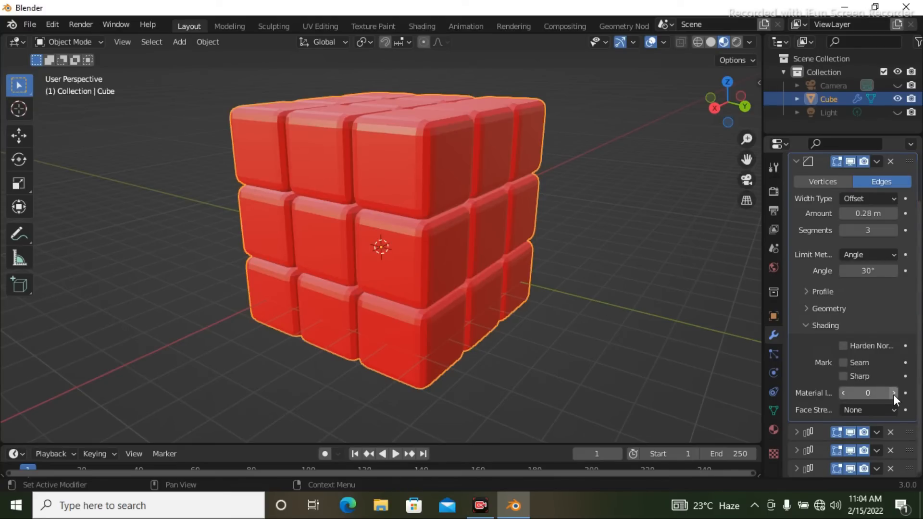
pyautogui.moveTo(635, 298); pyautogui.dragTo(672, 289, button='middle')
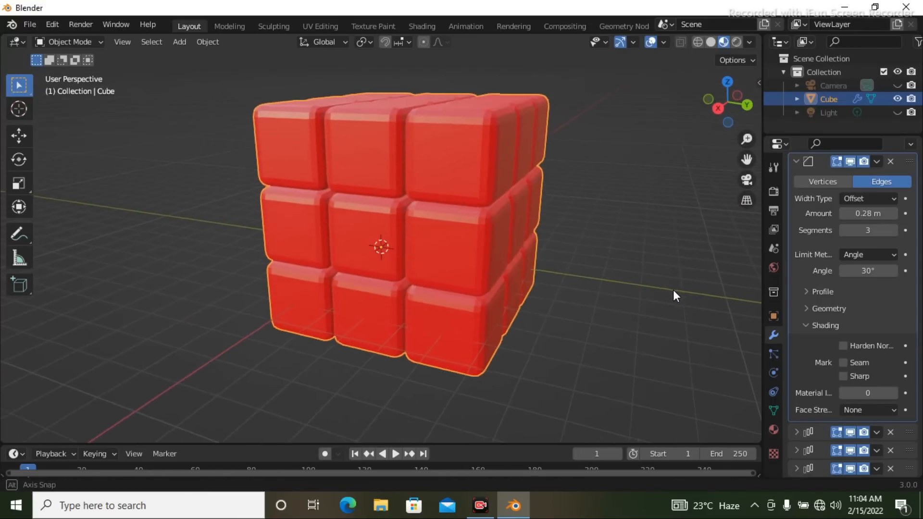
pyautogui.click(893, 394)
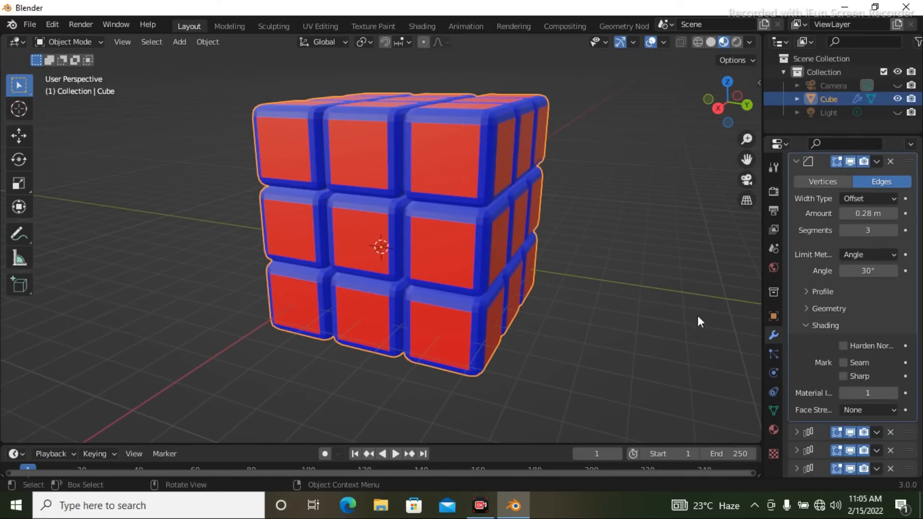
# Set the Bevel modifier's amount to 0.15 m
pyautogui.scroll(-4, 612, 313)
pyautogui.moveTo(645, 313); pyautogui.dragTo(610, 313, button='middle')
pyautogui.scroll(5, 617, 323)
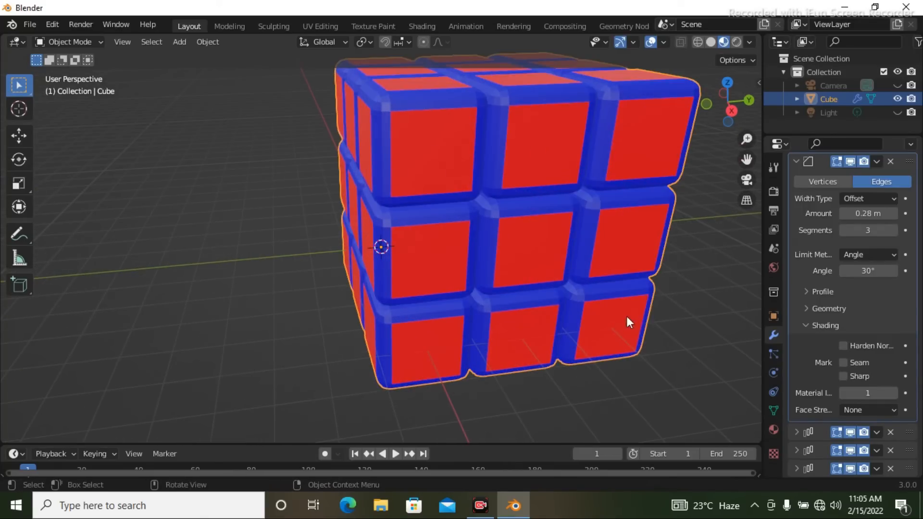
pyautogui.scroll(-5, 645, 316)
pyautogui.moveTo(642, 319); pyautogui.dragTo(563, 312, button='middle')
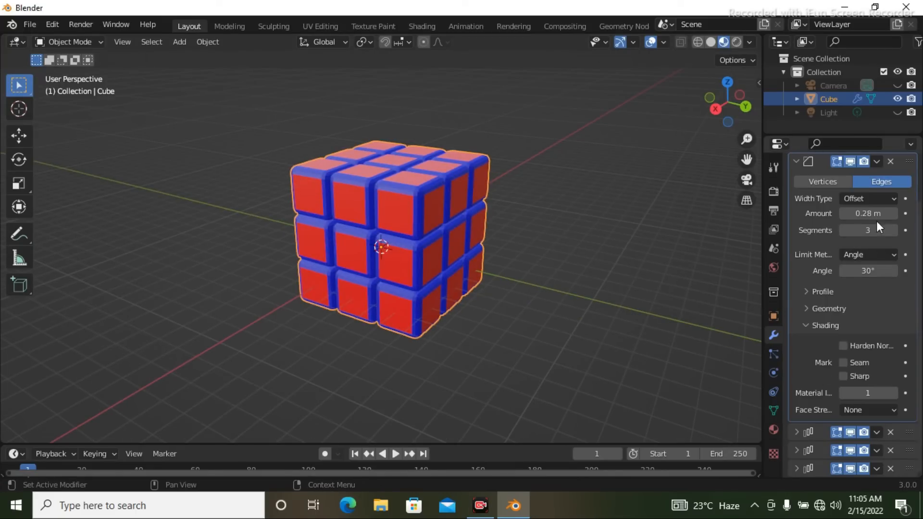
pyautogui.moveTo(868, 213); pyautogui.dragTo(834, 212)
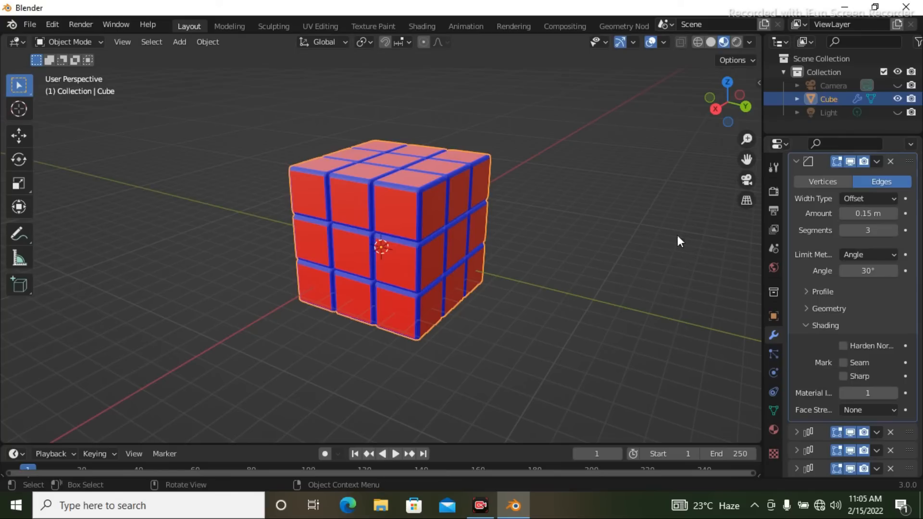
# Set the Bevel modifier's segments to 30
pyautogui.scroll(6, 612, 246)
pyautogui.moveTo(628, 250)
pyautogui.mouseDown(button='middle')
pyautogui.moveTo(524, 233)
pyautogui.moveTo(630, 236)
pyautogui.mouseUp(button='middle')
pyautogui.scroll(-3, 534, 233)
pyautogui.moveTo(534, 232); pyautogui.dragTo(596, 245, button='middle')
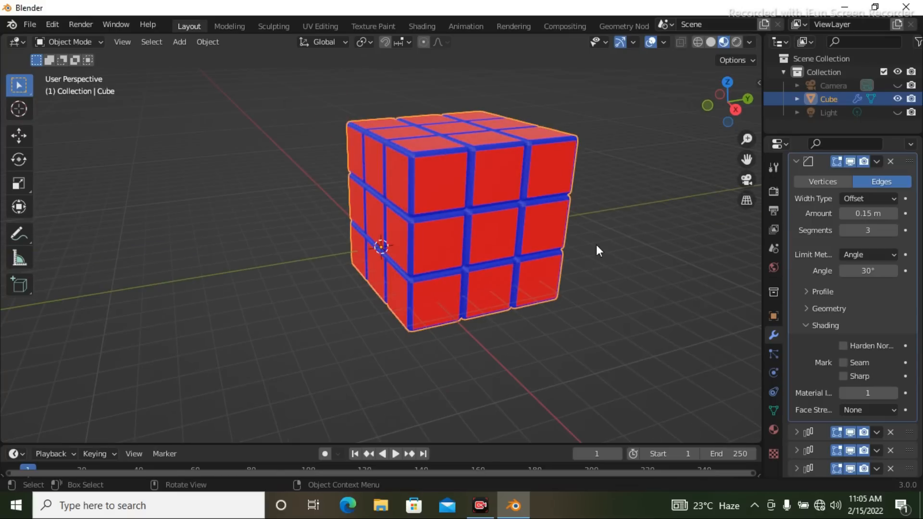
pyautogui.moveTo(498, 199); pyautogui.dragTo(503, 214, button='middle')
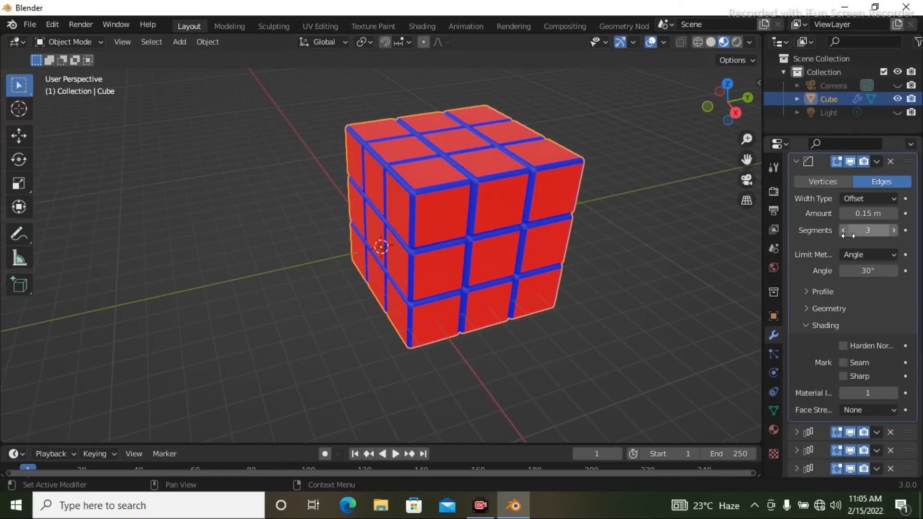
pyautogui.moveTo(867, 230); pyautogui.dragTo(906, 231)
pyautogui.moveTo(640, 238); pyautogui.dragTo(639, 264, button='middle')
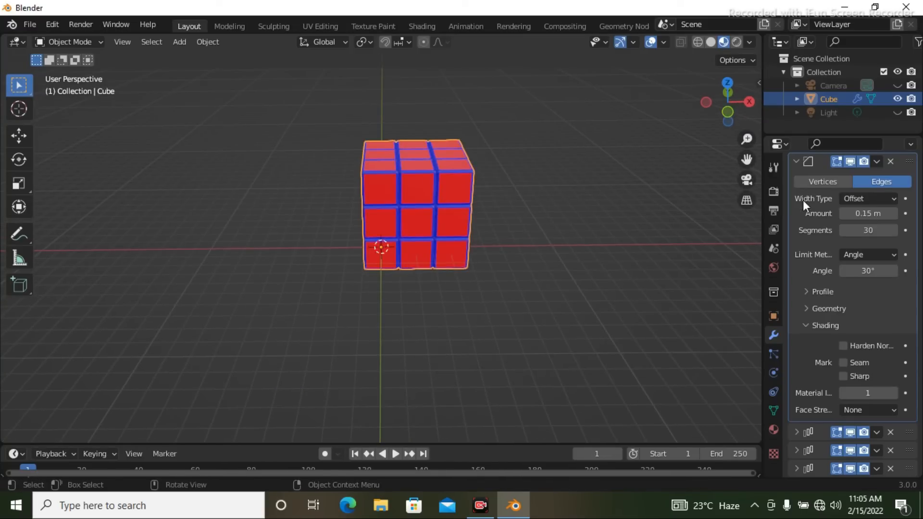
# Collapse the Bevel modifier's settings and examine the beveled cube block from several angles
pyautogui.click(796, 162)
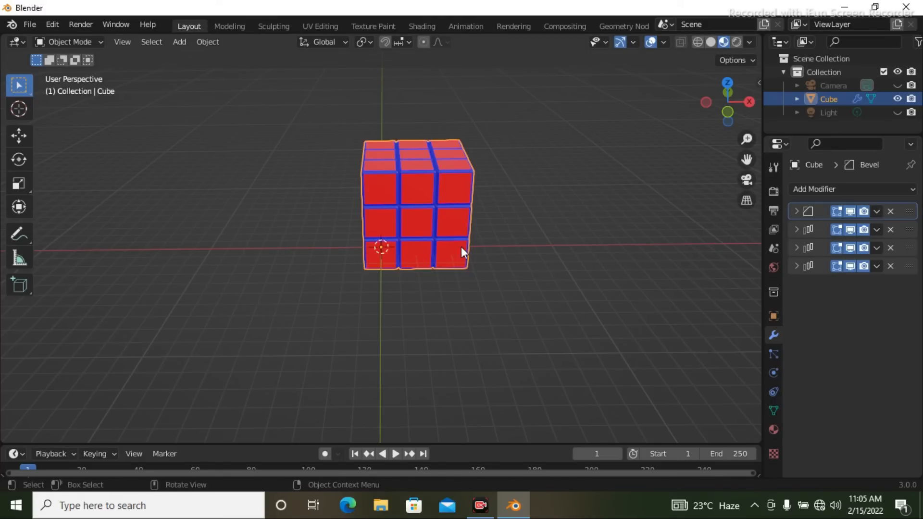
pyautogui.scroll(2, 548, 325)
pyautogui.moveTo(548, 325); pyautogui.dragTo(582, 238, button='middle')
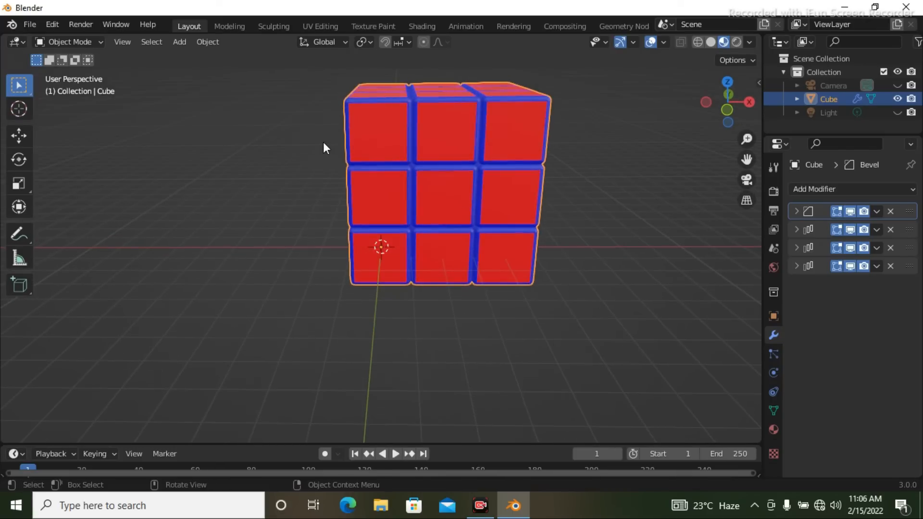
pyautogui.moveTo(327, 74); pyautogui.dragTo(570, 153)
pyautogui.moveTo(624, 176); pyautogui.dragTo(483, 216, button='middle')
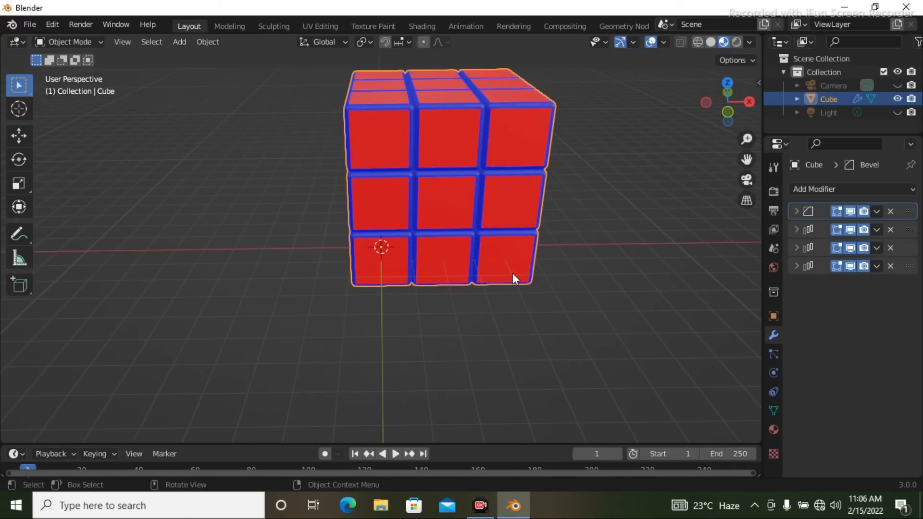
pyautogui.moveTo(656, 229)
pyautogui.mouseDown(button='middle')
pyautogui.moveTo(607, 240)
pyautogui.moveTo(647, 234)
pyautogui.mouseUp(button='middle')
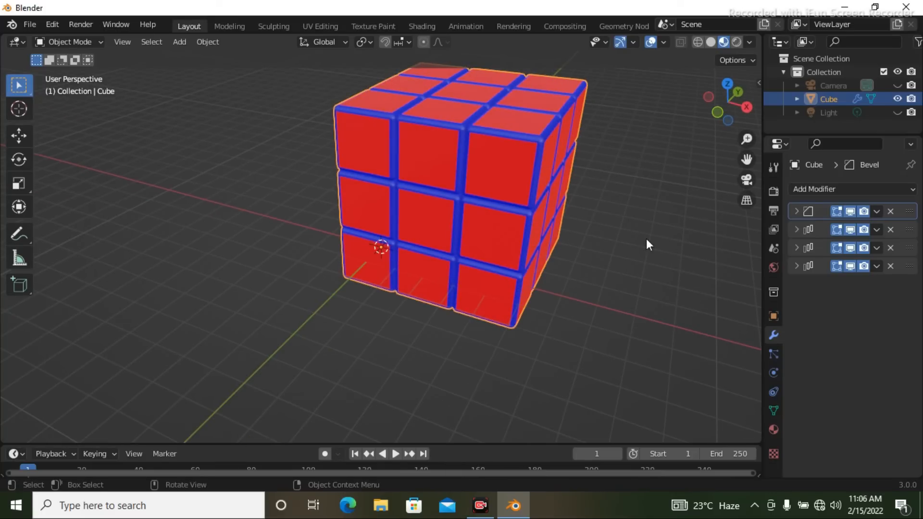
pyautogui.scroll(-2, 646, 239)
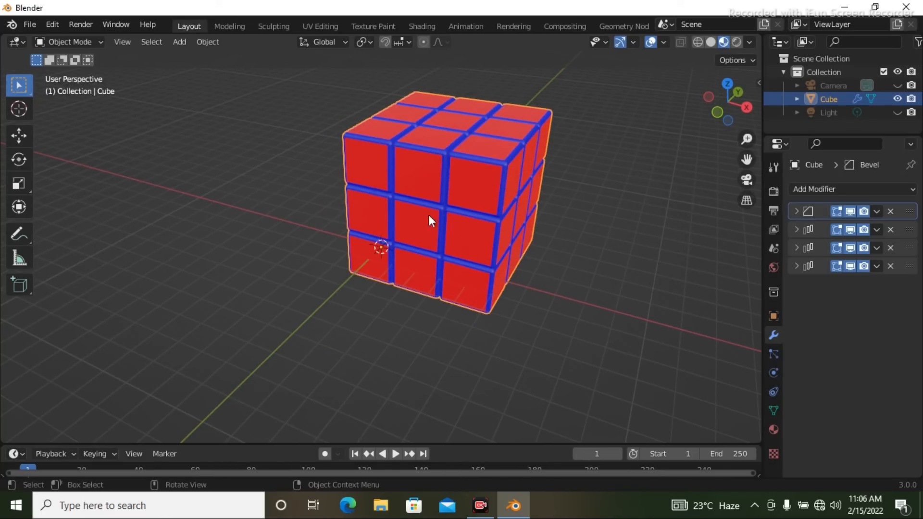
pyautogui.moveTo(842, 135); pyautogui.dragTo(841, 175)
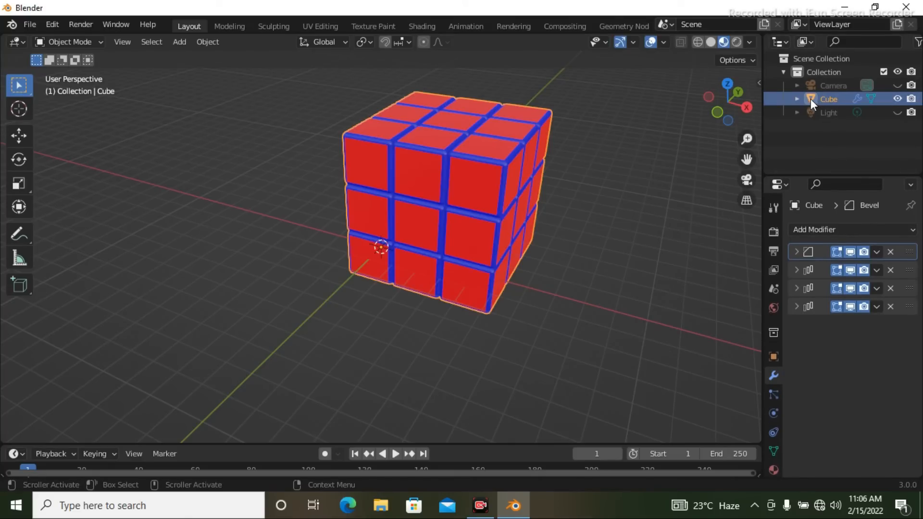
pyautogui.moveTo(589, 198)
pyautogui.mouseDown(button='middle')
pyautogui.moveTo(609, 204)
pyautogui.moveTo(552, 200)
pyautogui.moveTo(580, 199)
pyautogui.mouseUp(button='middle')
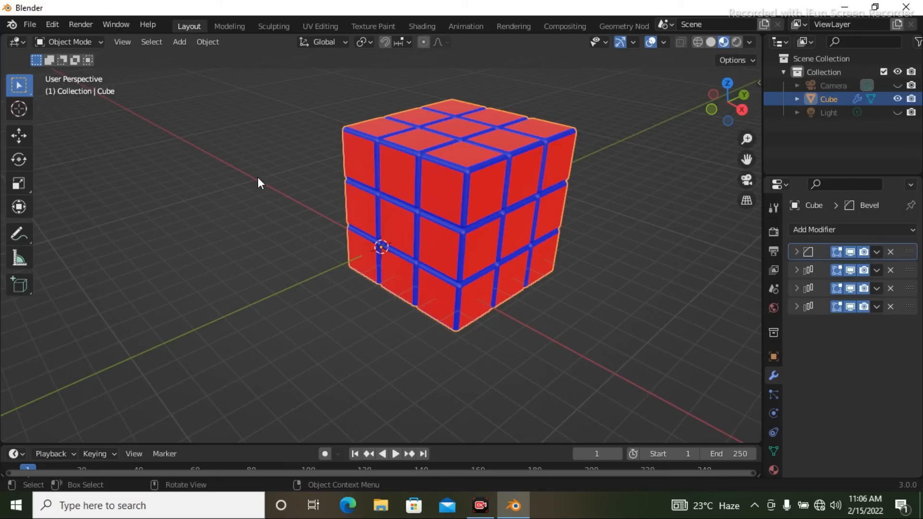
# Try to separate the cube's mesh by loose parts while its Array and Bevel modifiers are still unapplied
pyautogui.press('Tab')
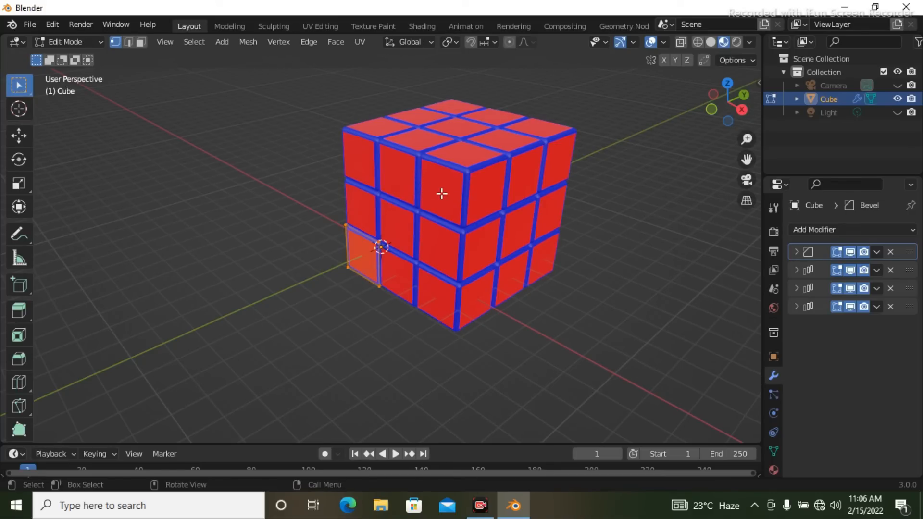
pyautogui.press('p')
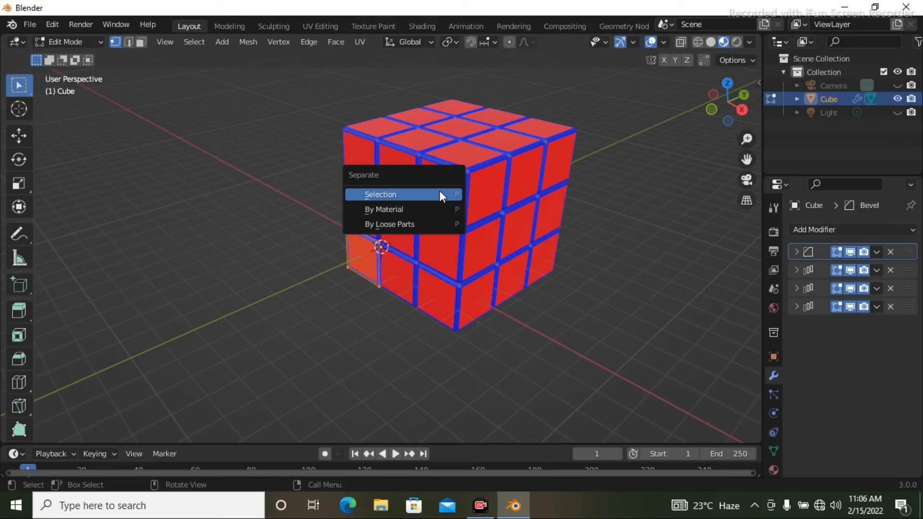
pyautogui.click(425, 220)
pyautogui.hotkey('alt', 'a')
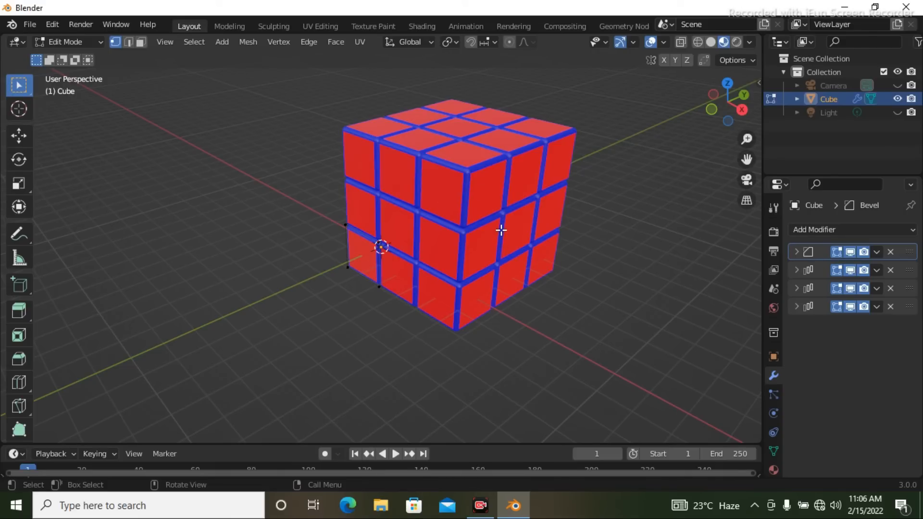
pyautogui.moveTo(548, 262); pyautogui.dragTo(482, 250, button='middle')
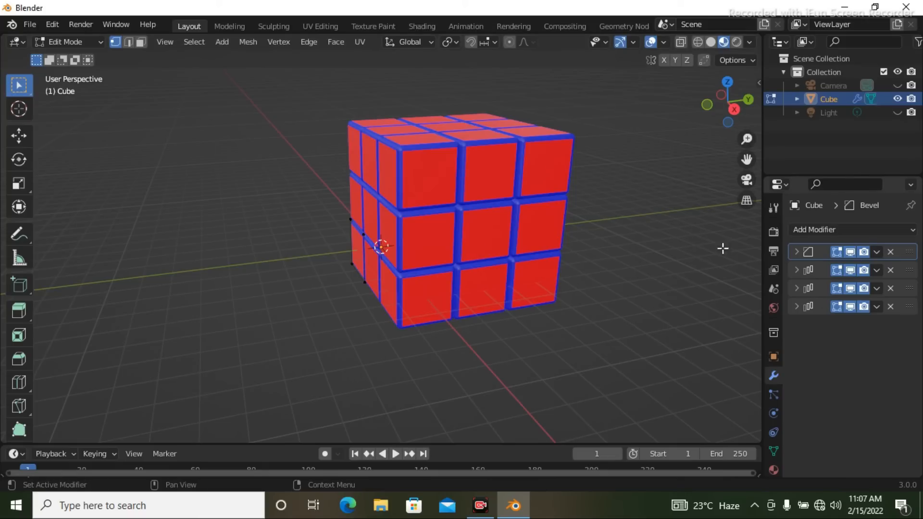
pyautogui.press('Tab')
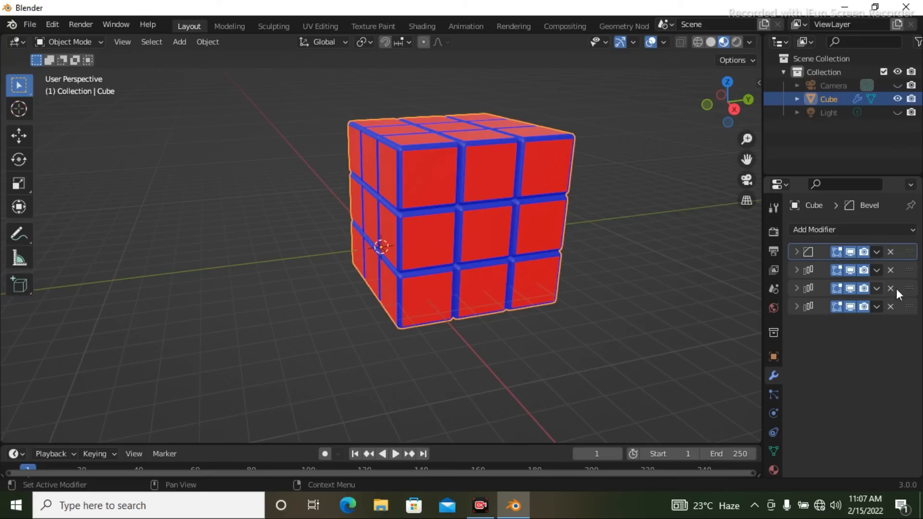
# Apply the three Array modifiers from last to first, and finally the Bevel modifier, to the cube
pyautogui.click(875, 306)
pyautogui.click(839, 322)
pyautogui.click(876, 290)
pyautogui.click(839, 303)
pyautogui.click(876, 270)
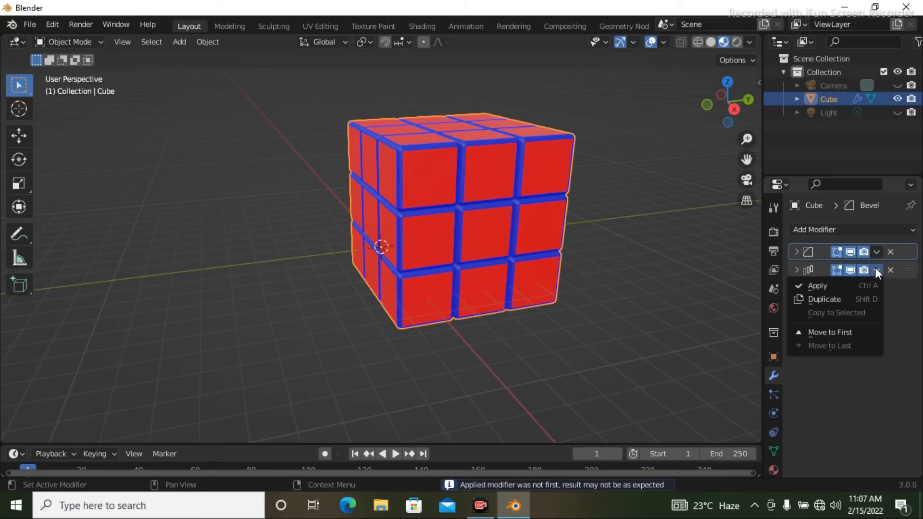
pyautogui.click(841, 285)
pyautogui.click(875, 248)
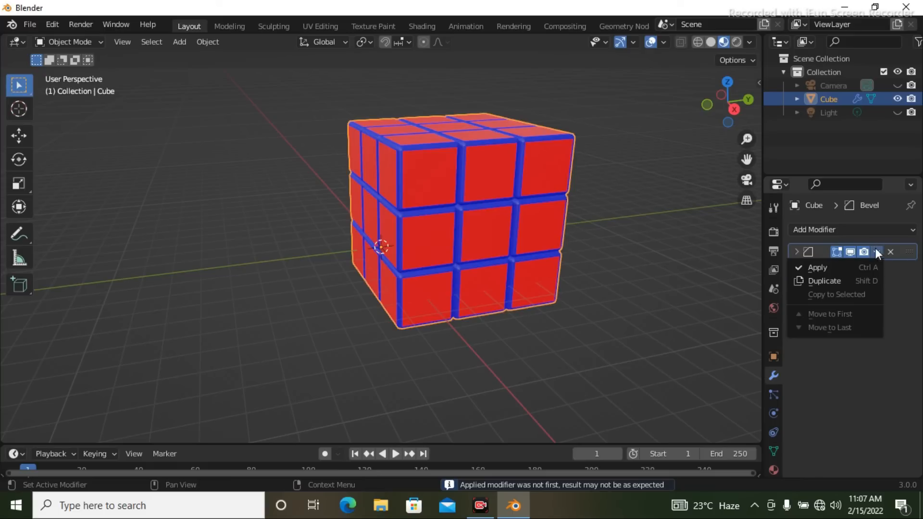
pyautogui.click(841, 267)
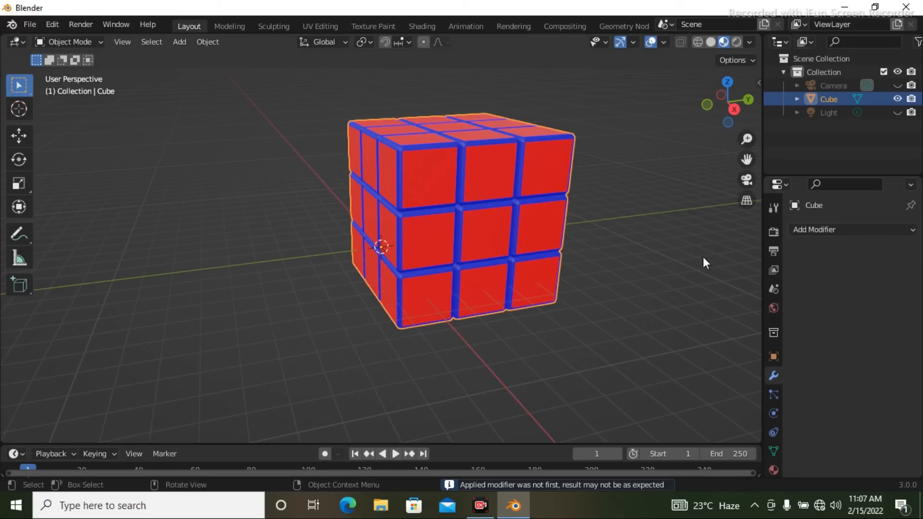
# Separate the cube block's mesh by loose parts so each small cube is its own object
pyautogui.moveTo(524, 200); pyautogui.dragTo(472, 262, button='middle')
pyautogui.scroll(2, 526, 260)
pyautogui.scroll(-2, 571, 251)
pyautogui.press('Tab')
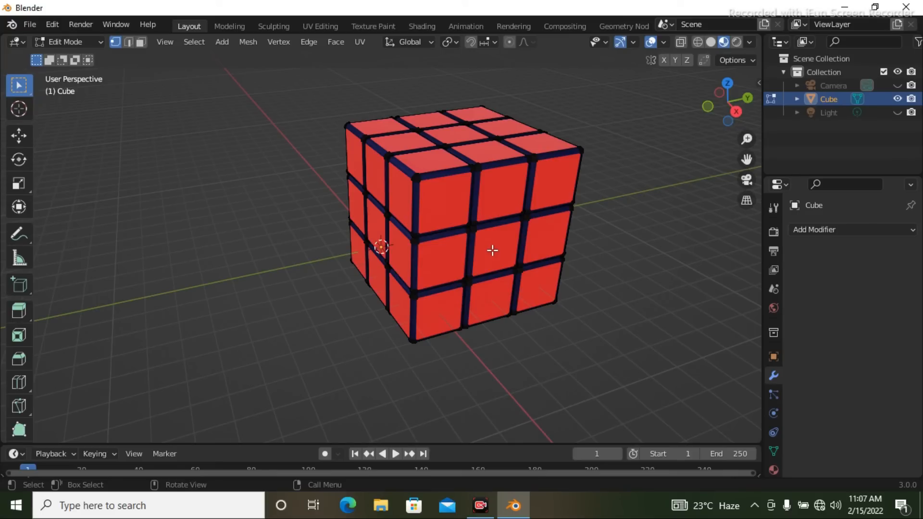
pyautogui.press('p')
pyautogui.click(481, 250)
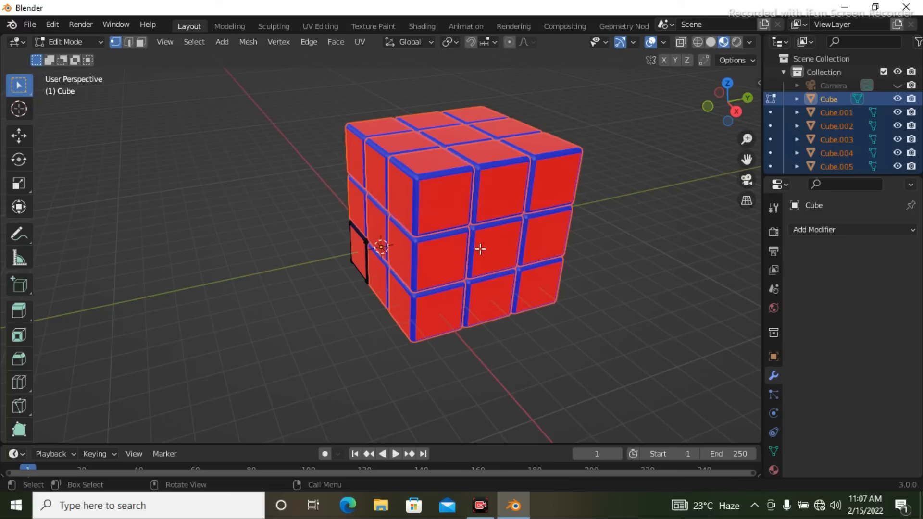
# Examine the list of separated cube objects and the three rows of the block in the viewport
pyautogui.moveTo(848, 174); pyautogui.dragTo(836, 217)
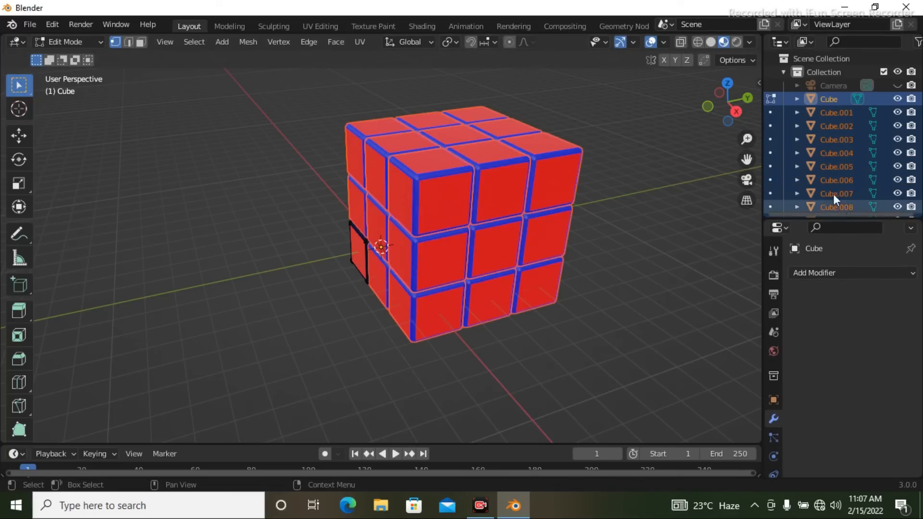
pyautogui.scroll(-13, 833, 166)
pyautogui.scroll(13, 832, 166)
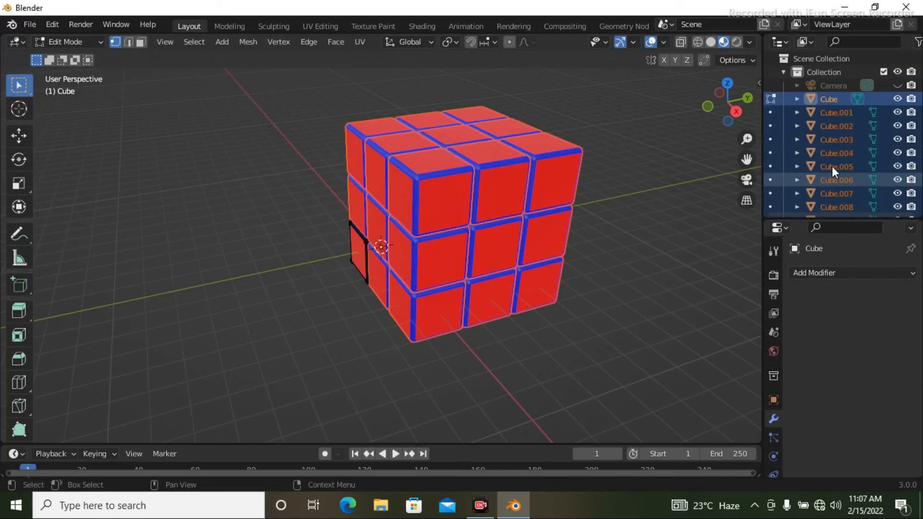
pyautogui.moveTo(472, 263); pyautogui.dragTo(562, 268, button='middle')
pyautogui.moveTo(530, 233); pyautogui.dragTo(433, 234, button='middle')
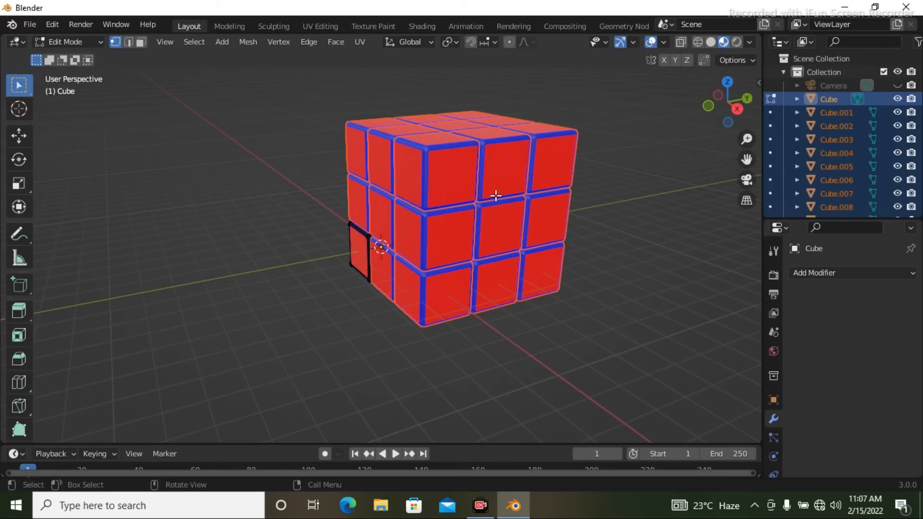
pyautogui.moveTo(425, 147); pyautogui.dragTo(430, 170, button='middle')
pyautogui.moveTo(313, 93); pyautogui.dragTo(557, 153)
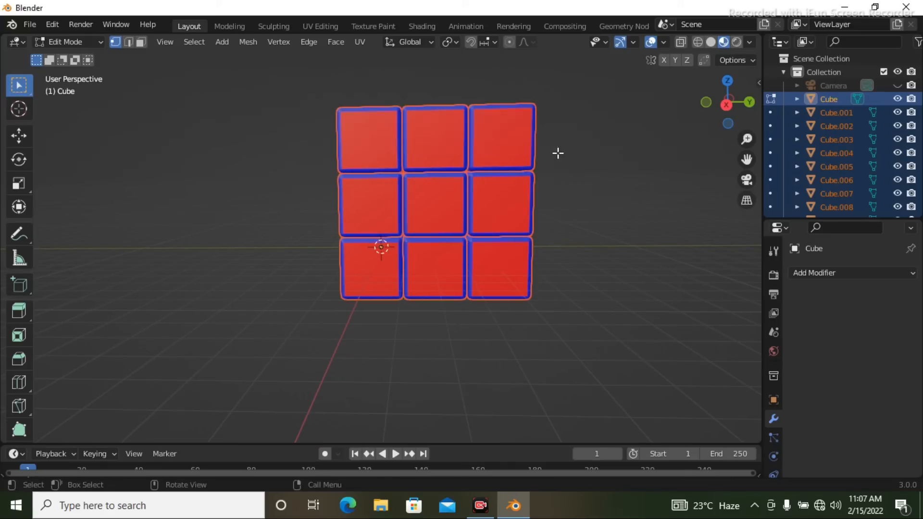
pyautogui.moveTo(309, 202); pyautogui.dragTo(587, 210)
pyautogui.moveTo(322, 282); pyautogui.dragTo(585, 271)
pyautogui.moveTo(685, 274); pyautogui.dragTo(684, 299, button='middle')
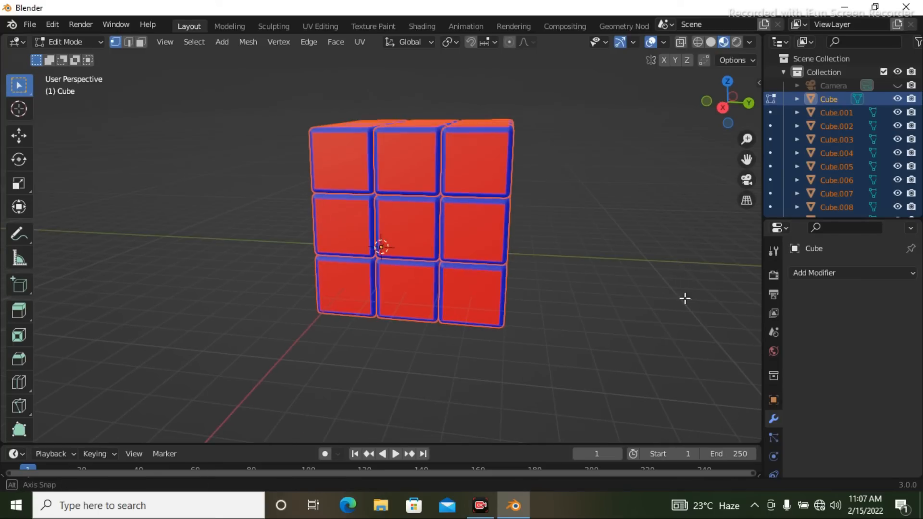
# Change the base color of the material named red to a bright green, trying pink, blue and yellow on the way
pyautogui.scroll(-3, 773, 392)
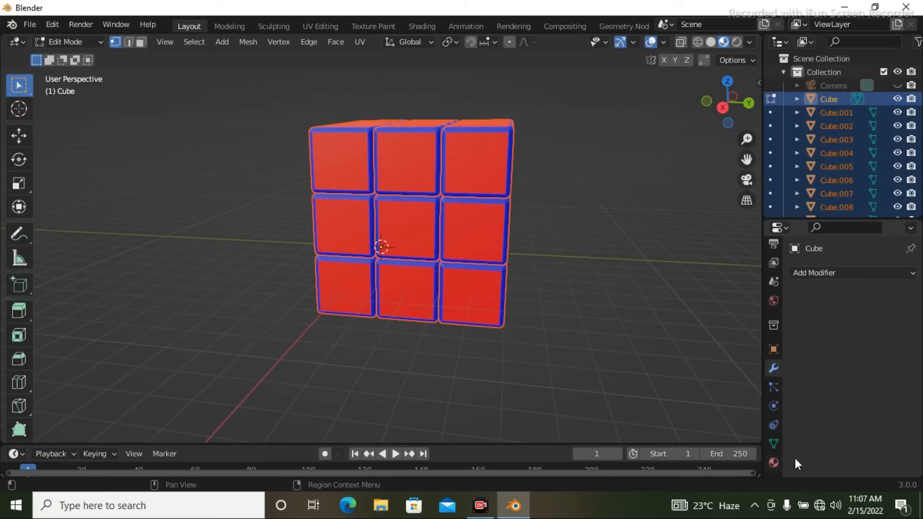
pyautogui.moveTo(844, 216); pyautogui.dragTo(830, 122)
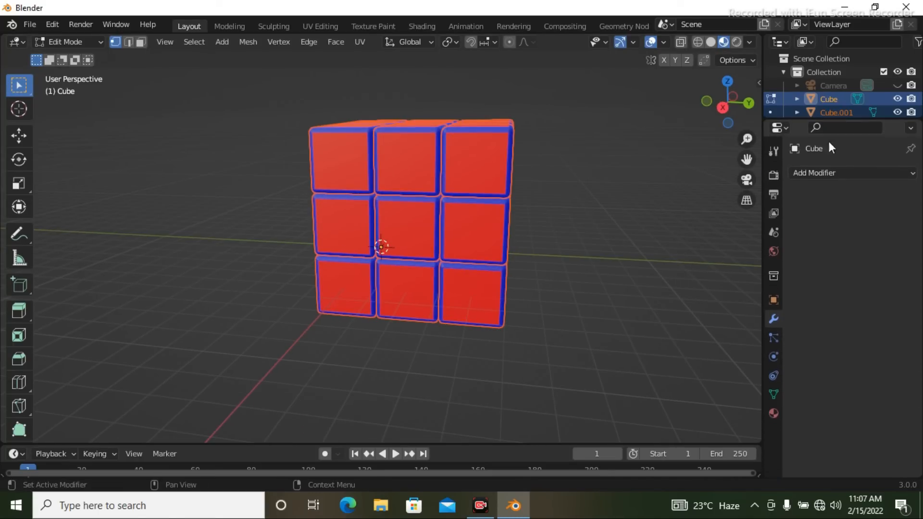
pyautogui.click(772, 415)
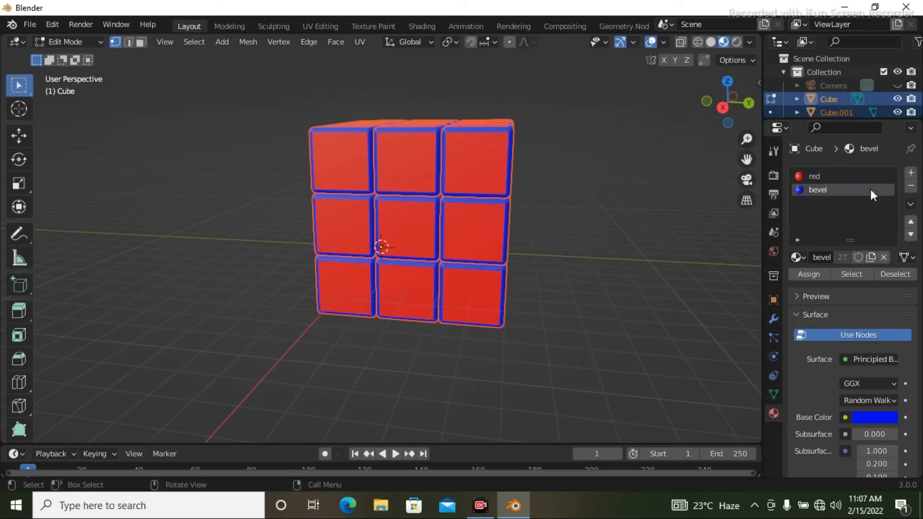
pyautogui.click(829, 176)
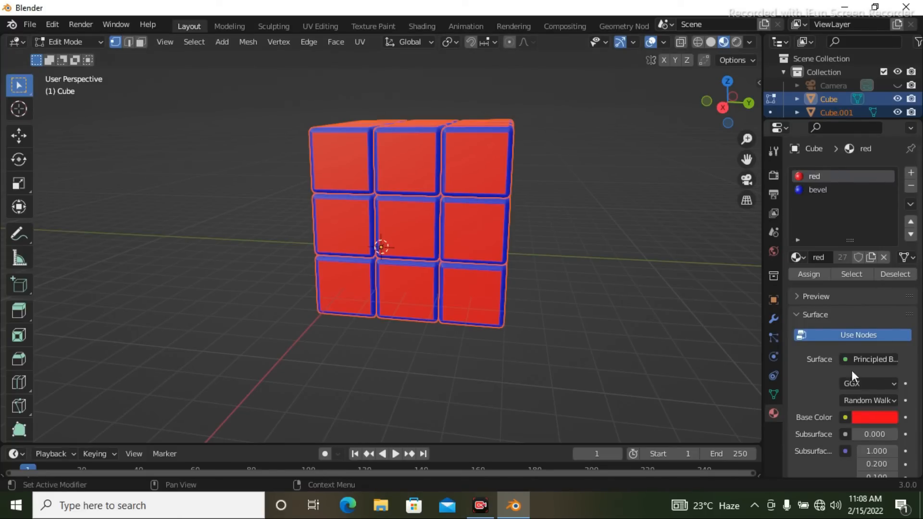
pyautogui.scroll(-1, 872, 399)
pyautogui.click(867, 388)
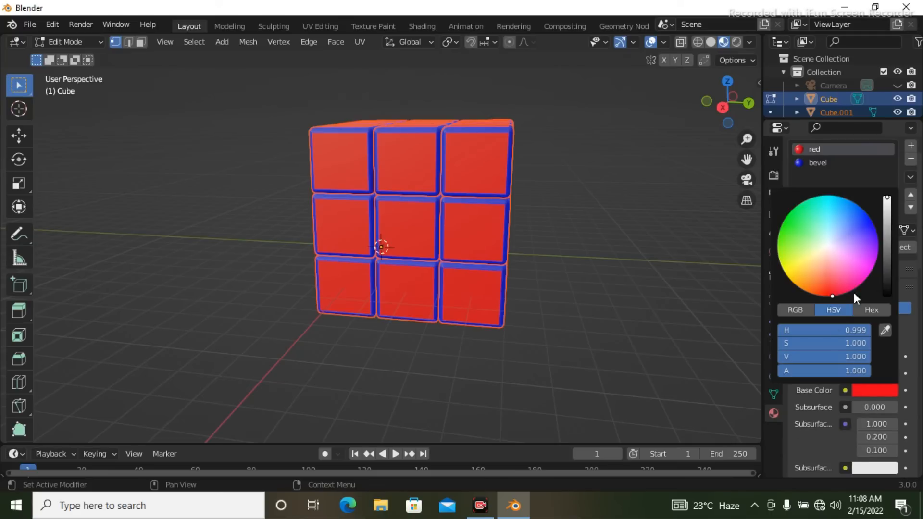
pyautogui.click(854, 274)
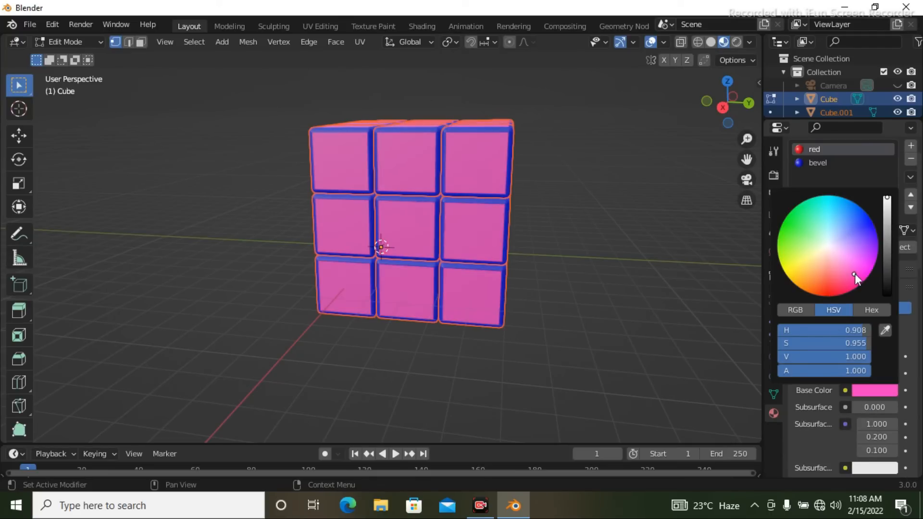
pyautogui.click(863, 226)
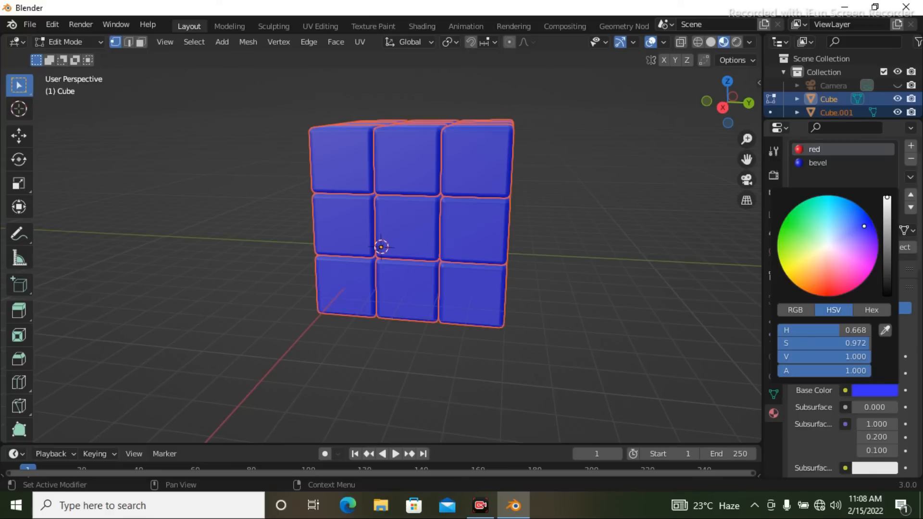
pyautogui.click(787, 224)
pyautogui.click(789, 250)
pyautogui.click(796, 268)
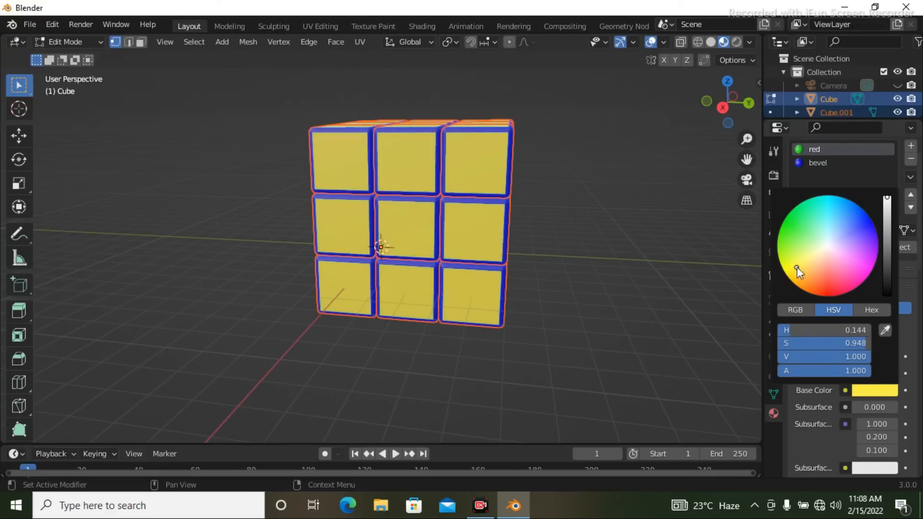
pyautogui.click(788, 226)
pyautogui.click(801, 213)
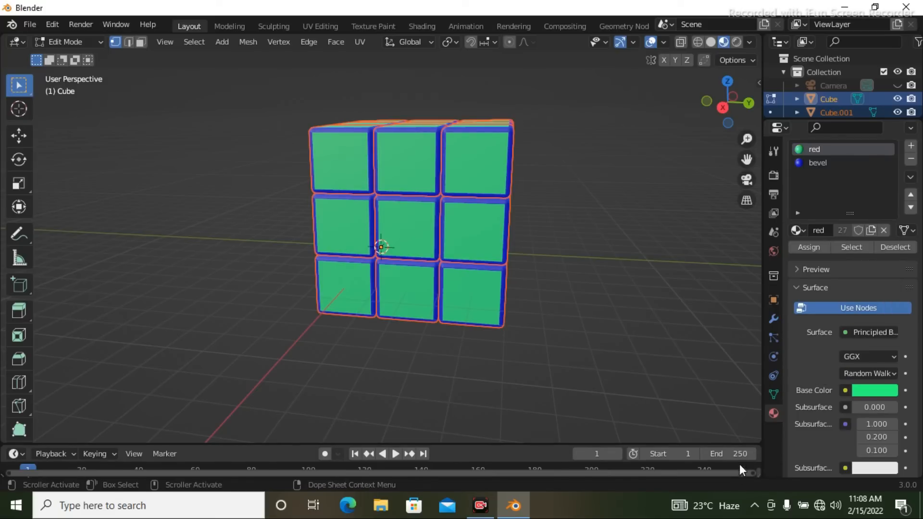
# Examine the recolored cube block and its beveled edges from several sides
pyautogui.moveTo(511, 233); pyautogui.dragTo(567, 250, button='middle')
pyautogui.click(866, 389)
pyautogui.moveTo(535, 230); pyautogui.dragTo(522, 214, button='middle')
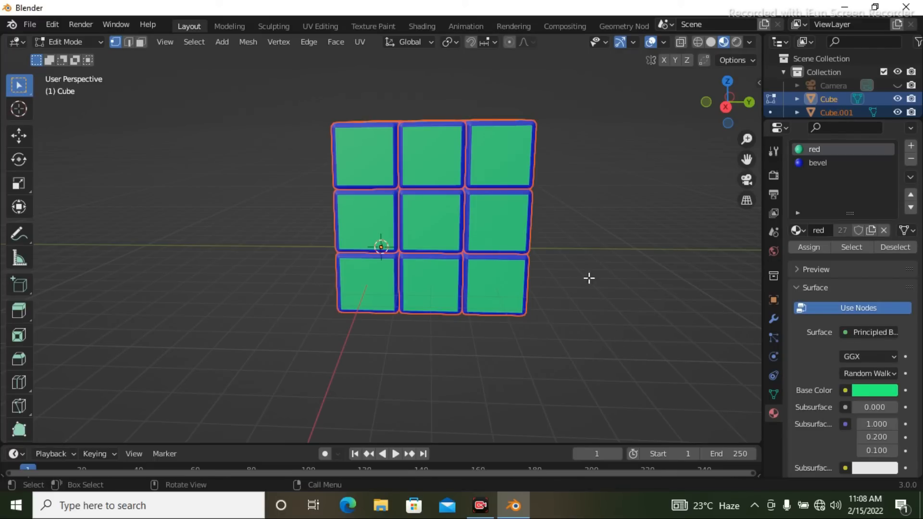
pyautogui.moveTo(624, 274); pyautogui.dragTo(634, 297, button='middle')
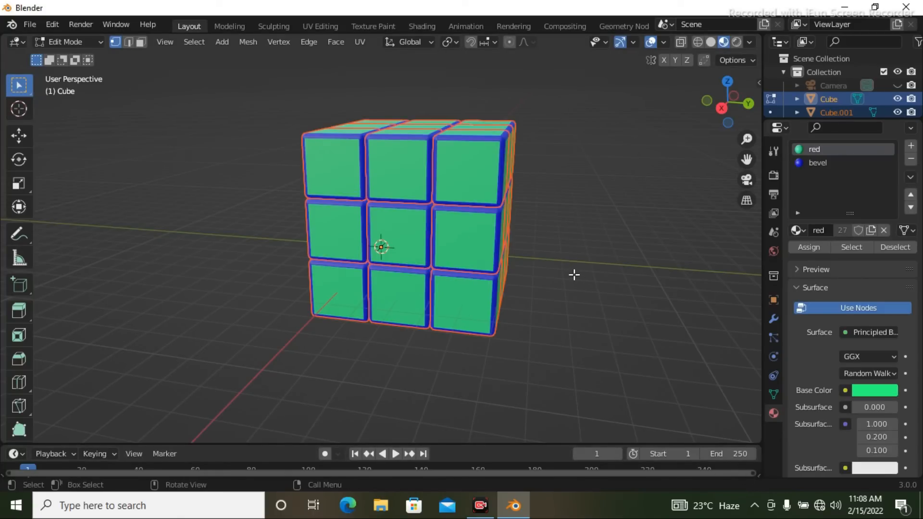
pyautogui.moveTo(574, 274)
pyautogui.mouseDown(button='middle')
pyautogui.moveTo(587, 290)
pyautogui.moveTo(573, 282)
pyautogui.moveTo(585, 280)
pyautogui.mouseUp(button='middle')
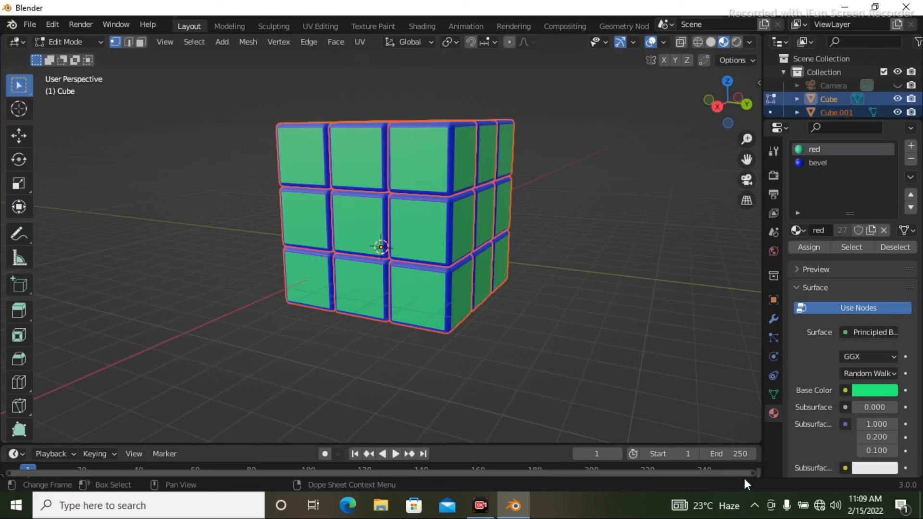
pyautogui.moveTo(564, 330); pyautogui.dragTo(478, 338, button='middle')
pyautogui.scroll(-3, 475, 309)
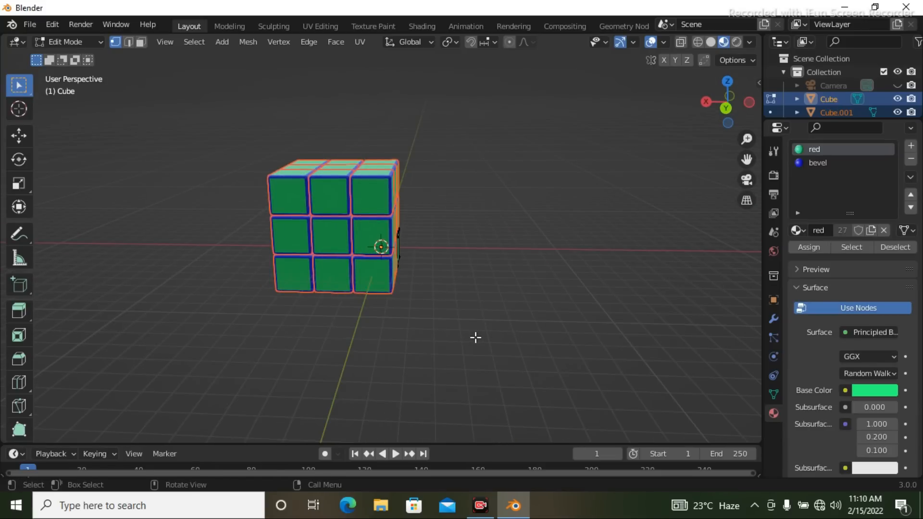
# Return to Object Mode and add a new mesh cube at the 3D cursor, inside the block's lower corner
pyautogui.press('Tab')
pyautogui.moveTo(375, 321); pyautogui.dragTo(430, 342, button='middle')
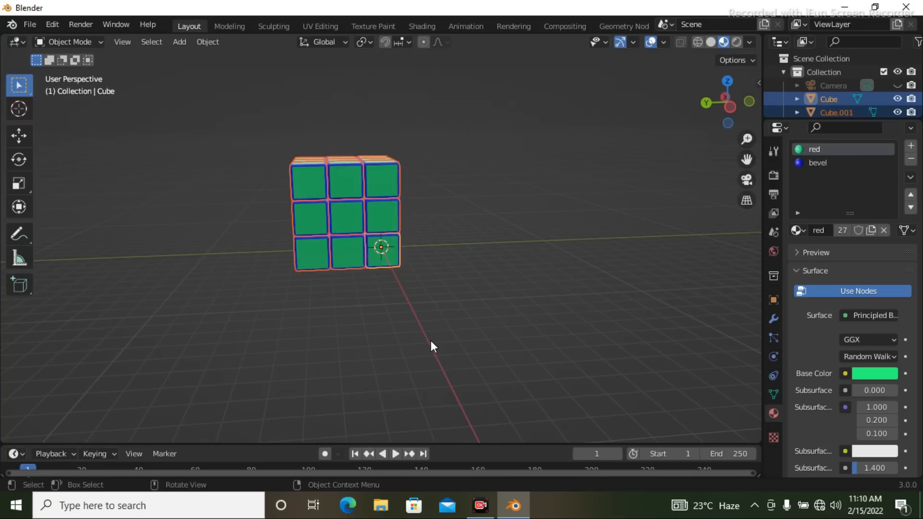
pyautogui.hotkey('shift', 'a')
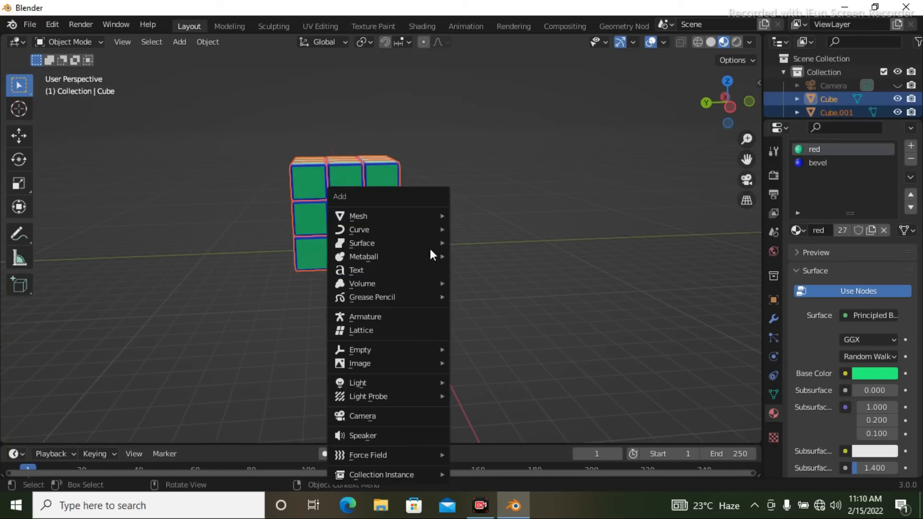
pyautogui.moveTo(420, 221)
pyautogui.click(476, 228)
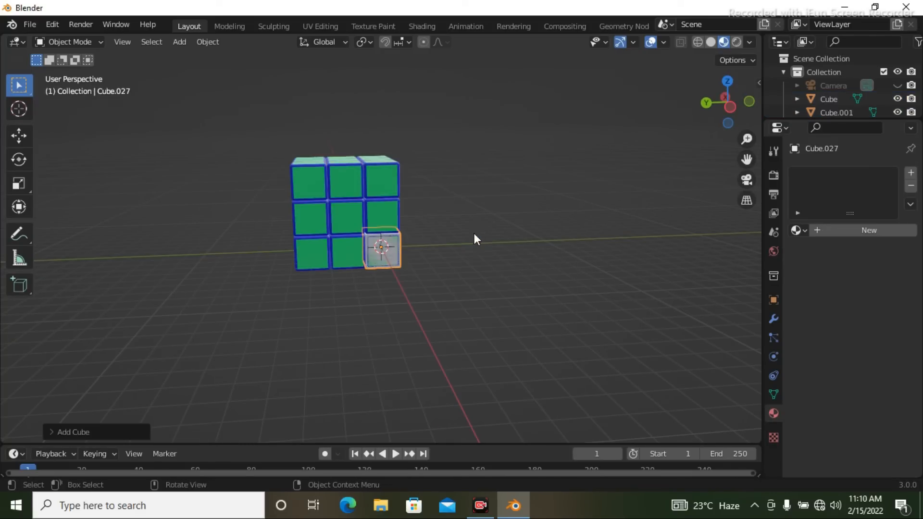
pyautogui.moveTo(513, 316); pyautogui.dragTo(411, 299, button='middle')
pyautogui.scroll(3, 409, 295)
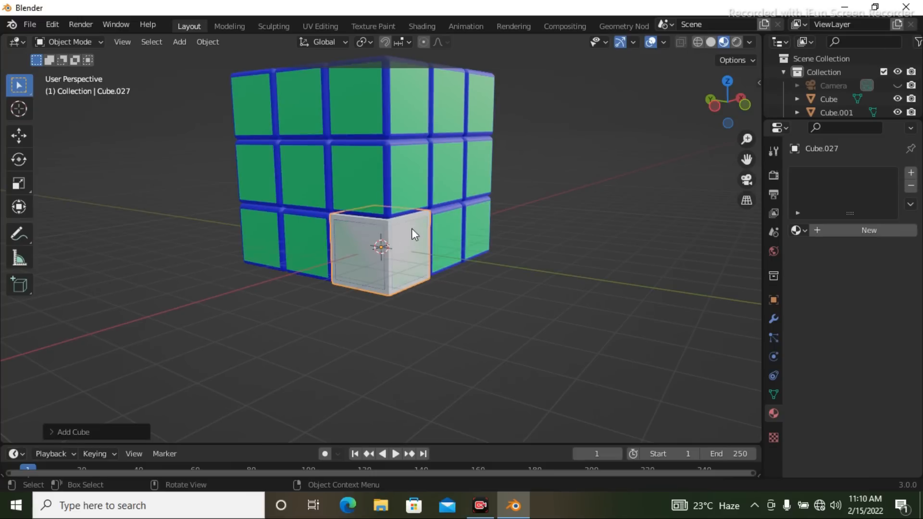
pyautogui.moveTo(434, 243); pyautogui.dragTo(489, 276, button='middle')
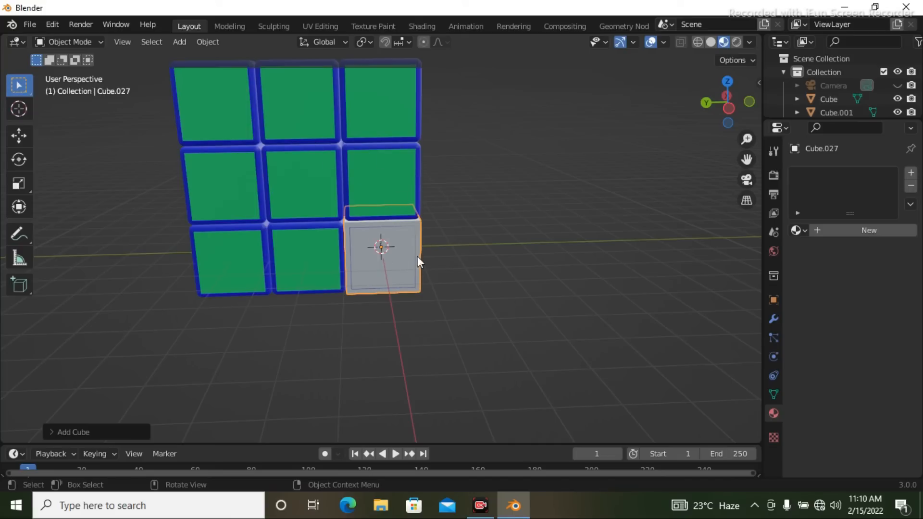
pyautogui.moveTo(411, 255); pyautogui.dragTo(374, 252, button='middle')
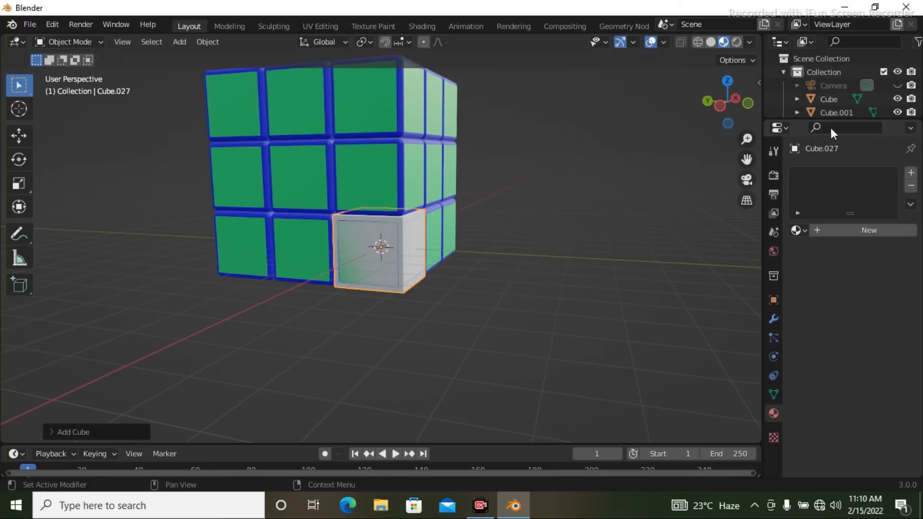
# Enlarge the Outliner's object list and select the newly added plain cube, Cube.027, in it
pyautogui.moveTo(826, 120); pyautogui.dragTo(827, 185)
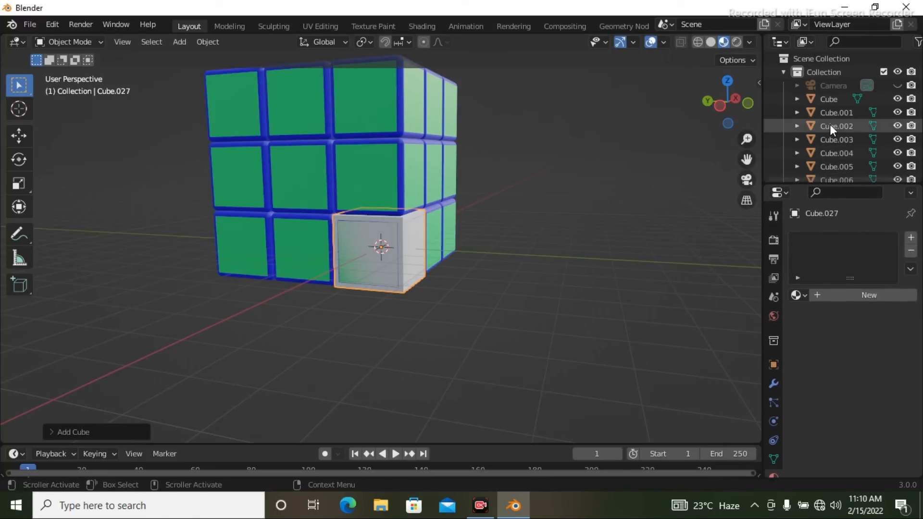
pyautogui.scroll(-15, 838, 146)
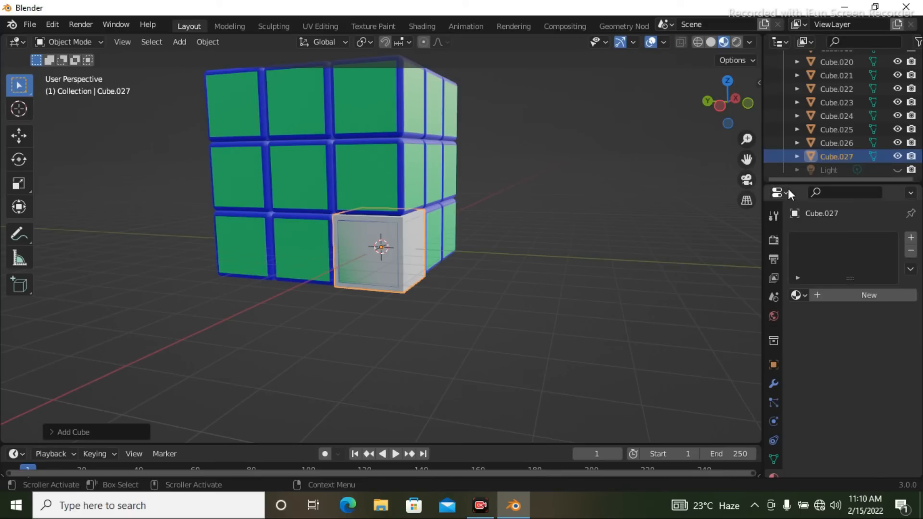
pyautogui.click(823, 146)
pyautogui.moveTo(320, 133); pyautogui.dragTo(429, 174, button='middle')
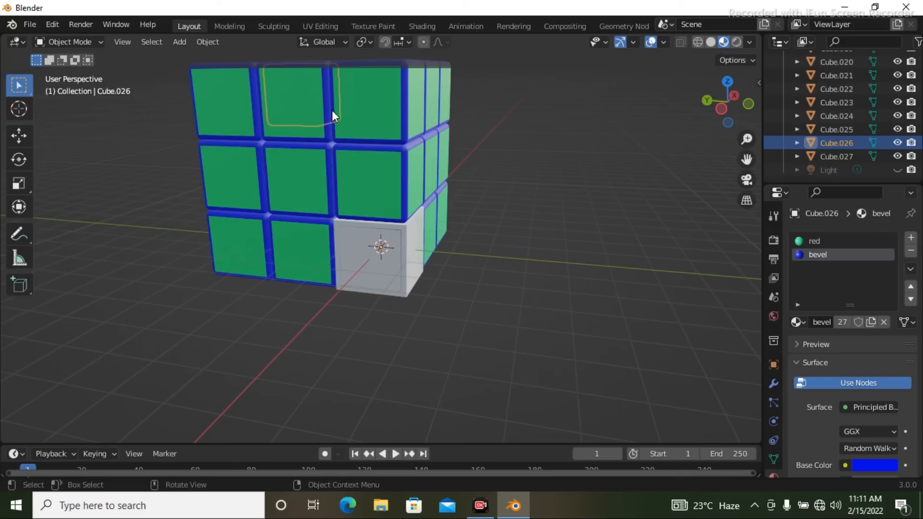
pyautogui.click(834, 154)
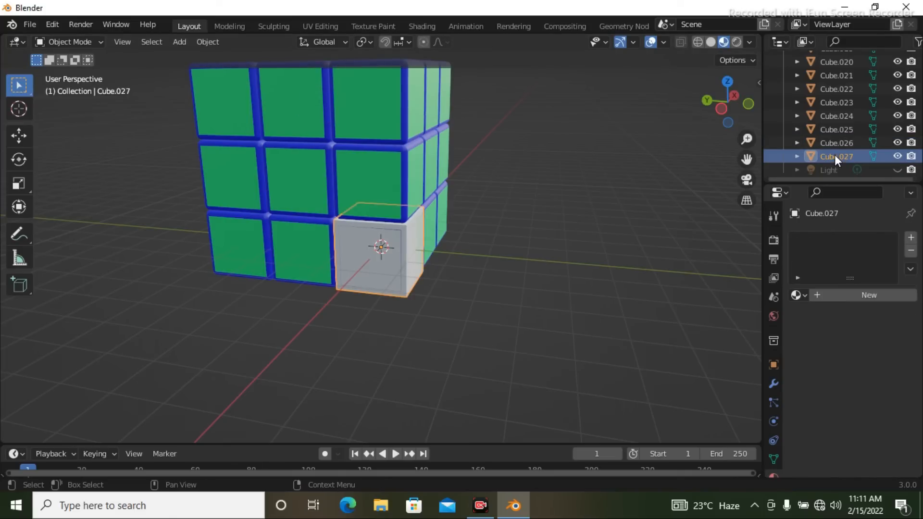
pyautogui.moveTo(481, 224); pyautogui.dragTo(527, 236, button='middle')
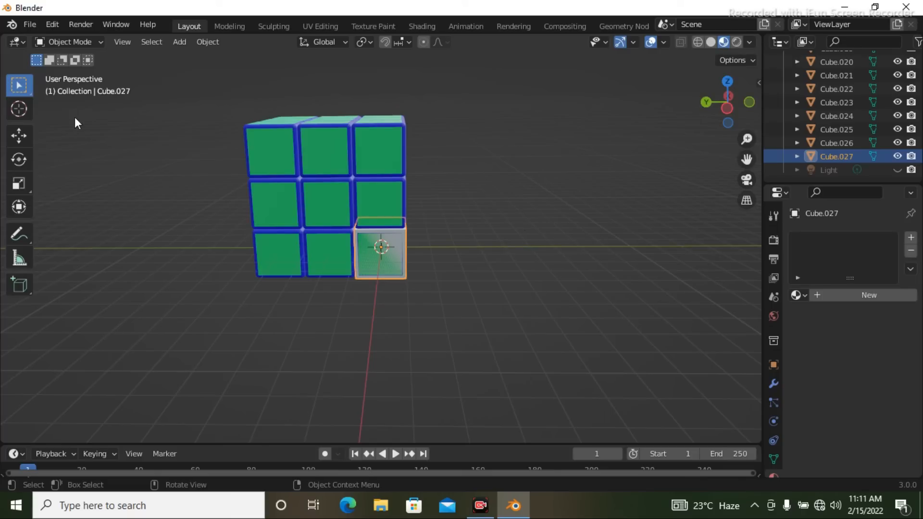
# Move the plain cube out of the block with the Move tool so it stands free in front
pyautogui.click(19, 136)
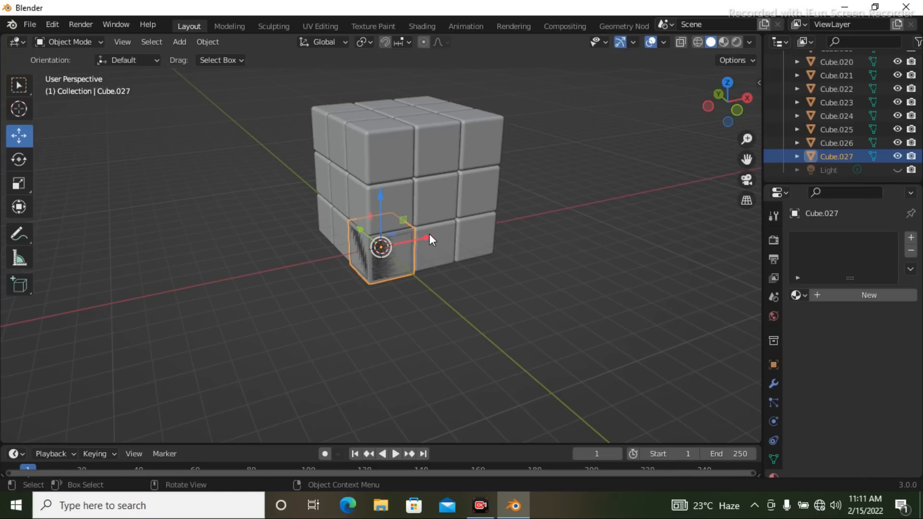
pyautogui.moveTo(429, 234); pyautogui.dragTo(183, 258)
pyautogui.moveTo(246, 283); pyautogui.dragTo(479, 289, button='middle')
pyautogui.moveTo(357, 296); pyautogui.dragTo(116, 286)
pyautogui.scroll(-2, 486, 256)
pyautogui.moveTo(486, 256); pyautogui.dragTo(414, 283, button='middle')
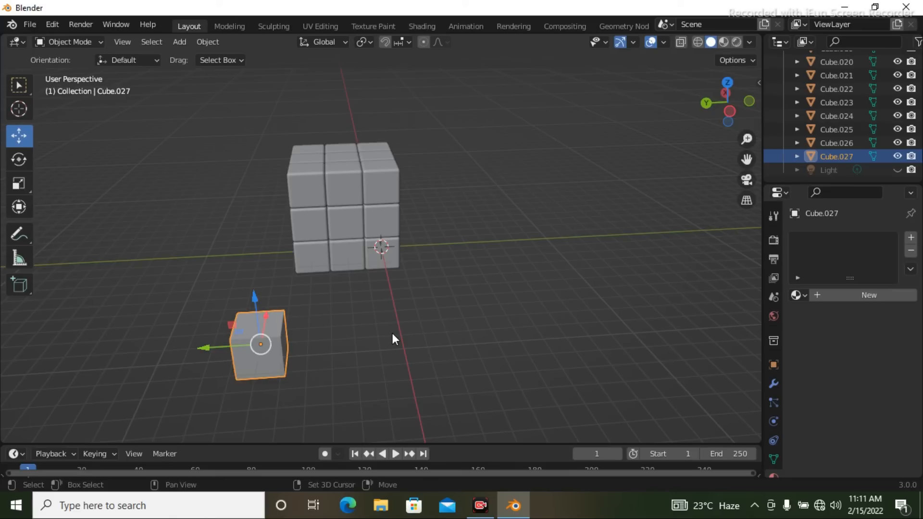
# Duplicate the plain cube twice along the global Y axis, about 4.4 m apart, to form a row of three
pyautogui.hotkey('shift', 'd')
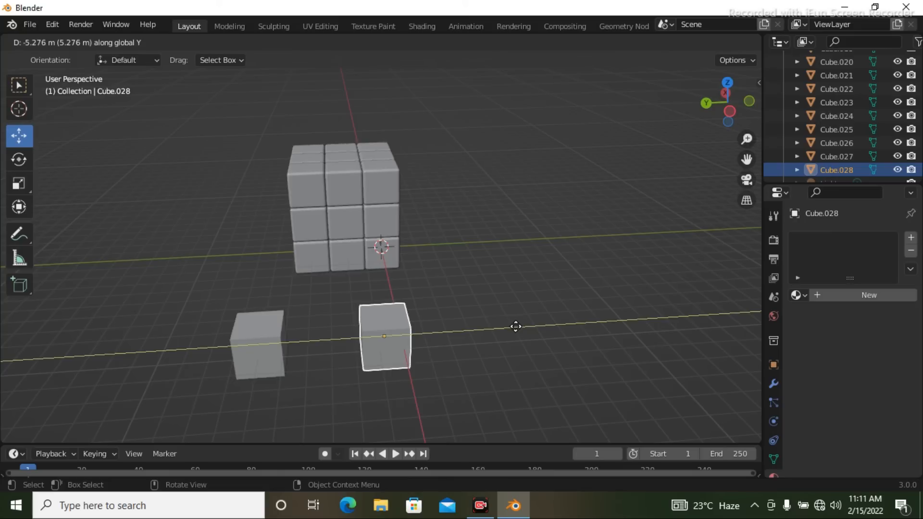
pyautogui.click(496, 327)
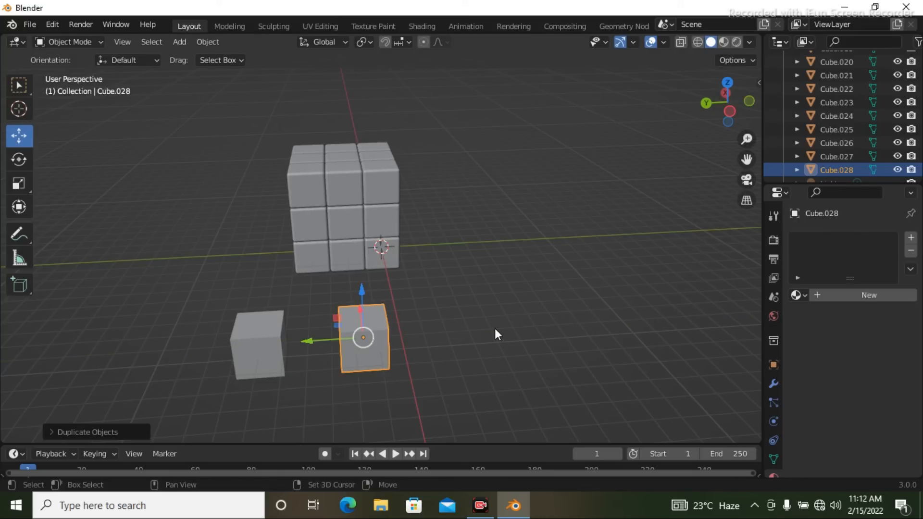
pyautogui.hotkey('shift', 'd')
pyautogui.press('y')
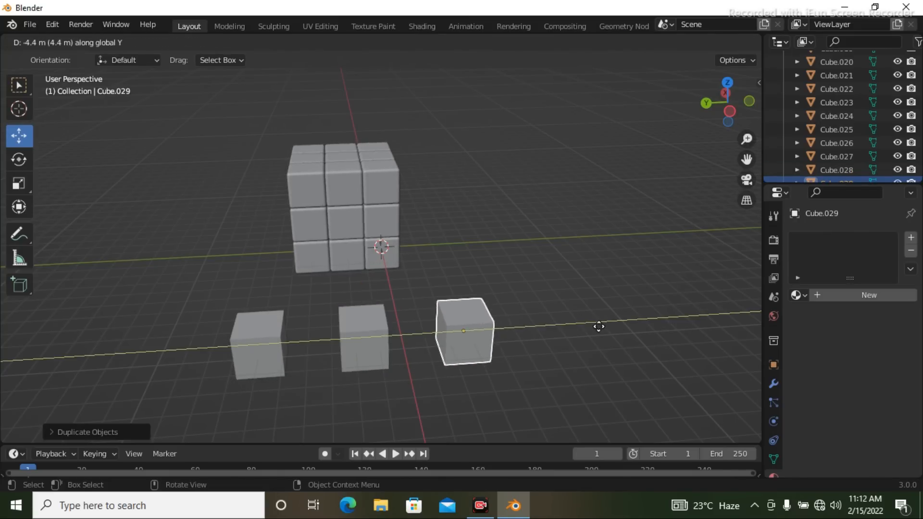
pyautogui.click(606, 327)
pyautogui.click(598, 331)
# Switch the viewport shading to Material Preview and bring the material settings within reach
pyautogui.moveTo(613, 336); pyautogui.dragTo(623, 233, button='middle')
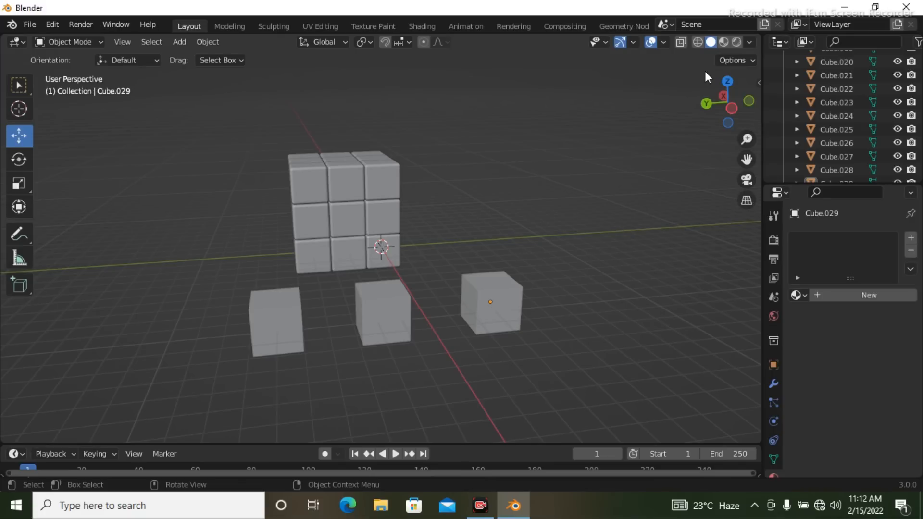
pyautogui.click(725, 42)
pyautogui.moveTo(500, 231)
pyautogui.mouseDown(button='middle')
pyautogui.moveTo(558, 272)
pyautogui.moveTo(563, 257)
pyautogui.moveTo(412, 235)
pyautogui.mouseUp(button='middle')
pyautogui.moveTo(538, 242); pyautogui.dragTo(538, 264, button='middle')
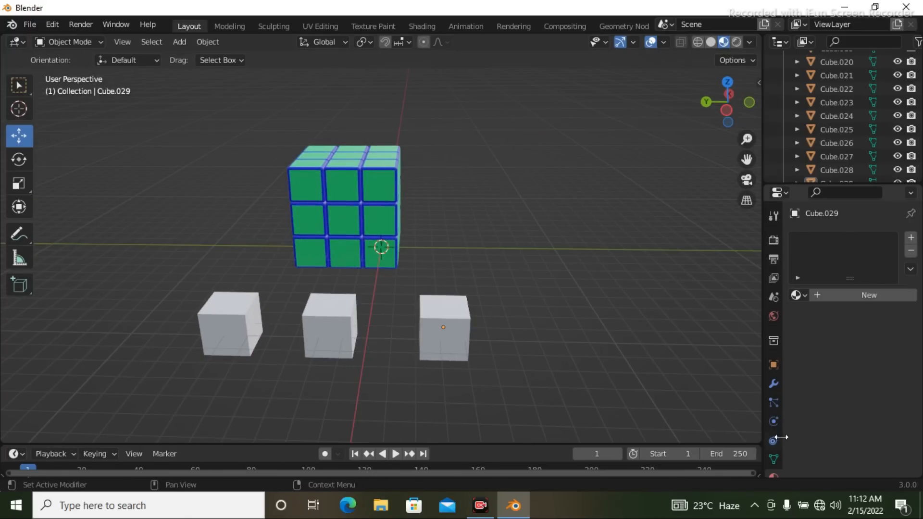
pyautogui.scroll(-2, 774, 430)
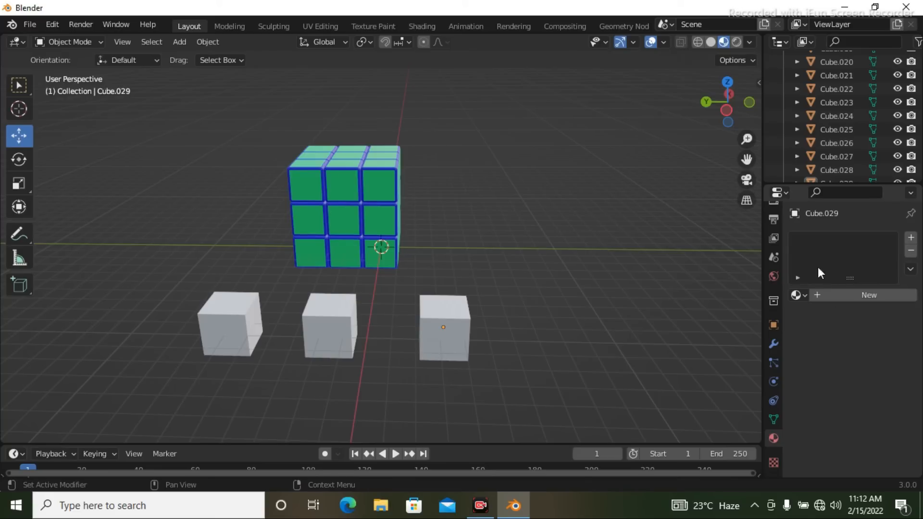
# Select all the small cubes of the block and change the base color of the material named red to pure red
pyautogui.click(365, 190)
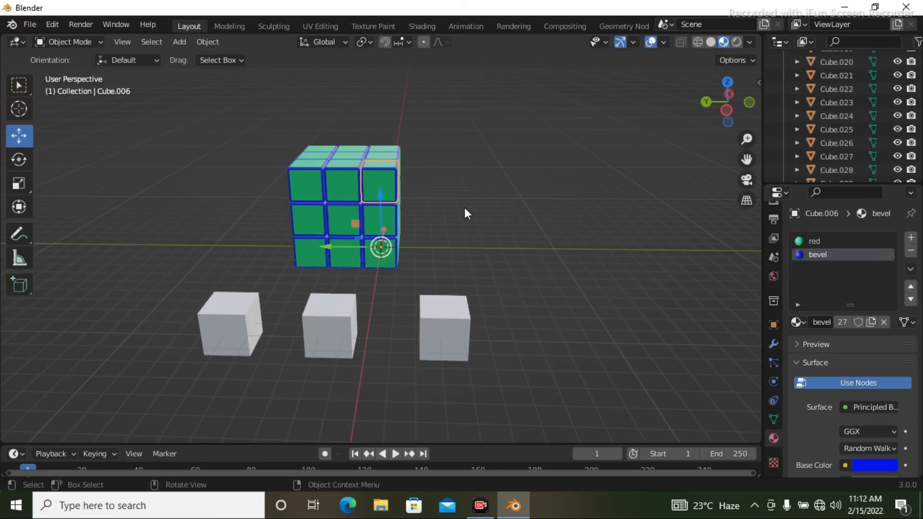
pyautogui.moveTo(288, 125); pyautogui.dragTo(440, 260)
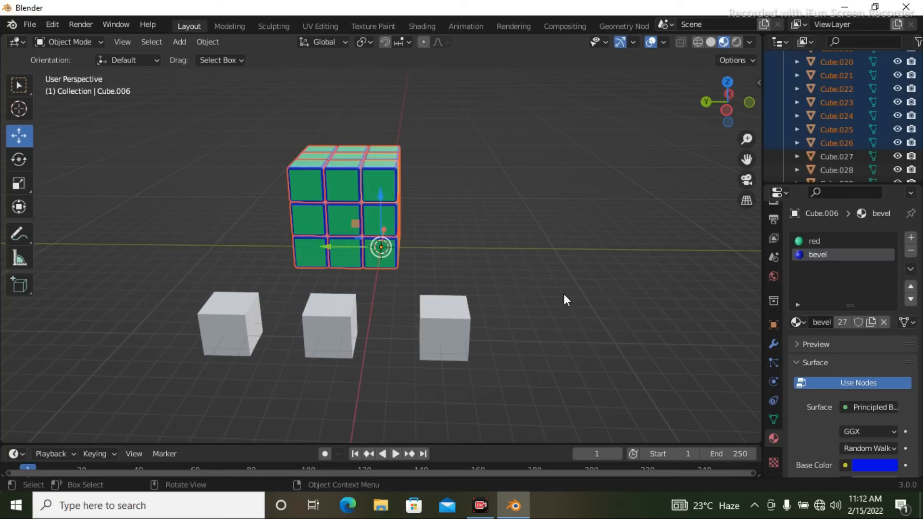
pyautogui.click(827, 241)
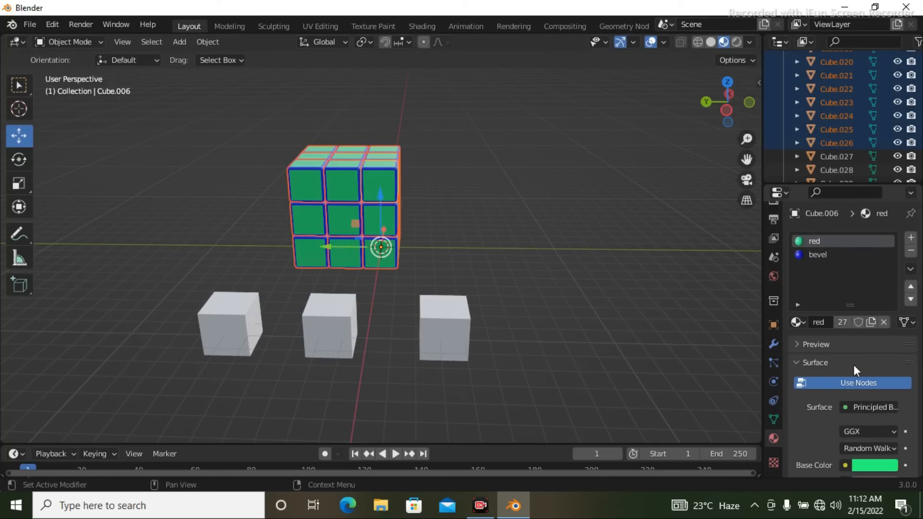
pyautogui.scroll(-4, 853, 364)
pyautogui.click(864, 385)
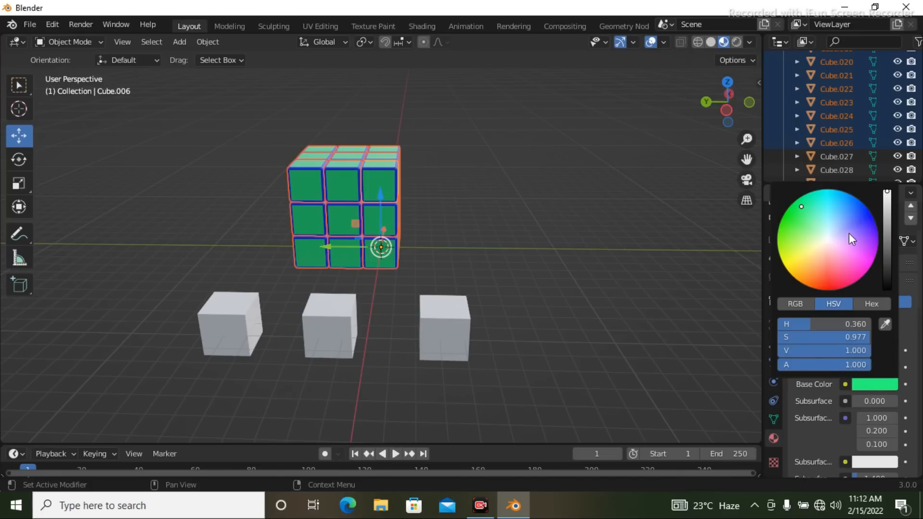
pyautogui.click(832, 285)
pyautogui.click(831, 289)
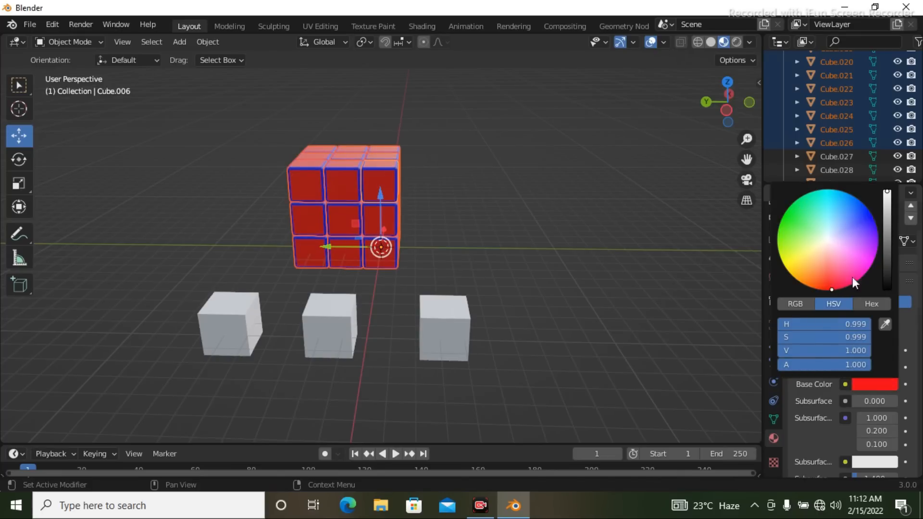
pyautogui.click(587, 282)
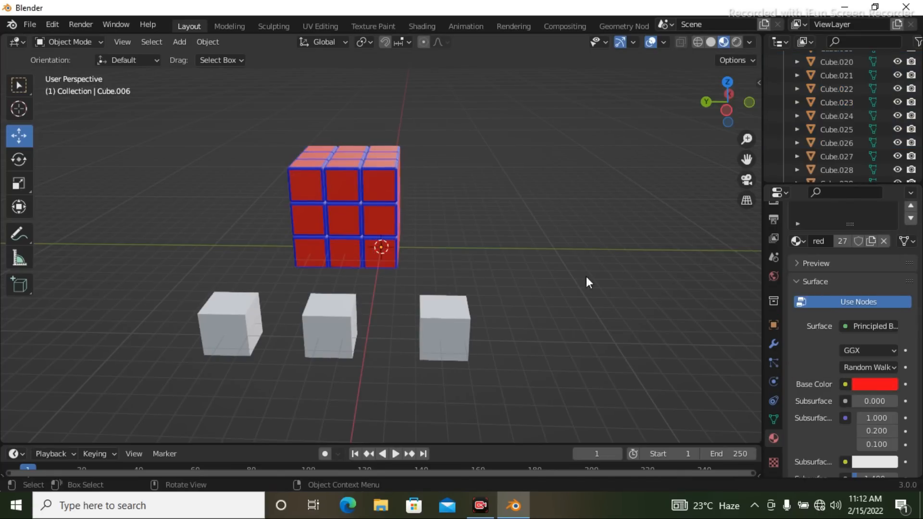
pyautogui.moveTo(611, 288); pyautogui.dragTo(632, 284, button='middle')
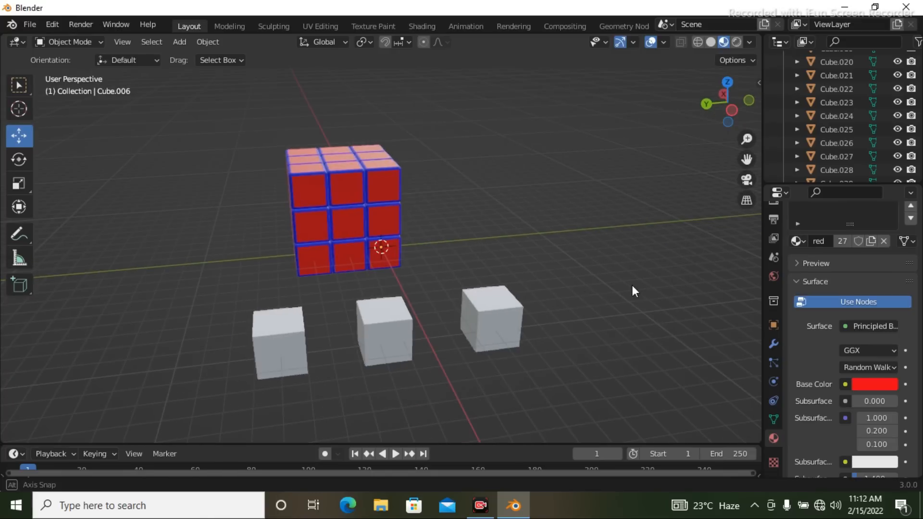
# Give the plain cube at the +Y end of the row a new material with a green base color, hue about 0.33
pyautogui.click(292, 332)
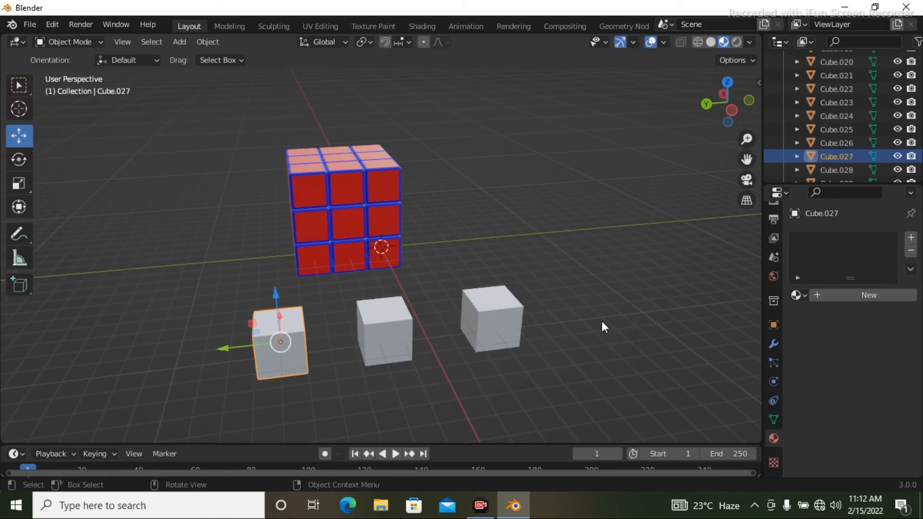
pyautogui.click(835, 295)
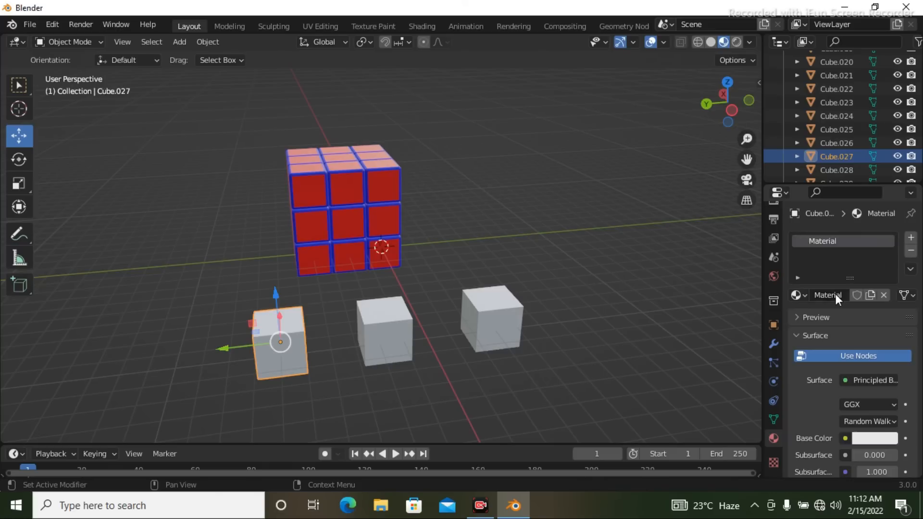
pyautogui.click(862, 438)
pyautogui.moveTo(809, 300); pyautogui.dragTo(781, 272)
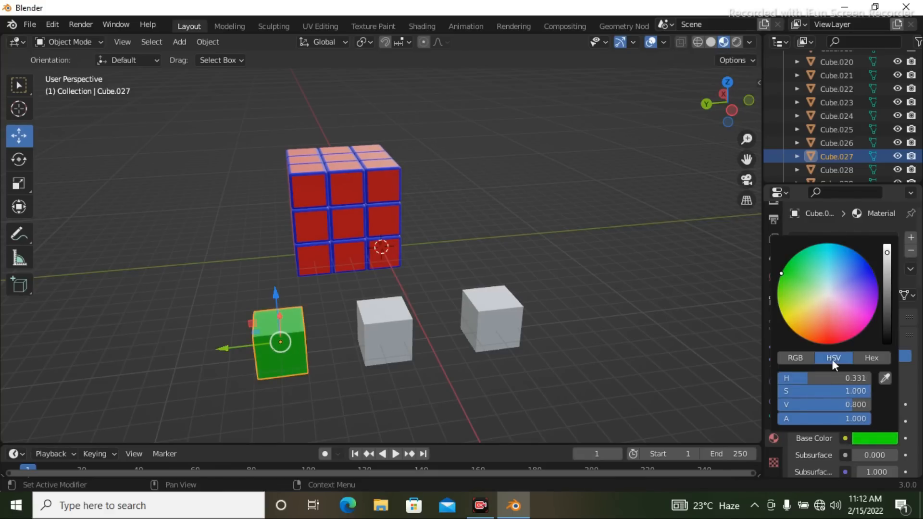
# Give the middle plain cube a new material with a yellow base color, trying blue on the way
pyautogui.click(391, 332)
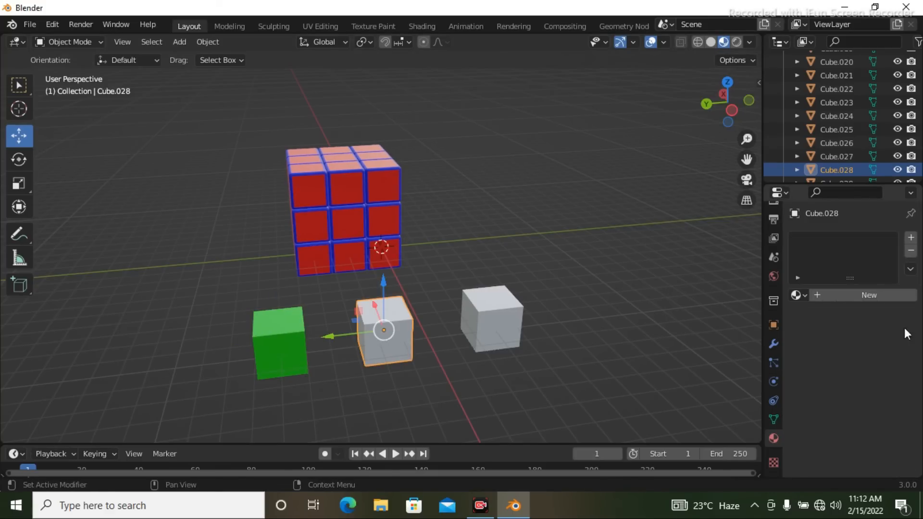
pyautogui.click(846, 292)
pyautogui.click(860, 438)
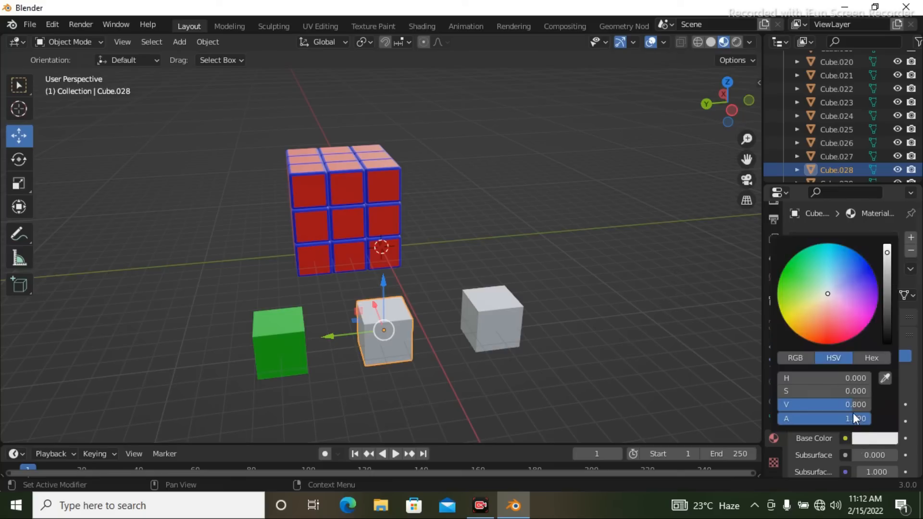
pyautogui.click(864, 268)
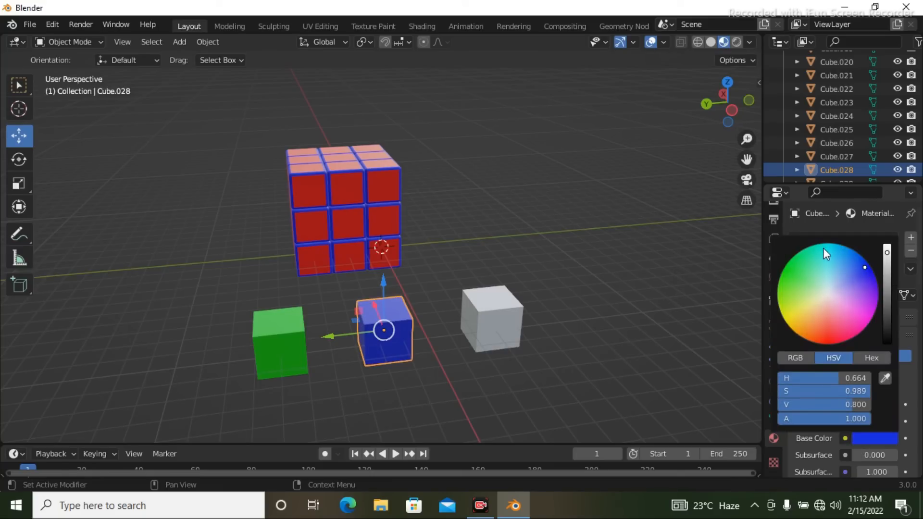
pyautogui.click(871, 439)
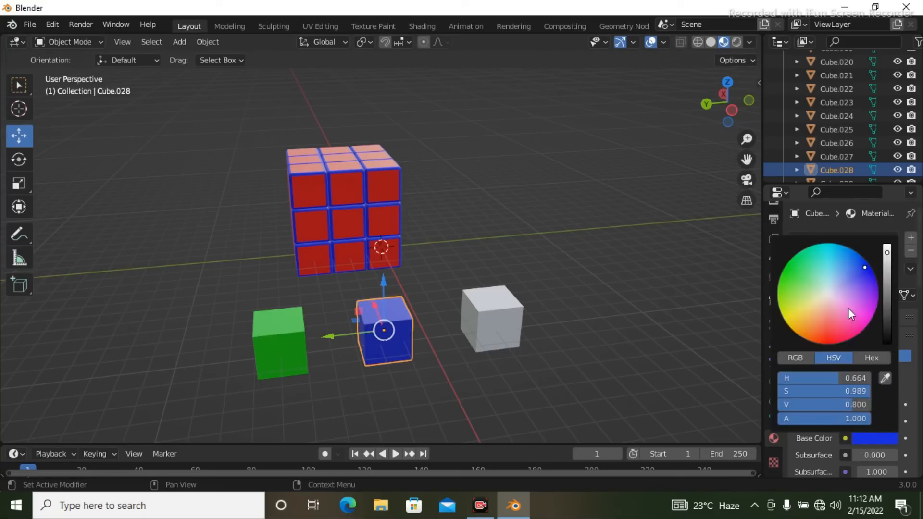
pyautogui.click(789, 321)
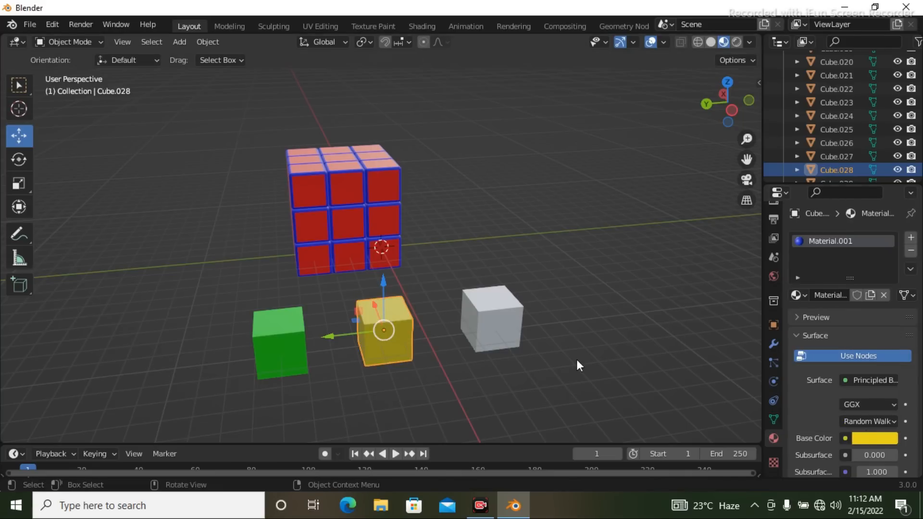
# Set the base color of the remaining plain cube's material to magenta, with hue 0.874 and value 0.970
pyautogui.click(500, 319)
pyautogui.click(839, 295)
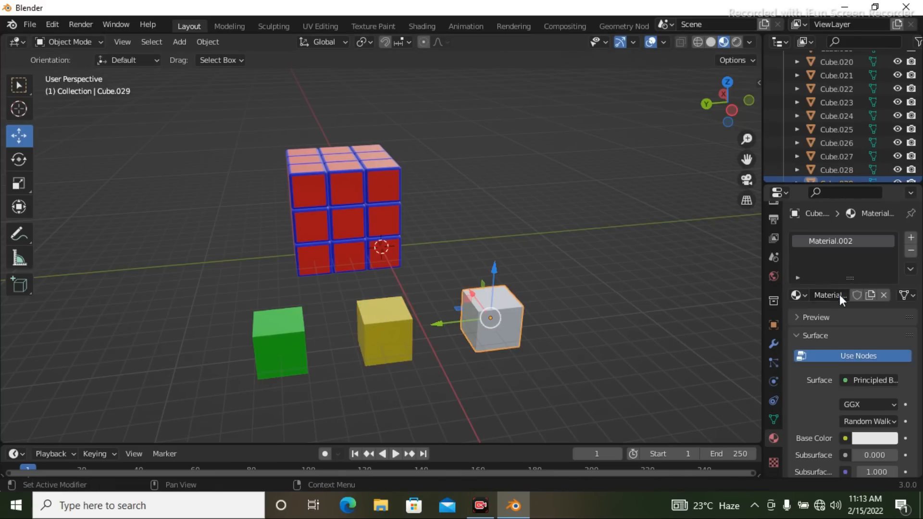
pyautogui.click(865, 438)
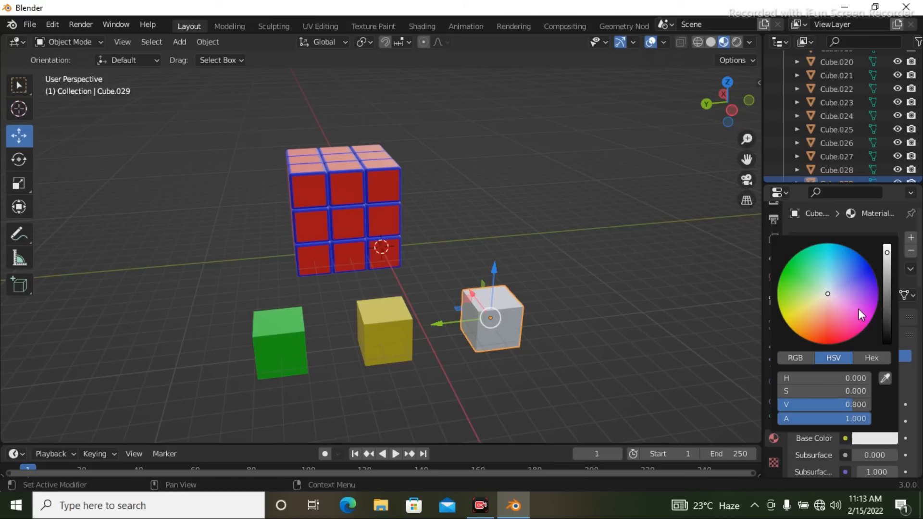
pyautogui.click(864, 325)
pyautogui.moveTo(861, 322); pyautogui.dragTo(866, 324)
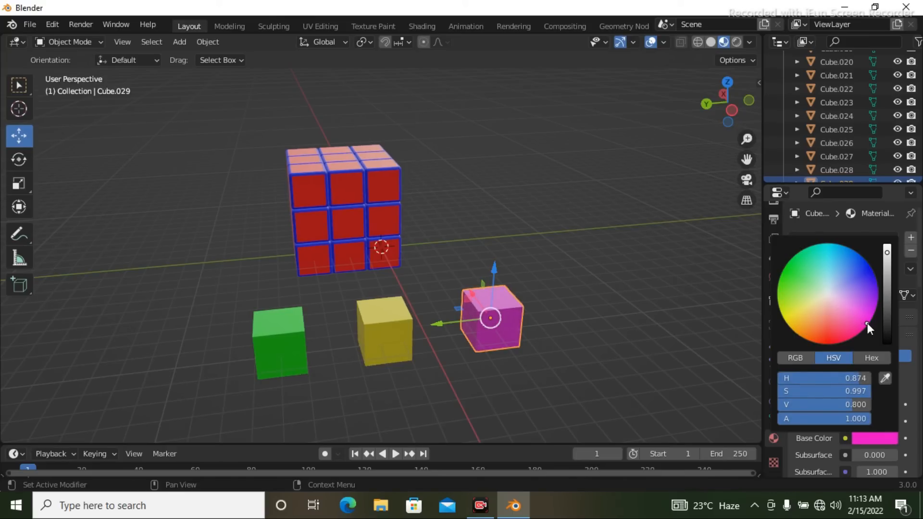
pyautogui.click(889, 253)
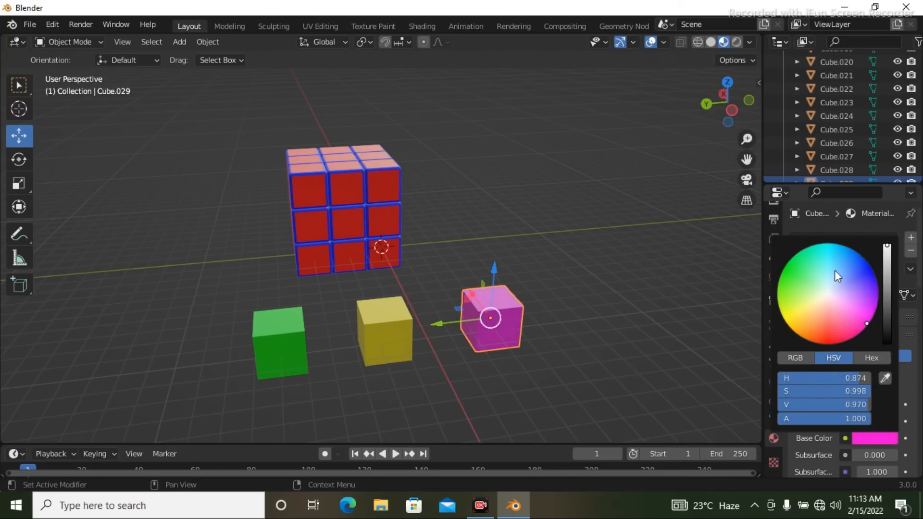
# Raise the brightness of the middle yellow cube's base color to near its maximum, then deselect the cube
pyautogui.click(399, 320)
pyautogui.click(874, 437)
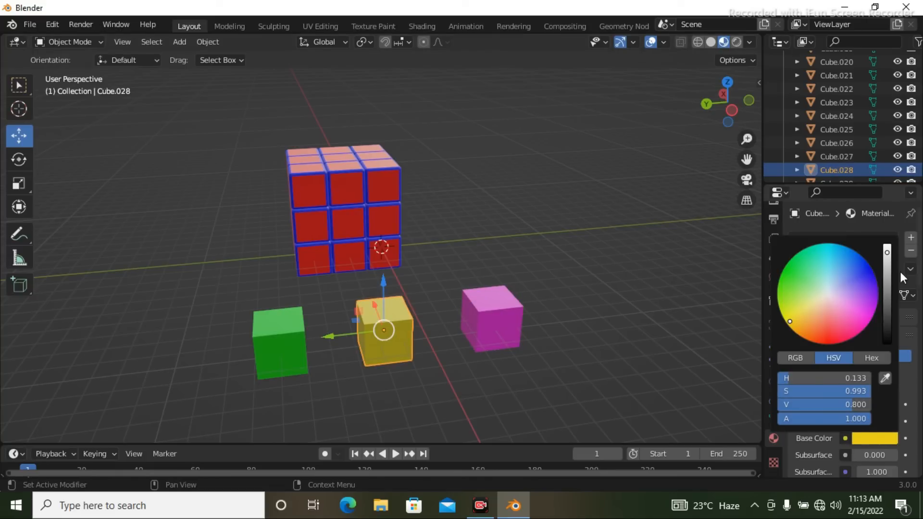
pyautogui.moveTo(890, 253); pyautogui.dragTo(889, 242)
pyautogui.click(546, 363)
# Select the block's top layer plus the green cube and link the active yellow cube's material to them
pyautogui.moveTo(546, 363); pyautogui.dragTo(579, 318, button='middle')
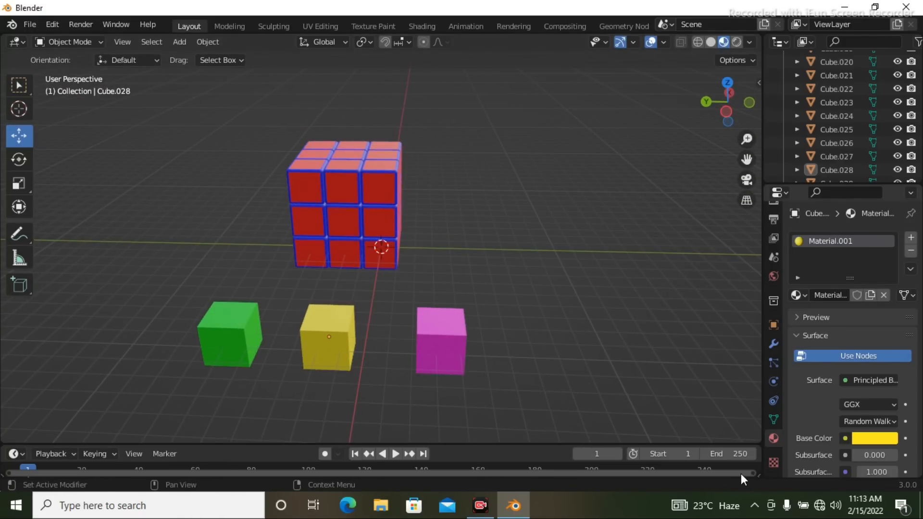
pyautogui.moveTo(620, 413); pyautogui.dragTo(569, 394, button='middle')
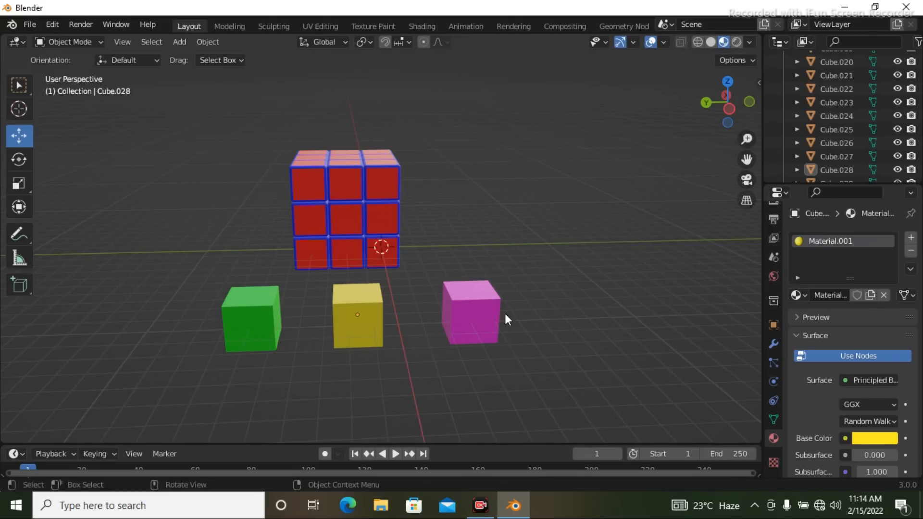
pyautogui.moveTo(551, 291); pyautogui.dragTo(415, 305, button='middle')
pyautogui.scroll(4, 415, 305)
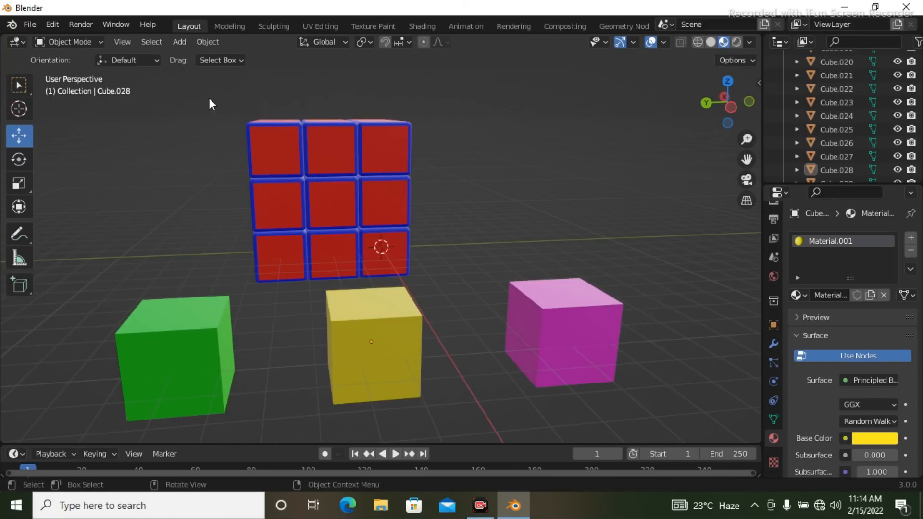
pyautogui.press('KP_1')
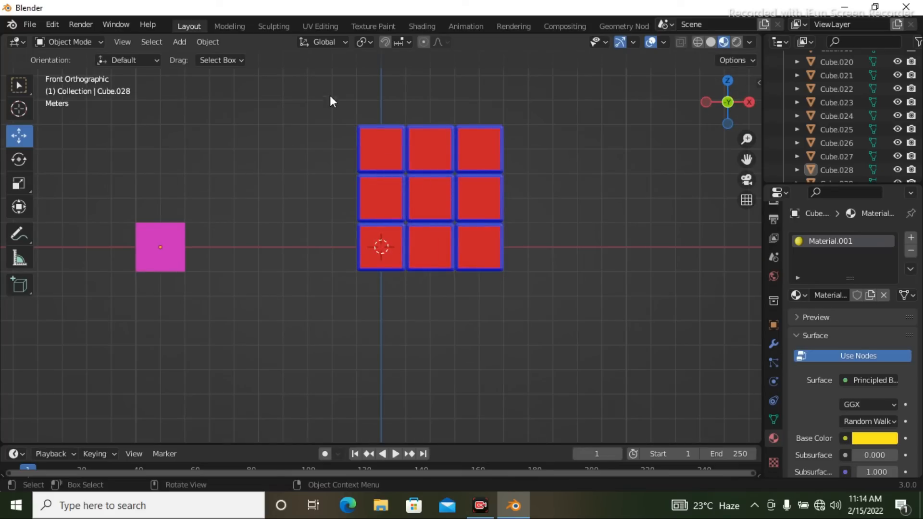
pyautogui.moveTo(332, 100); pyautogui.dragTo(527, 163)
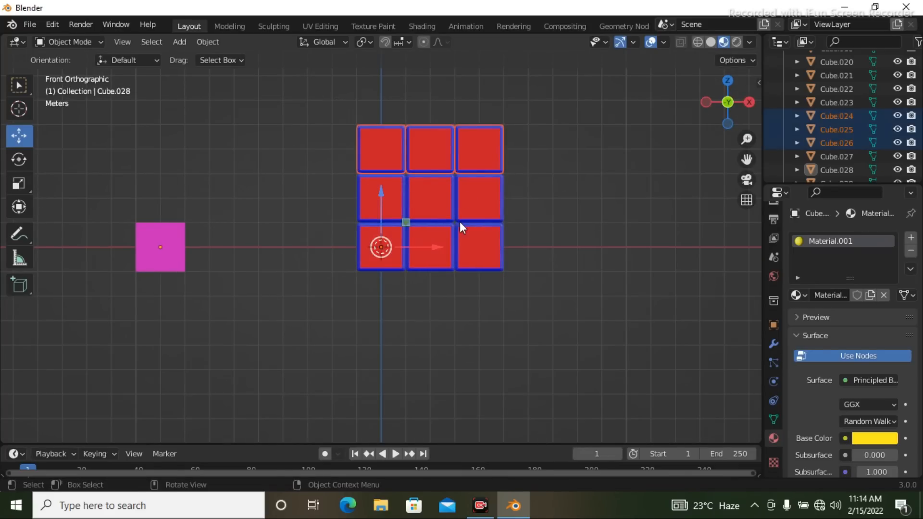
pyautogui.moveTo(374, 291); pyautogui.dragTo(492, 315, button='middle')
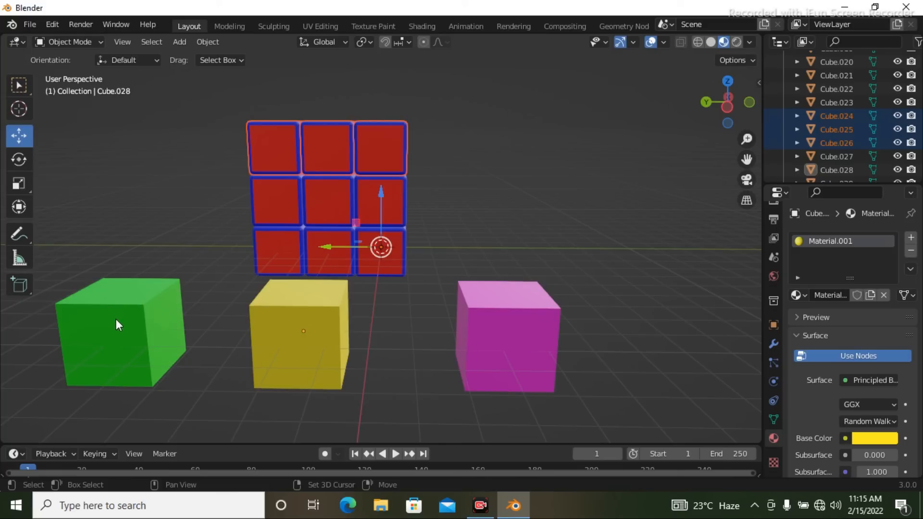
pyautogui.keyDown('shift'); pyautogui.moveTo(66, 258); pyautogui.dragTo(164, 385); pyautogui.keyUp('shift')
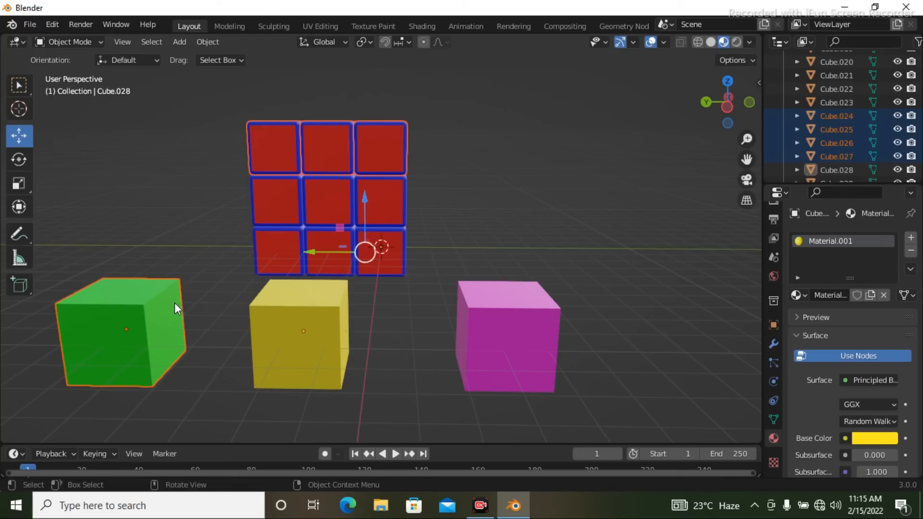
pyautogui.hotkey('ctrl', 'l')
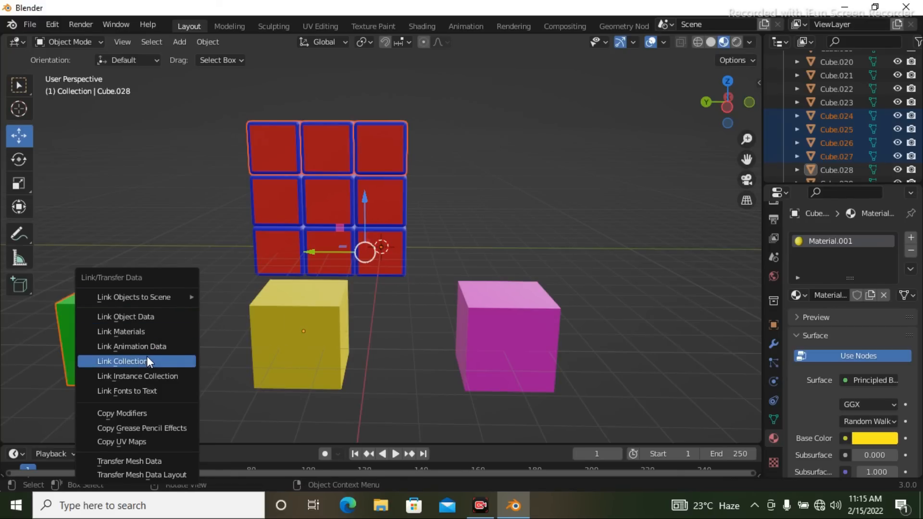
pyautogui.click(138, 334)
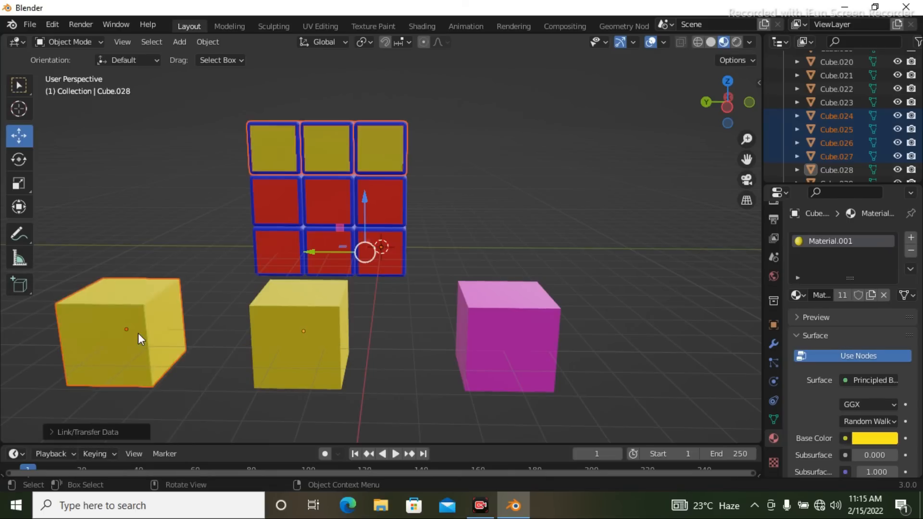
# Examine the recolored top layer and check the Emulate Numpad option in the input preferences
pyautogui.moveTo(461, 230); pyautogui.dragTo(349, 227, button='middle')
pyautogui.moveTo(456, 226); pyautogui.dragTo(514, 257, button='middle')
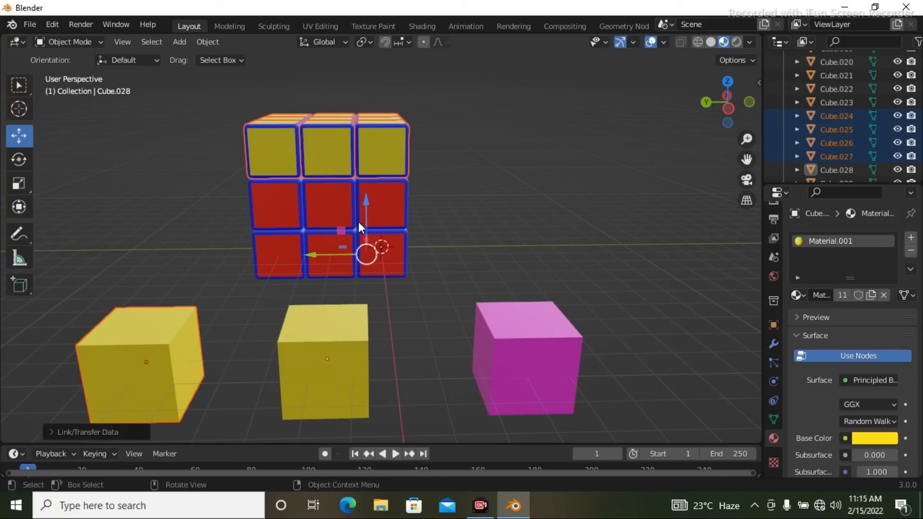
pyautogui.click(53, 24)
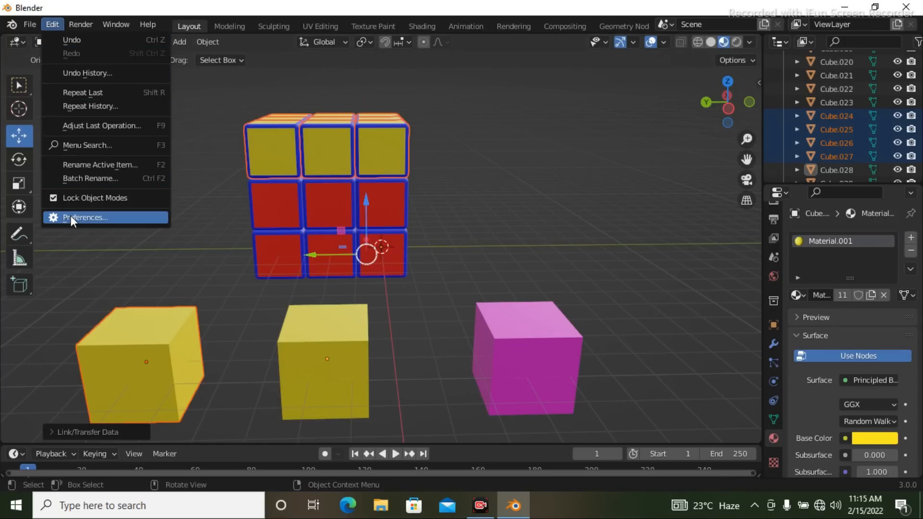
pyautogui.click(71, 216)
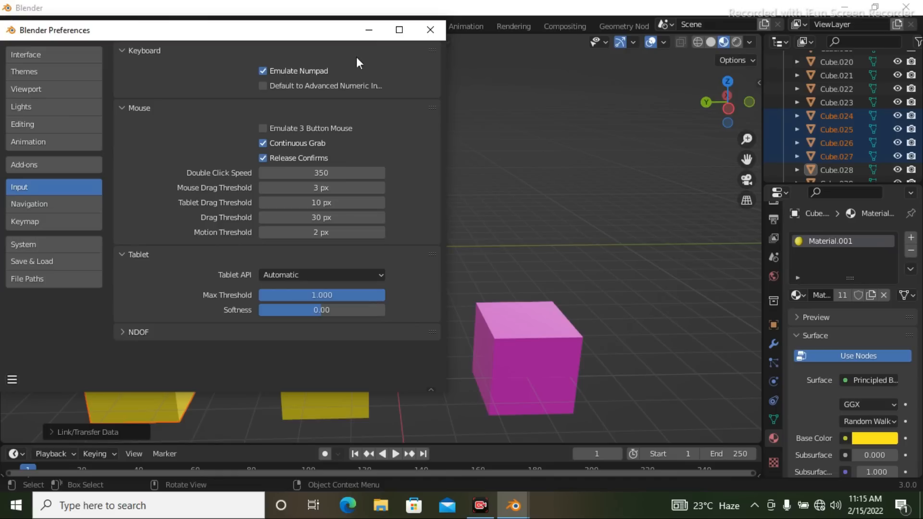
pyautogui.click(431, 29)
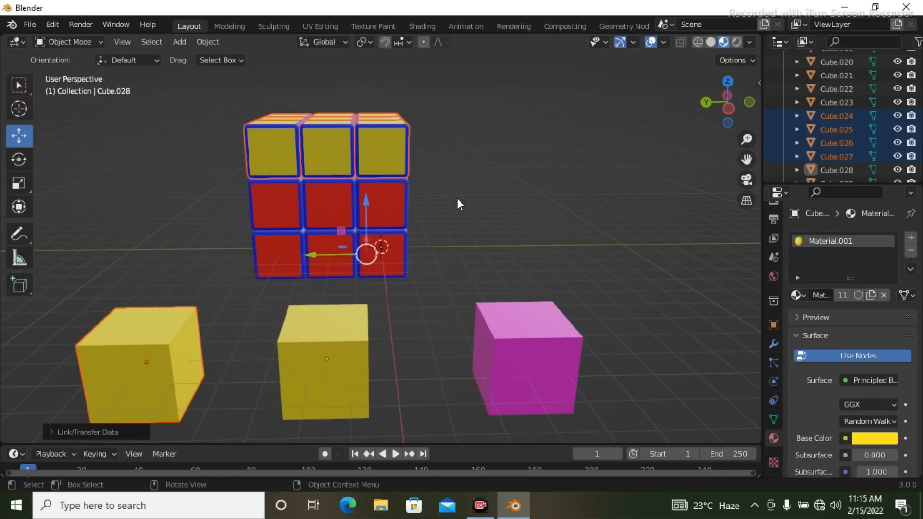
pyautogui.moveTo(601, 250); pyautogui.dragTo(451, 260, button='middle')
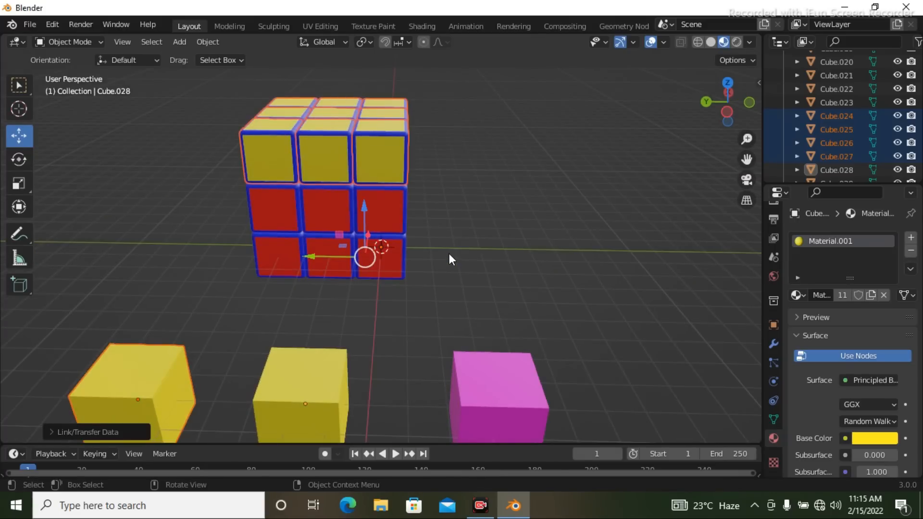
pyautogui.moveTo(624, 275); pyautogui.dragTo(523, 288, button='middle')
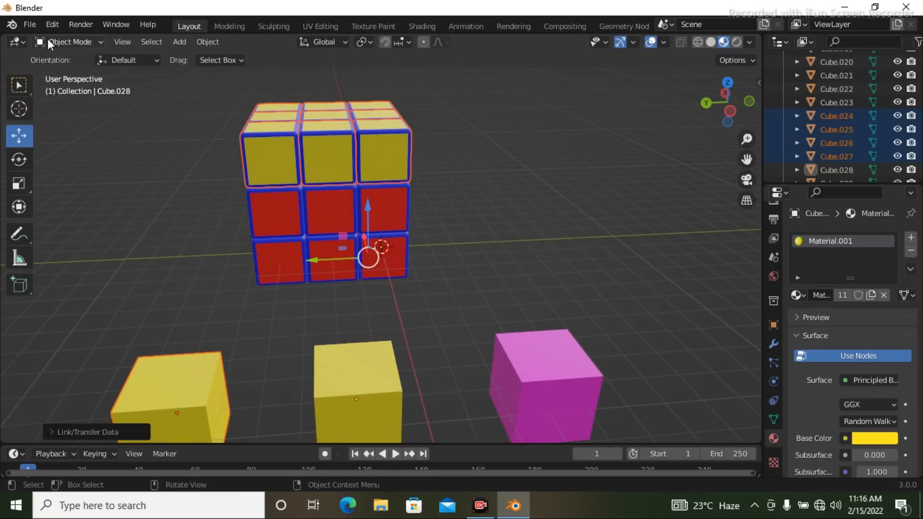
pyautogui.click(51, 25)
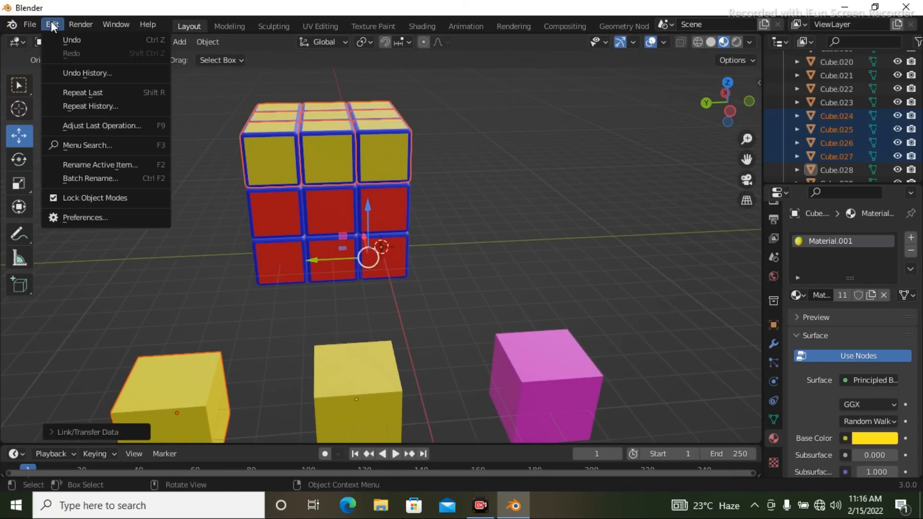
pyautogui.click(80, 217)
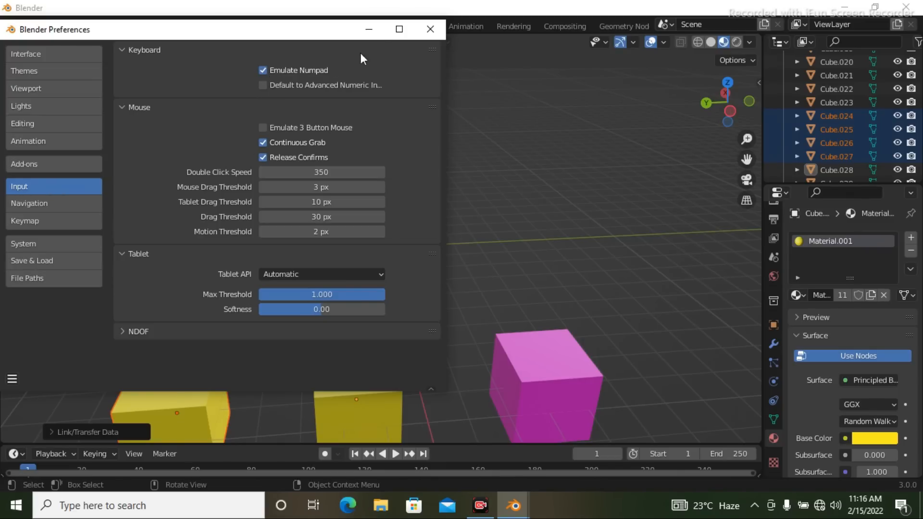
pyautogui.click(429, 30)
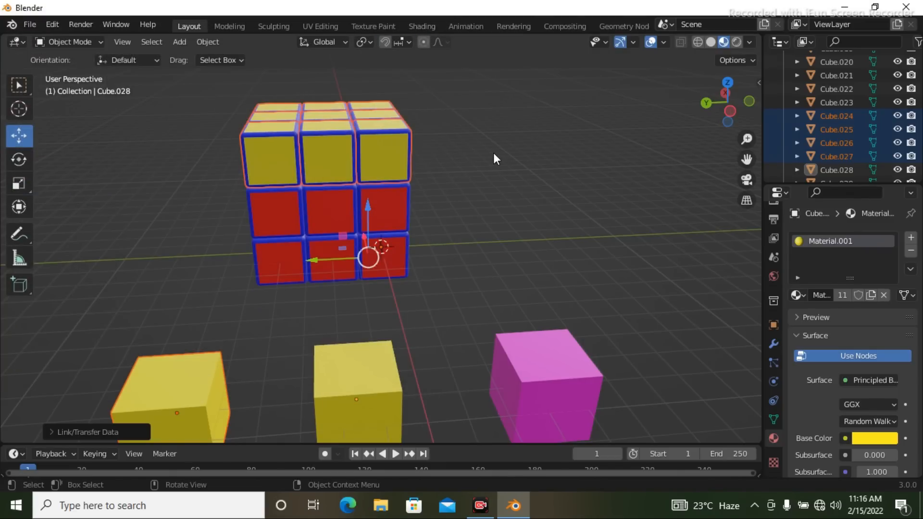
# Select the block's middle layer in front view and link the magenta cube's material to it
pyautogui.press('1')
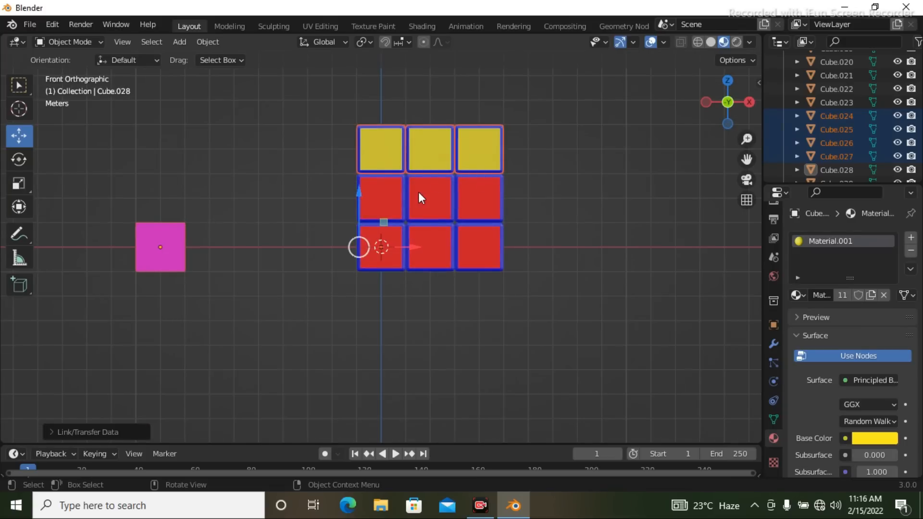
pyautogui.moveTo(337, 190); pyautogui.dragTo(362, 194, button='middle')
pyautogui.moveTo(397, 193); pyautogui.dragTo(369, 193, button='middle')
pyautogui.press('KP_1')
pyautogui.moveTo(336, 175); pyautogui.dragTo(514, 203)
pyautogui.moveTo(376, 209); pyautogui.dragTo(538, 235, button='middle')
pyautogui.keyDown('shift'); pyautogui.click(537, 348); pyautogui.keyUp('shift')
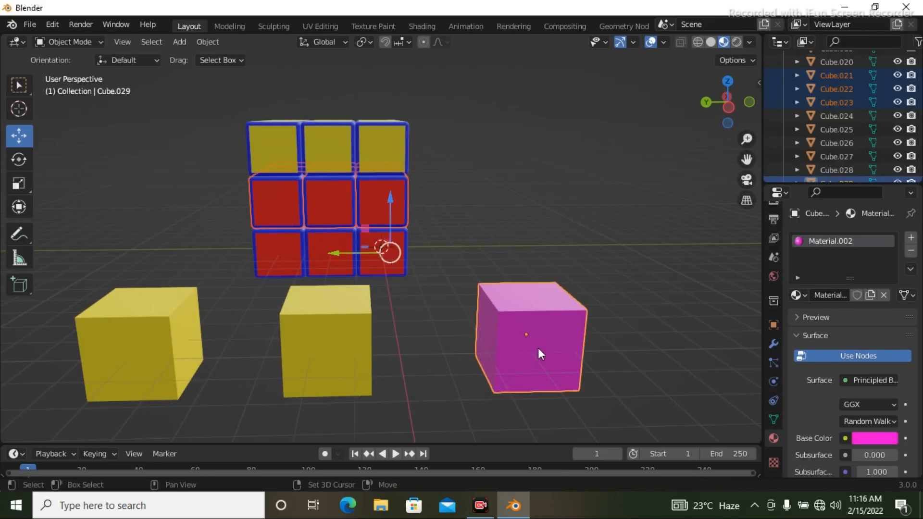
pyautogui.hotkey('ctrl', 'l')
pyautogui.click(501, 321)
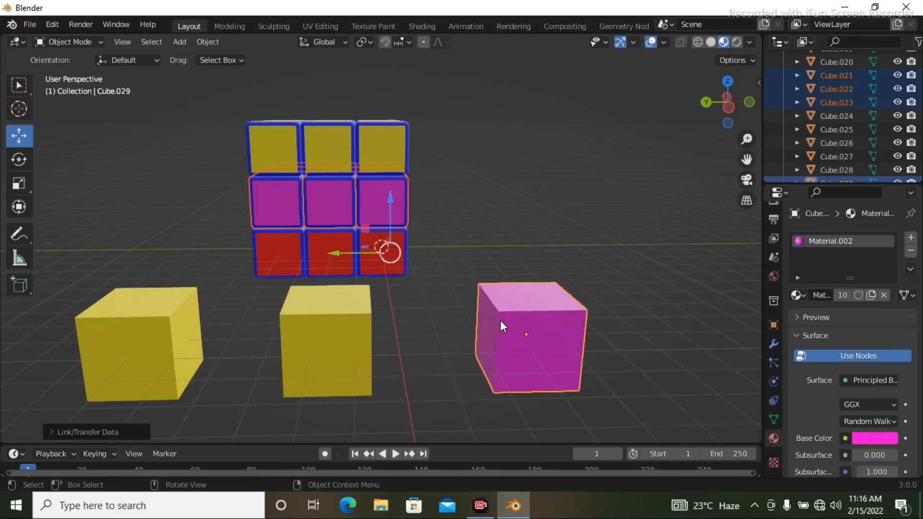
# Delete the three loose colored cubes in front of the block
pyautogui.moveTo(552, 230); pyautogui.dragTo(503, 297, button='middle')
pyautogui.click(480, 255)
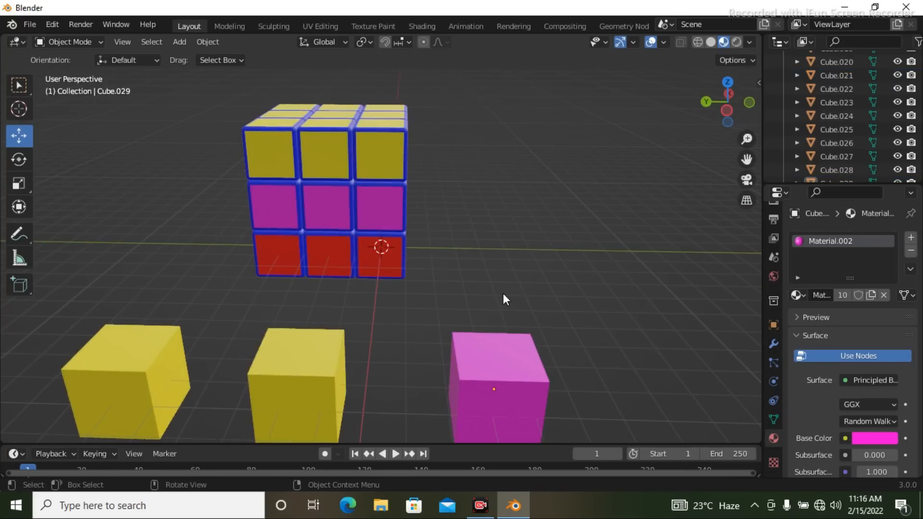
pyautogui.scroll(-3, 504, 293)
pyautogui.moveTo(247, 262); pyautogui.dragTo(508, 345)
pyautogui.click(555, 271)
pyautogui.moveTo(554, 271); pyautogui.dragTo(214, 257, button='middle')
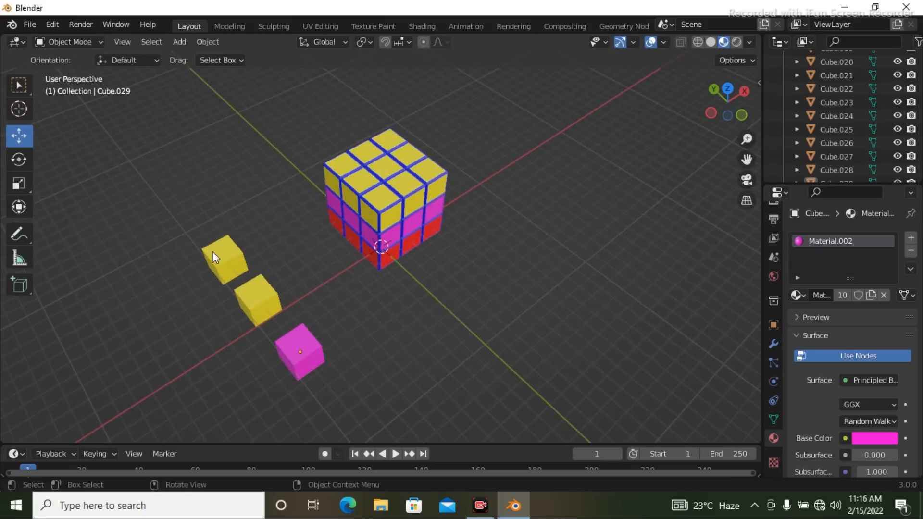
pyautogui.moveTo(180, 223); pyautogui.dragTo(310, 379)
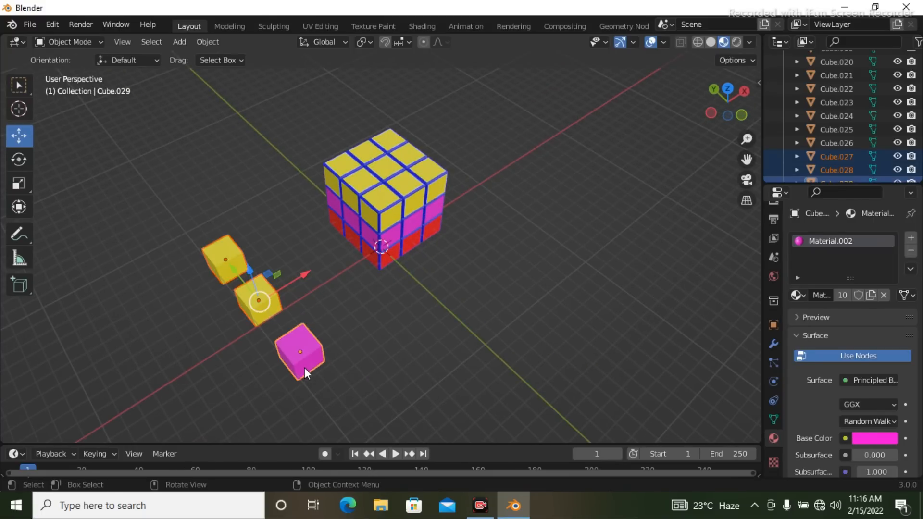
pyautogui.press('Delete')
# Enlarge the timeline, enable auto keying and move the playhead to frame 60
pyautogui.moveTo(236, 297); pyautogui.dragTo(412, 212, button='middle')
pyautogui.scroll(4, 405, 239)
pyautogui.moveTo(410, 244); pyautogui.dragTo(339, 249, button='middle')
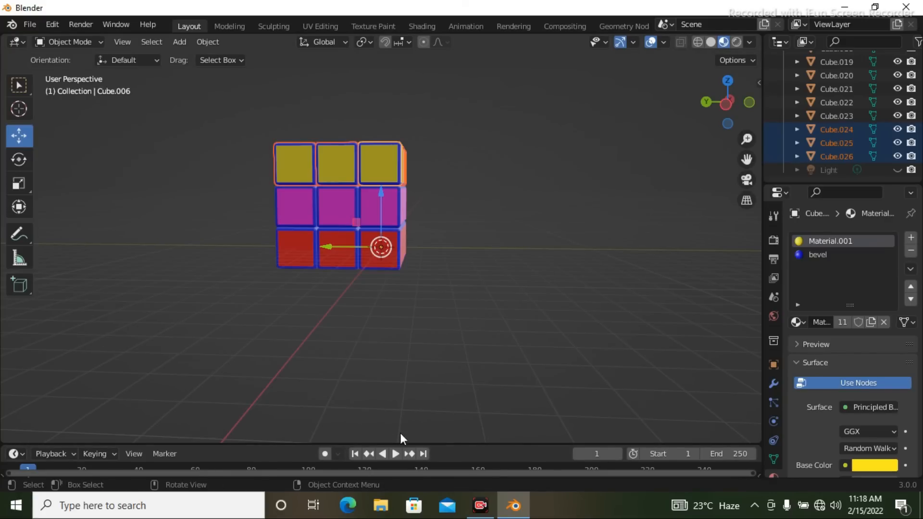
pyautogui.moveTo(467, 444); pyautogui.dragTo(462, 396)
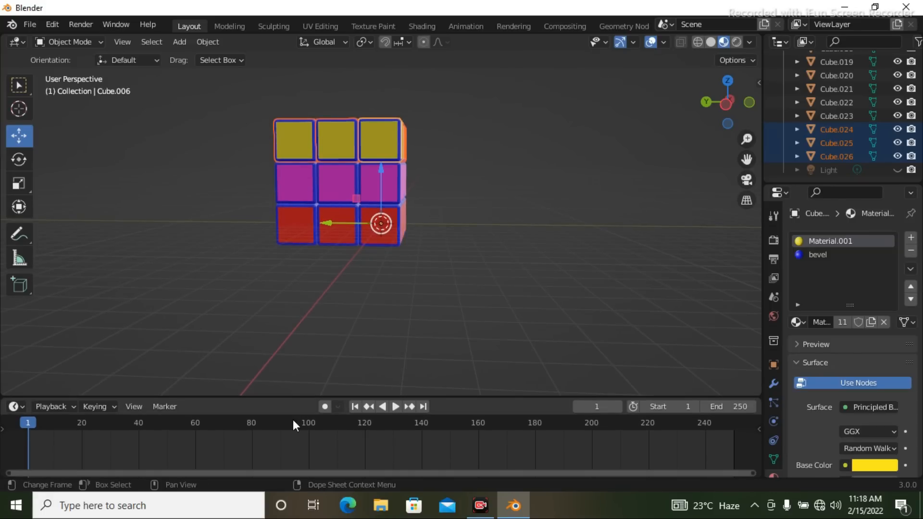
pyautogui.click(322, 406)
pyautogui.press('space')
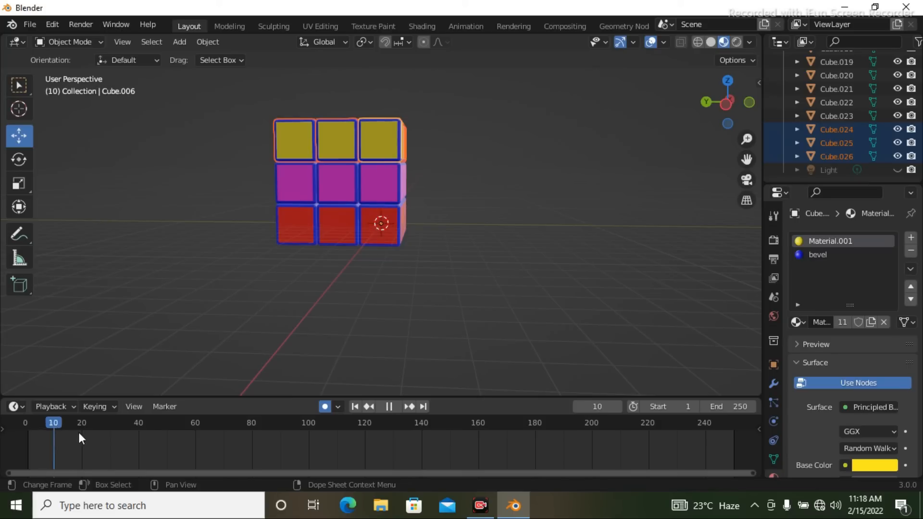
pyautogui.moveTo(186, 443)
pyautogui.mouseDown()
pyautogui.moveTo(230, 446)
pyautogui.moveTo(198, 442)
pyautogui.mouseUp()
pyautogui.press('space')
# Rotate the yellow top layer a bit over 60 degrees in the negative direction about the global Z axis at frame 60
pyautogui.moveTo(477, 230)
pyautogui.mouseDown(button='middle')
pyautogui.moveTo(466, 269)
pyautogui.moveTo(453, 267)
pyautogui.moveTo(463, 218)
pyautogui.moveTo(474, 217)
pyautogui.moveTo(469, 226)
pyautogui.mouseUp(button='middle')
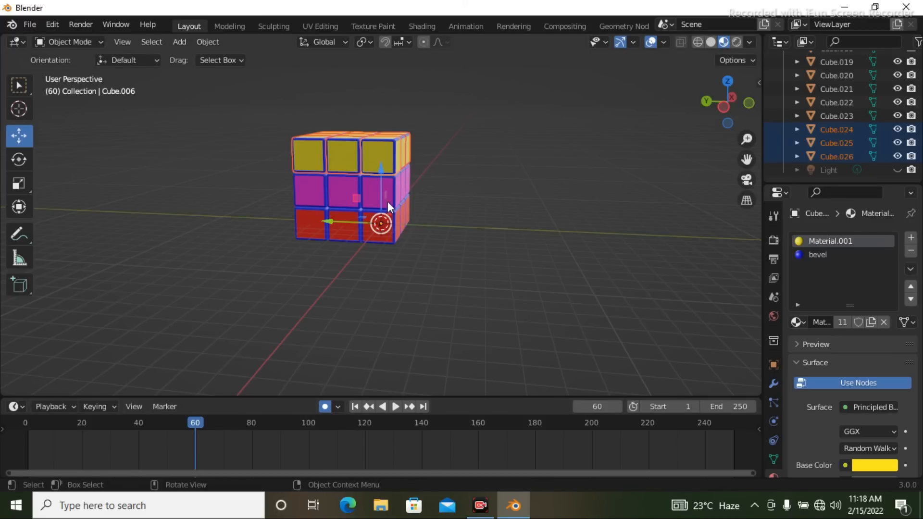
pyautogui.moveTo(413, 184); pyautogui.dragTo(432, 188, button='middle')
pyautogui.press('r')
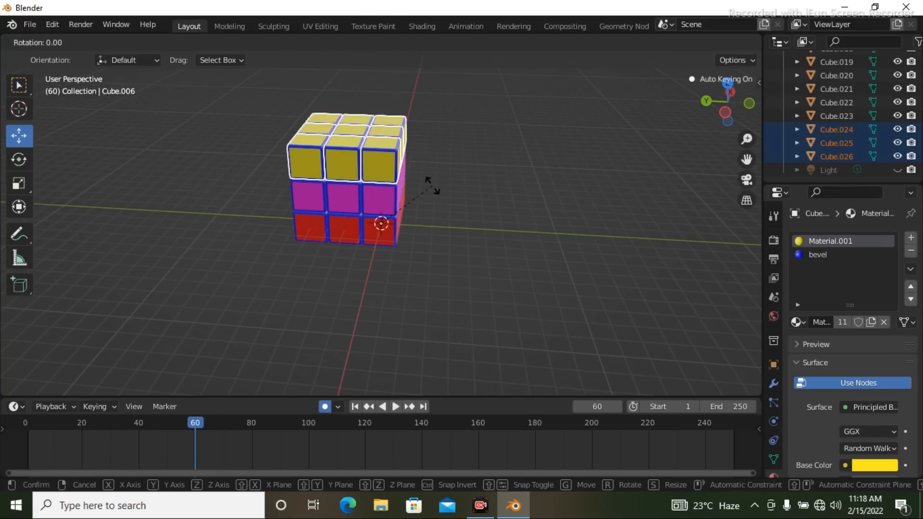
pyautogui.press('z')
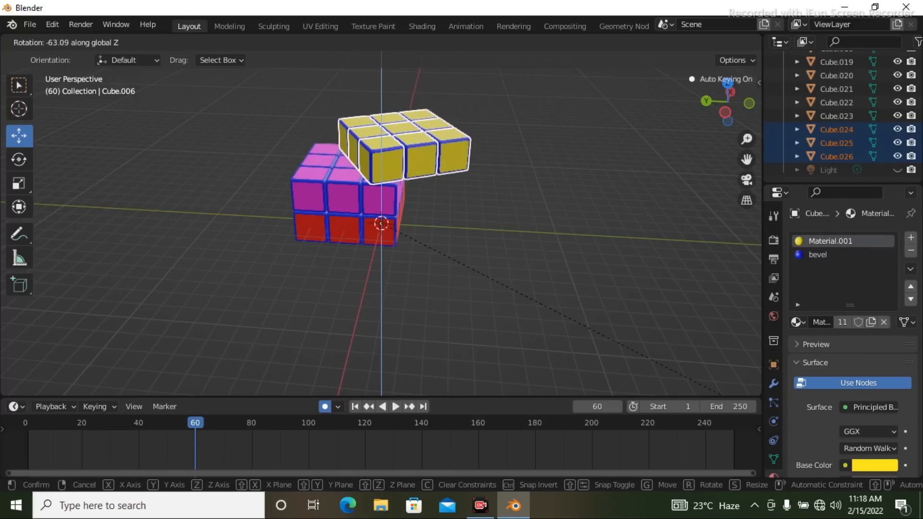
pyautogui.click(628, 318)
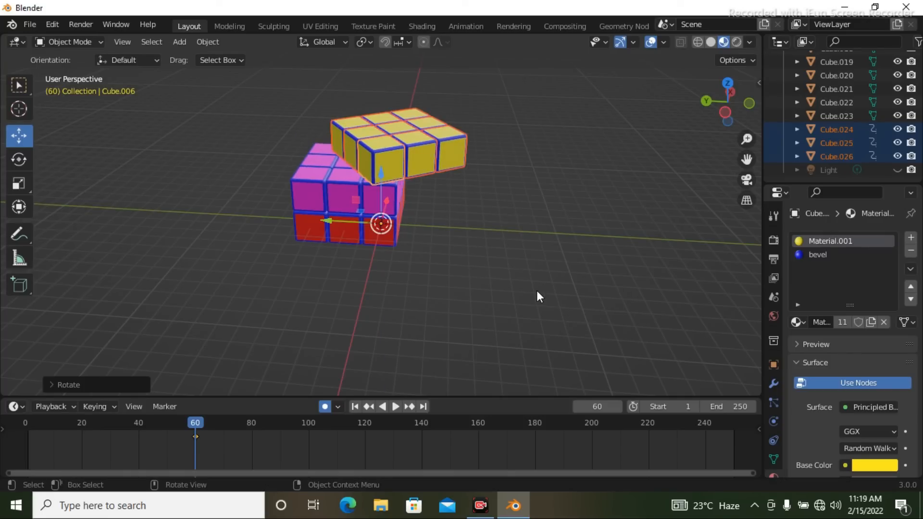